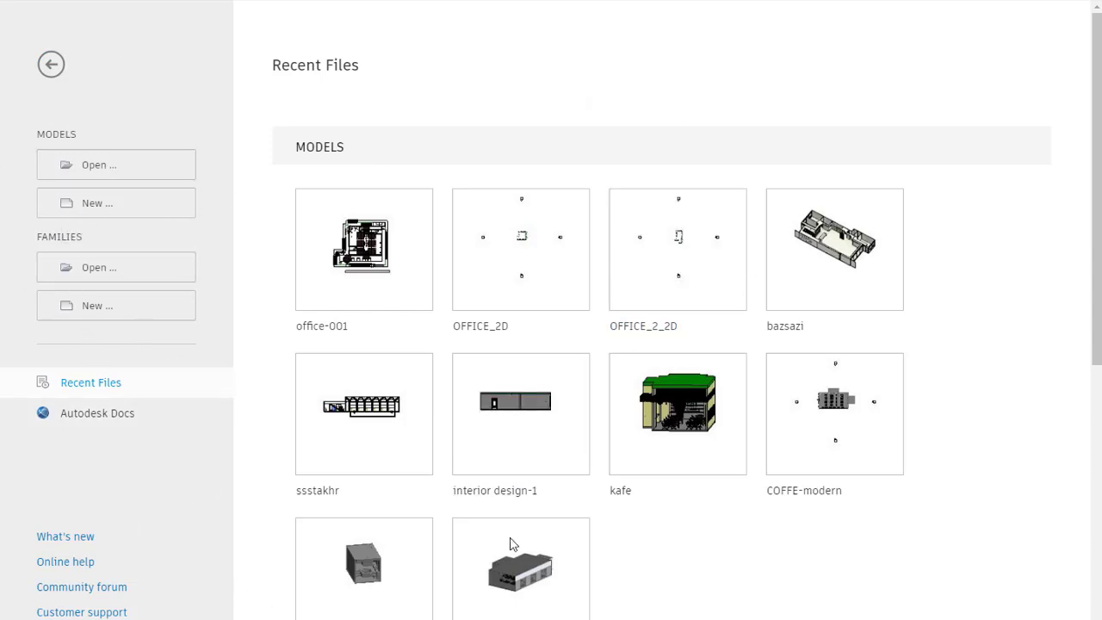
Step: Start a new project, confirm temp-arch in the Template file list, and browse the template files
click(105, 207)
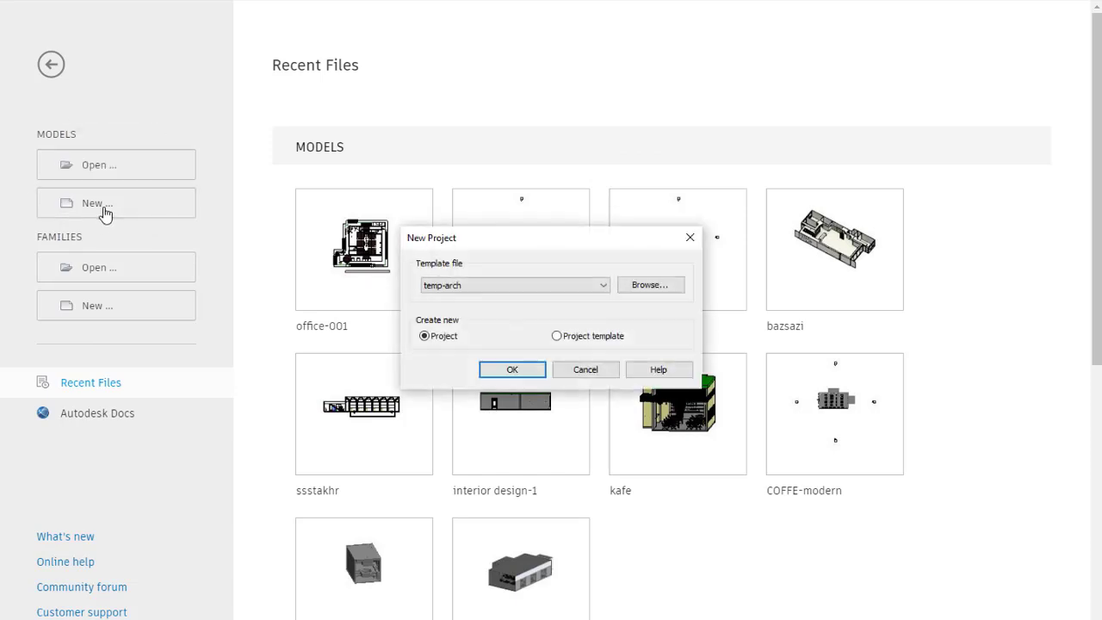
click(479, 285)
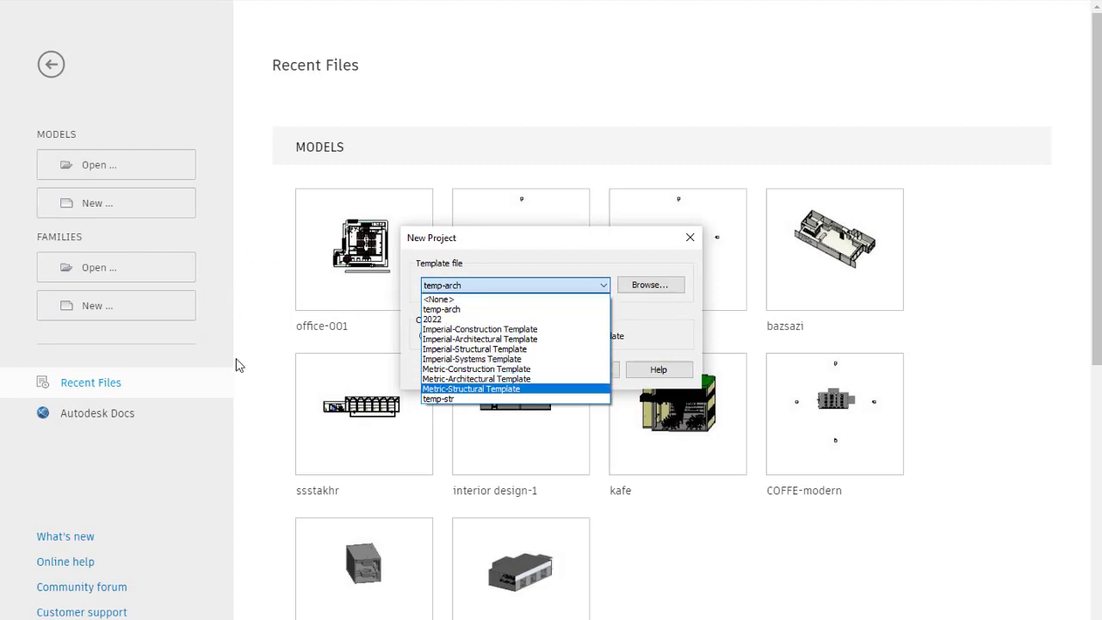
click(518, 287)
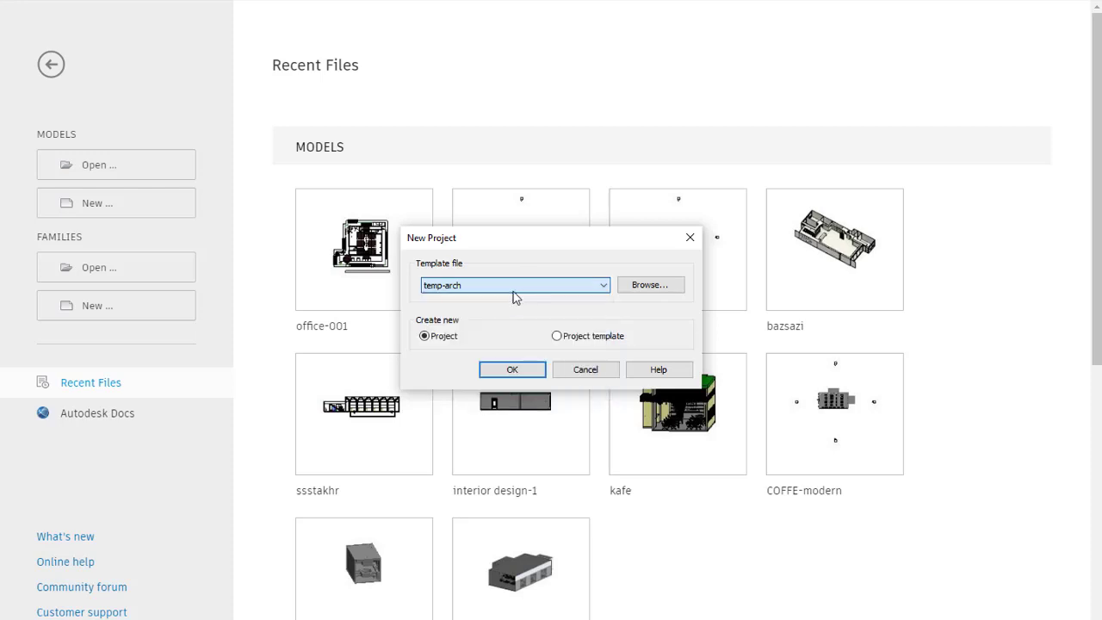
click(648, 287)
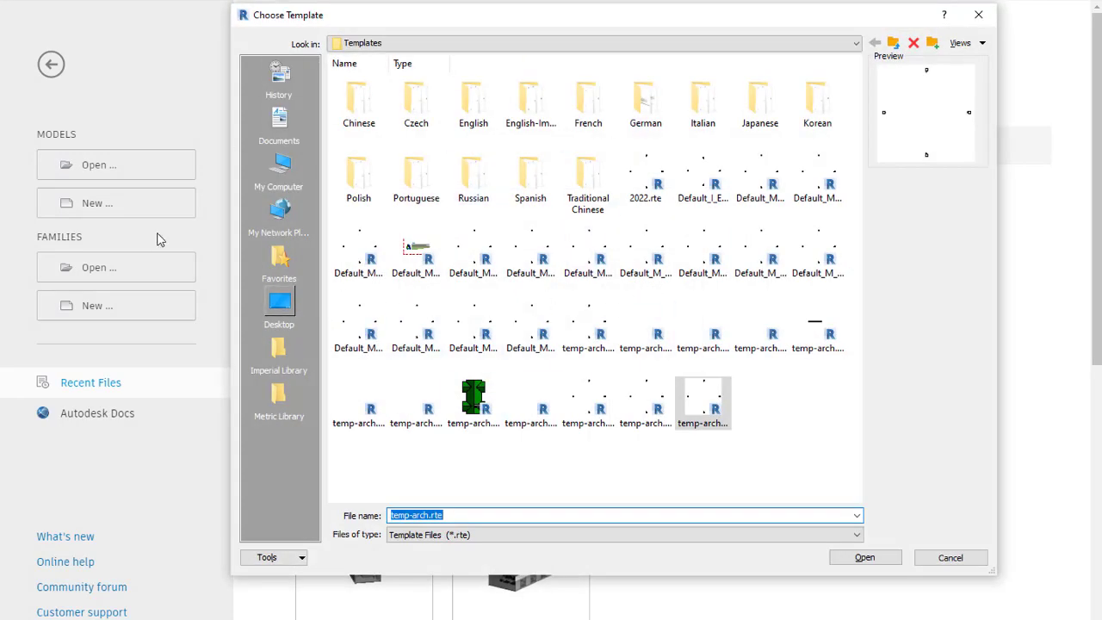
click(978, 16)
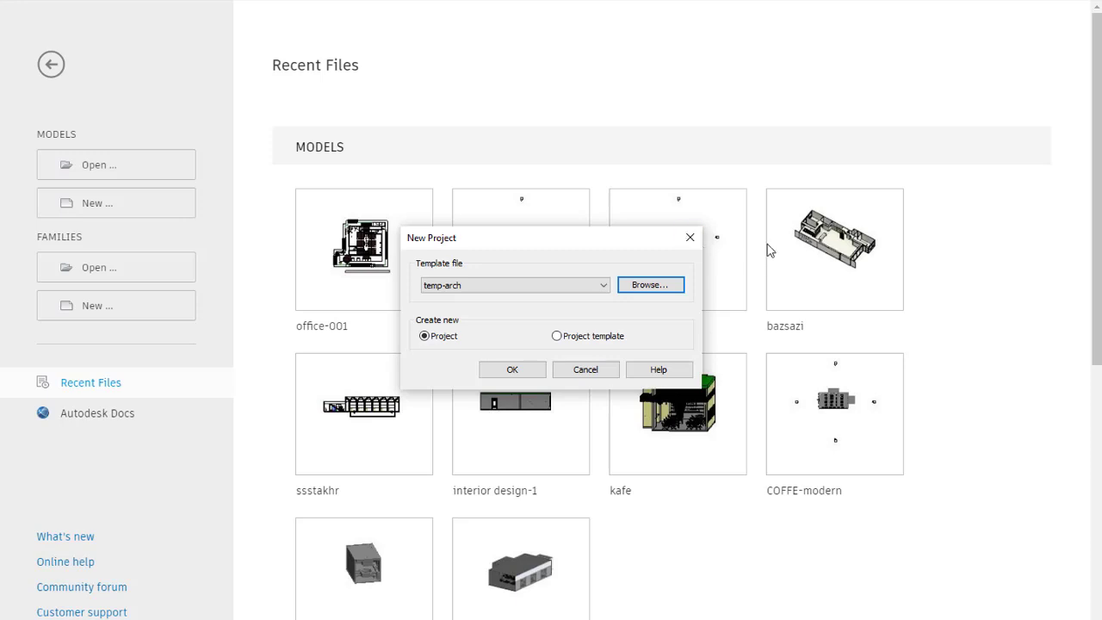
Step: Cancel the new project setup and scroll through the home page's recent files
click(690, 237)
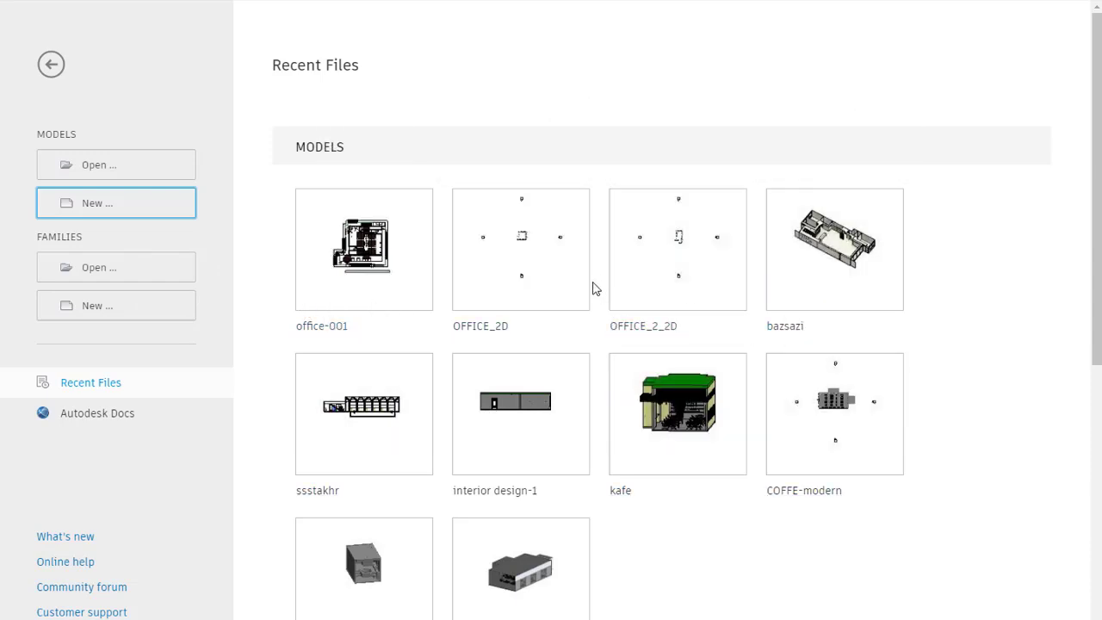
scroll(591, 288, down, 1)
scroll(556, 295, down, 5)
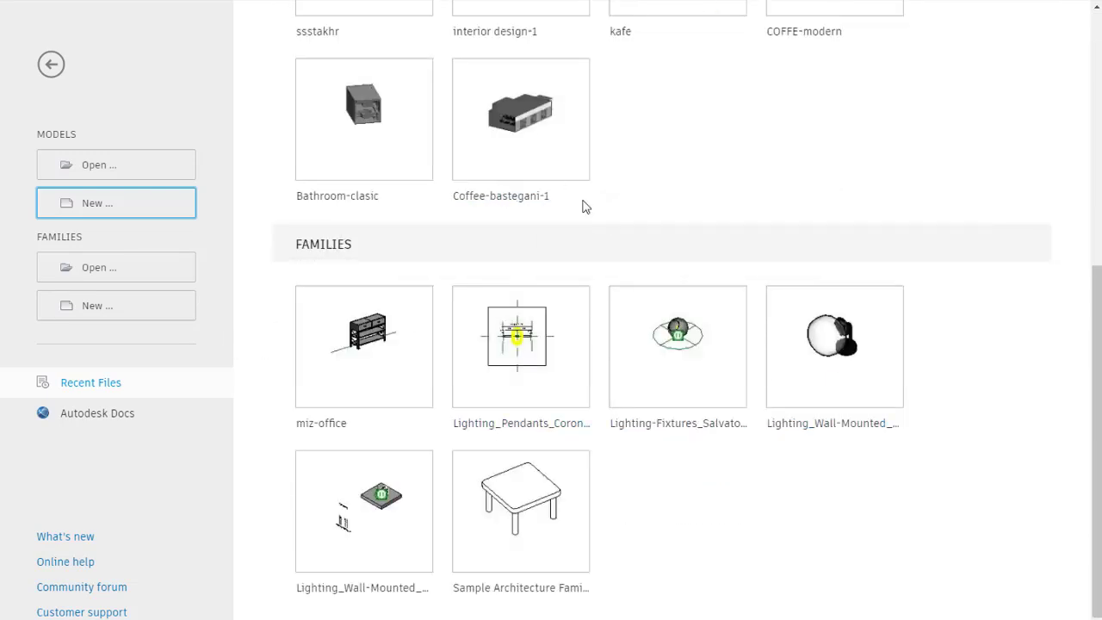
scroll(410, 306, up, 3)
scroll(411, 307, up, 1)
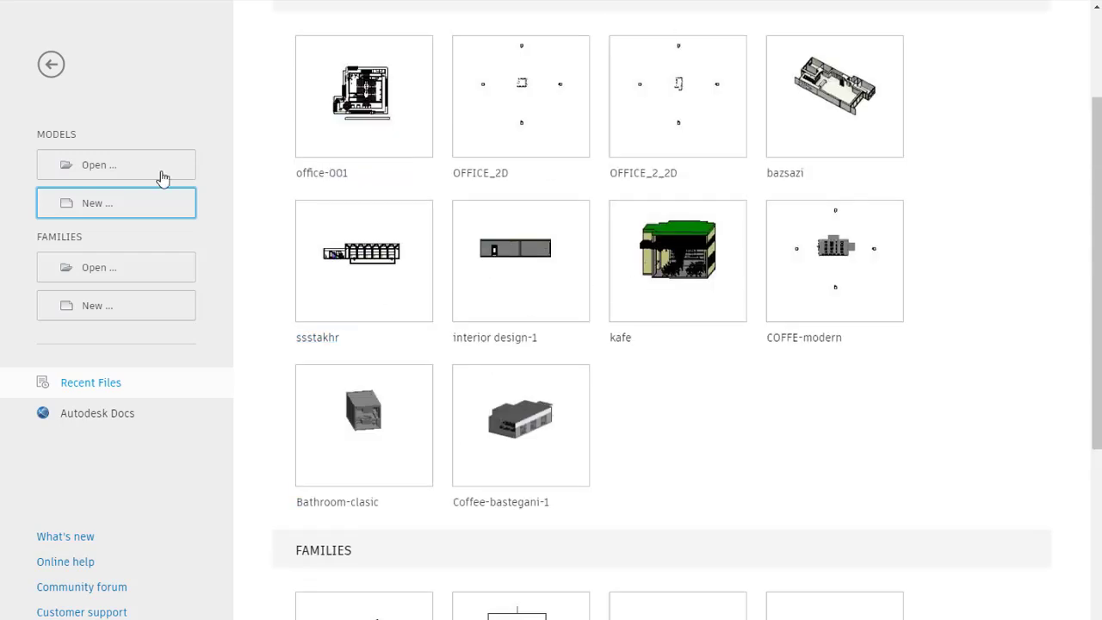
Step: Create a new project from the temp-arch template and centre its empty Level 1 plan
click(145, 211)
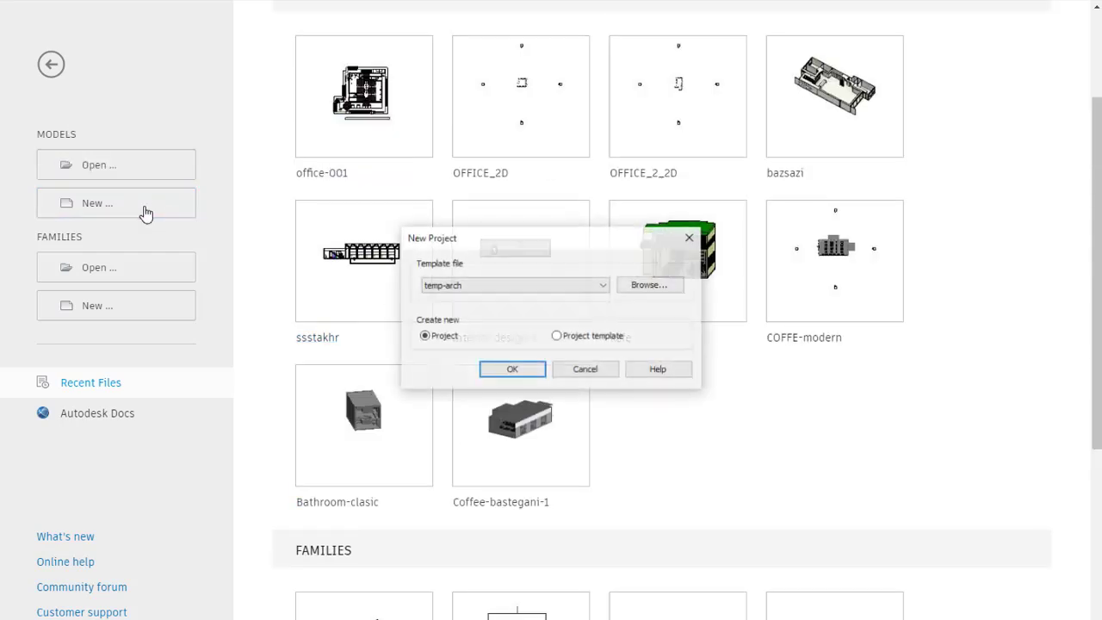
click(607, 286)
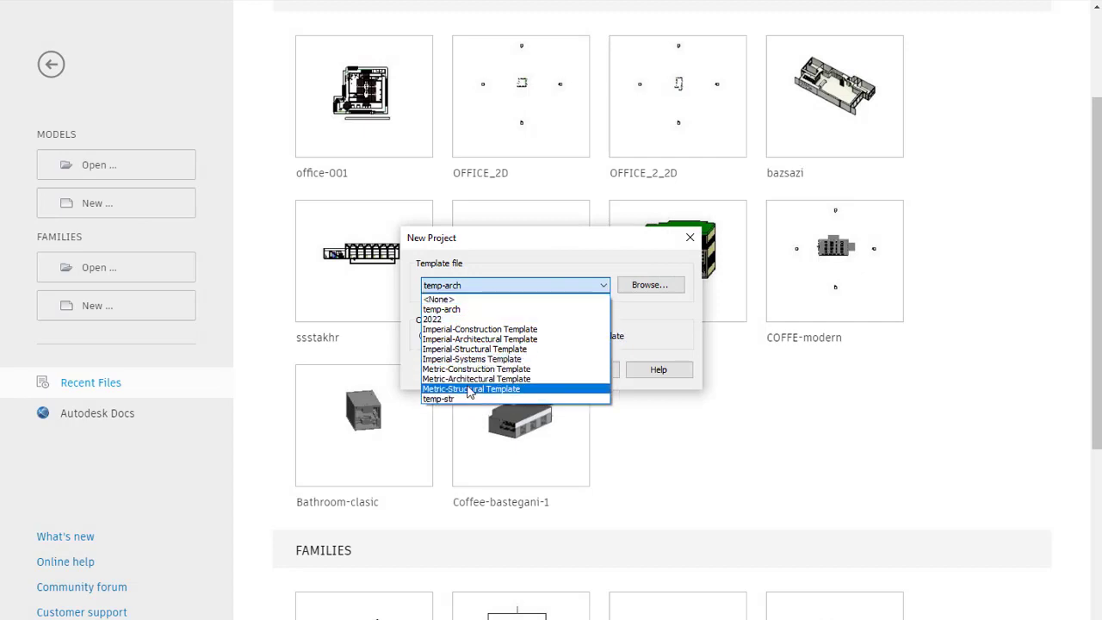
click(446, 312)
click(509, 369)
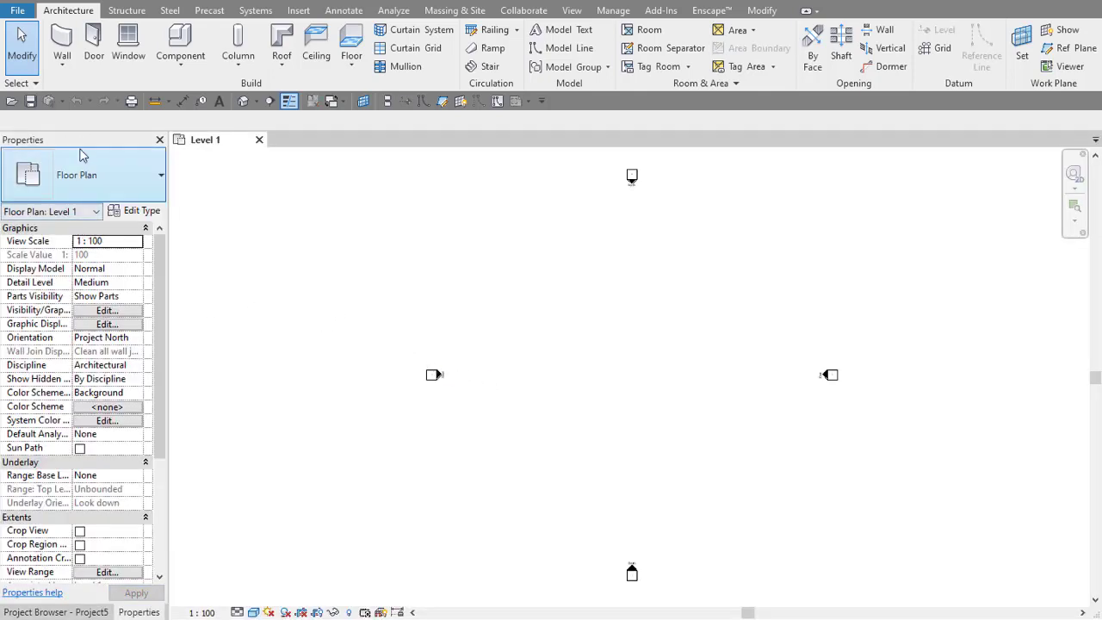
scroll(514, 323, down, 1)
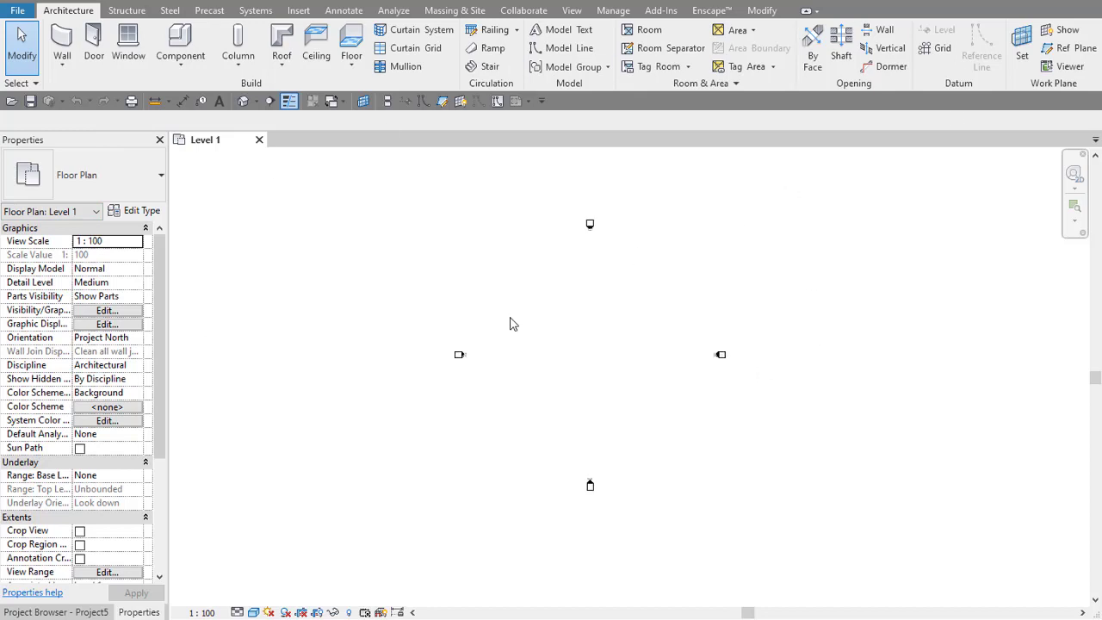
scroll(448, 302, down, 1)
scroll(448, 306, up, 1)
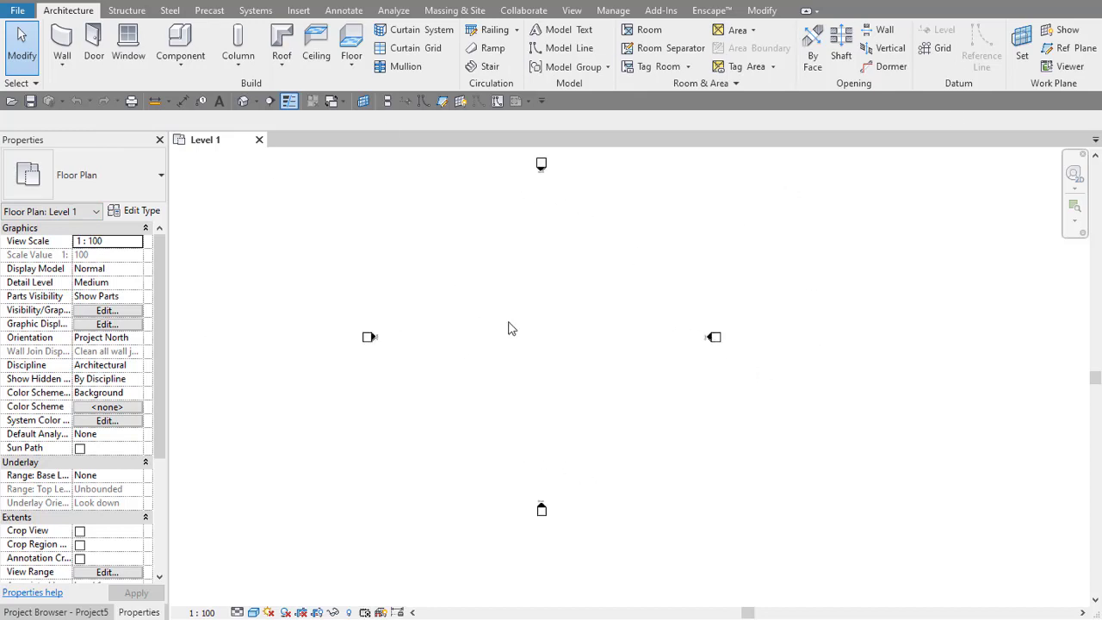
middle_drag(508, 327, 526, 352)
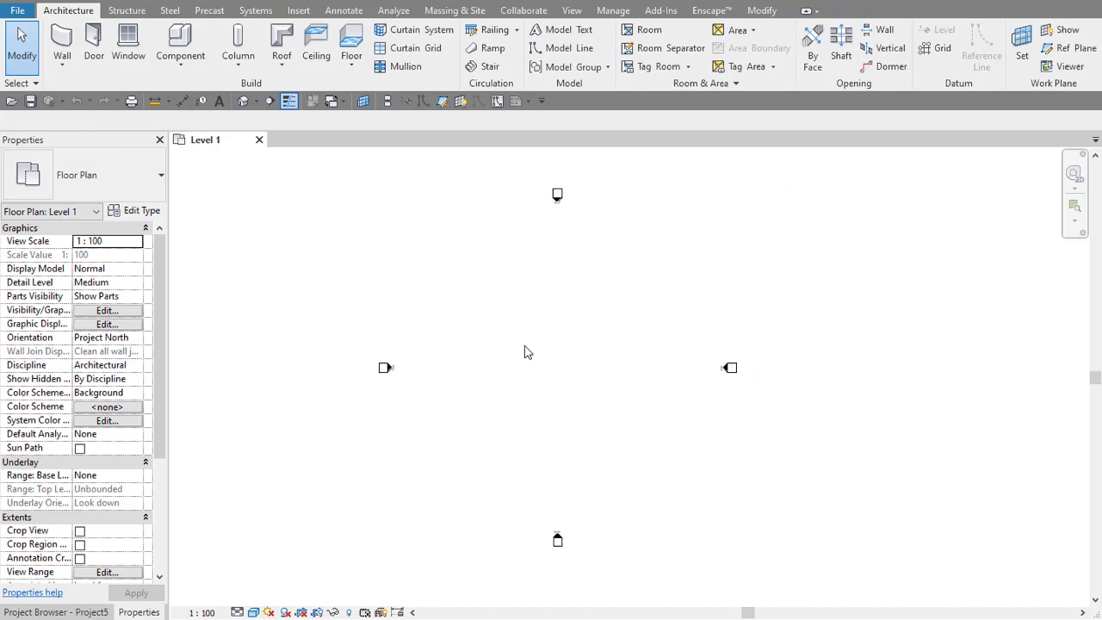
click(20, 16)
scroll(133, 168, down, 1)
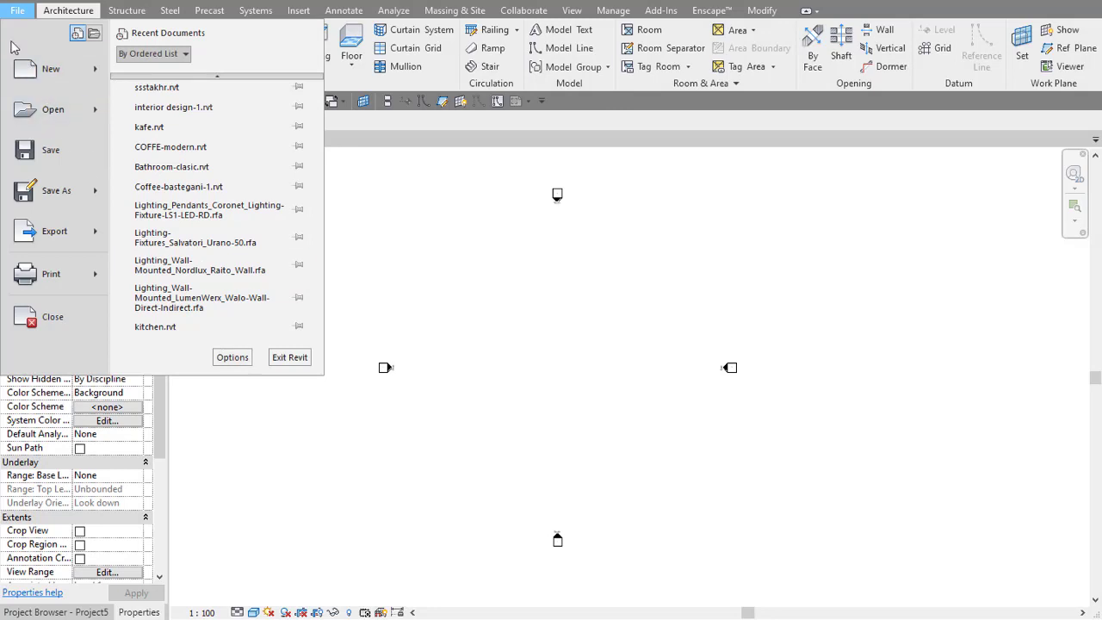
click(232, 356)
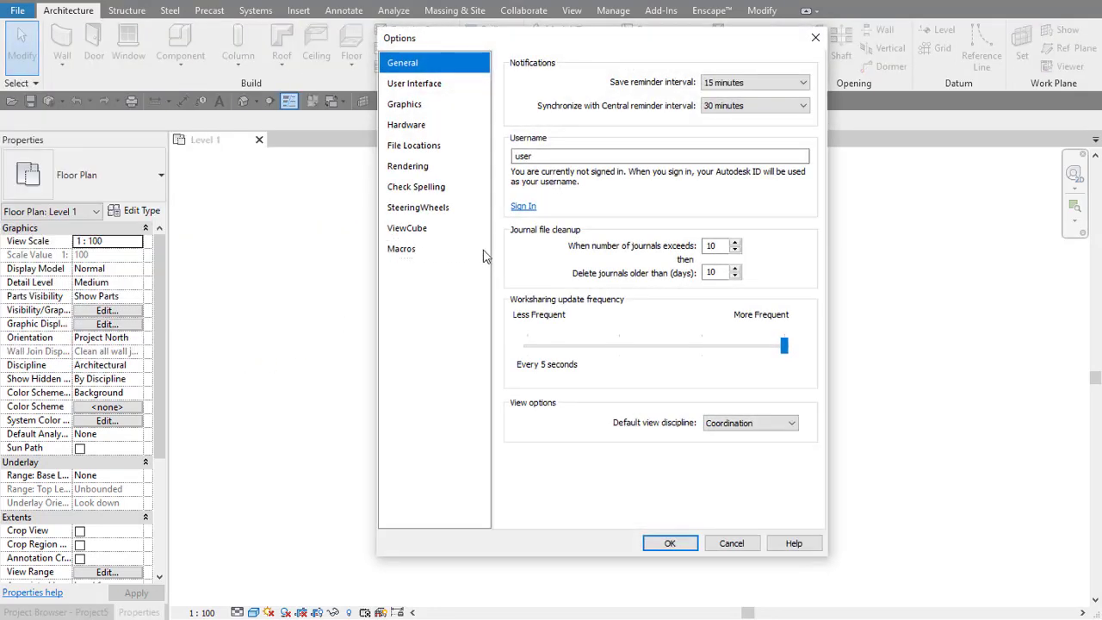
click(420, 106)
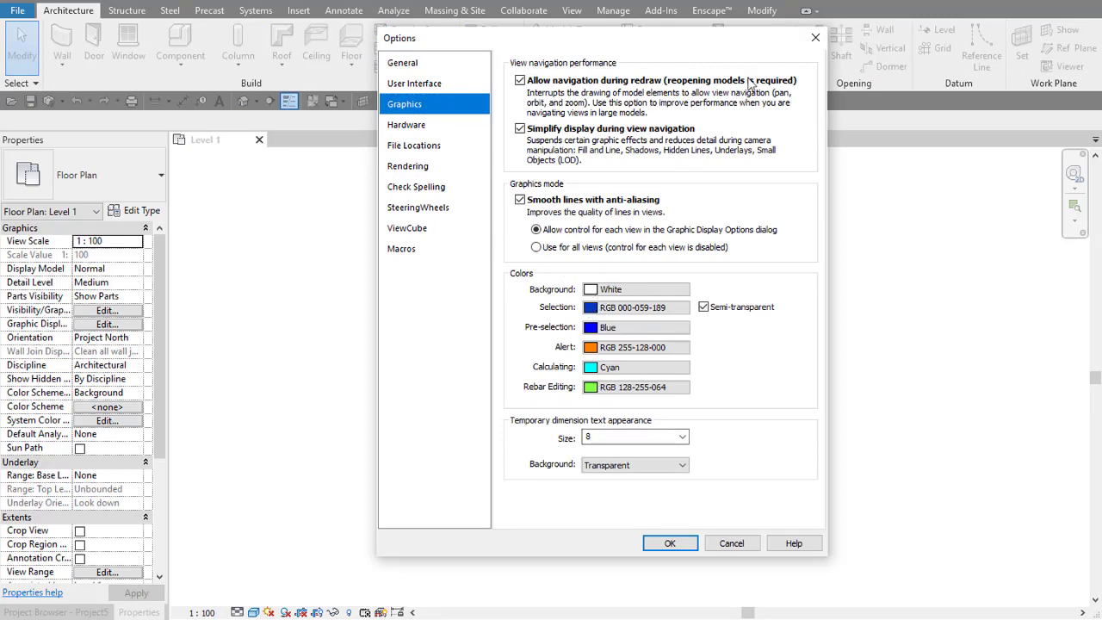
click(814, 39)
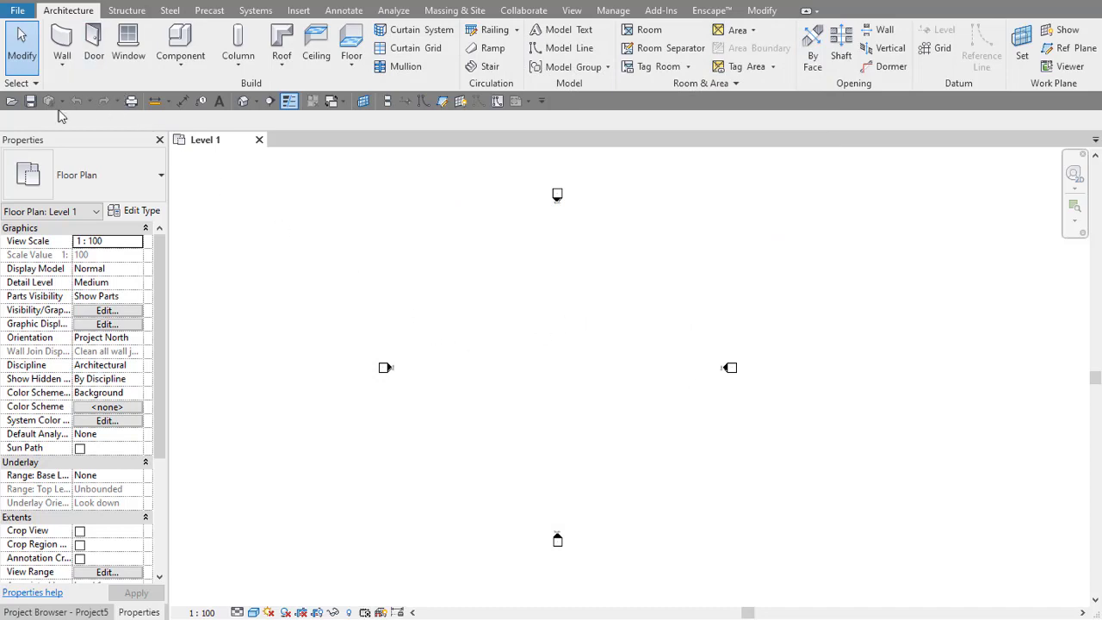
click(541, 101)
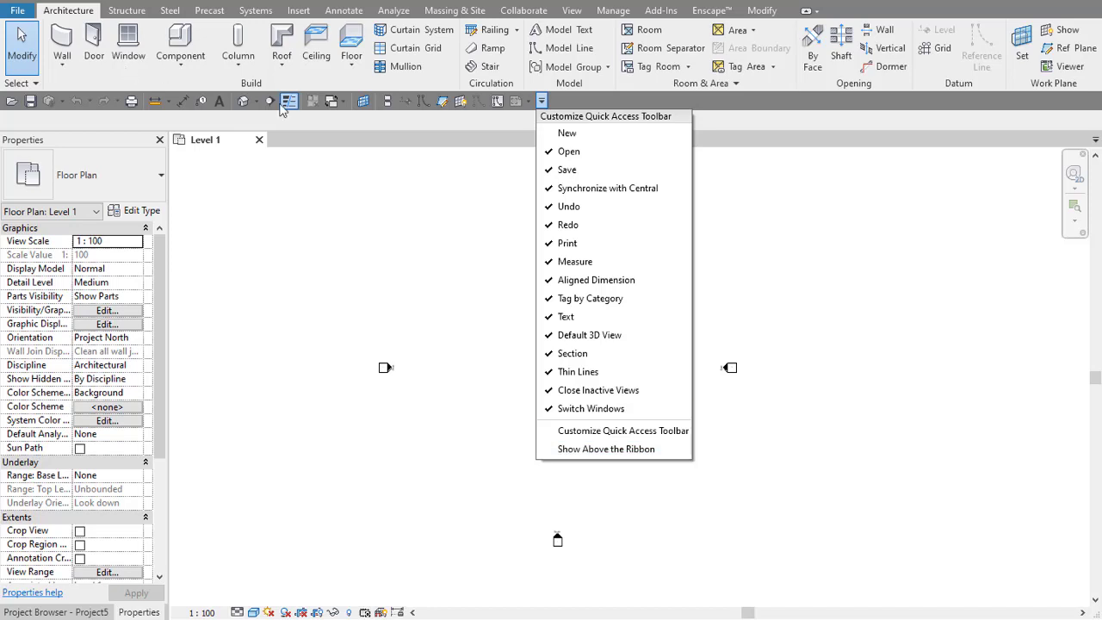
click(603, 448)
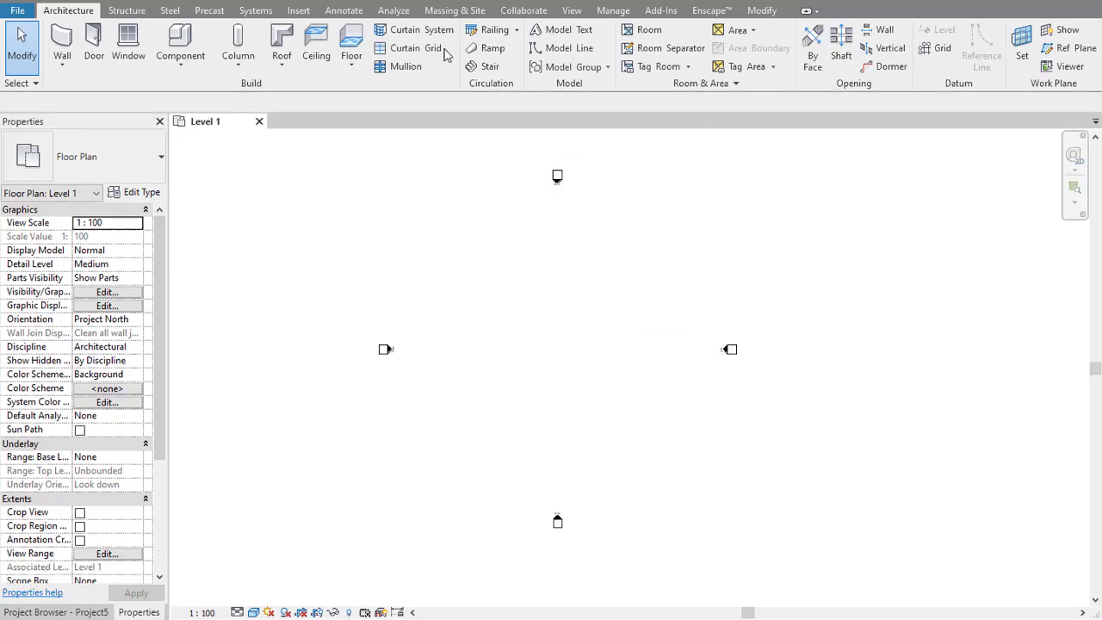
click(575, 1)
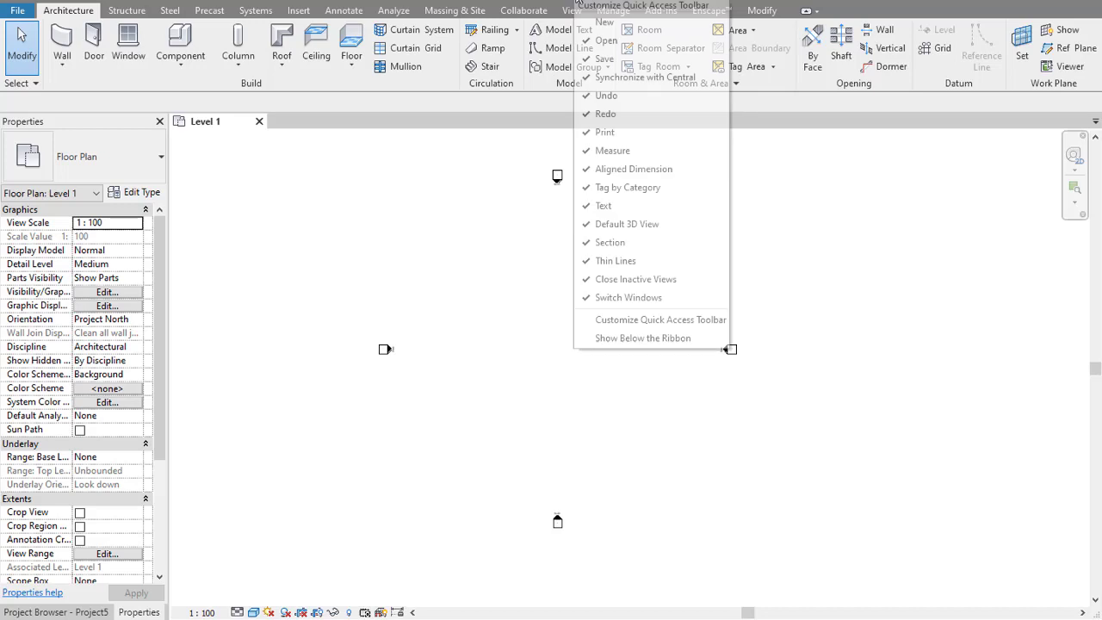
click(642, 338)
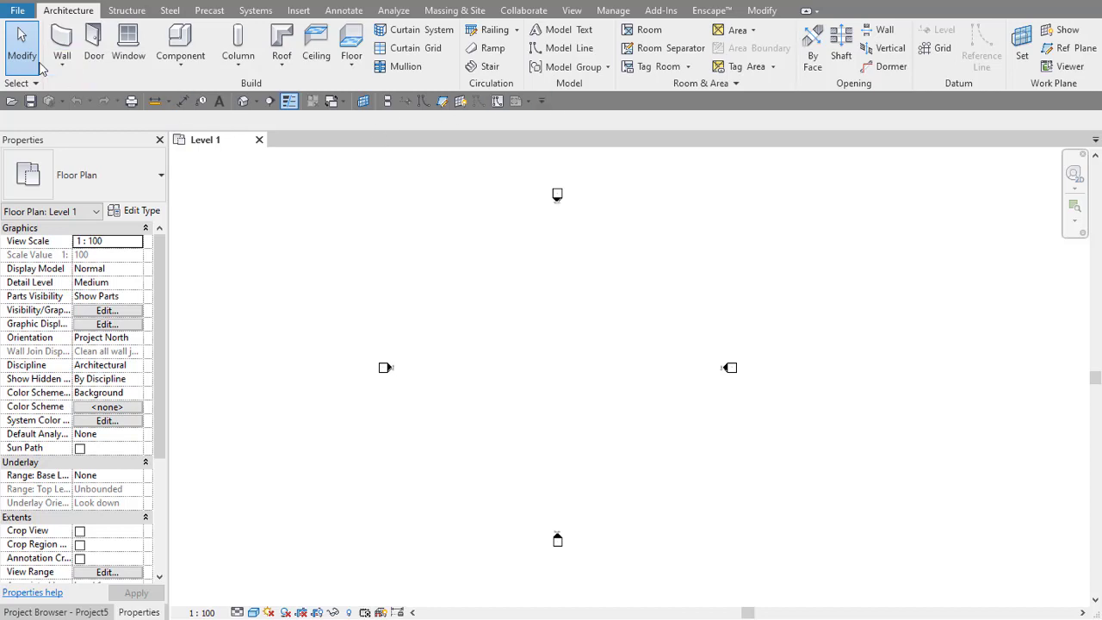
right_click(56, 43)
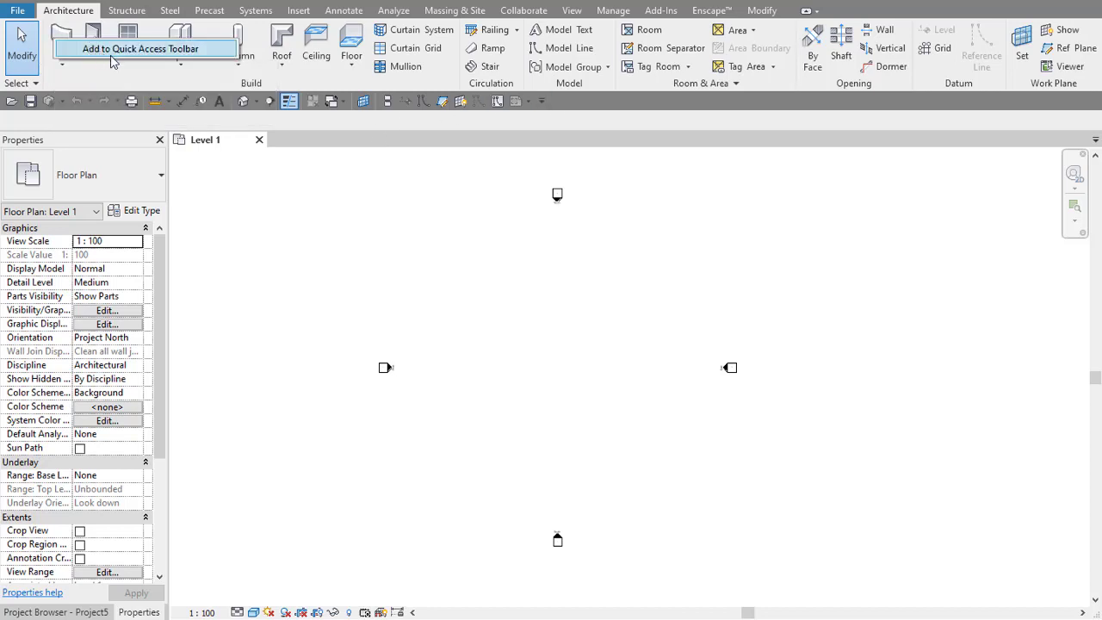
click(168, 49)
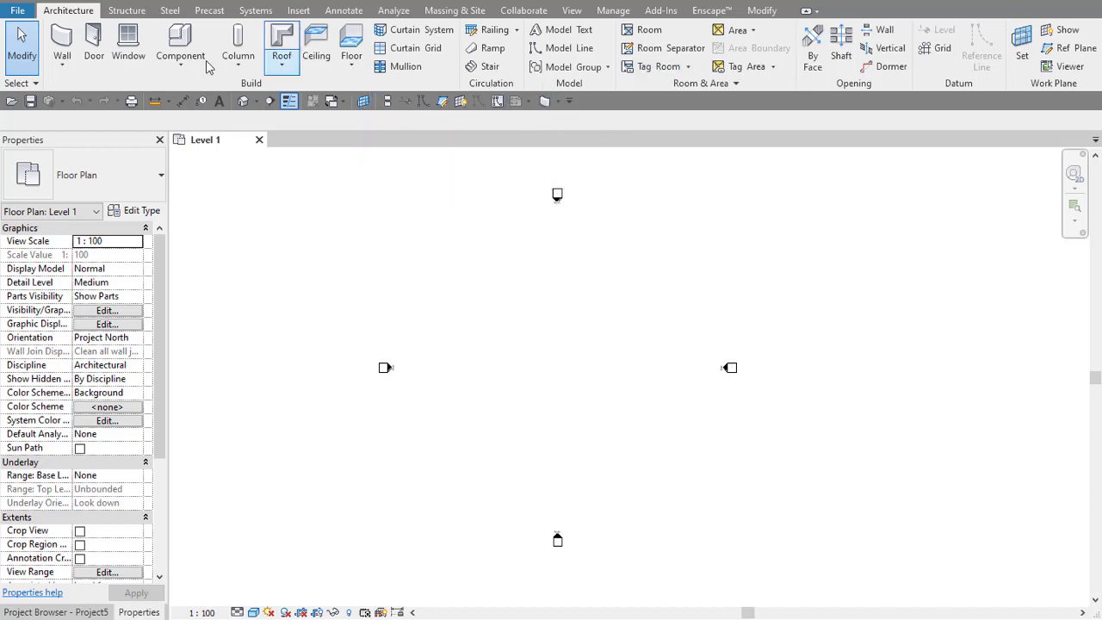
right_click(548, 103)
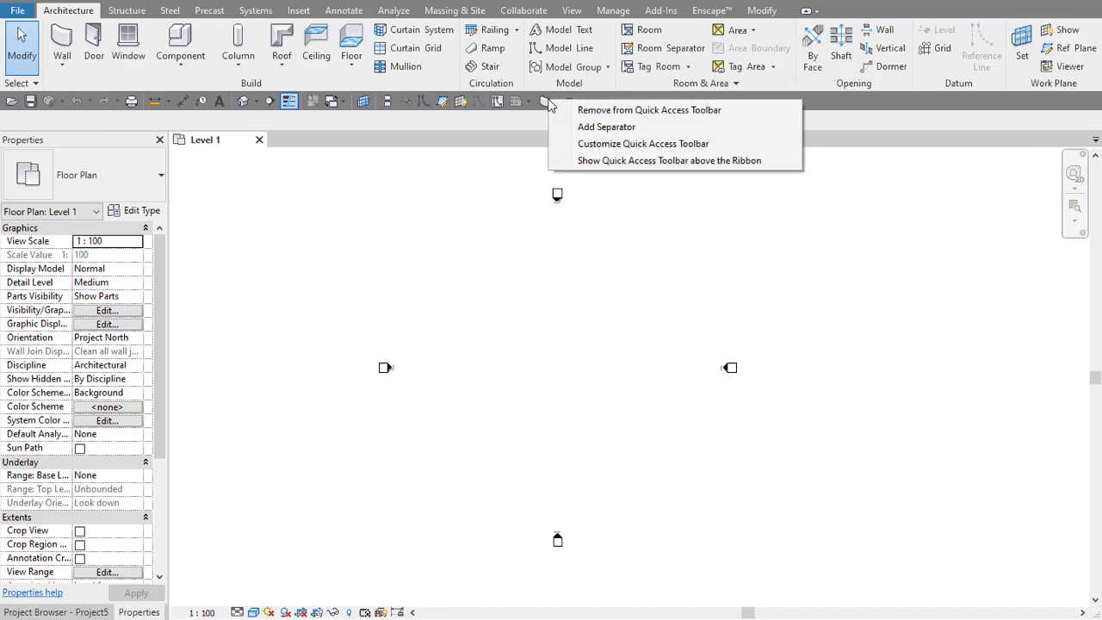
click(590, 113)
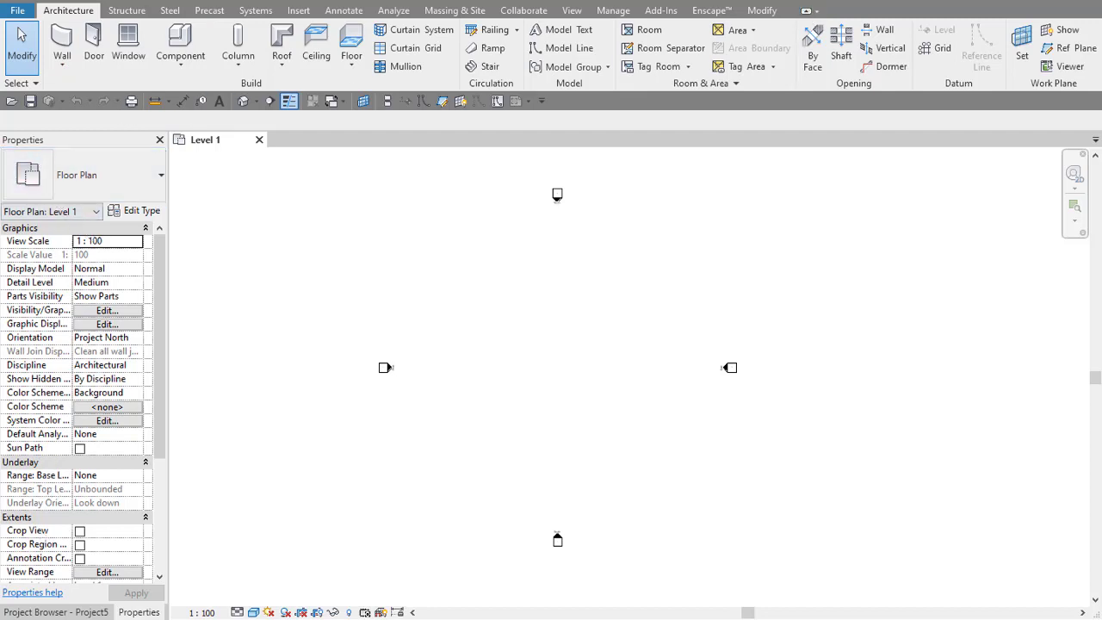
Step: Float the Project Browser over the canvas and start the Wall tool with WA
click(86, 612)
mouse_move(143, 603)
mouse_down()
mouse_move(367, 293)
mouse_move(1025, 142)
mouse_move(995, 140)
mouse_up()
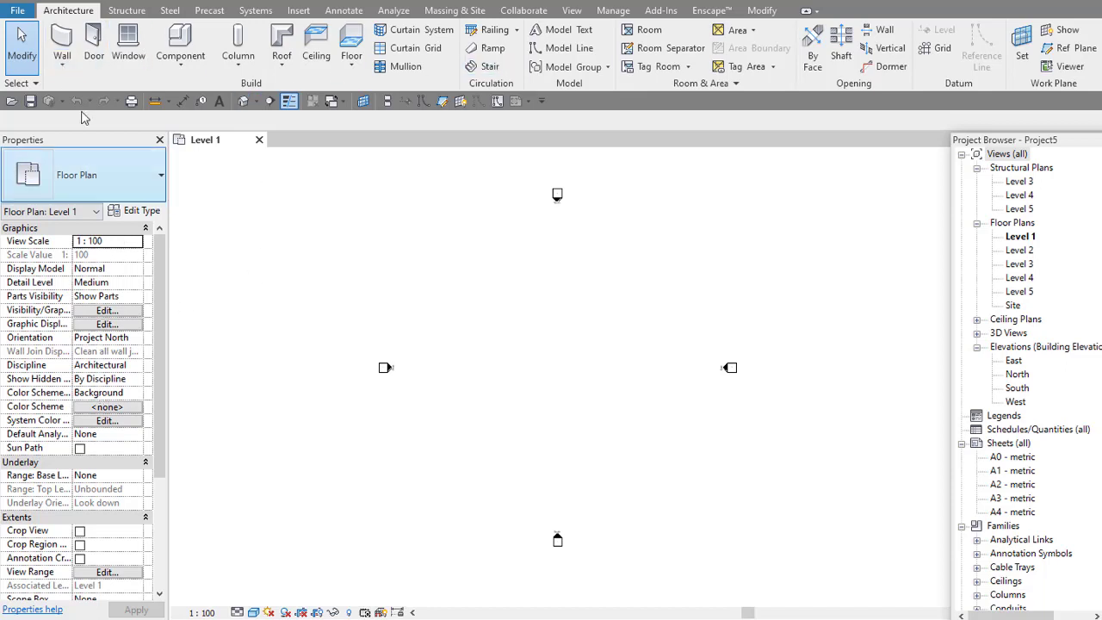
key(w)
key(a)
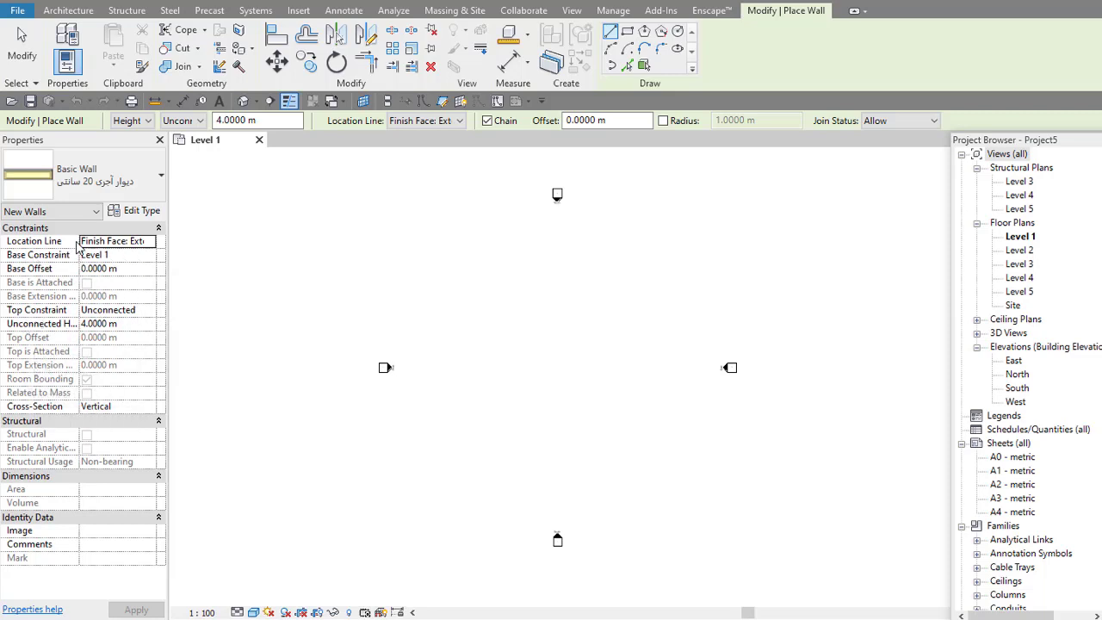
Step: Draw a 17 m Basic Wall sloping down at about 13°, select it, and undock the Project Browser
click(92, 187)
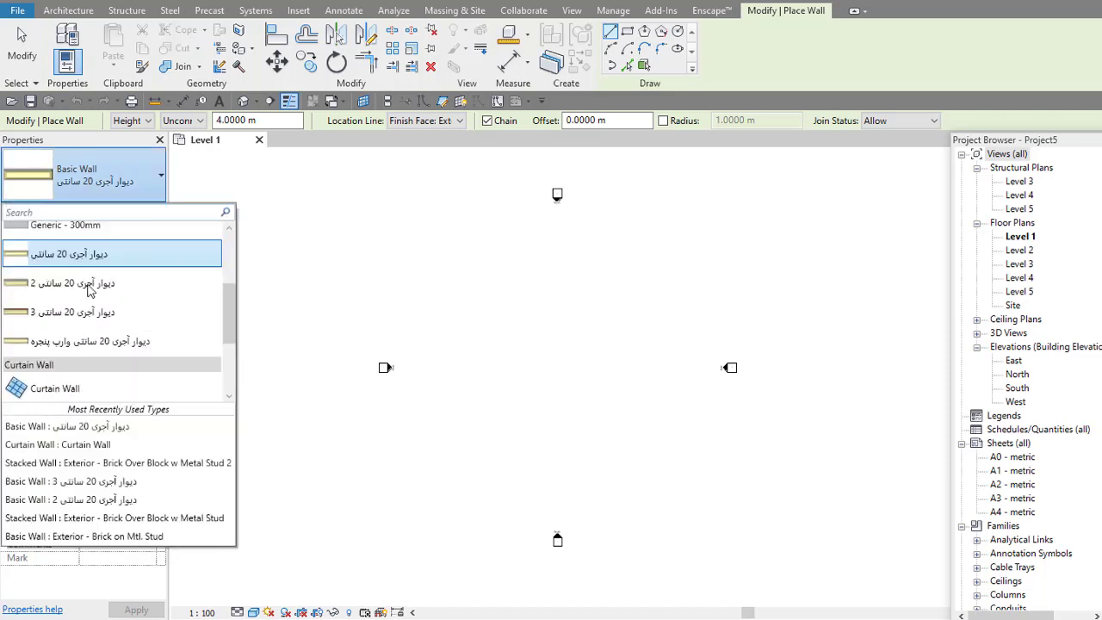
scroll(103, 345, up, 3)
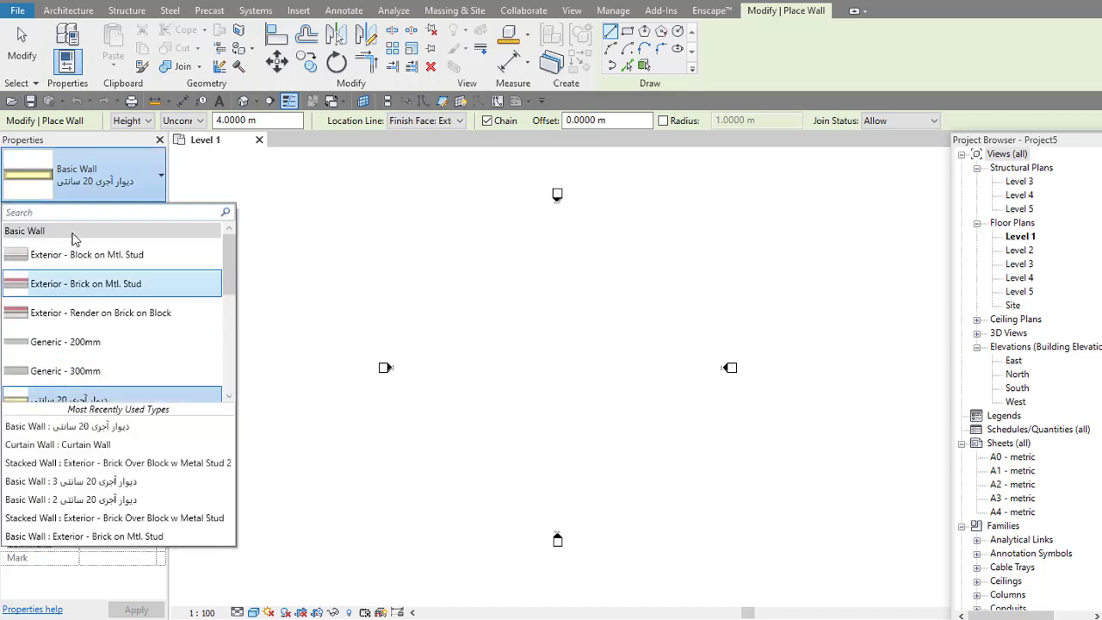
click(243, 234)
click(355, 260)
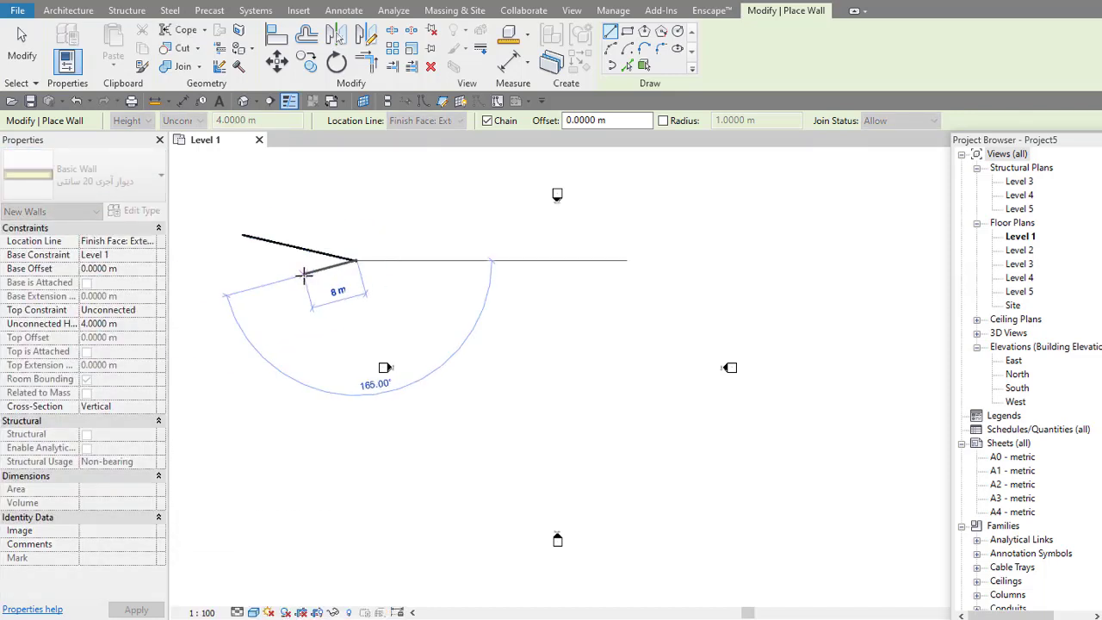
key(Escape)
key(Escape)
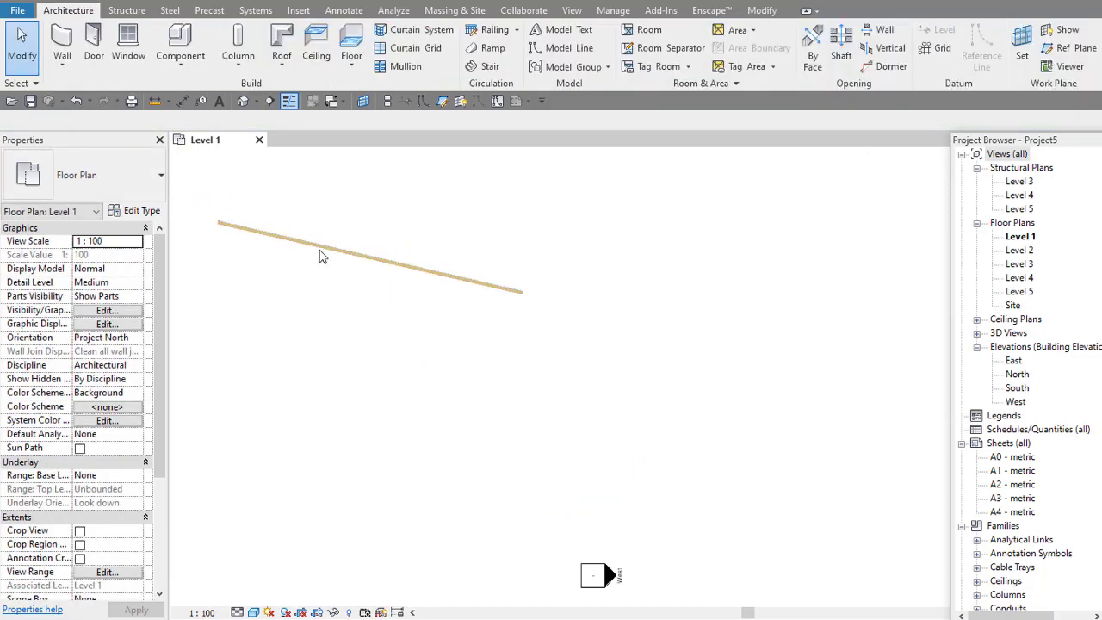
click(320, 256)
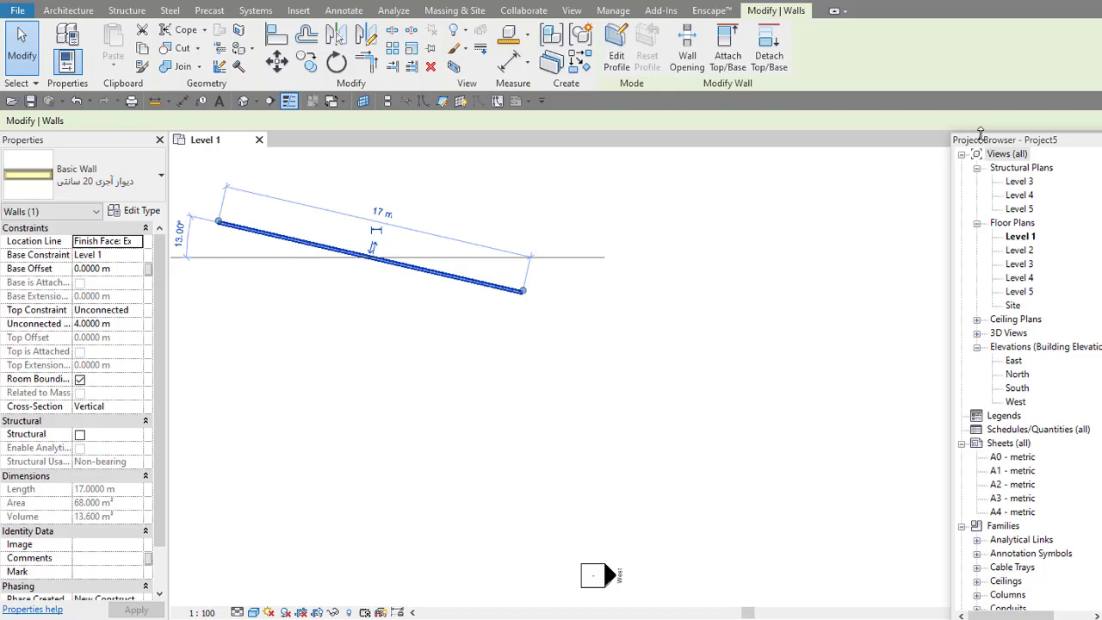
mouse_move(981, 131)
mouse_down()
mouse_move(980, 181)
mouse_move(583, 155)
mouse_up()
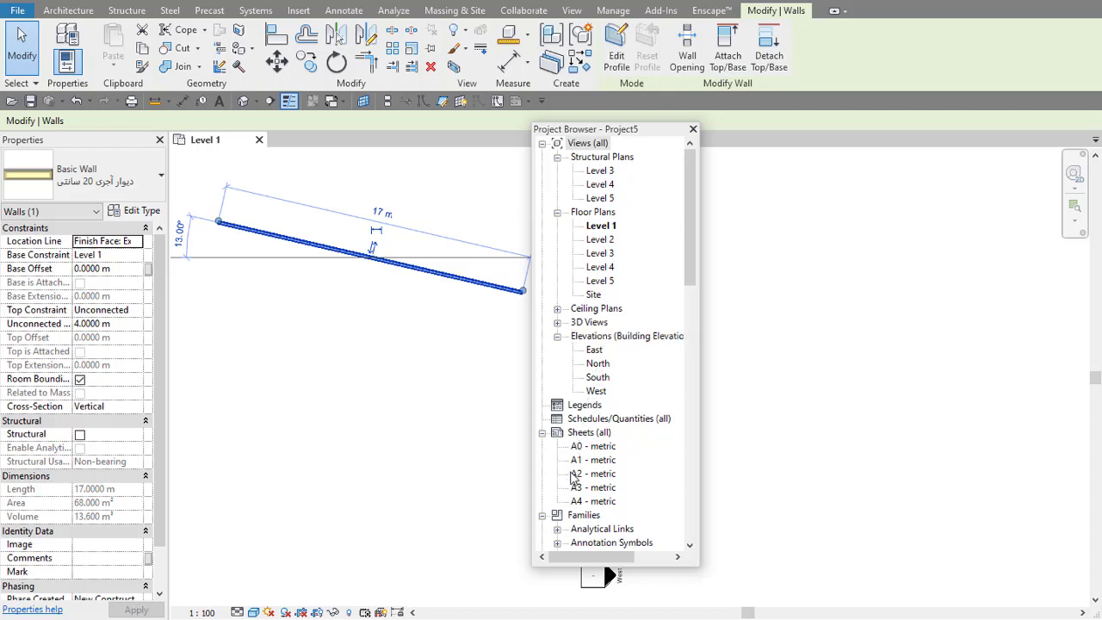
Step: Collapse the Families and Sheets nodes and dock the Project Browser beside Properties
drag(690, 218, 691, 288)
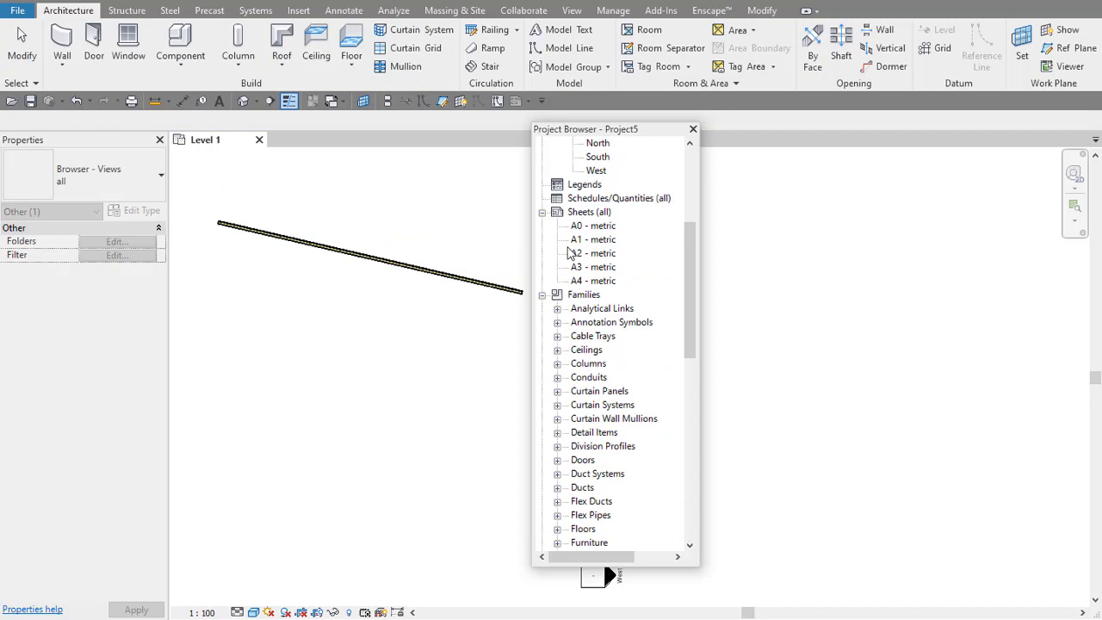
click(542, 296)
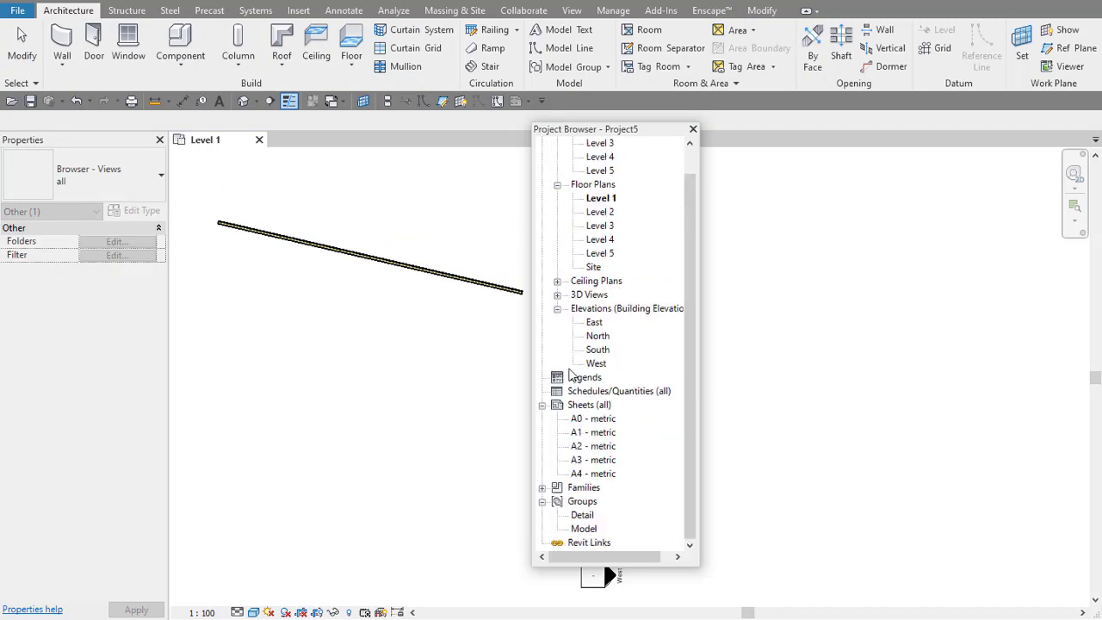
click(542, 406)
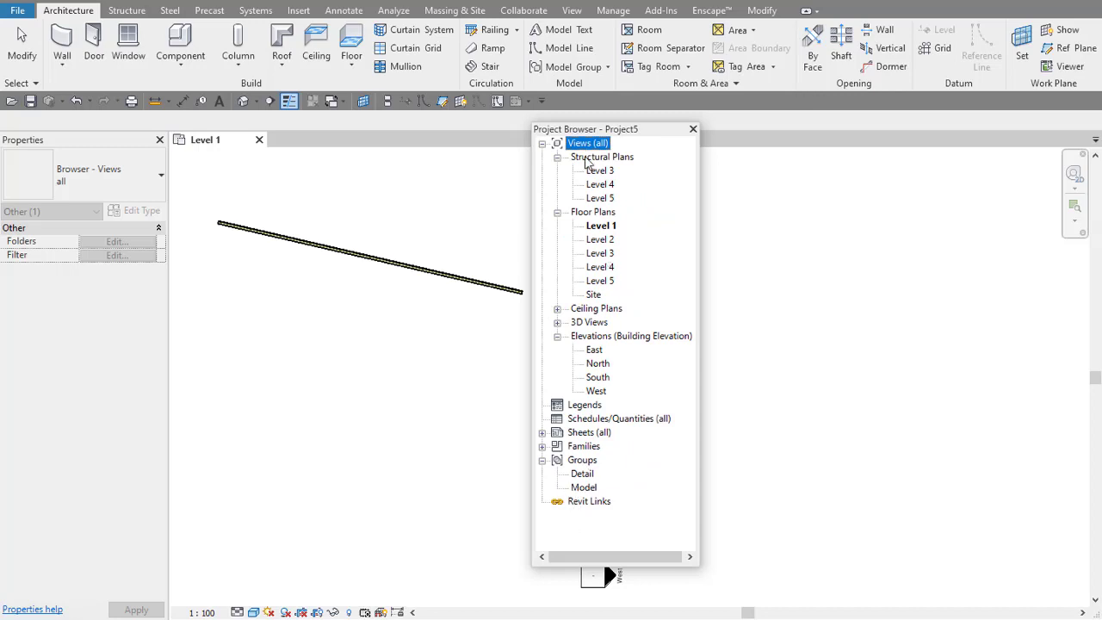
mouse_move(629, 132)
mouse_down()
mouse_move(1001, 155)
mouse_move(991, 157)
mouse_move(1062, 191)
mouse_move(1005, 156)
mouse_move(61, 147)
mouse_up()
scroll(582, 297, down, 3)
Step: Switch between the Properties and Project Browser tabs, then crossing-select the sloped wall
click(530, 295)
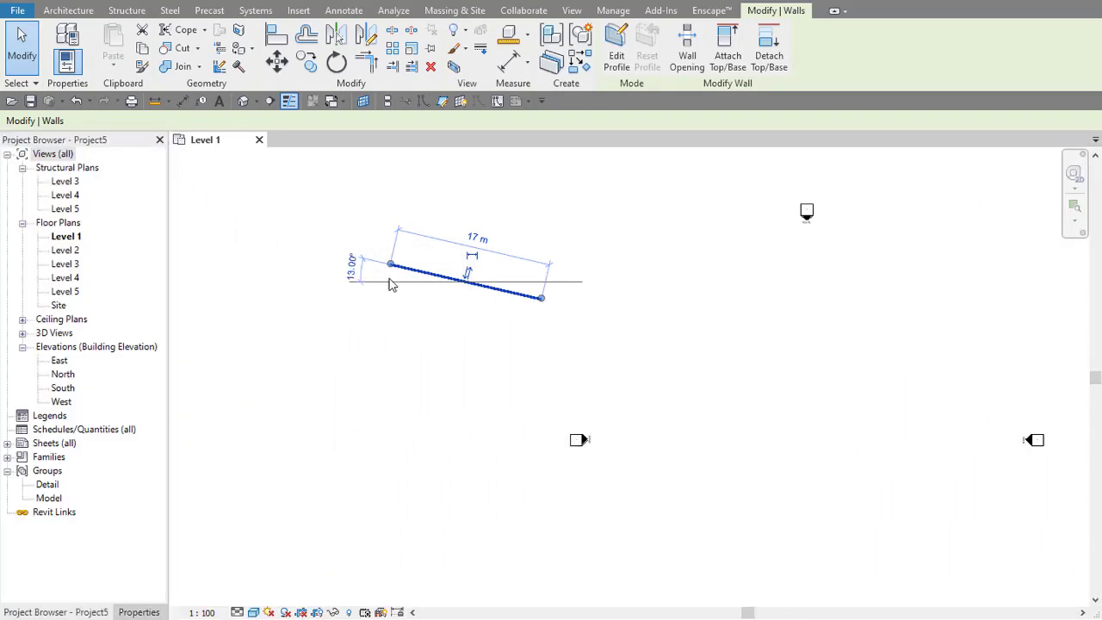
click(129, 612)
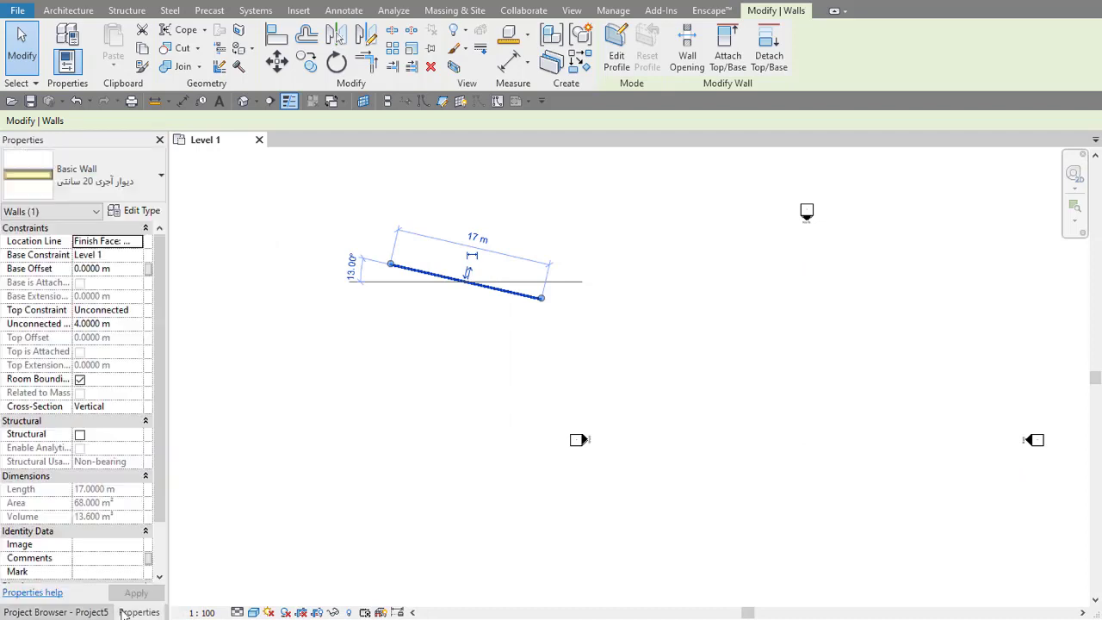
click(86, 612)
click(130, 612)
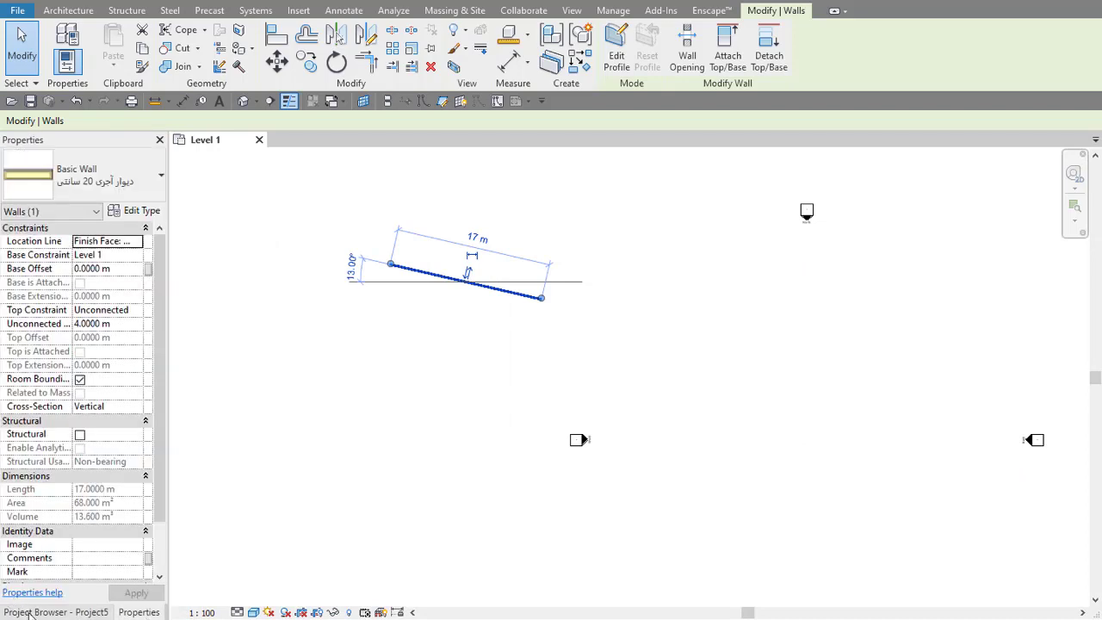
click(31, 612)
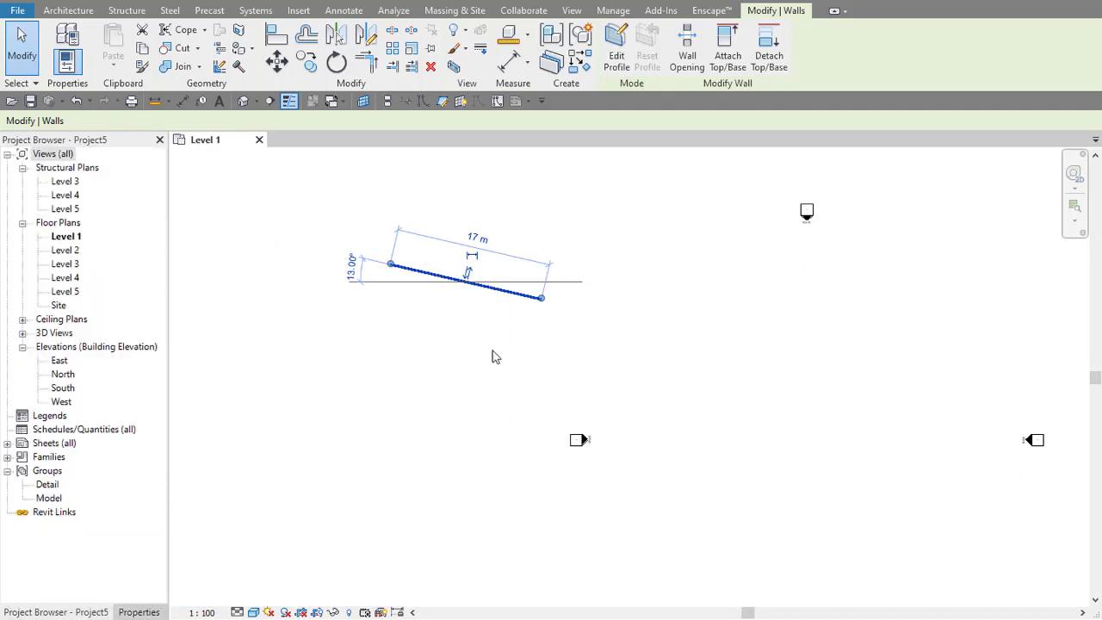
click(497, 310)
drag(458, 229, 423, 347)
Step: Delete the sloped wall and close both the Properties and Project Browser palettes
key(Delete)
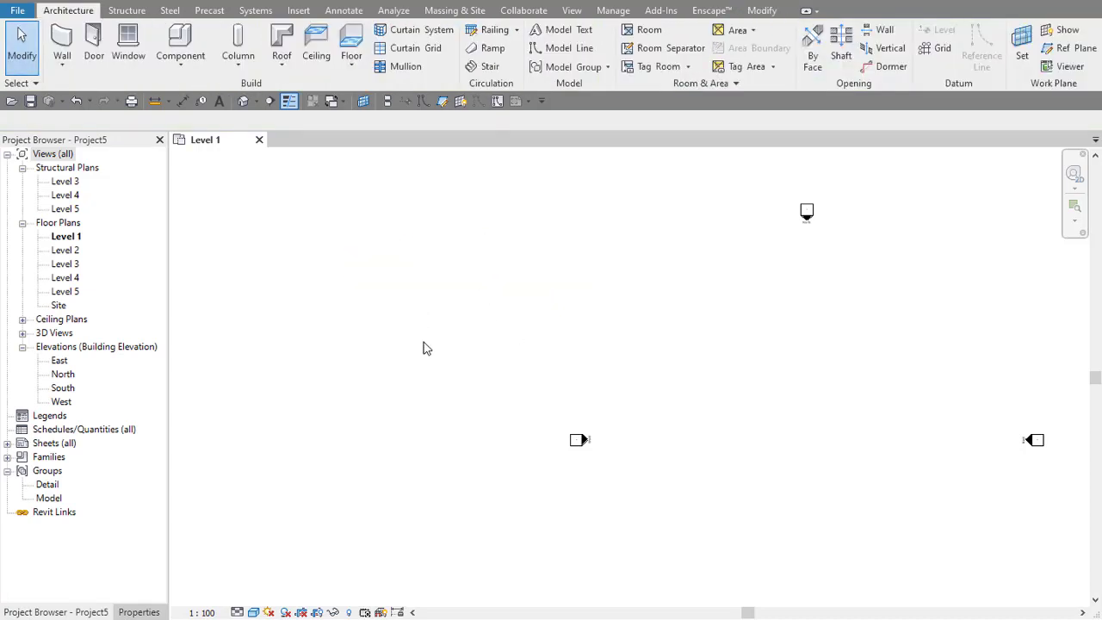
drag(138, 613, 288, 468)
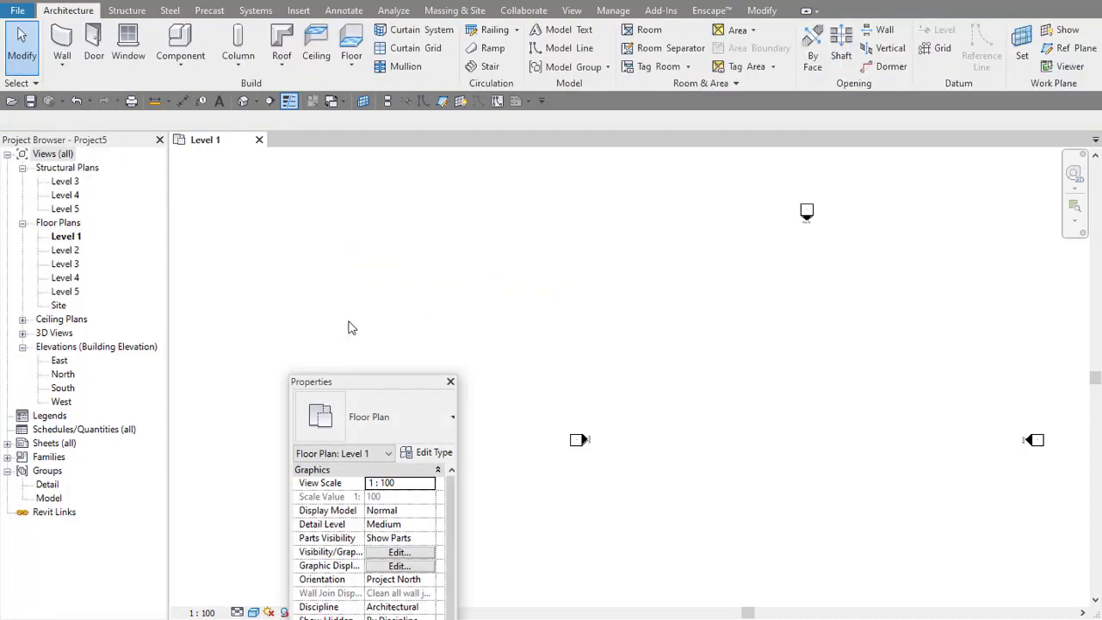
drag(397, 384, 447, 155)
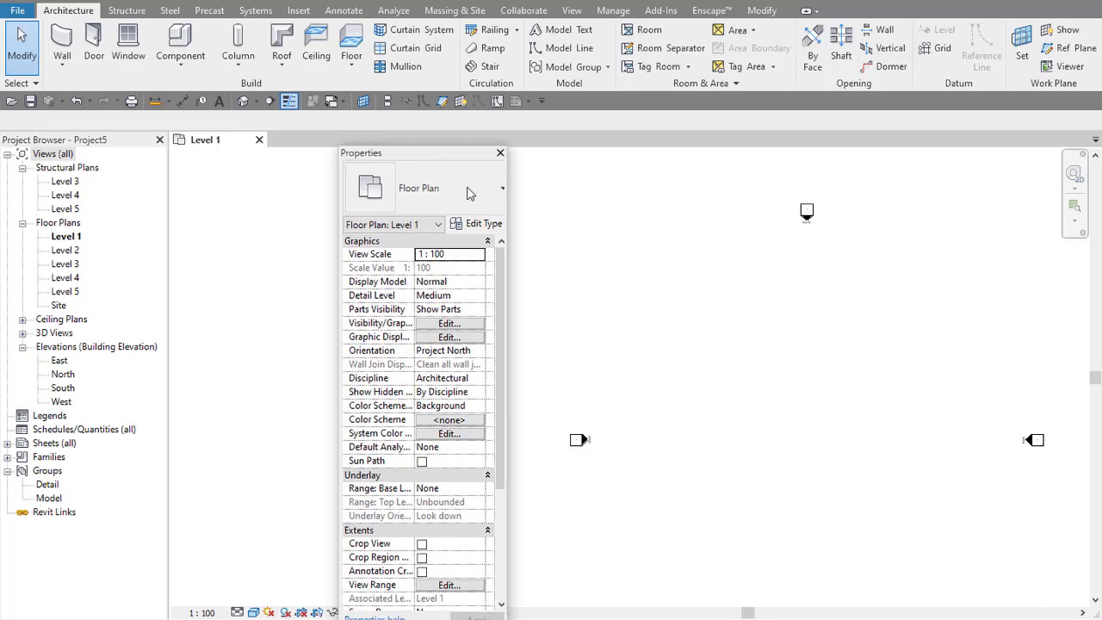
click(501, 153)
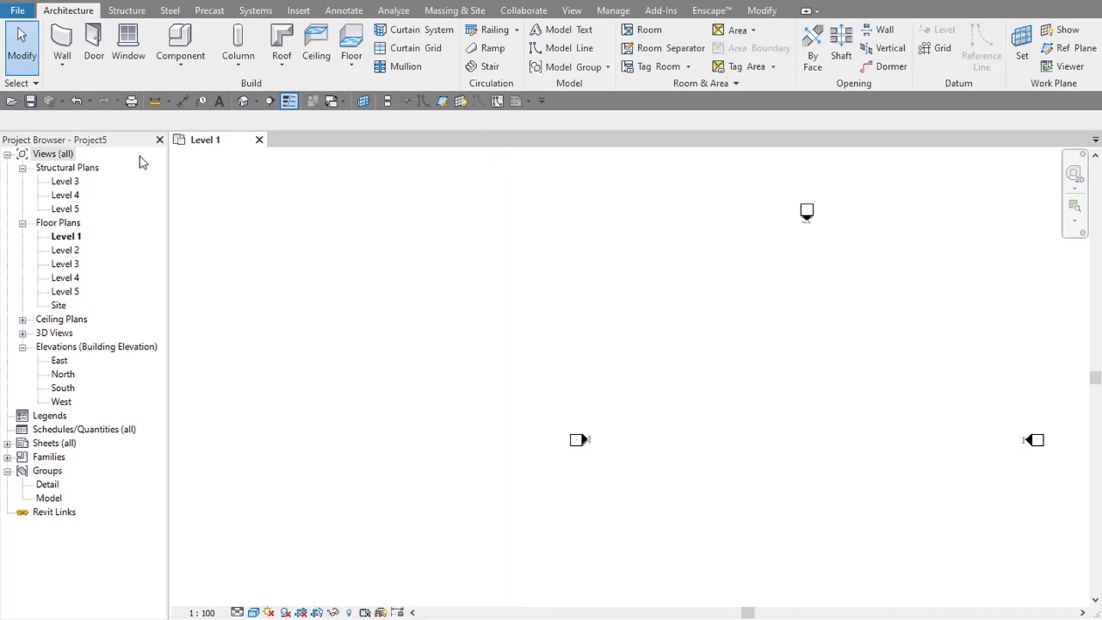
click(159, 140)
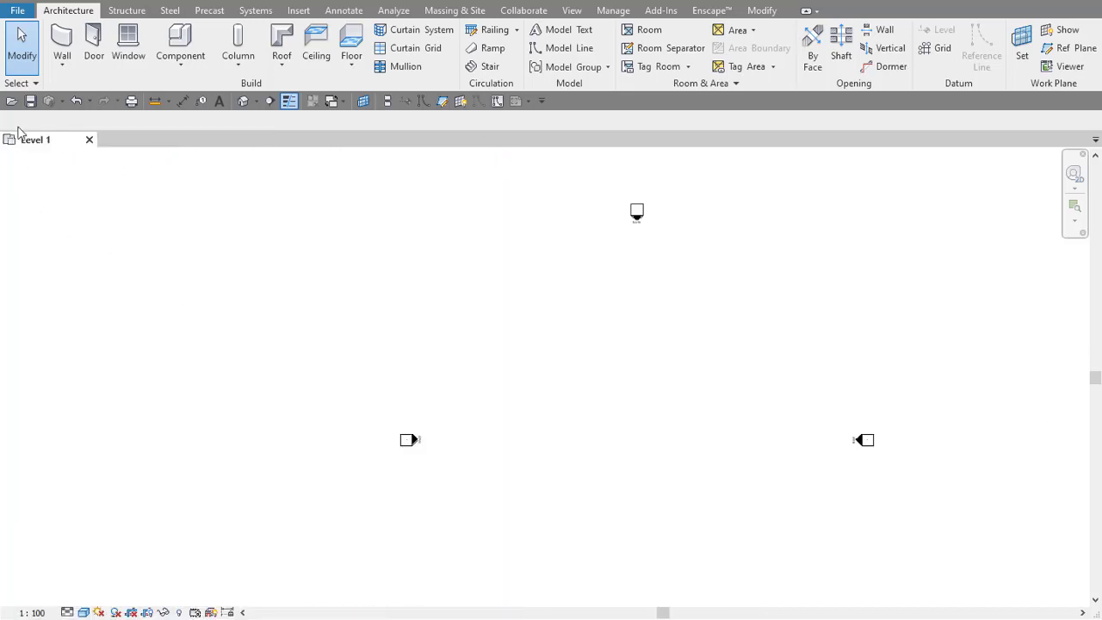
Step: Restore the Project Browser and Properties from View > User Interface, docked together as tabs
click(573, 10)
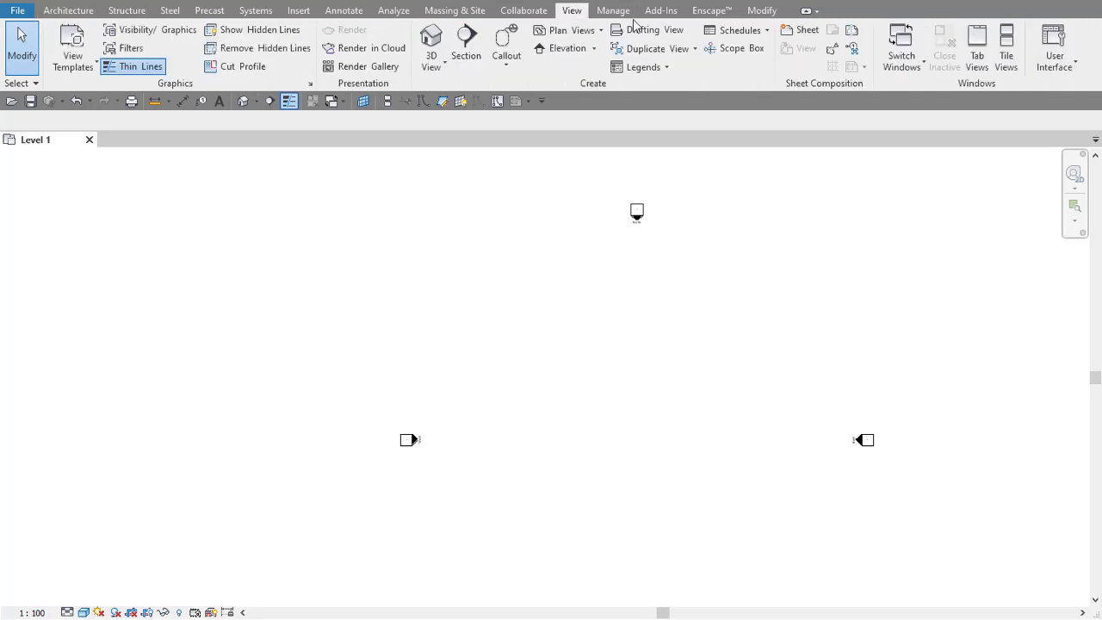
click(1061, 72)
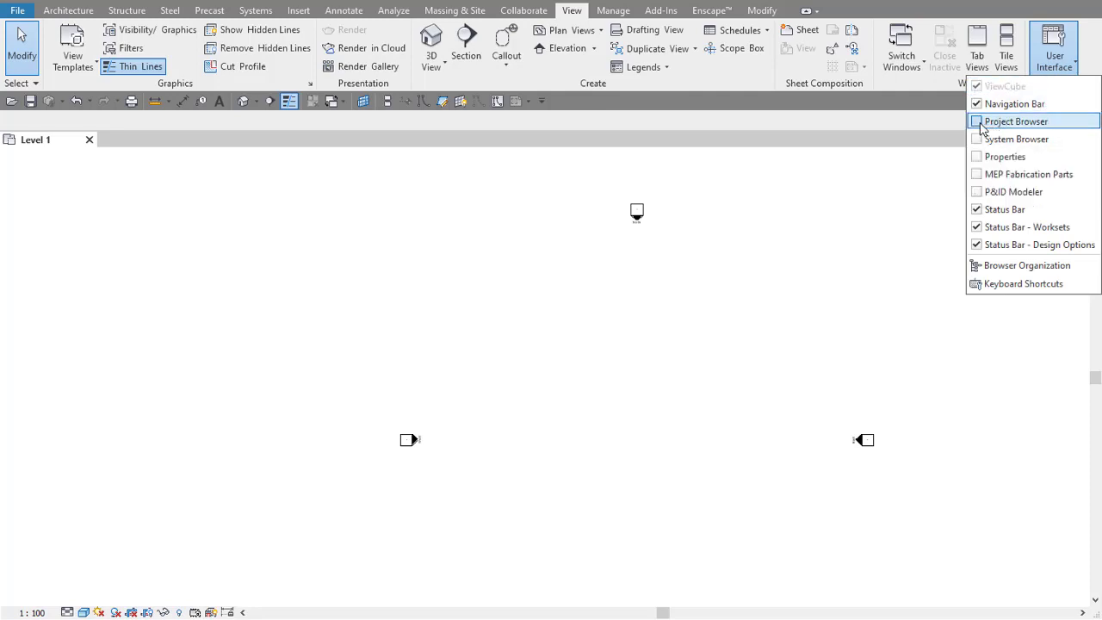
click(991, 121)
click(1055, 56)
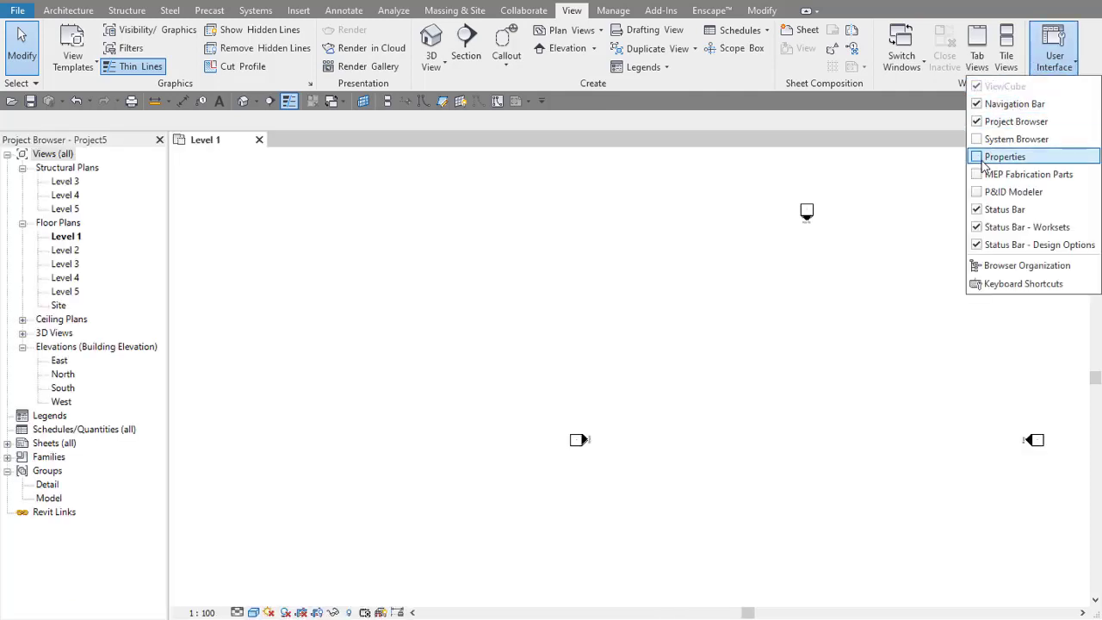
click(977, 162)
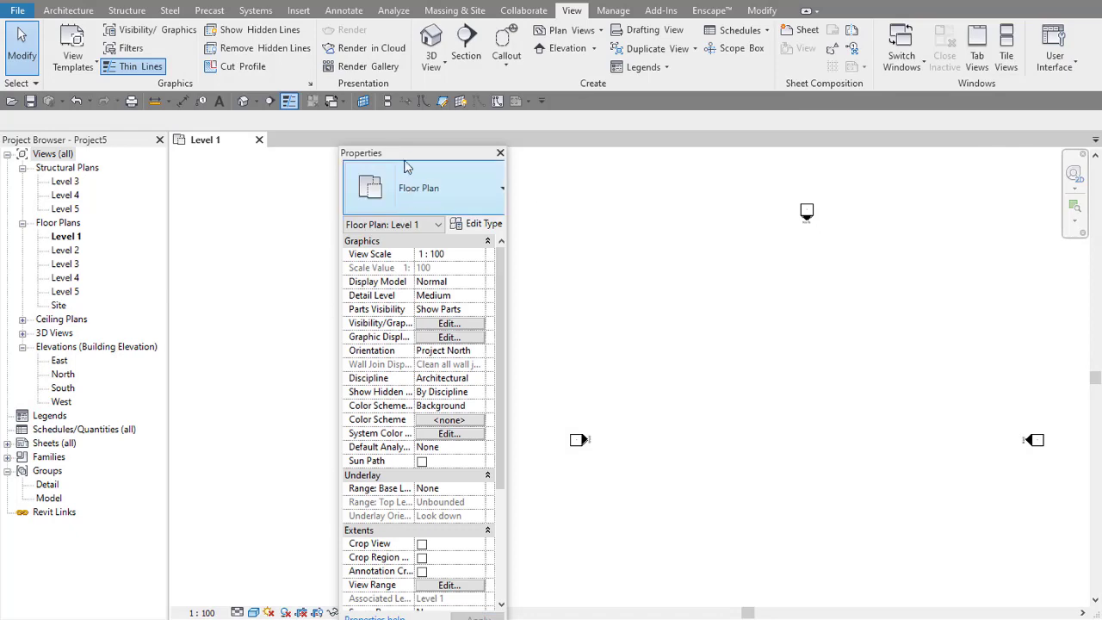
mouse_move(405, 157)
mouse_down()
mouse_move(38, 154)
mouse_move(79, 155)
mouse_up()
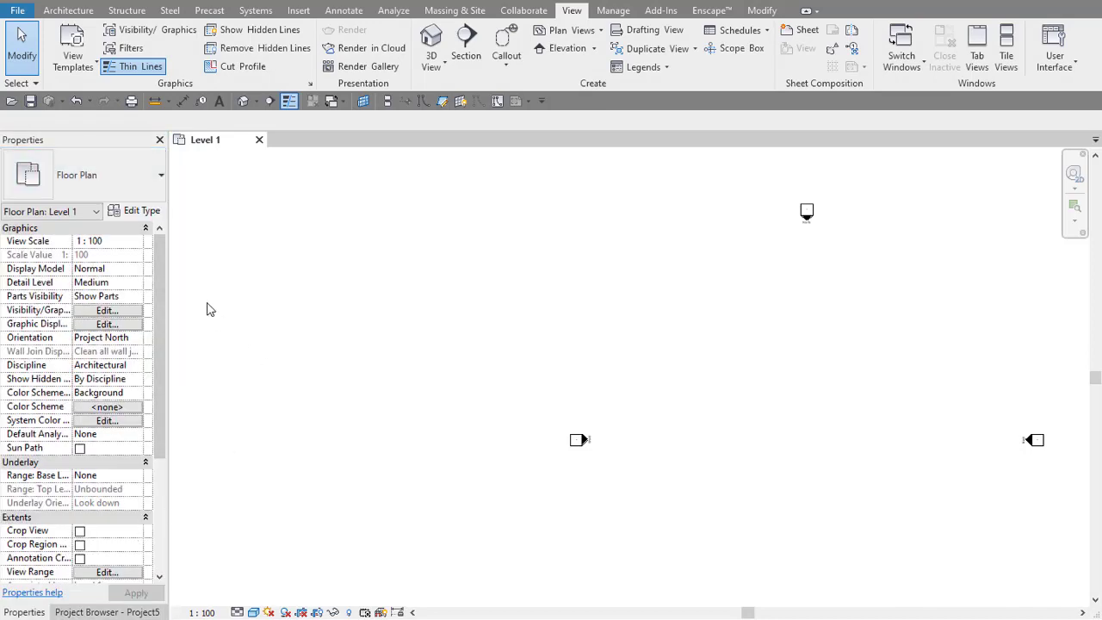
click(107, 612)
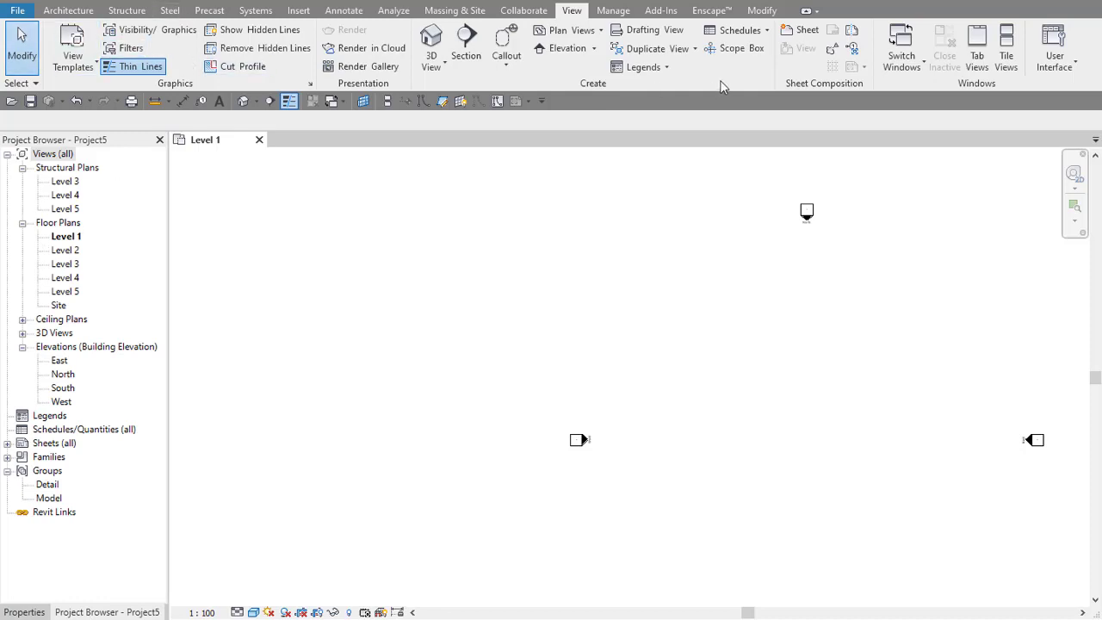
click(67, 10)
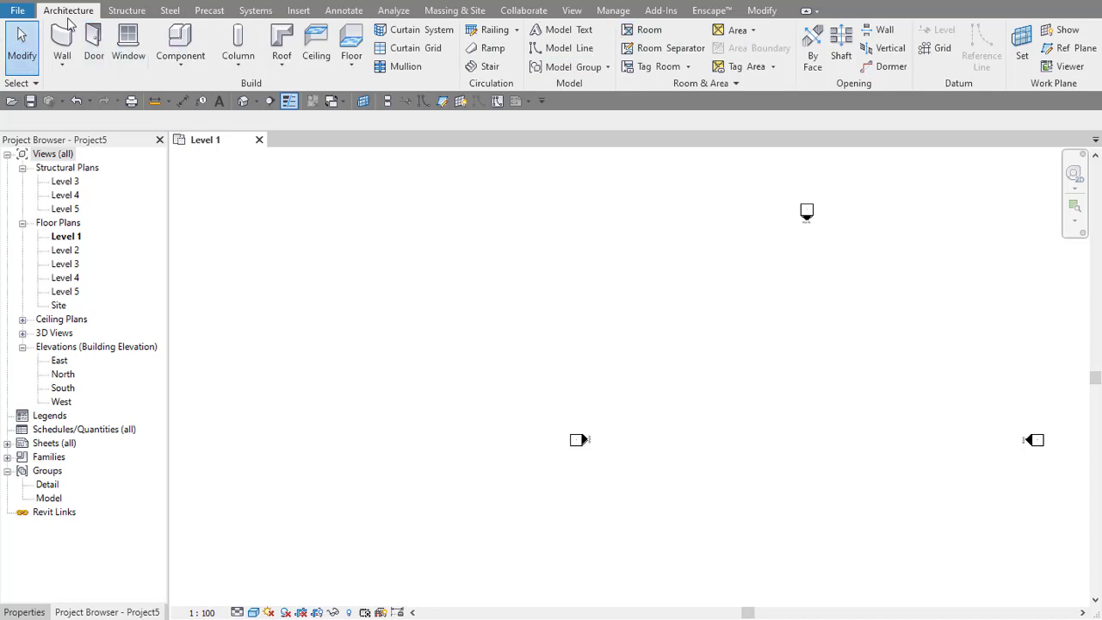
Step: Tour the Steel, Insert, Annotate, Analyze, Massing & Site, View and Manage tabs, ending on Architecture
click(168, 14)
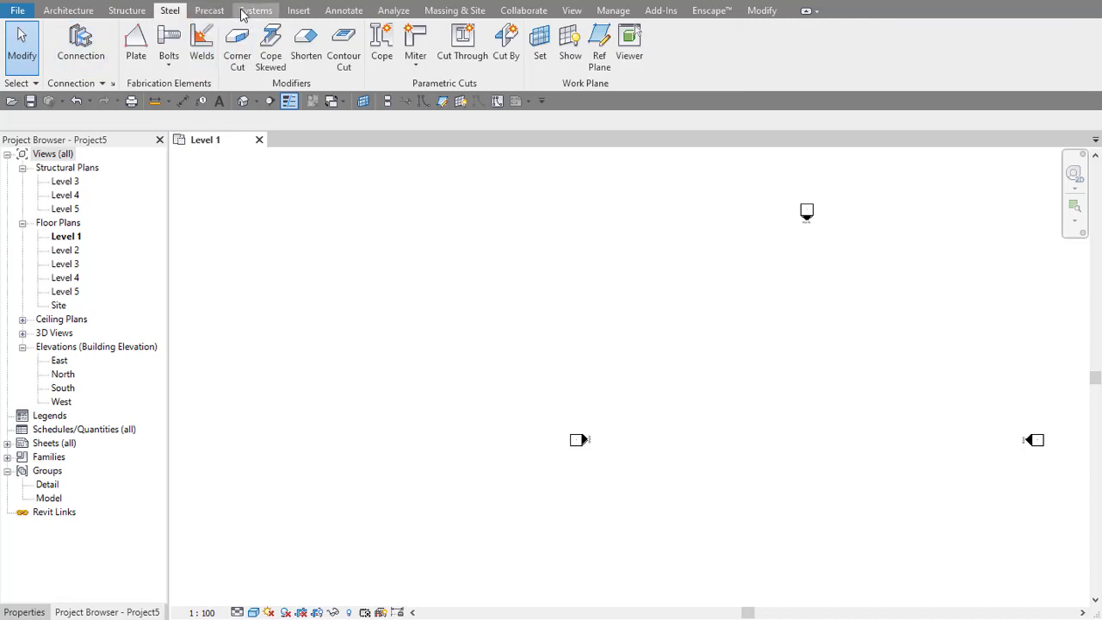
scroll(207, 14, down, 2)
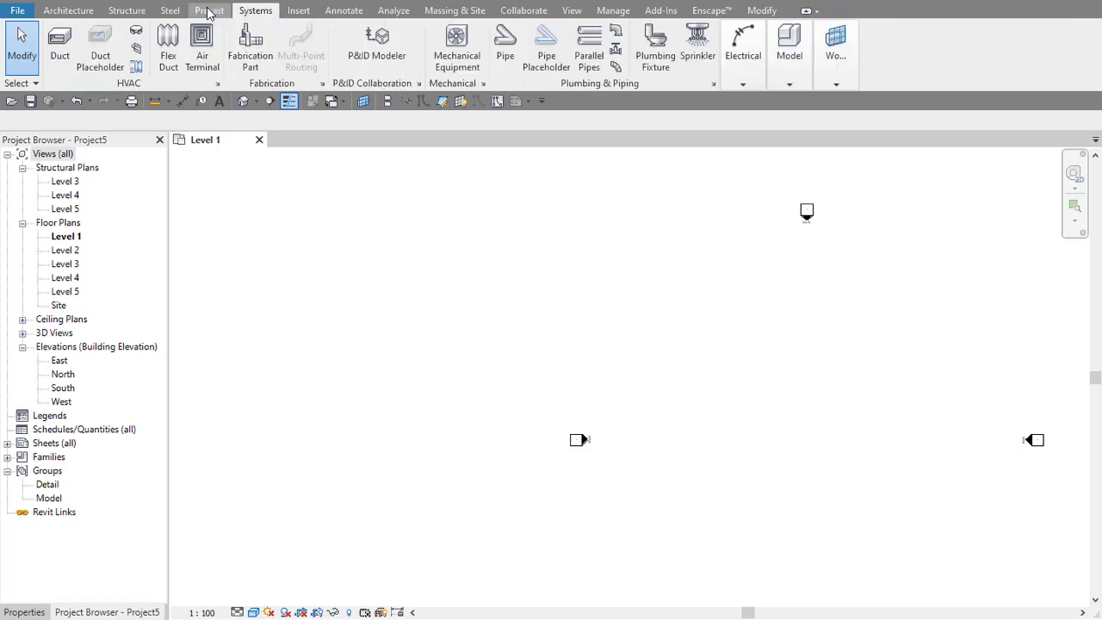
click(297, 12)
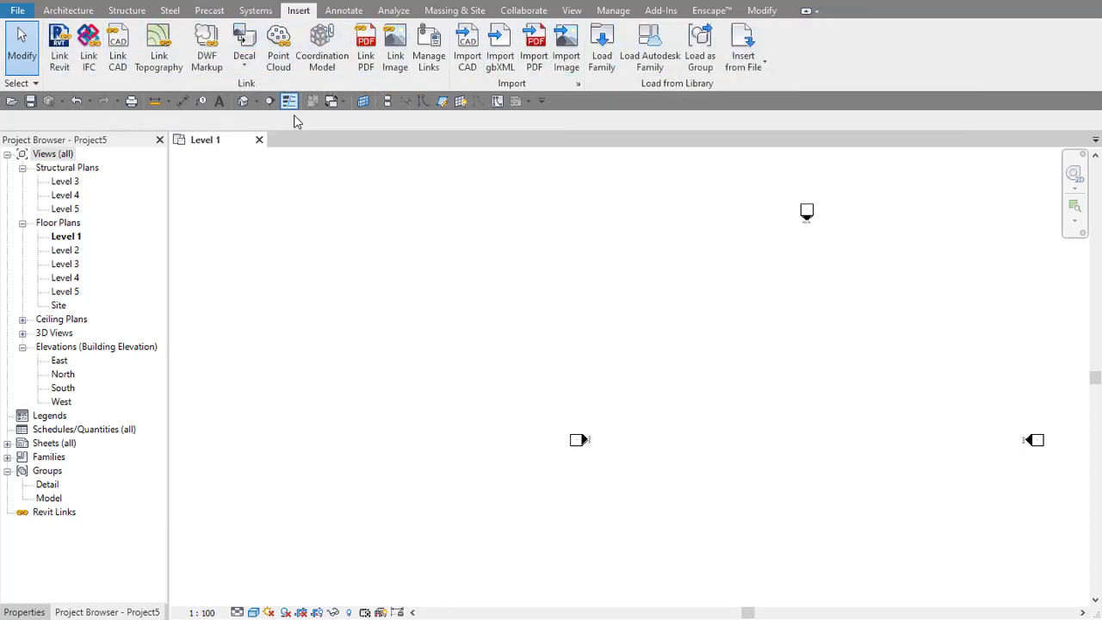
click(346, 12)
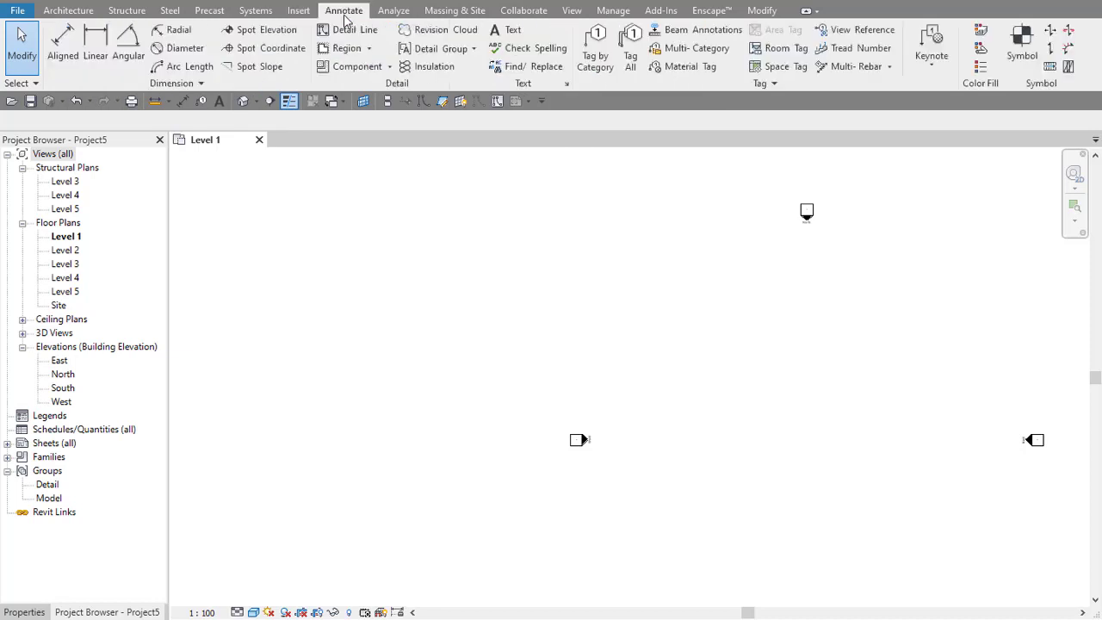
click(397, 13)
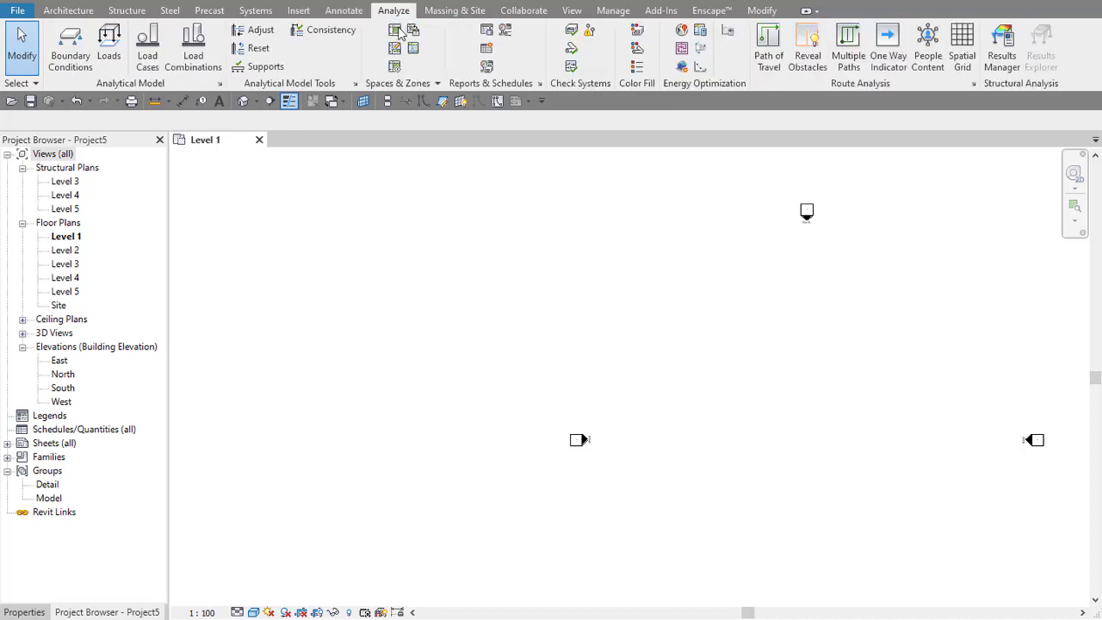
click(456, 16)
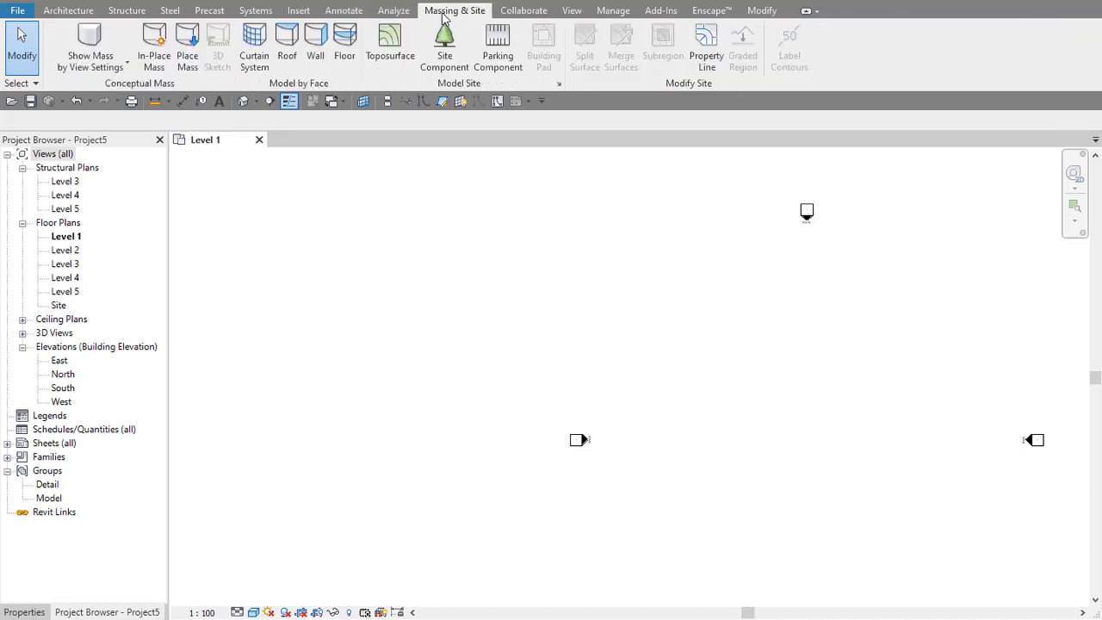
click(575, 15)
click(610, 12)
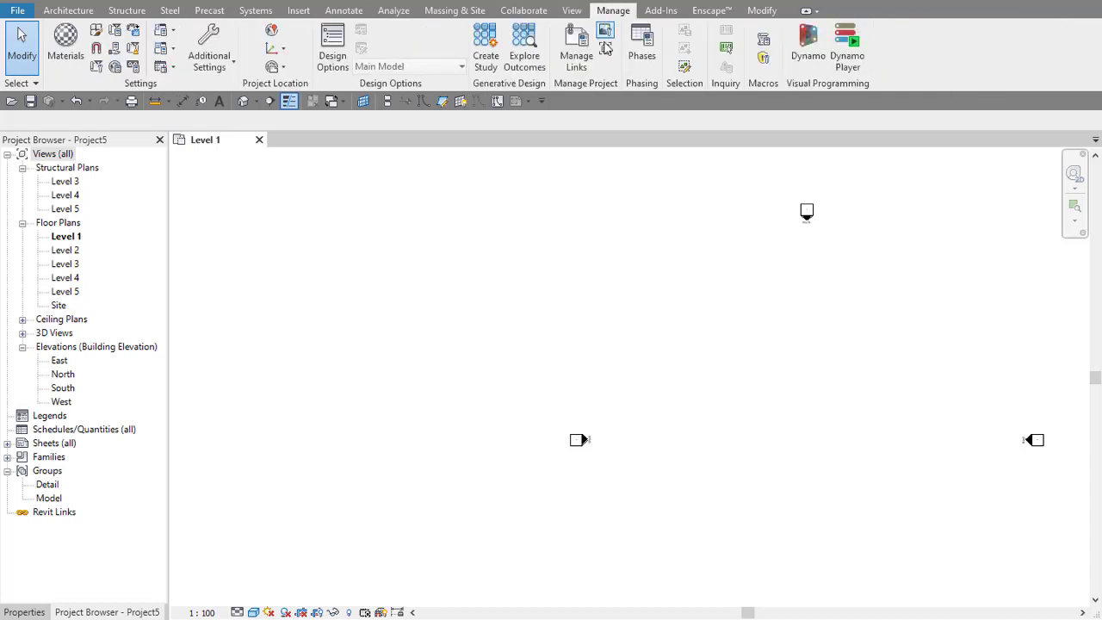
click(60, 14)
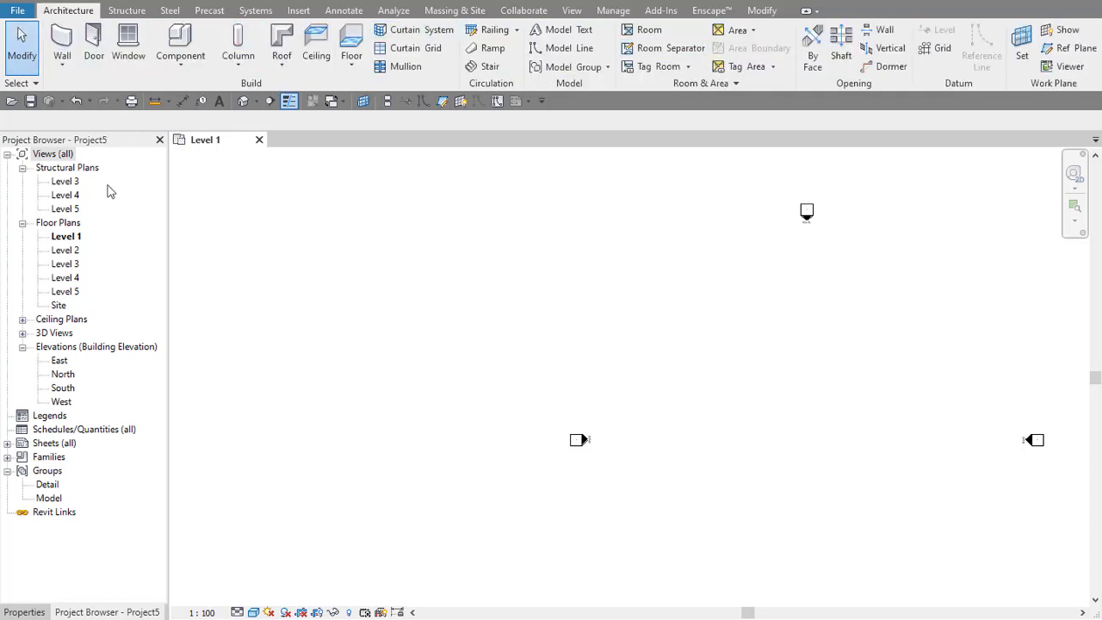
click(26, 612)
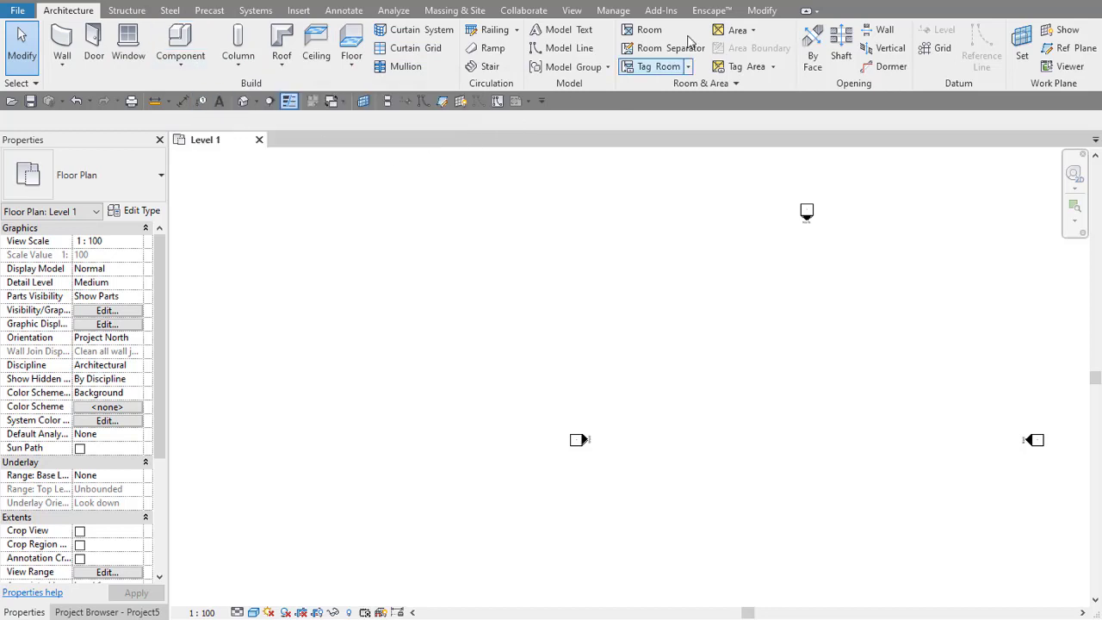
Step: Show the Level 1 floor plan's view properties at 1 : 100 scale in the left panel
click(762, 11)
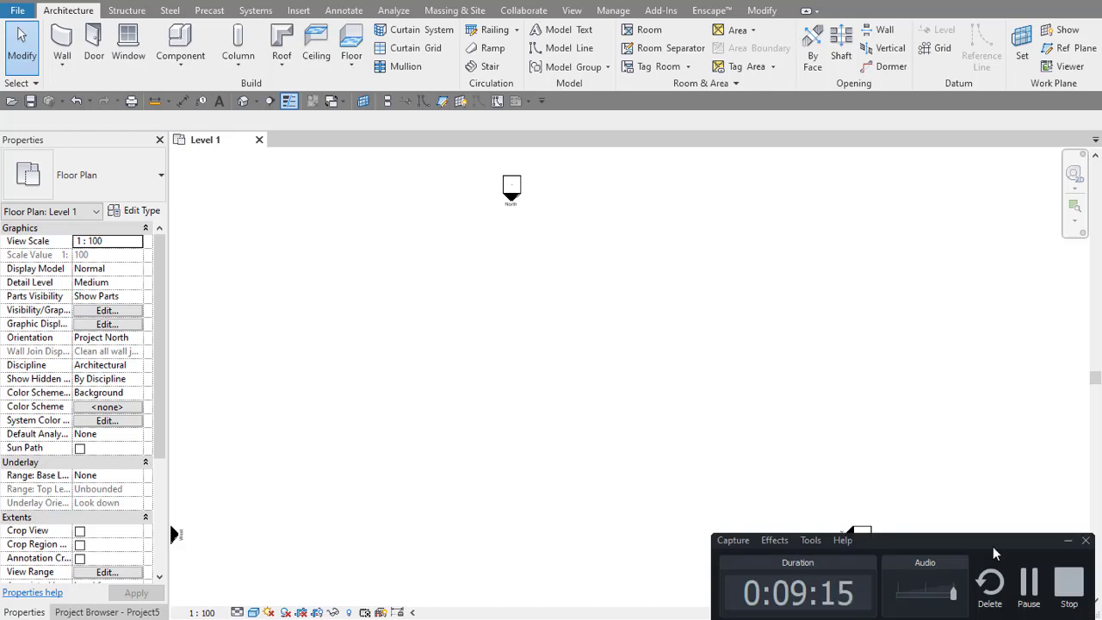
click(1065, 540)
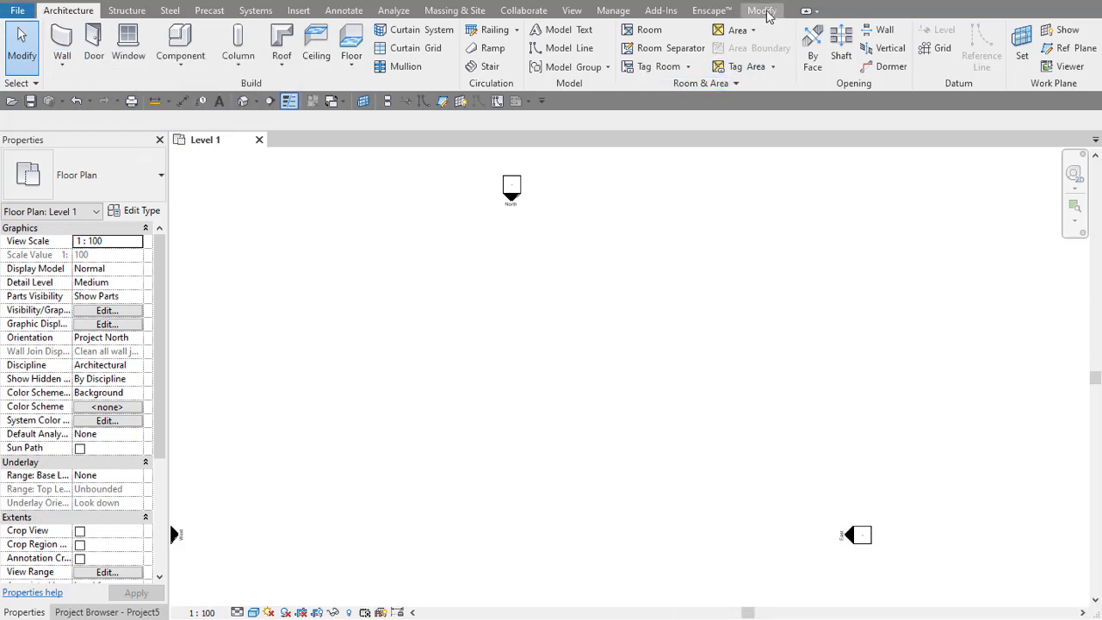
Step: Draw a stepped chain of Generic - 200mm walls, starting with a 12.5 m top wall
click(62, 38)
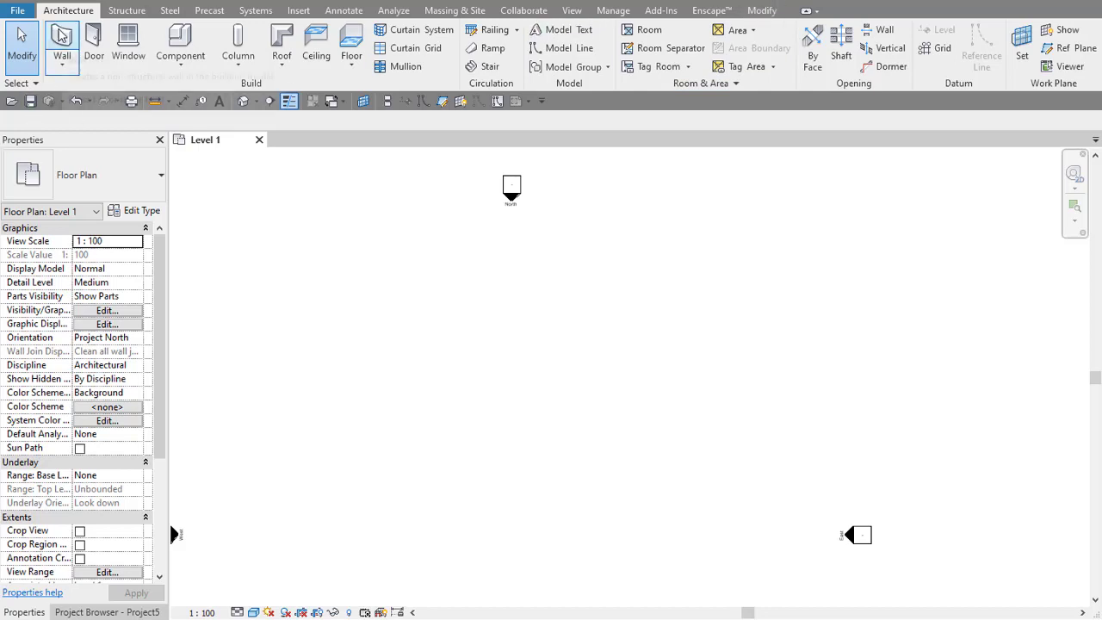
click(103, 177)
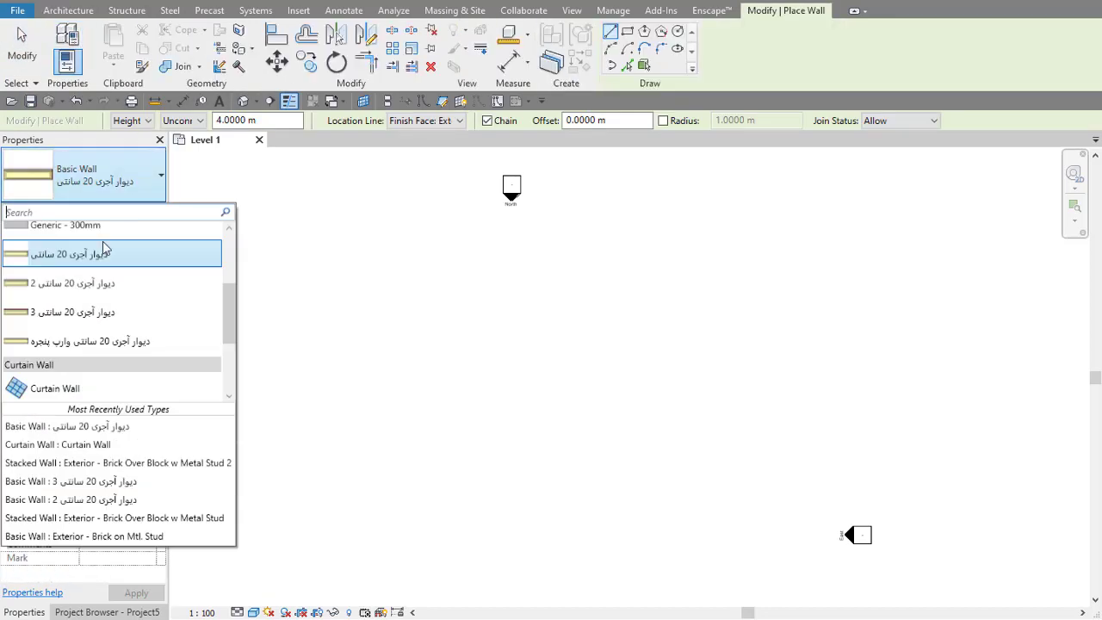
click(97, 346)
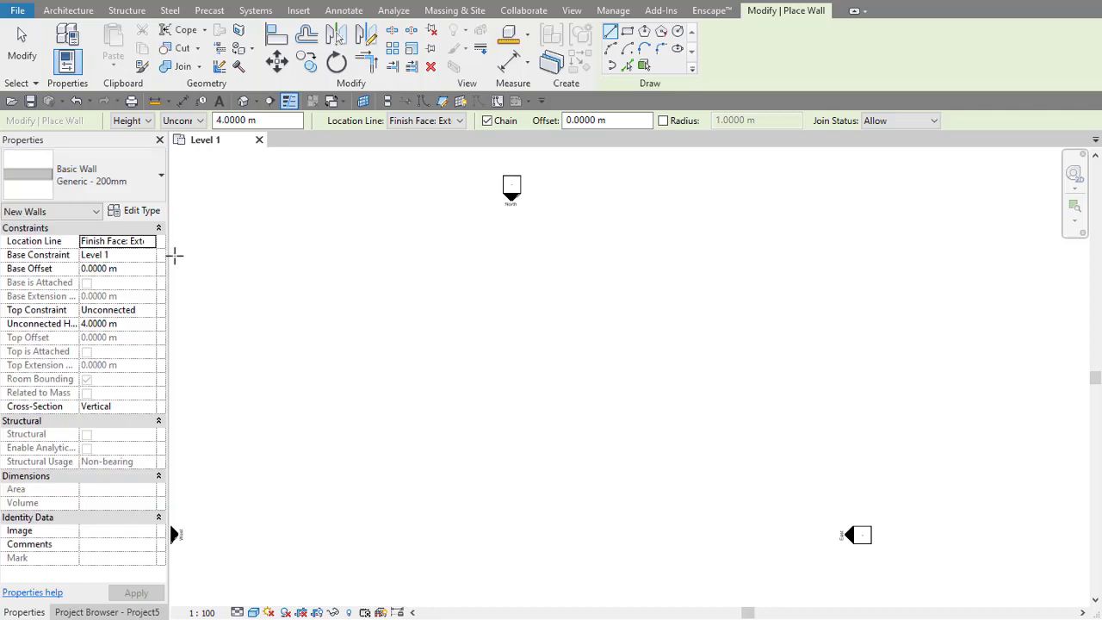
click(367, 320)
click(540, 320)
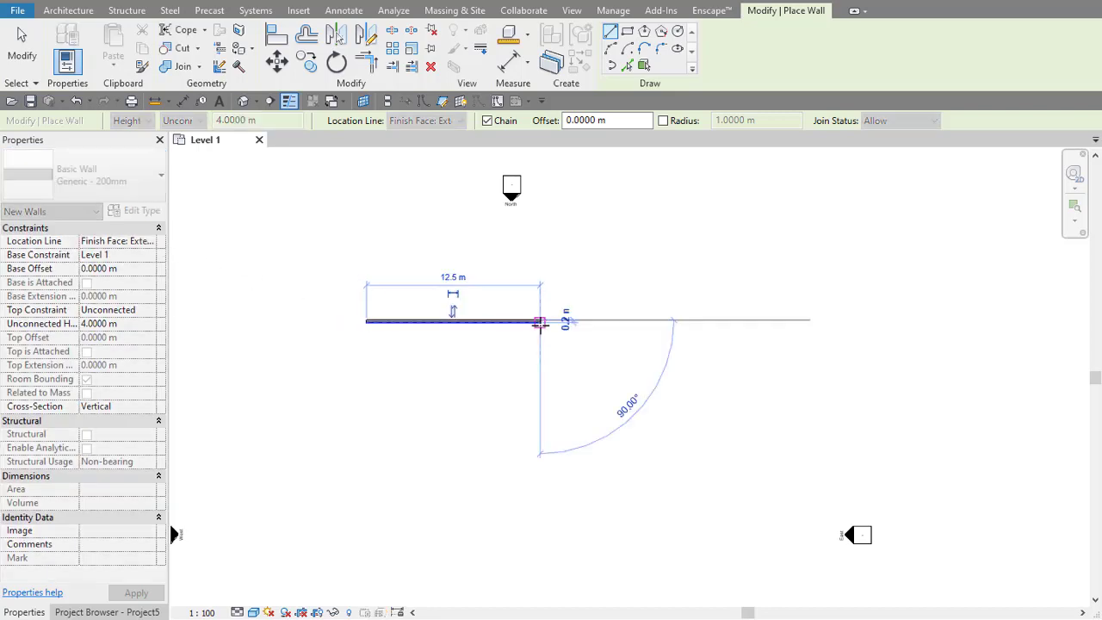
click(538, 379)
click(459, 380)
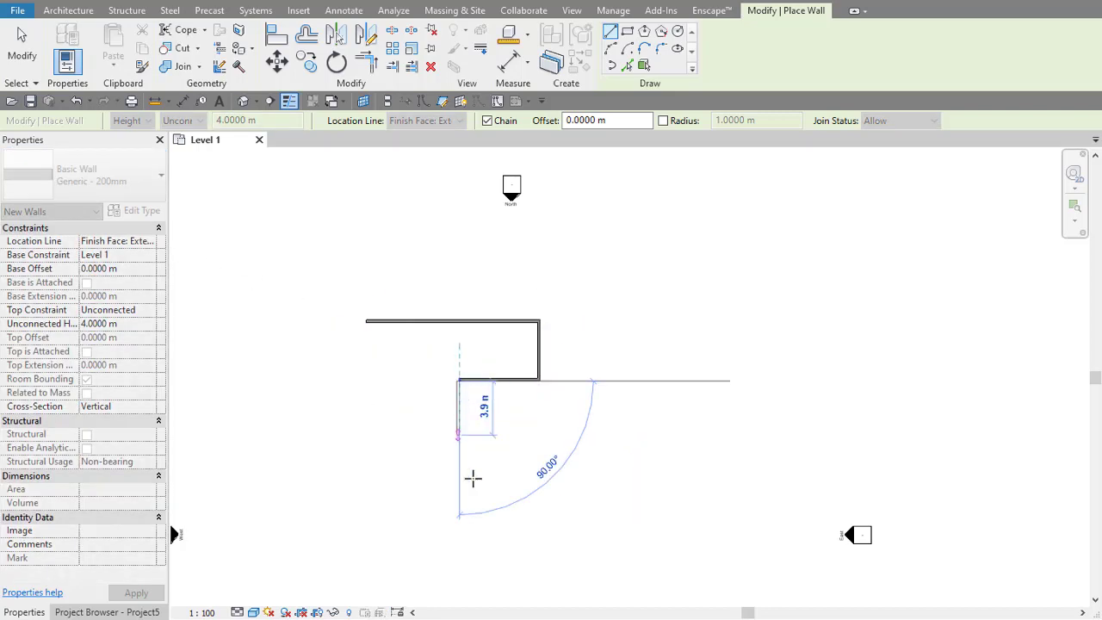
click(465, 490)
key(Escape)
Step: Draw three short parallel horizontal walls to the left of the chain
click(296, 392)
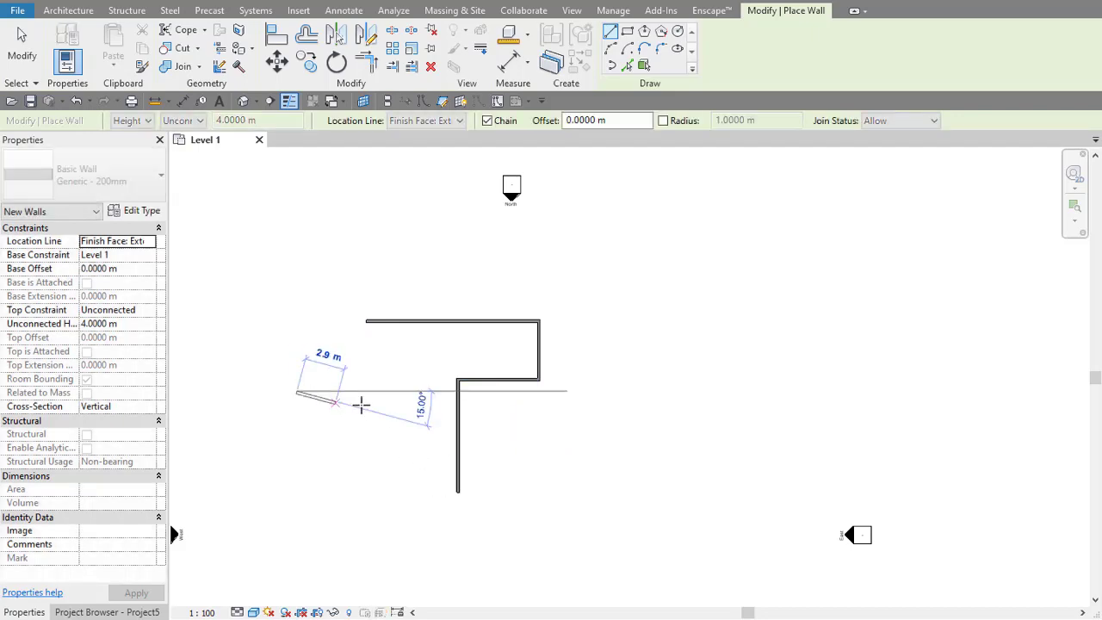
click(391, 392)
key(Escape)
click(296, 439)
click(391, 440)
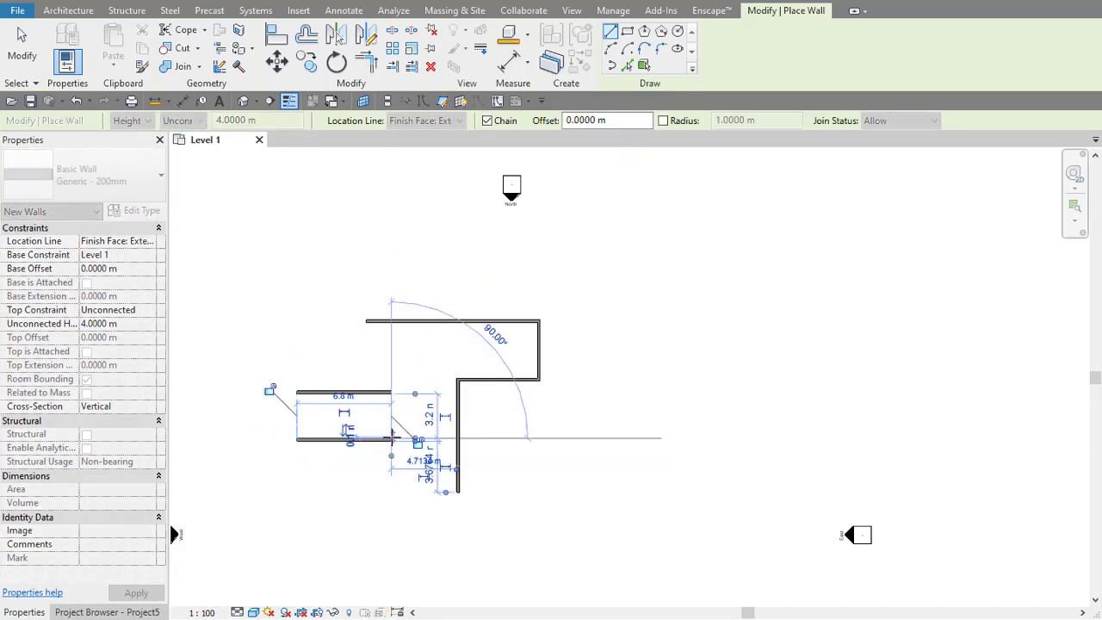
key(Escape)
click(297, 476)
click(391, 475)
key(Escape)
key(Escape)
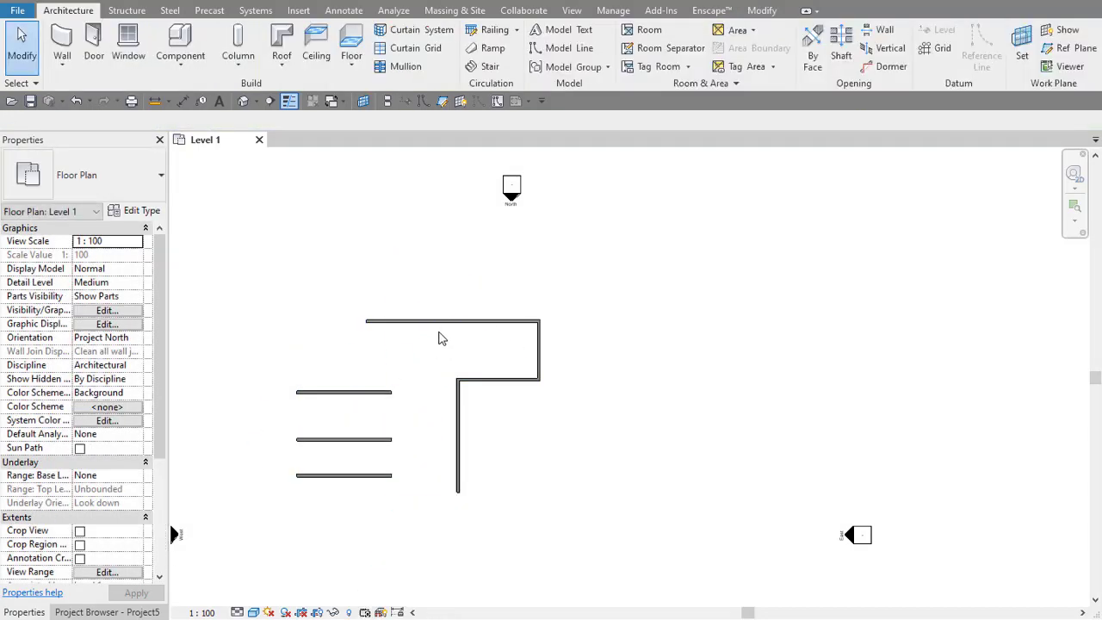
scroll(418, 364, up, 3)
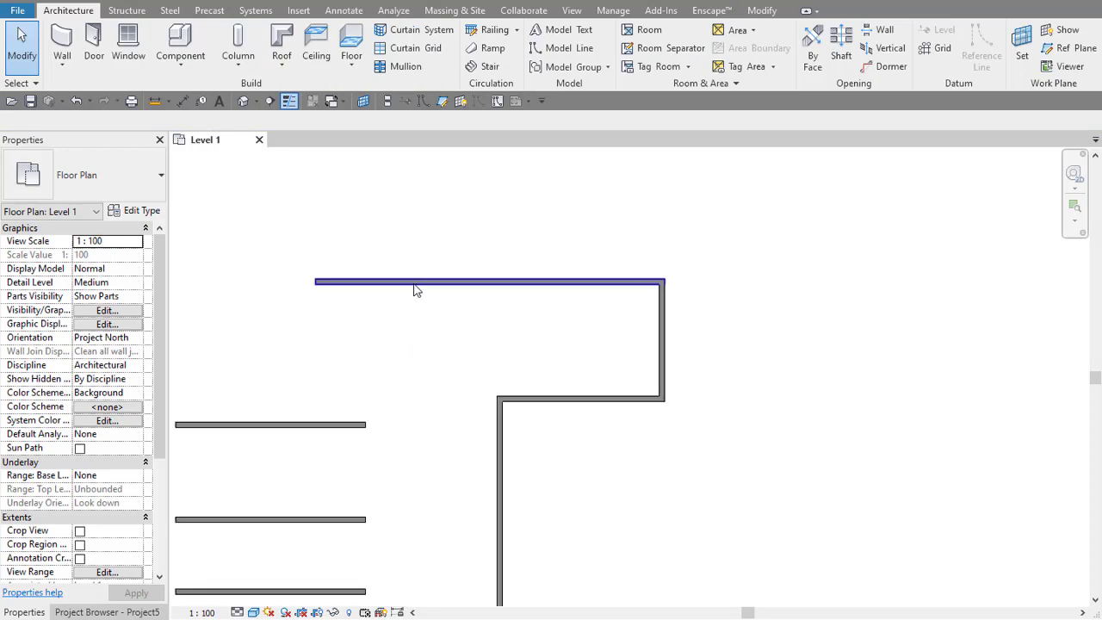
Step: Move the top wall upward with Constrain checked, then undo the move
click(415, 290)
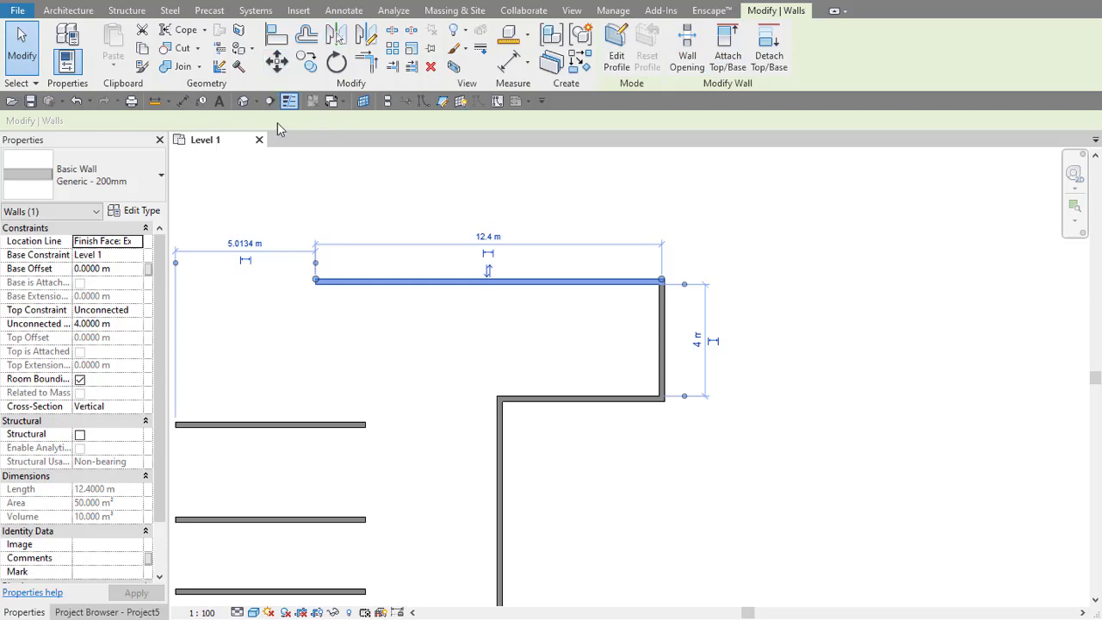
click(274, 64)
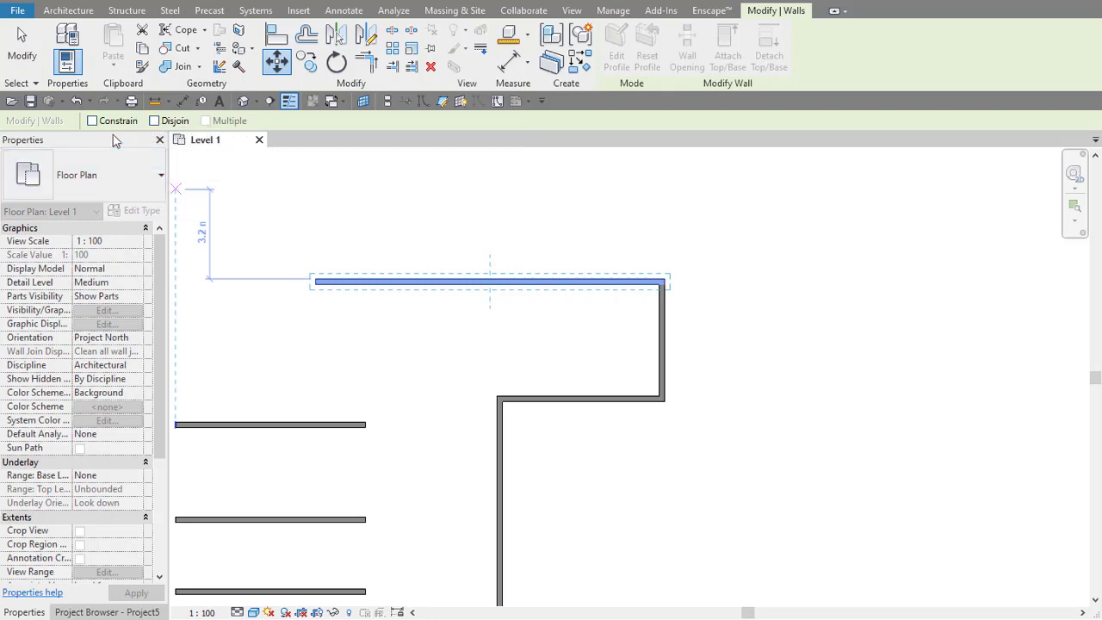
click(92, 121)
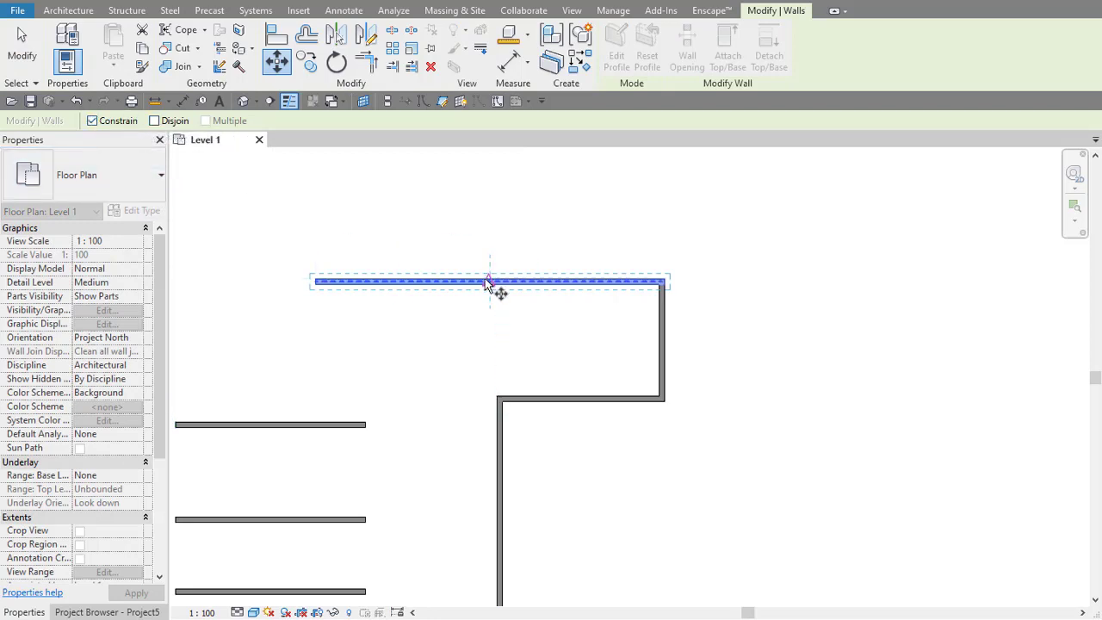
click(489, 281)
scroll(492, 305, down, 3)
scroll(485, 310, up, 1)
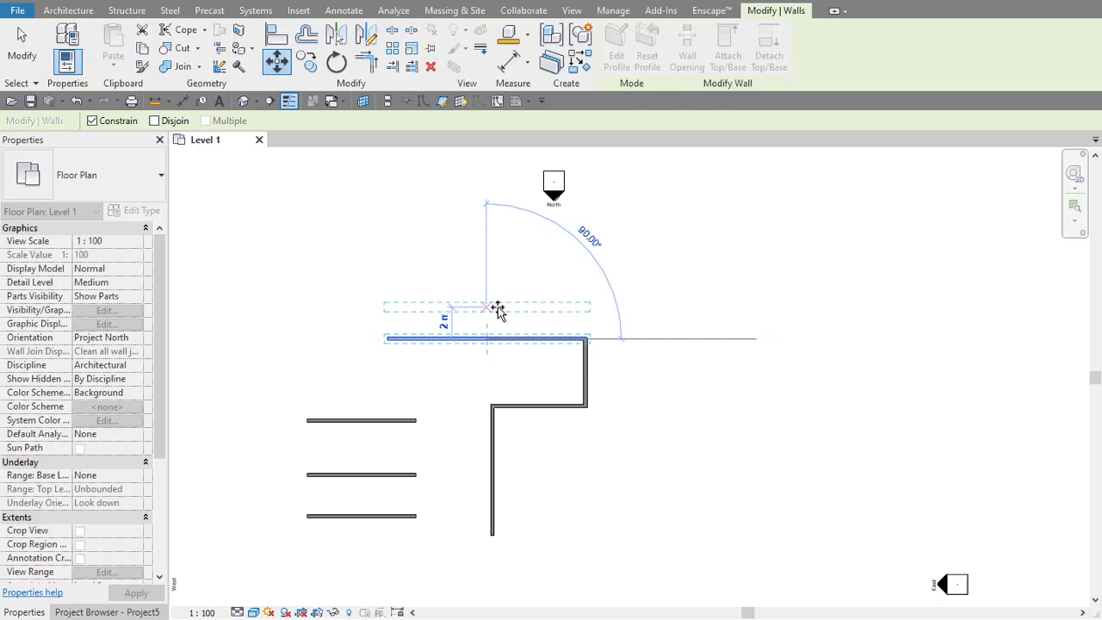
click(491, 296)
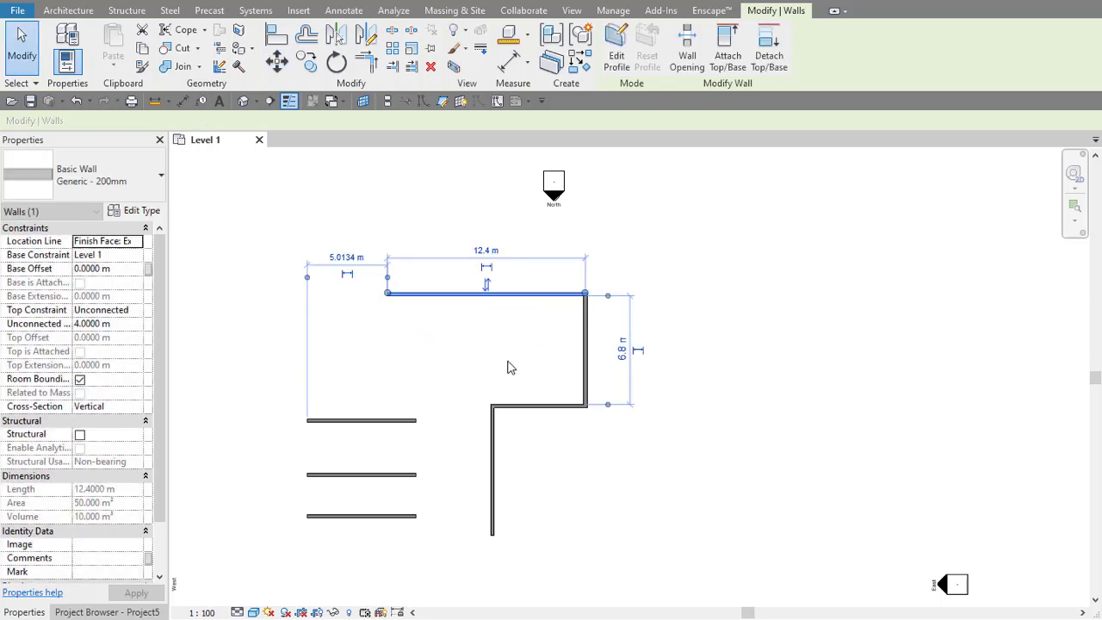
key(ctrl+z)
Step: Move the top wall again to a higher spot, and undo that as well
click(497, 336)
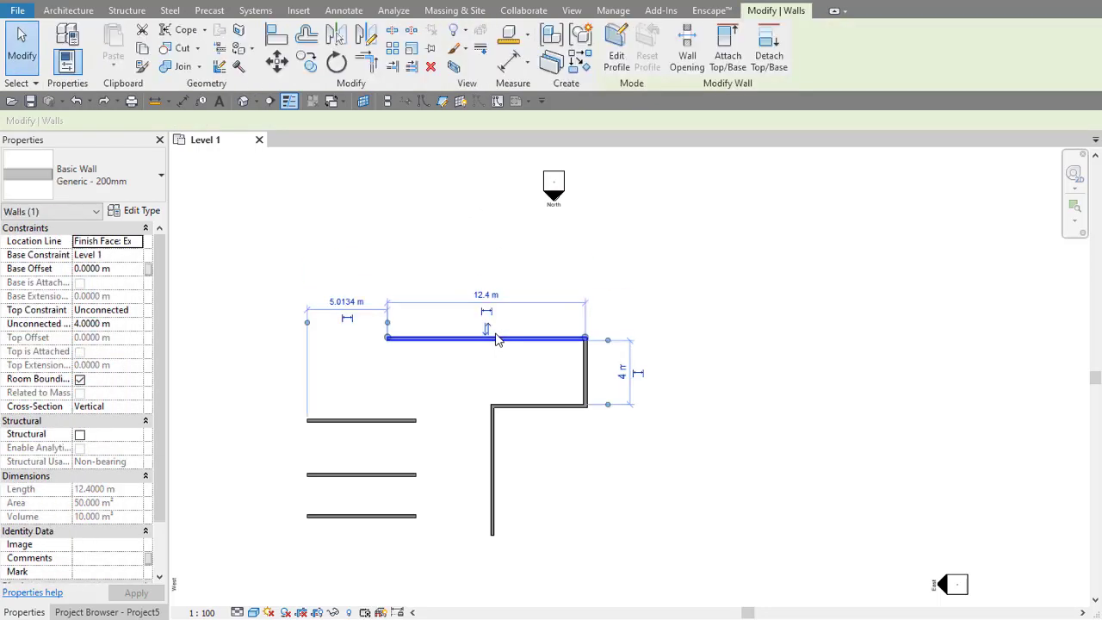
click(276, 67)
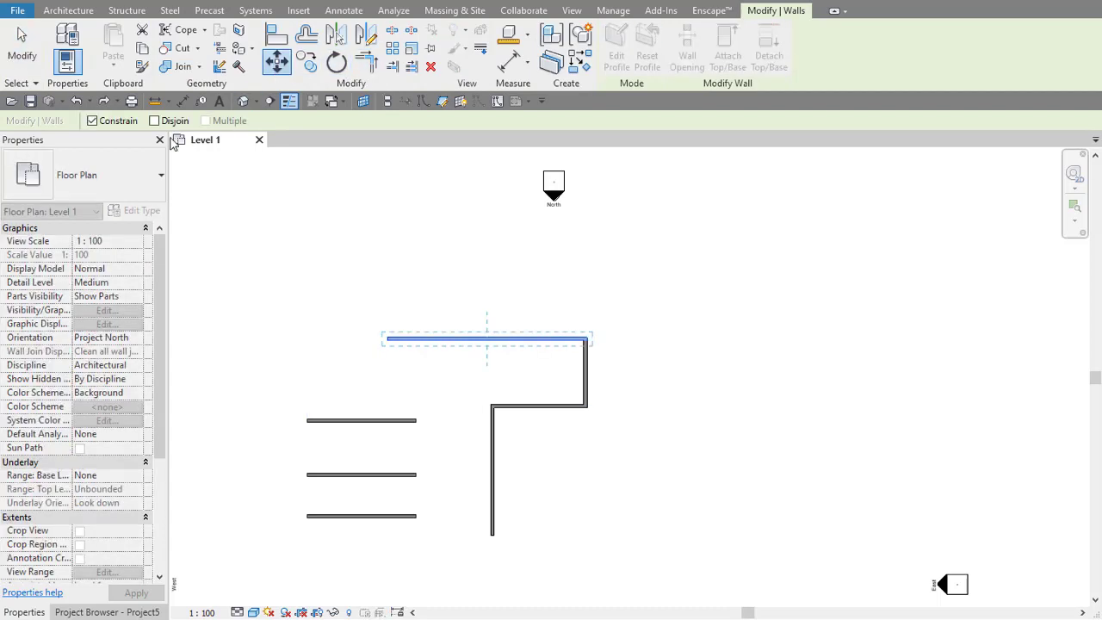
click(476, 337)
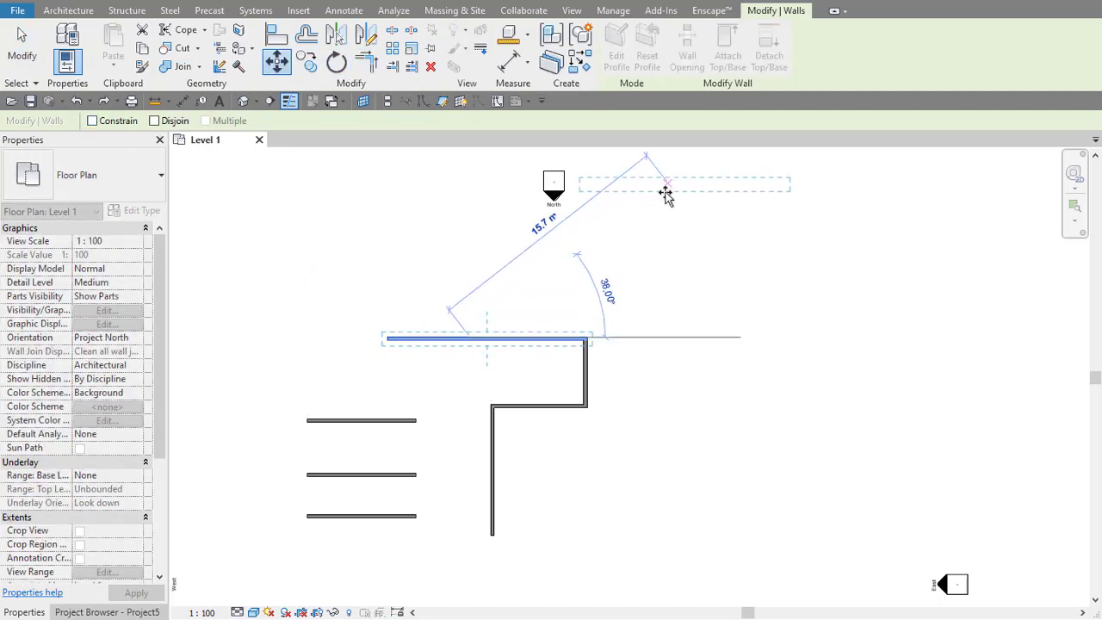
click(595, 220)
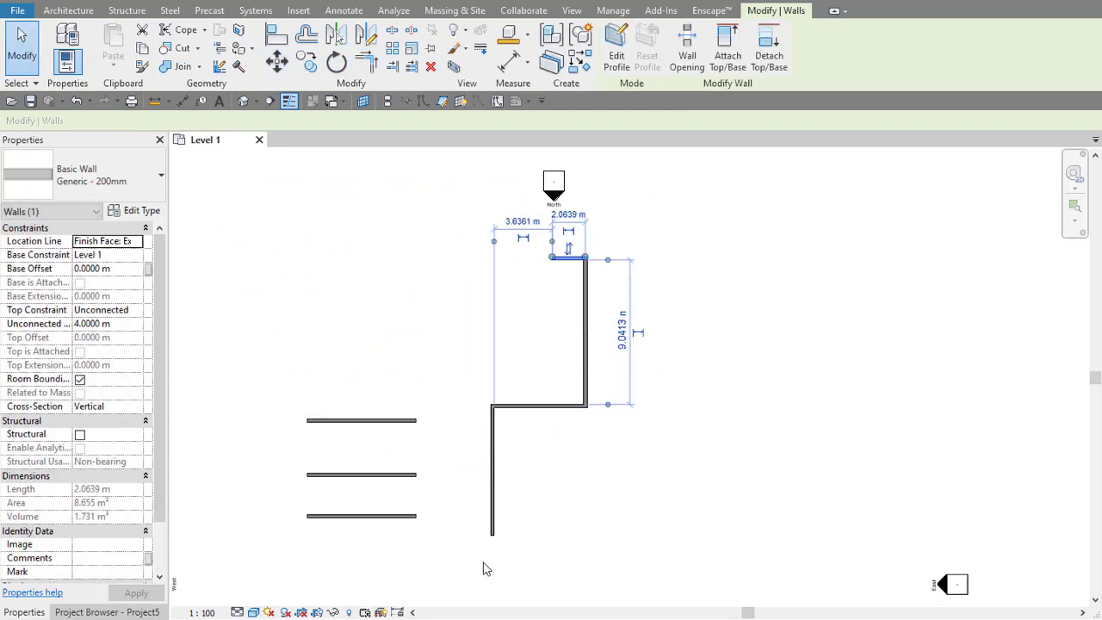
key(ctrl+z)
Step: Copy the top wall to a position 2 m directly above it, followed by an undo
click(493, 338)
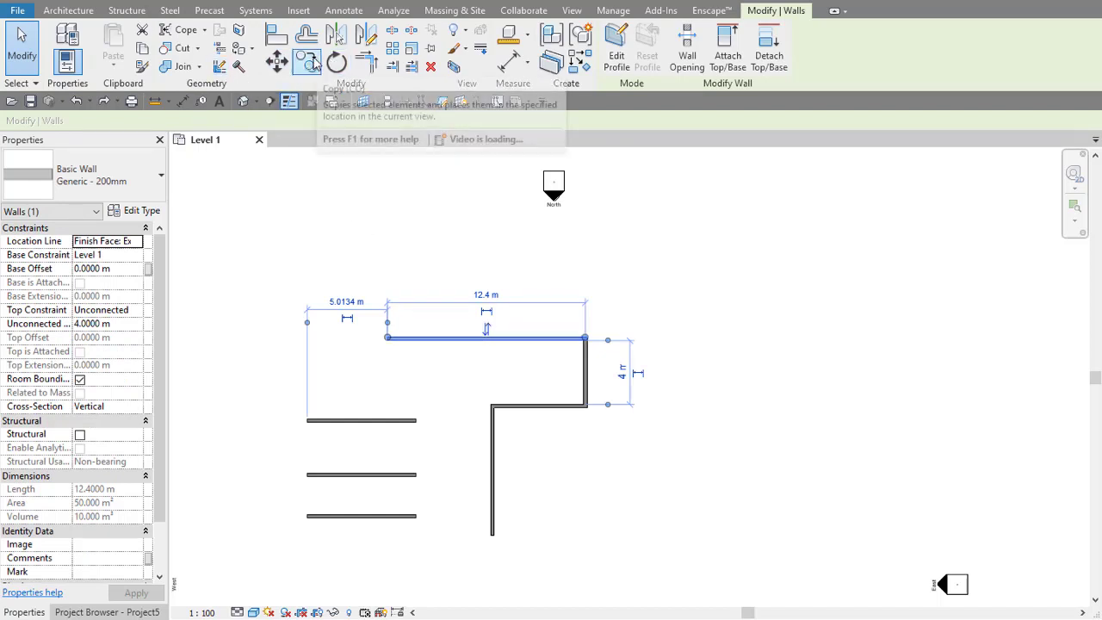
click(308, 62)
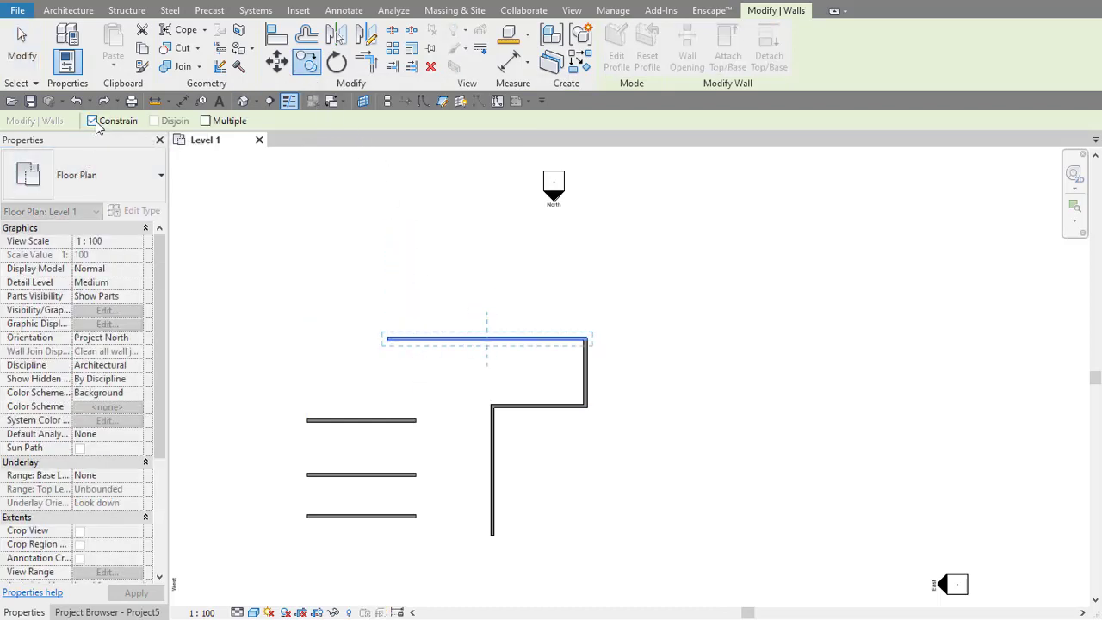
click(488, 341)
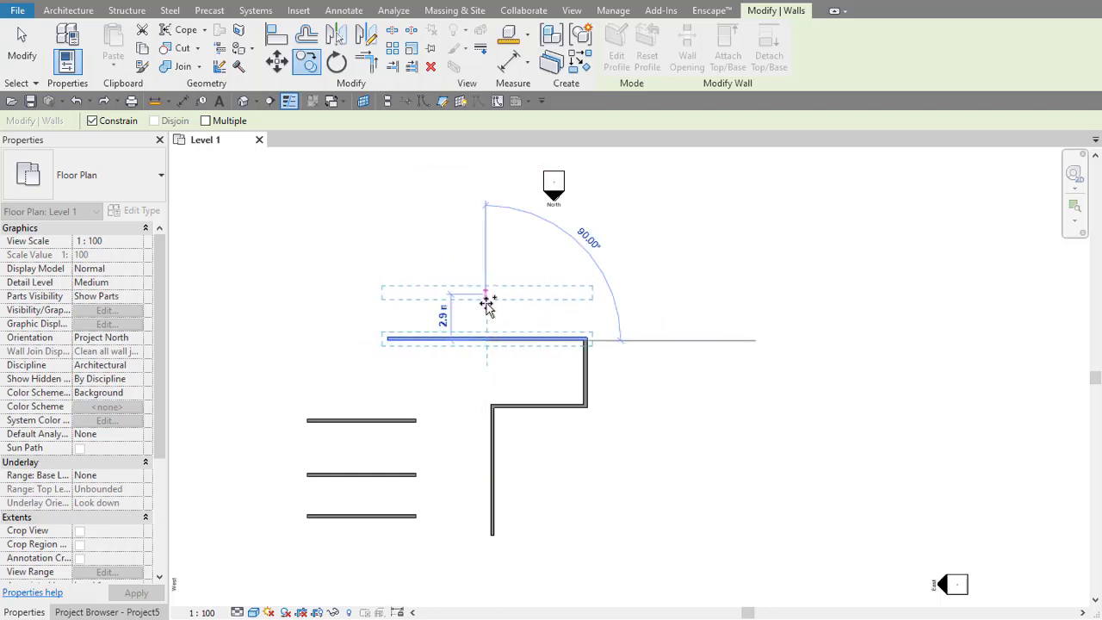
click(488, 305)
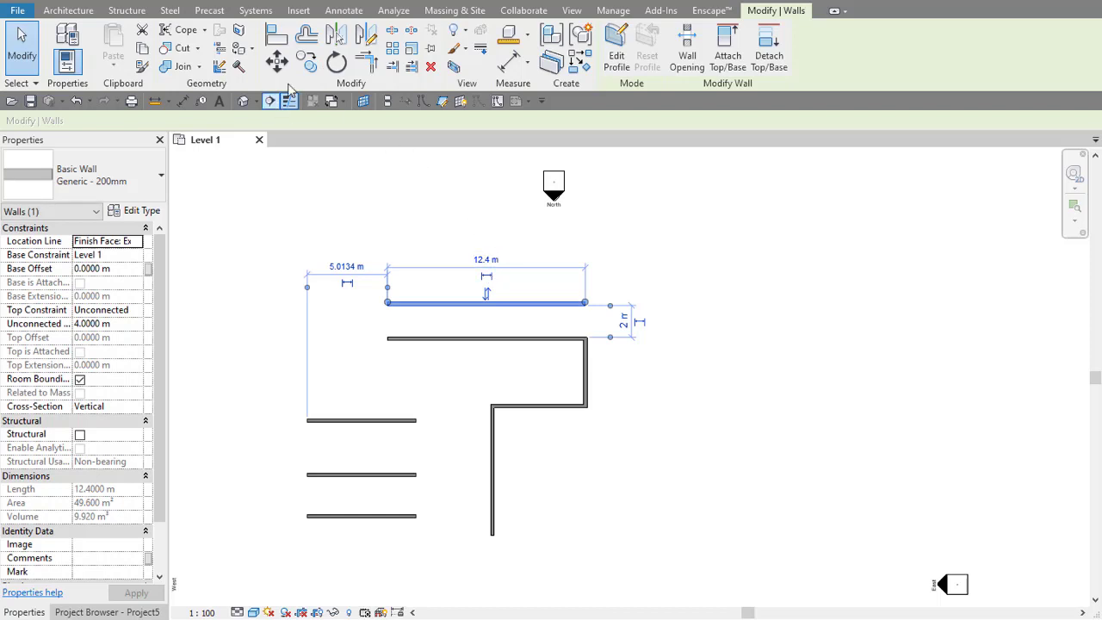
key(ctrl+z)
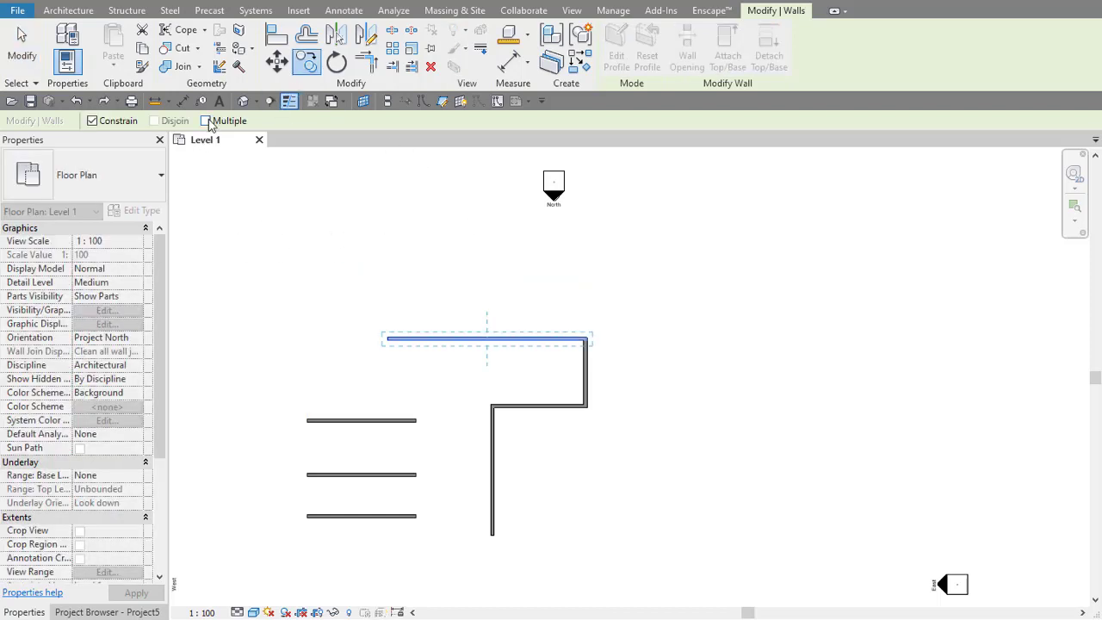
Step: Place four stacked copies of the upper horizontal wall above it with Multiple enabled
click(207, 121)
click(480, 338)
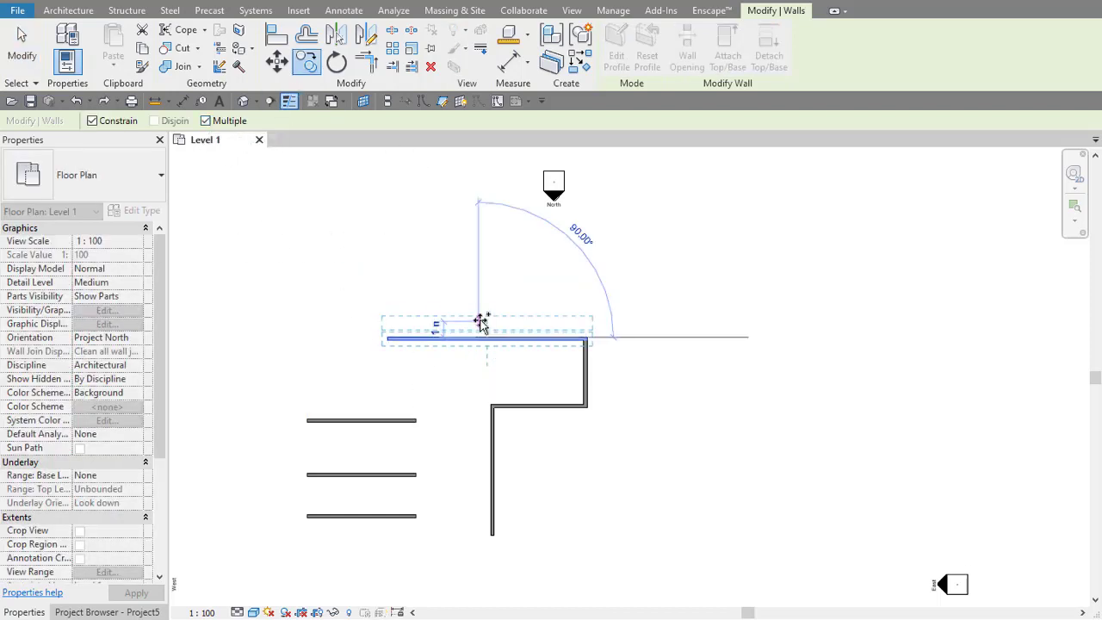
click(481, 296)
click(481, 280)
click(480, 262)
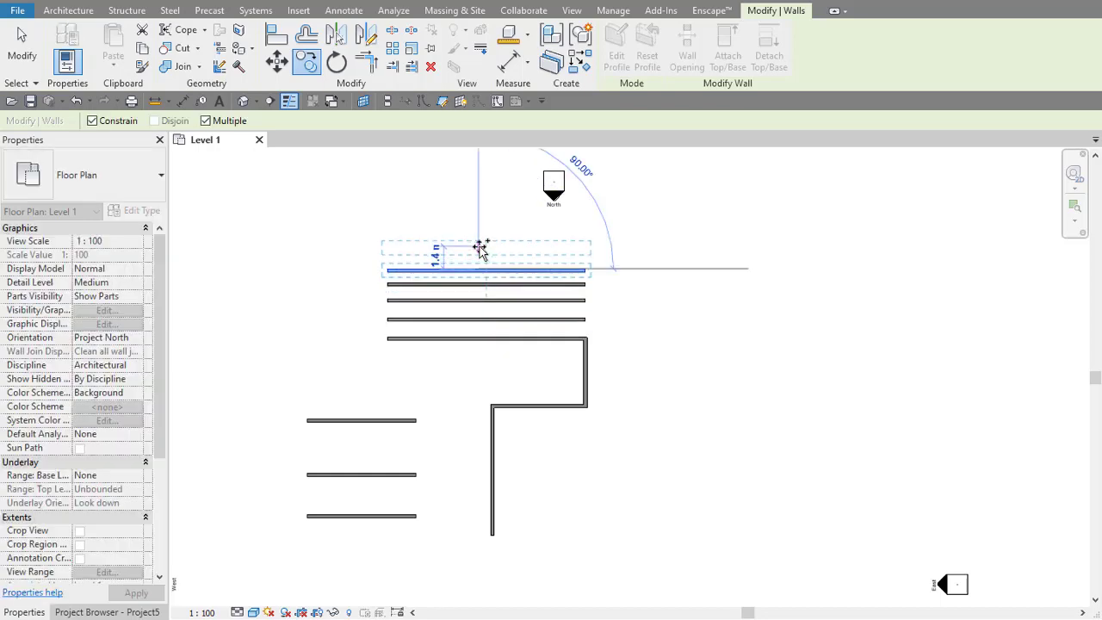
click(476, 247)
key(Escape)
key(Escape)
Step: Copy the new top wall once more, placing a single copy higher up
click(416, 244)
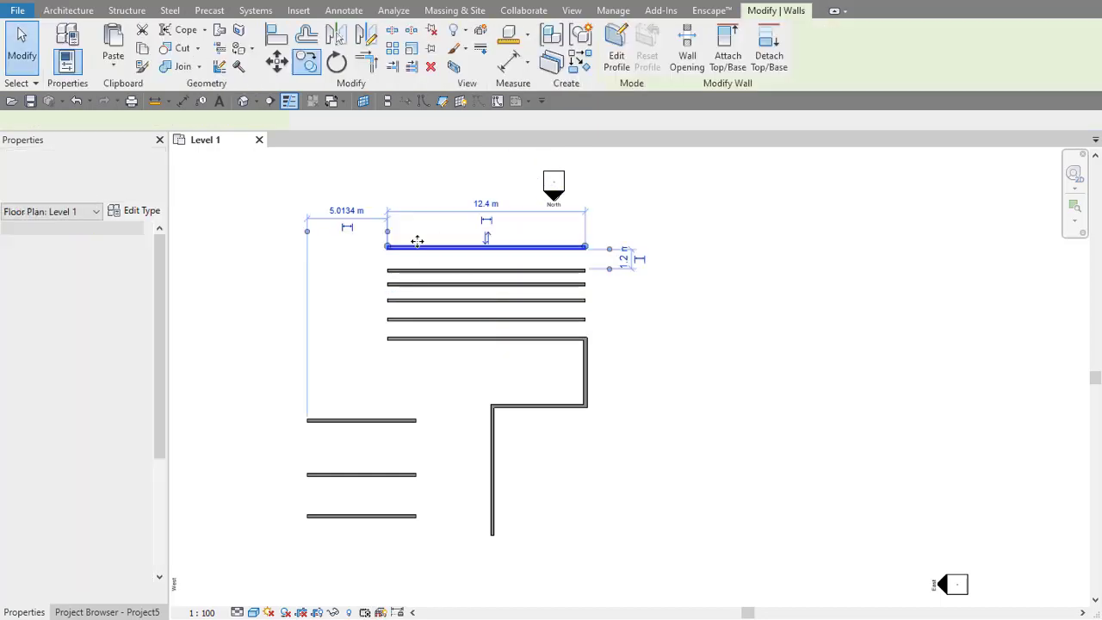
click(306, 62)
click(207, 121)
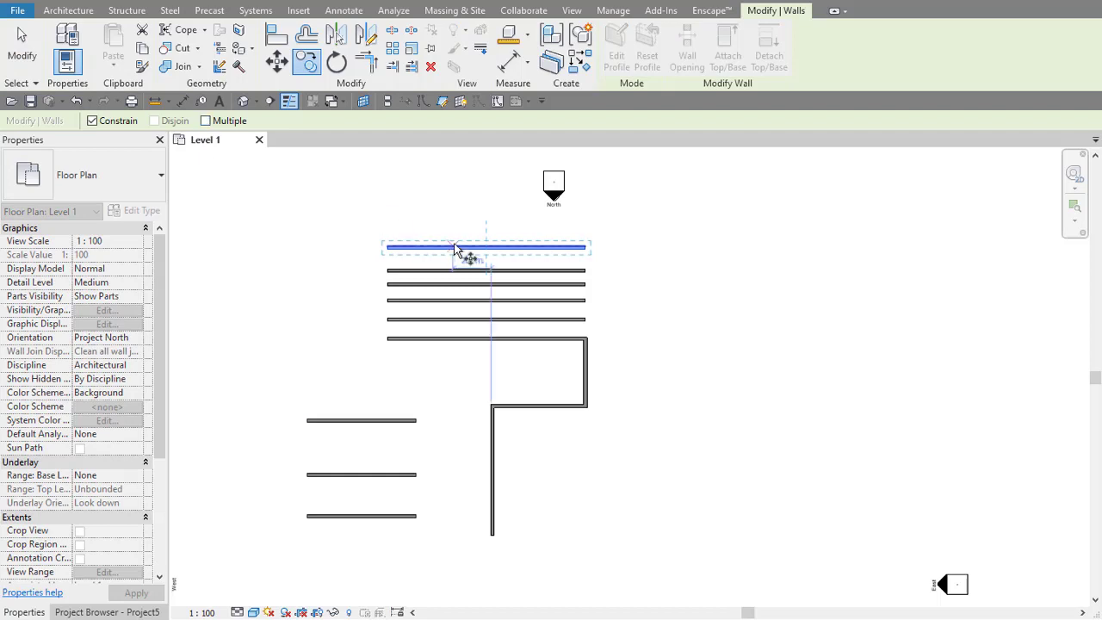
click(457, 251)
click(443, 182)
scroll(472, 399, down, 2)
scroll(472, 400, up, 1)
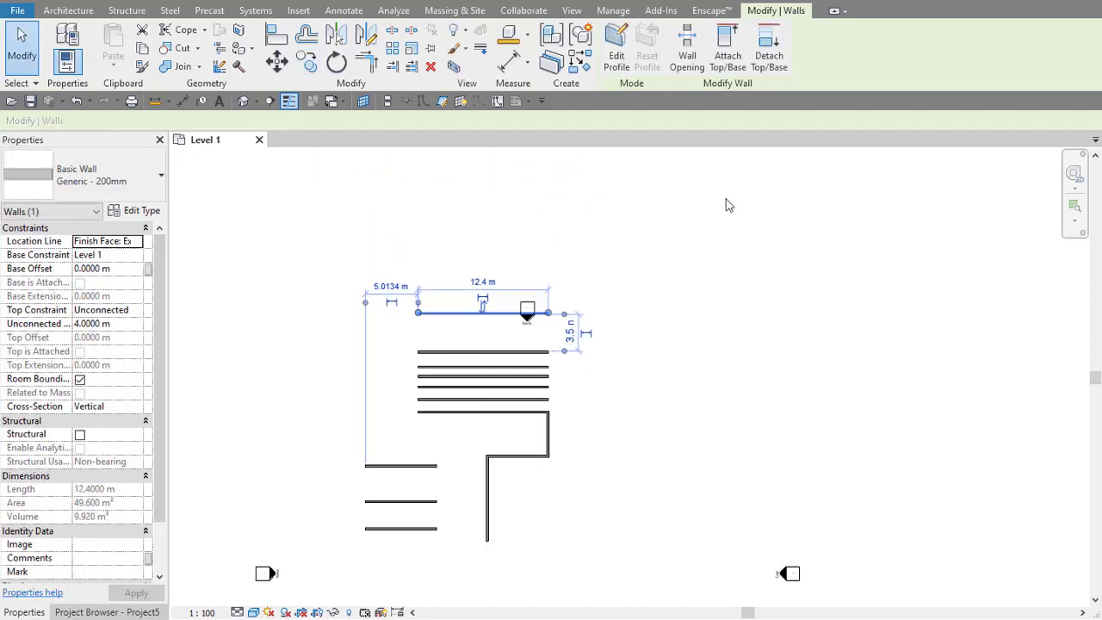
Step: Delete the extra topmost wall copy and select the wall below it for moving
key(Escape)
click(478, 313)
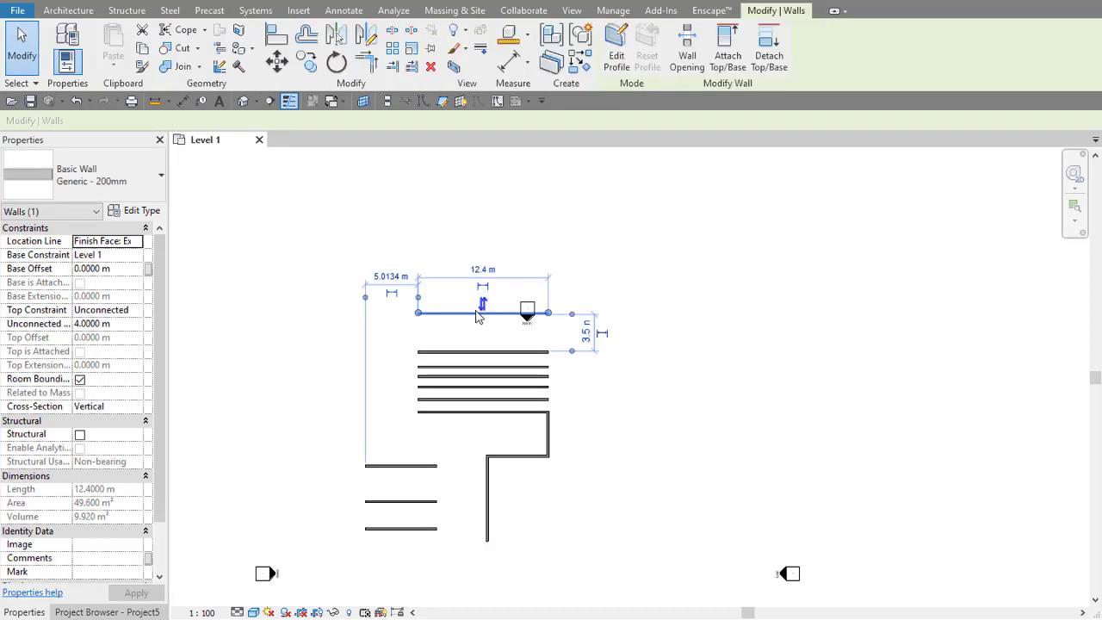
key(Delete)
click(473, 353)
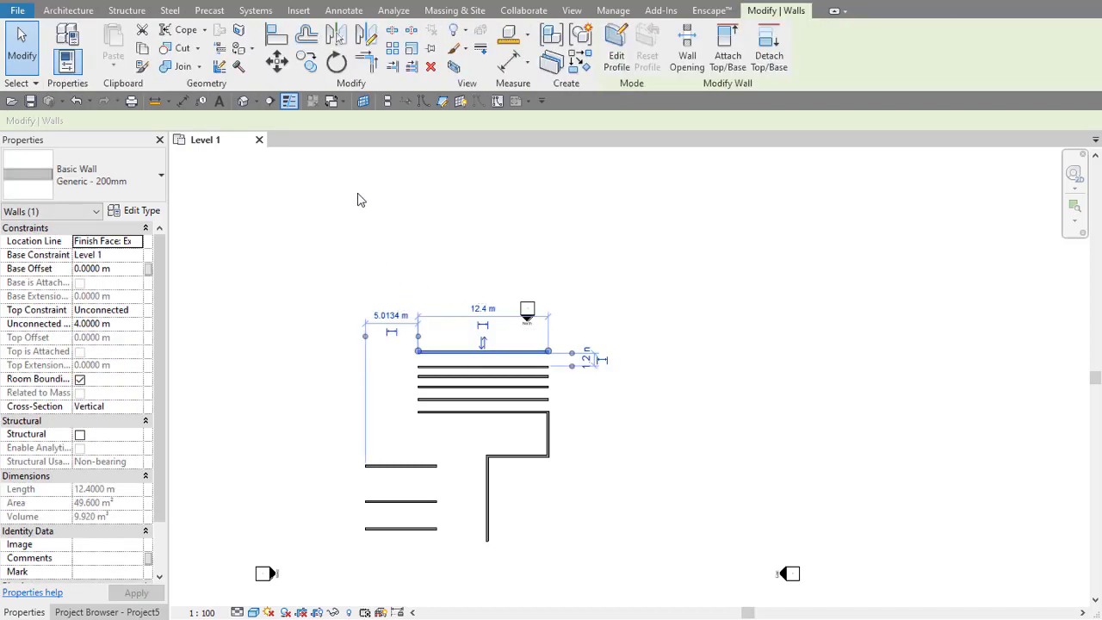
click(278, 69)
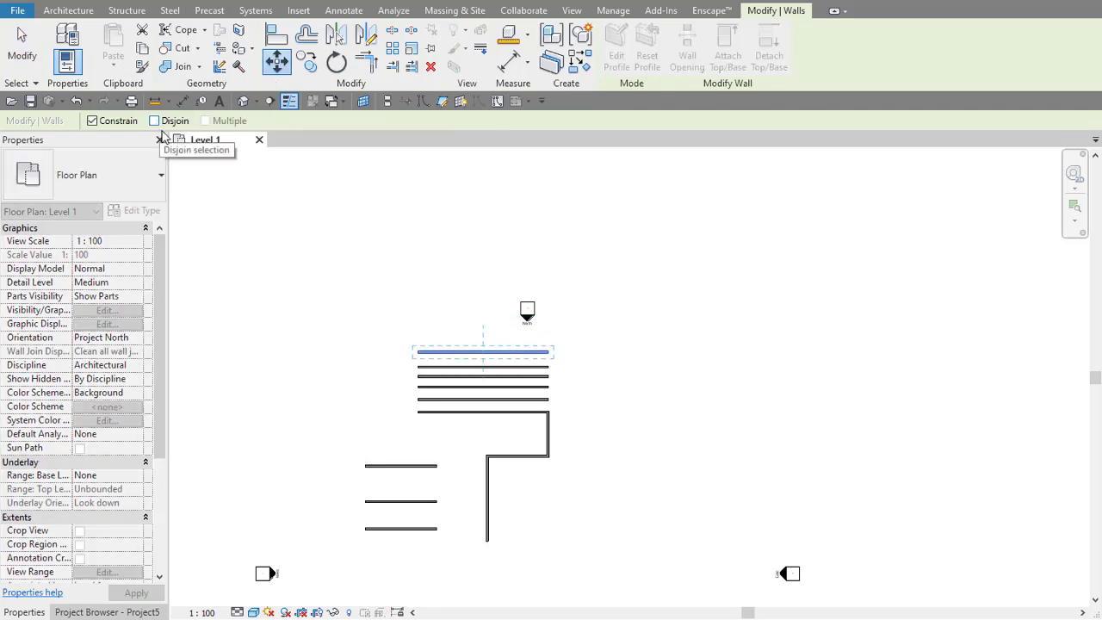
Step: Move the short horizontal wall of the L shape 2.8 m lower
middle_drag(491, 465, 494, 403)
scroll(483, 423, up, 3)
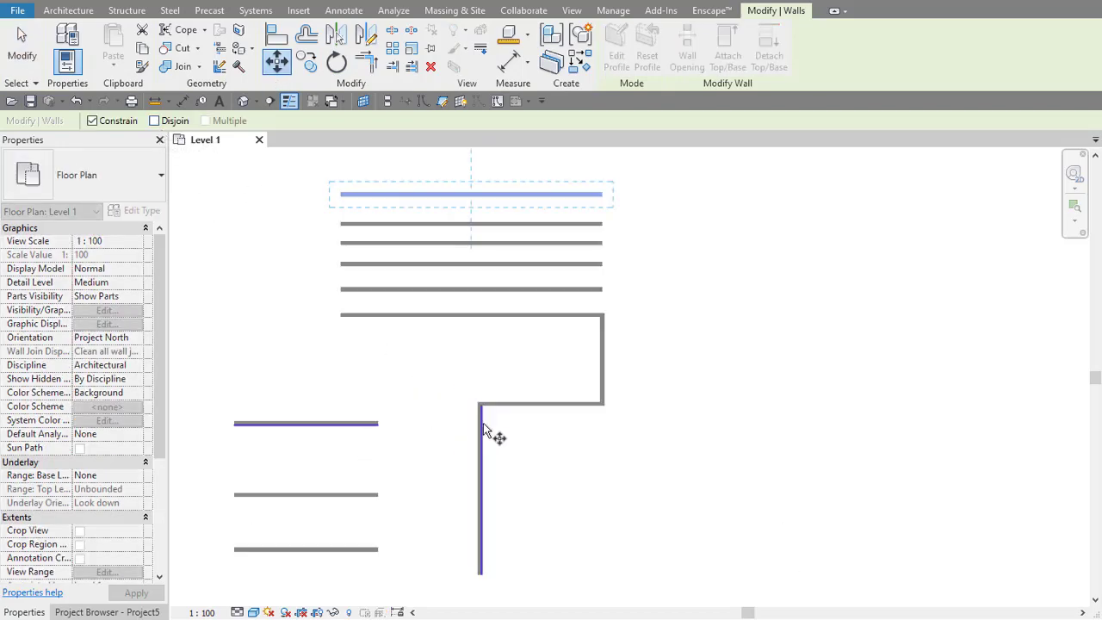
key(Escape)
key(Escape)
click(553, 402)
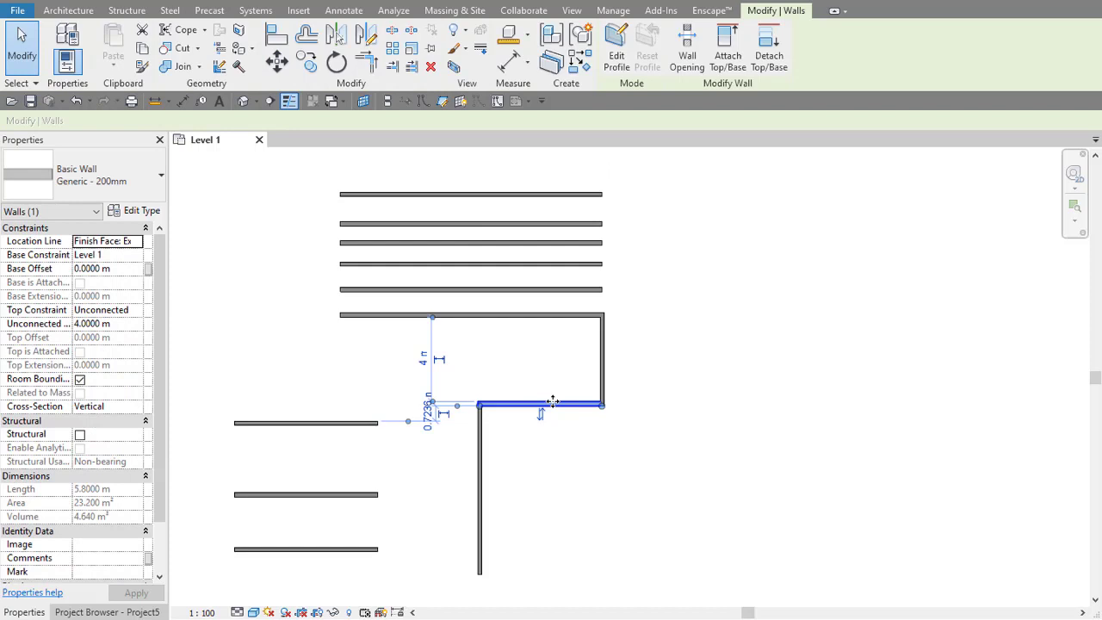
click(276, 60)
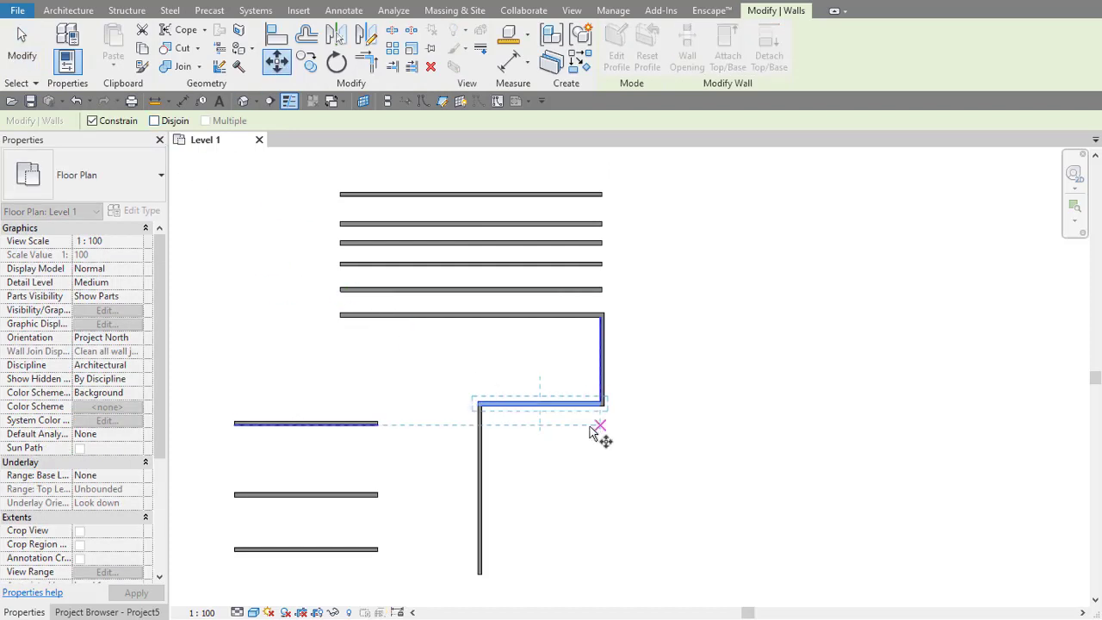
click(527, 402)
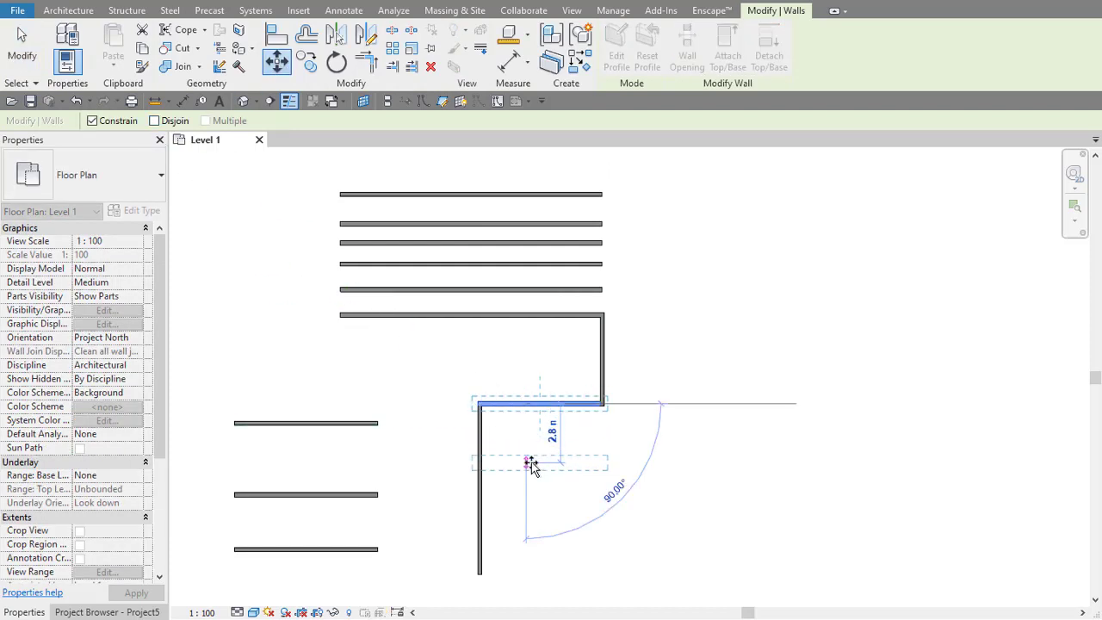
click(528, 465)
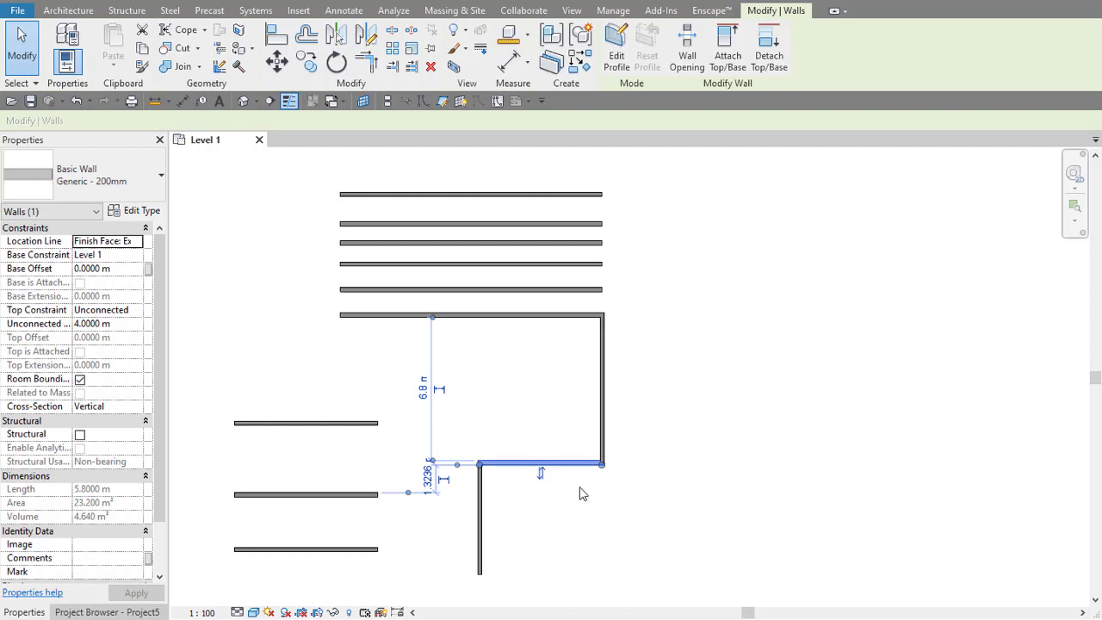
Step: Try a Disjoin move of the wall further down, then undo it and reselect the wall
click(580, 493)
click(524, 465)
click(277, 60)
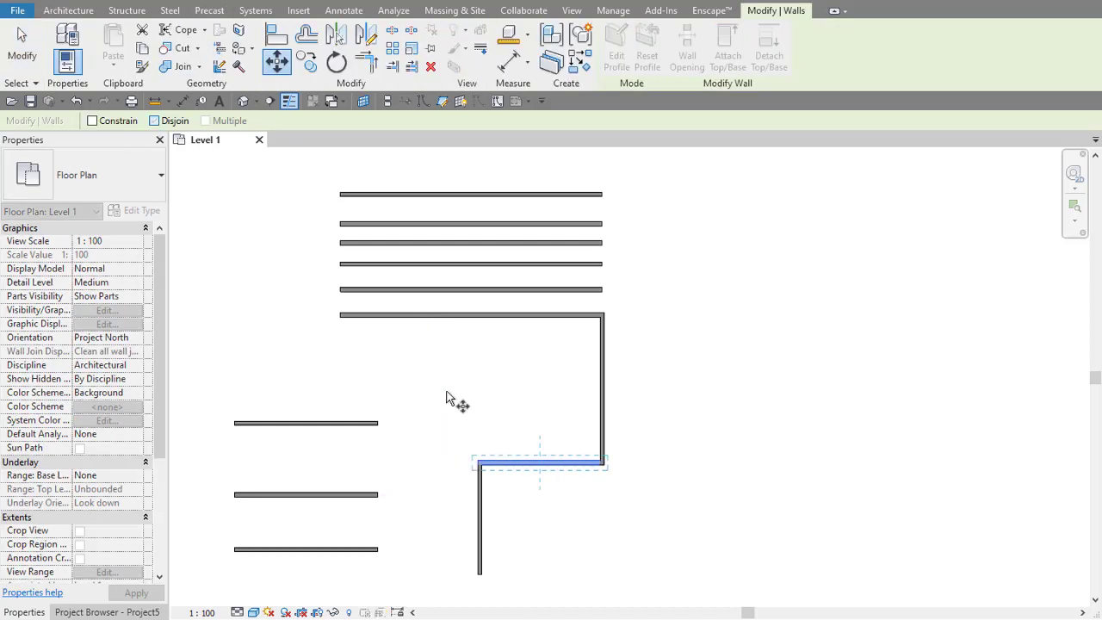
click(154, 121)
click(549, 465)
click(546, 515)
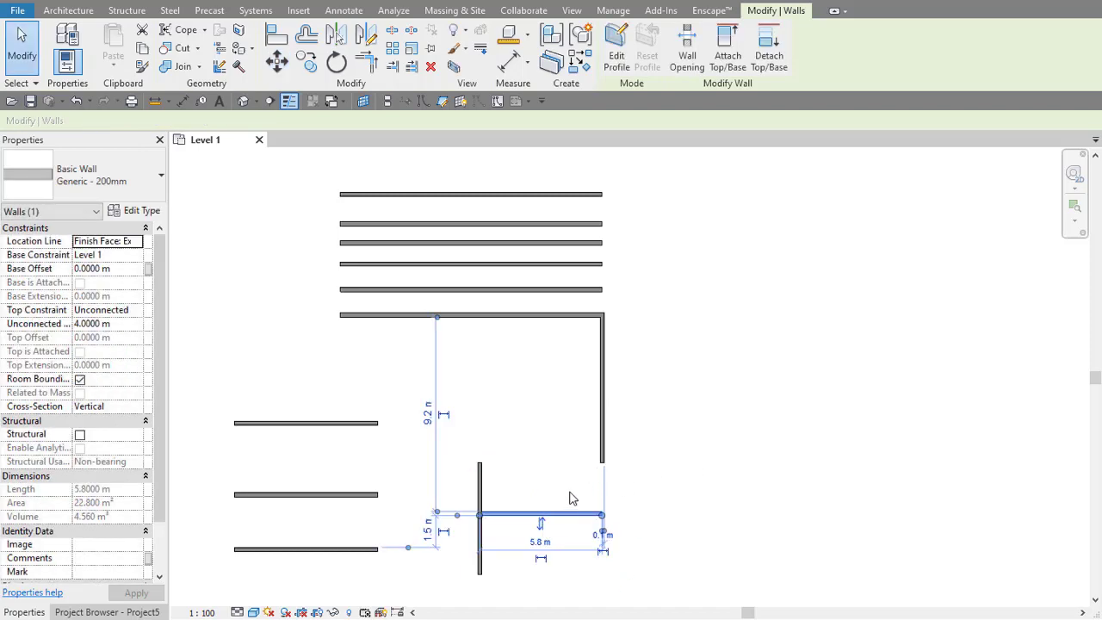
key(ctrl+z)
click(575, 463)
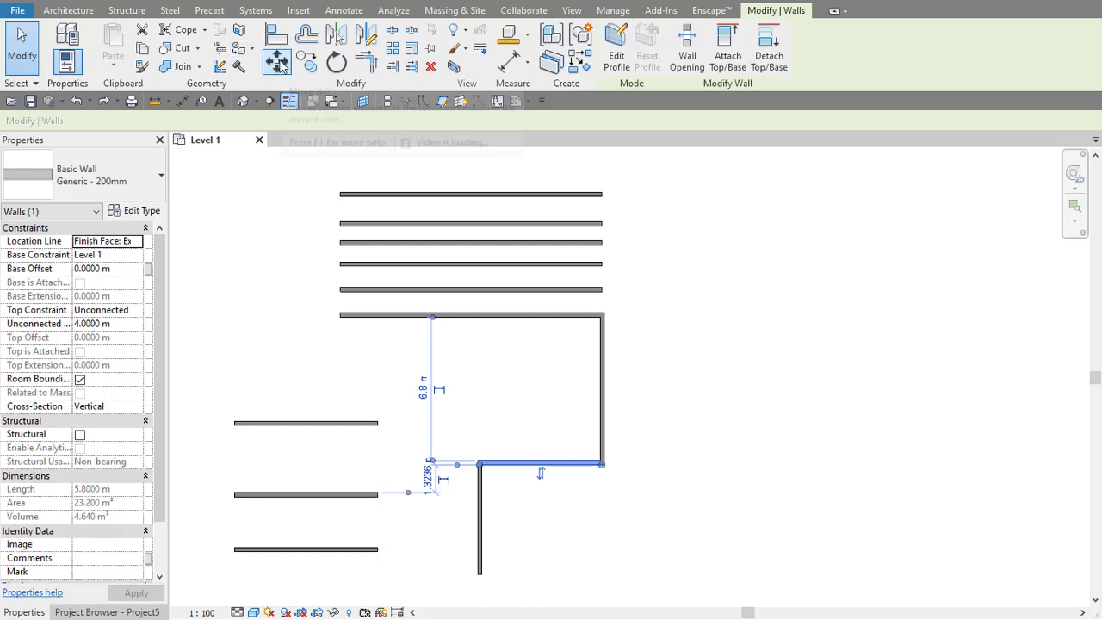
click(337, 60)
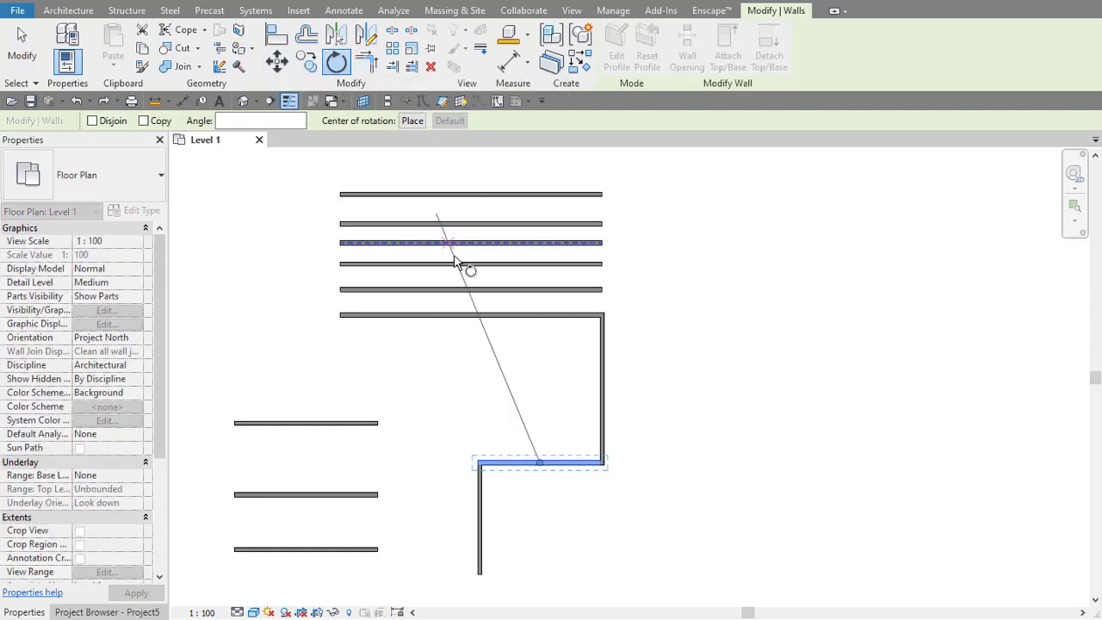
scroll(454, 275, down, 1)
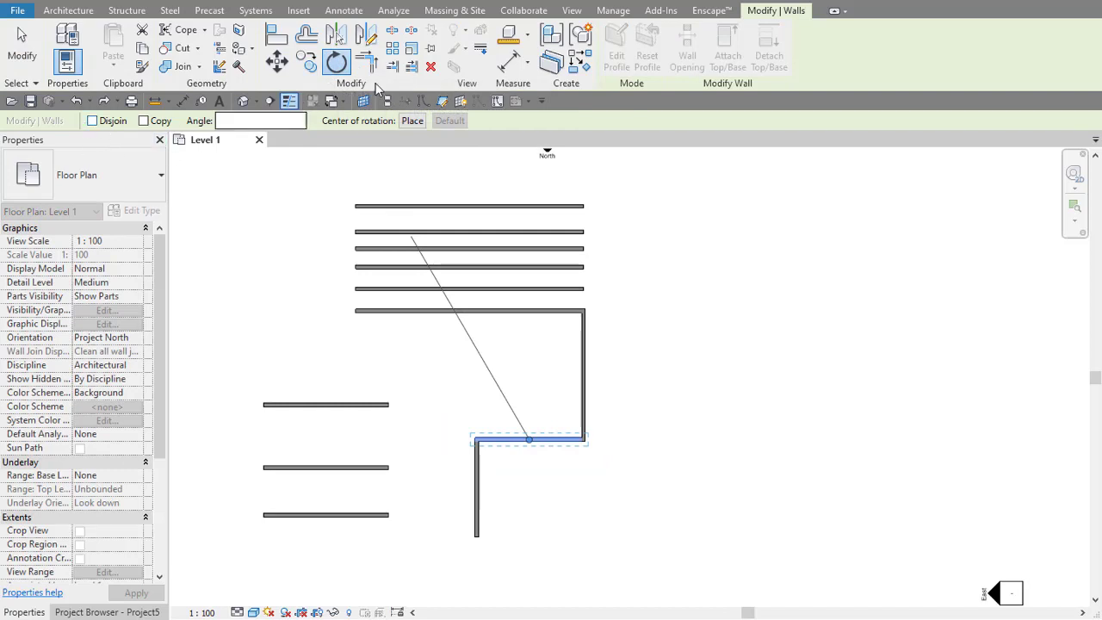
click(656, 442)
click(654, 502)
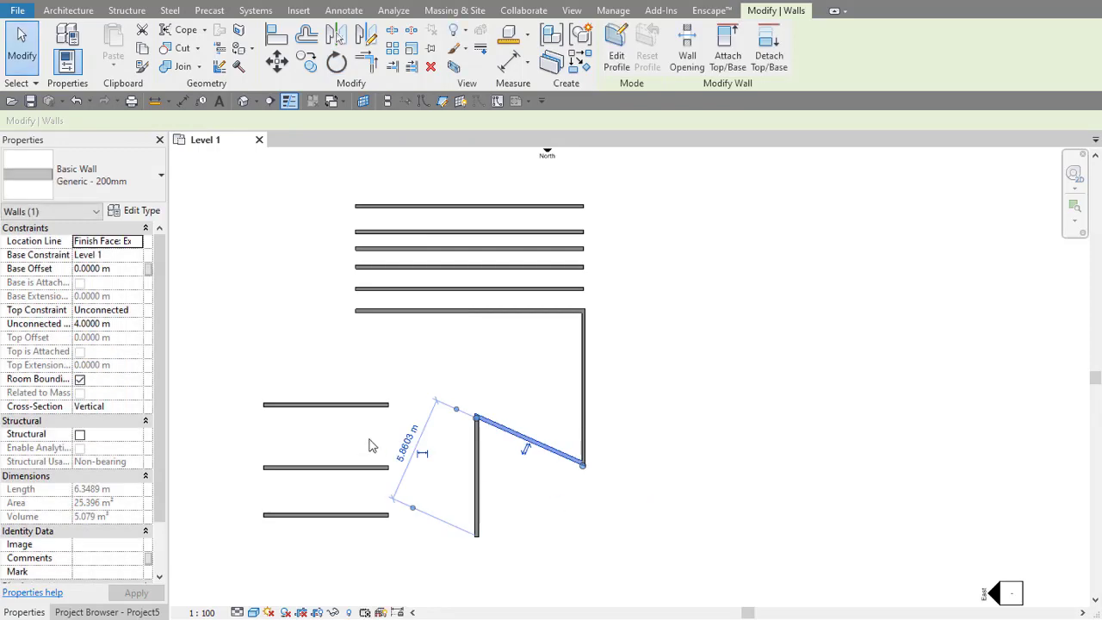
key(ctrl+z)
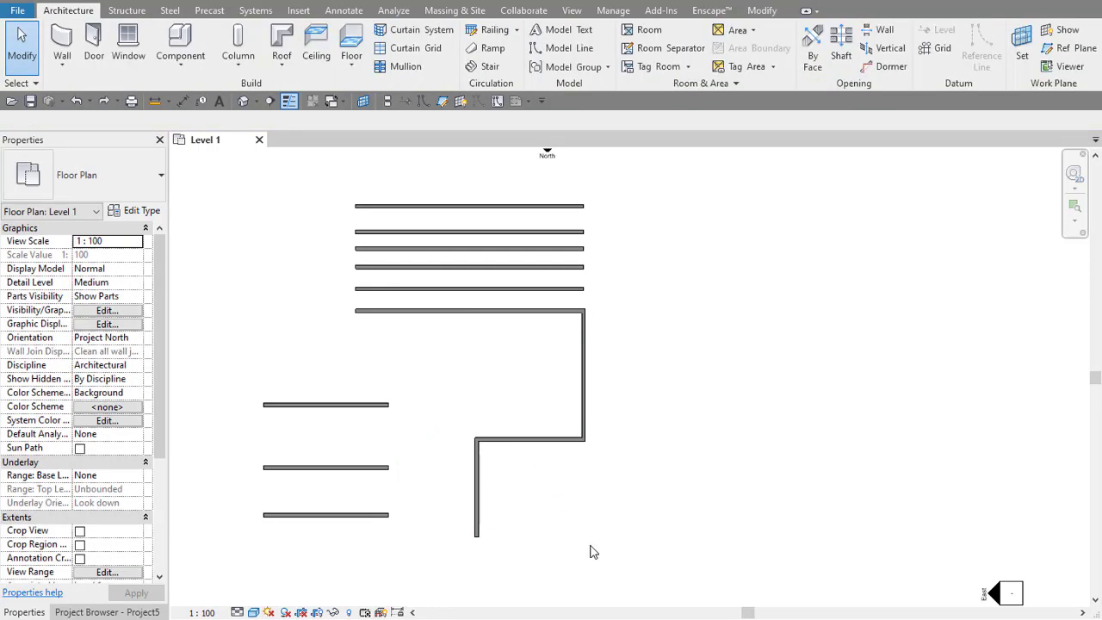
click(538, 442)
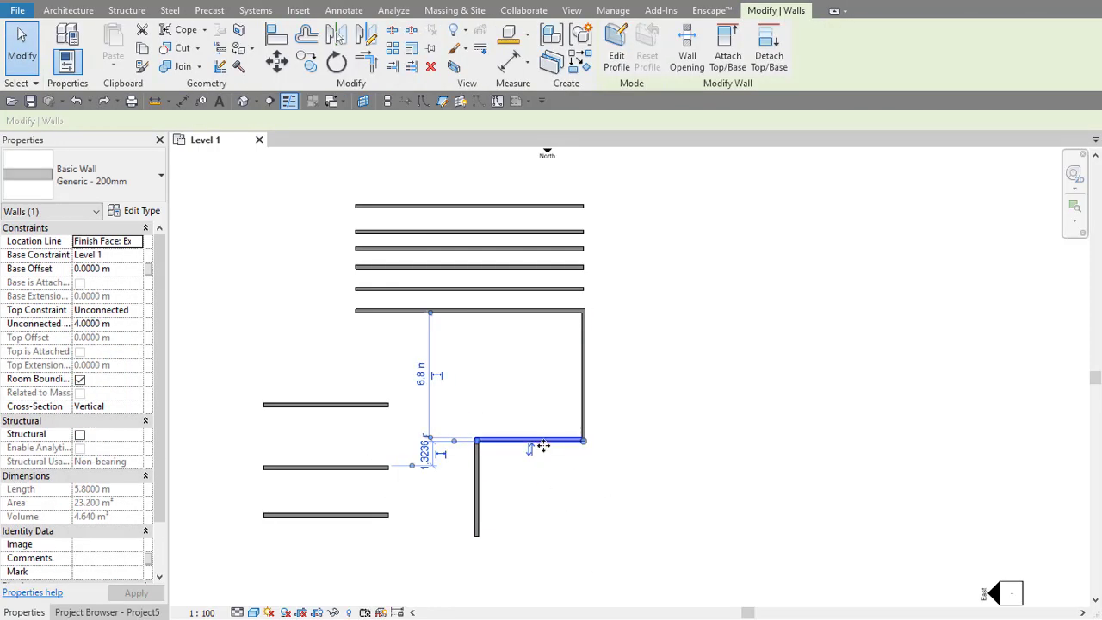
click(337, 62)
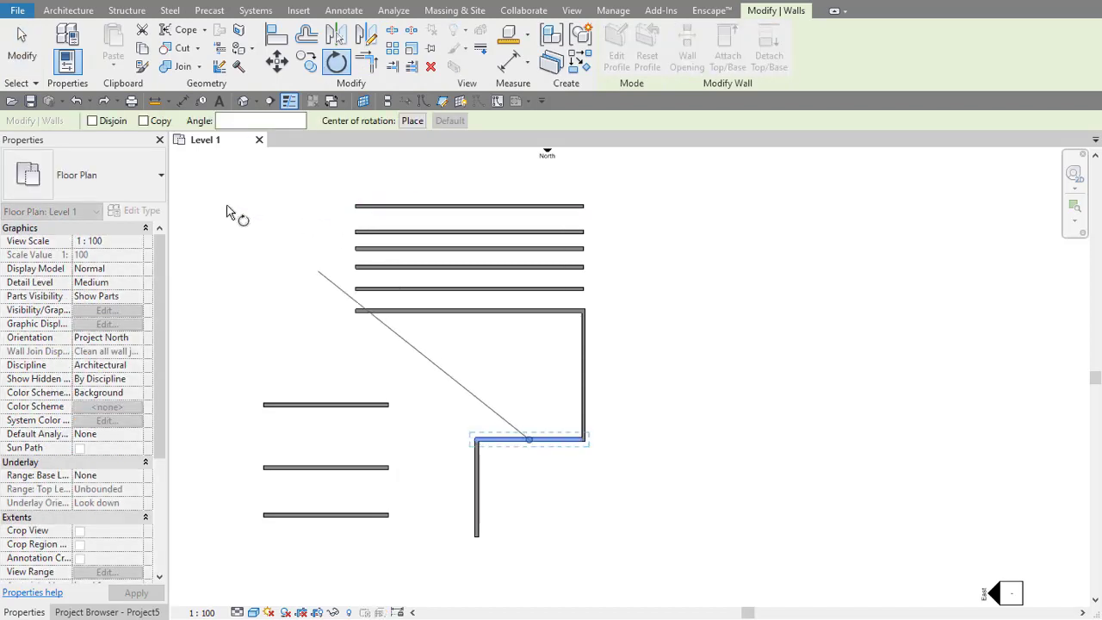
Step: Rotate a copy of the short horizontal wall, then delete that rotated copy
click(144, 121)
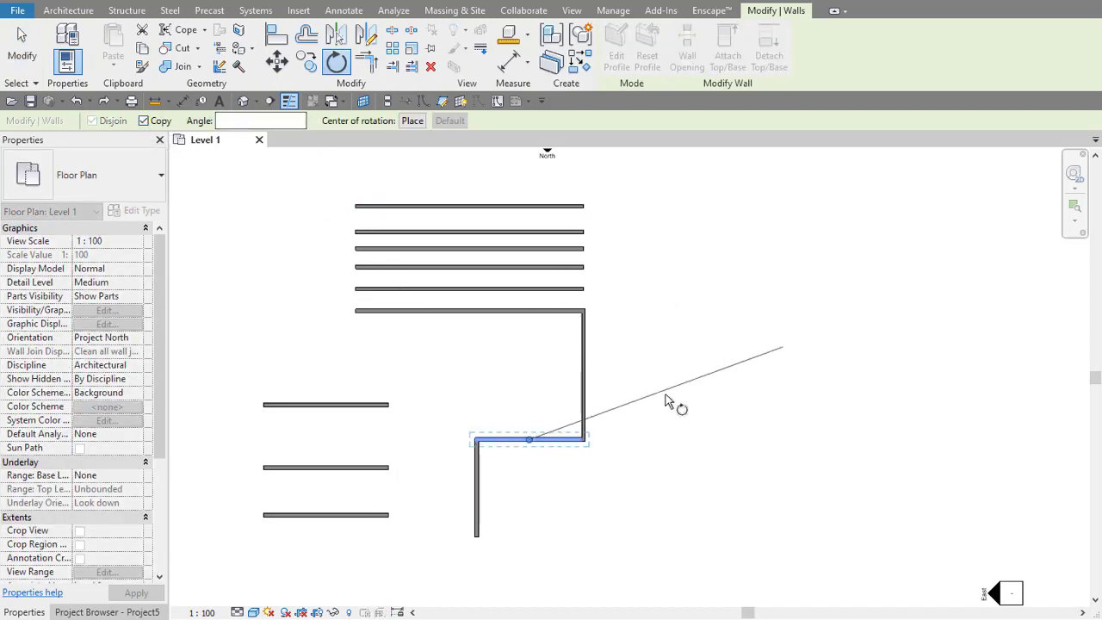
click(669, 445)
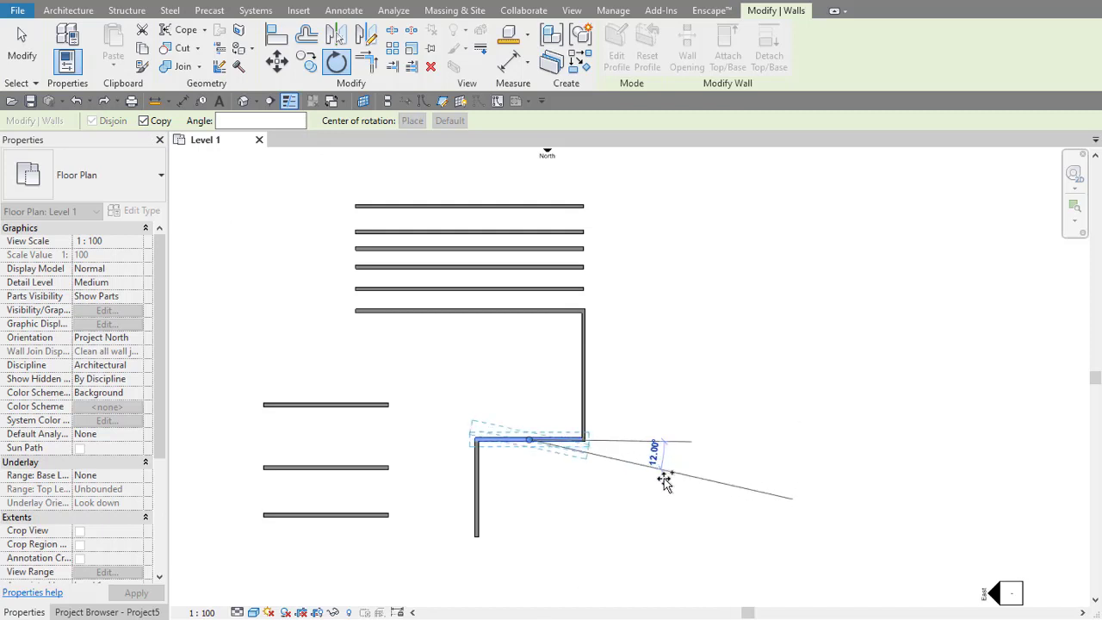
click(654, 494)
scroll(544, 444, up, 1)
scroll(544, 444, up, 1)
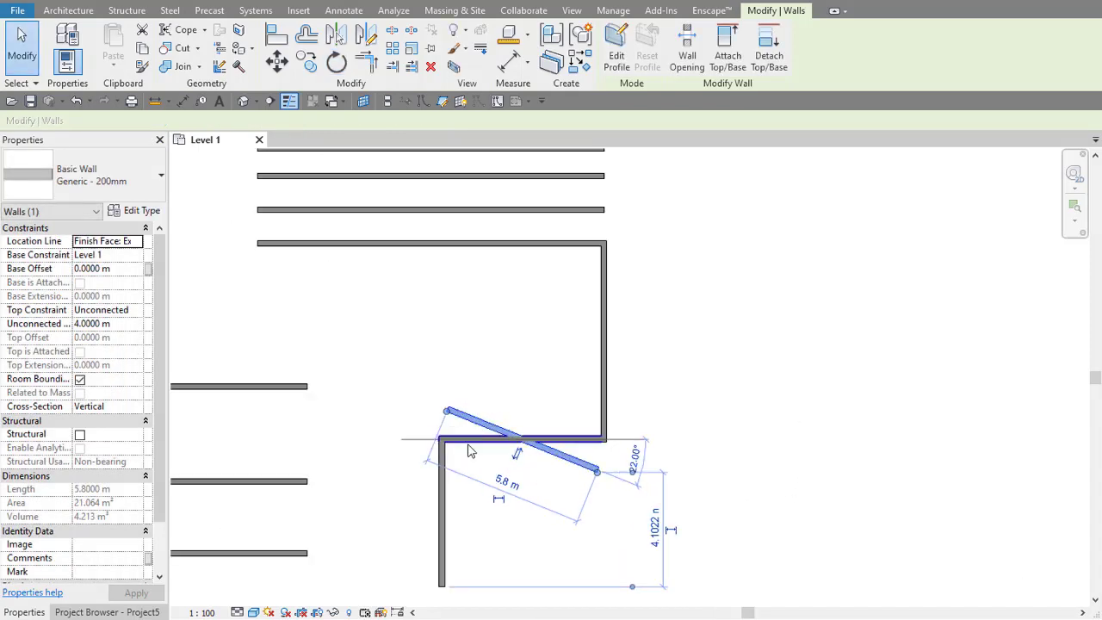
click(558, 467)
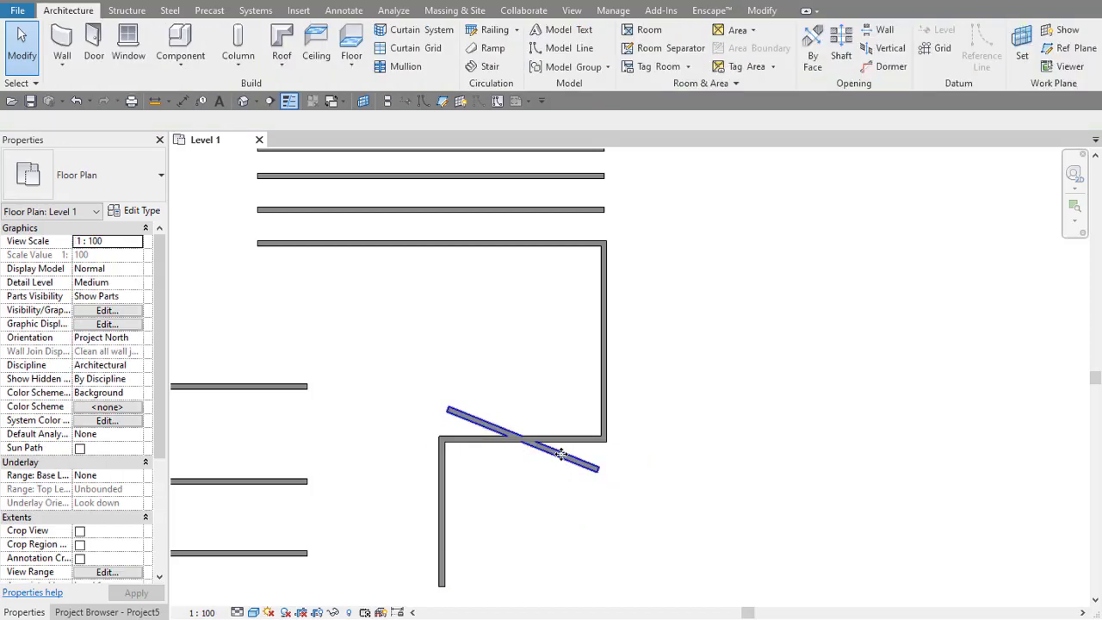
click(562, 454)
key(Delete)
Step: Rotate the original wall about 33° by eye, undo it, and start rotating again
click(544, 443)
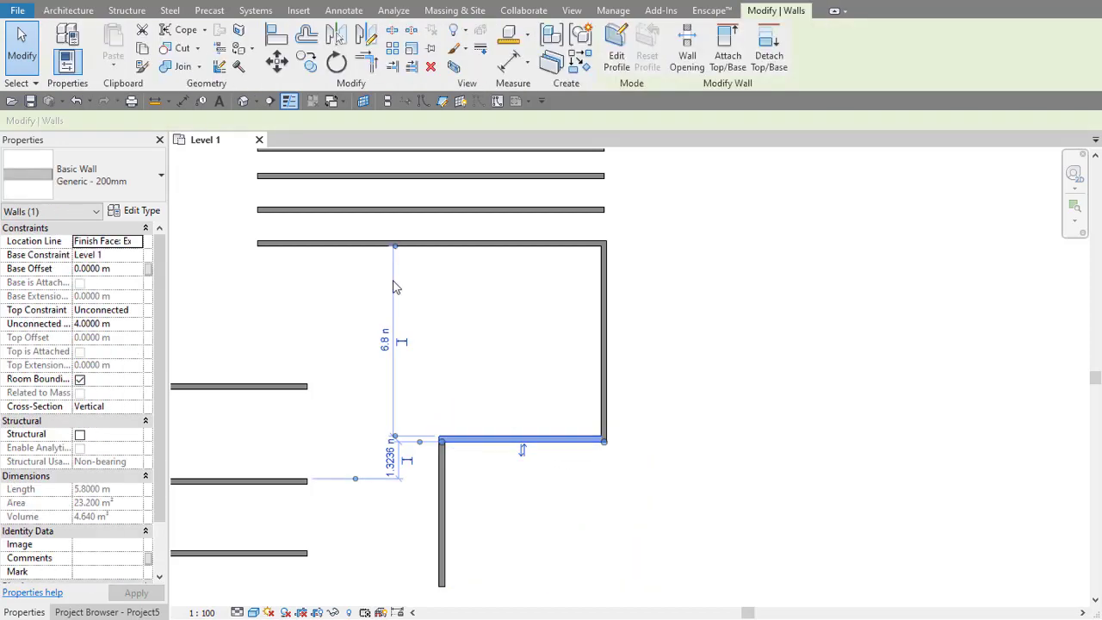
click(337, 62)
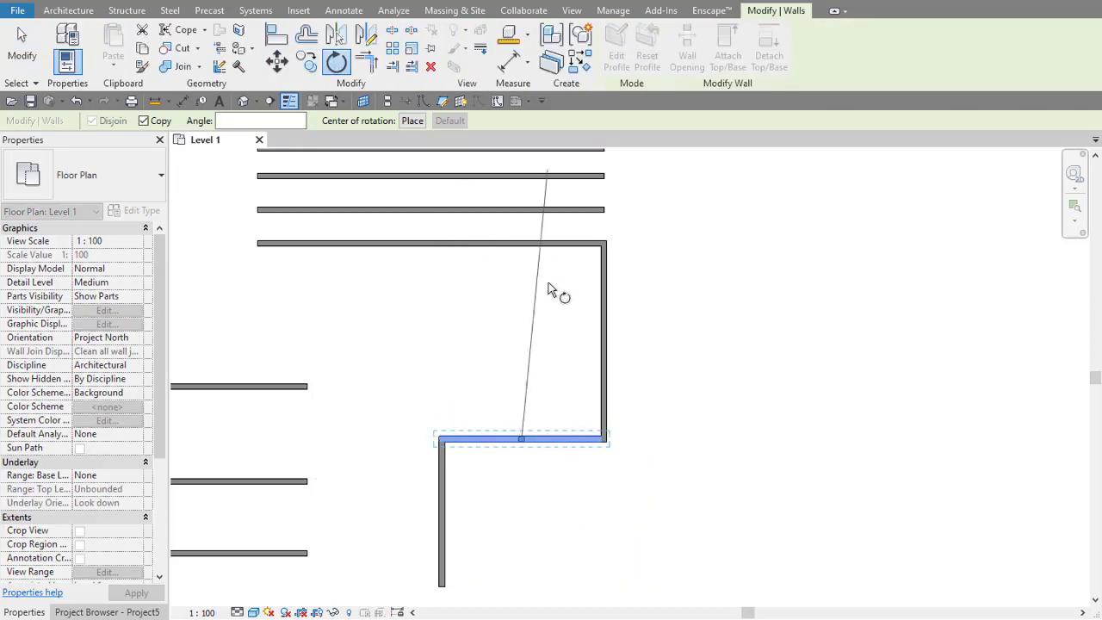
click(143, 121)
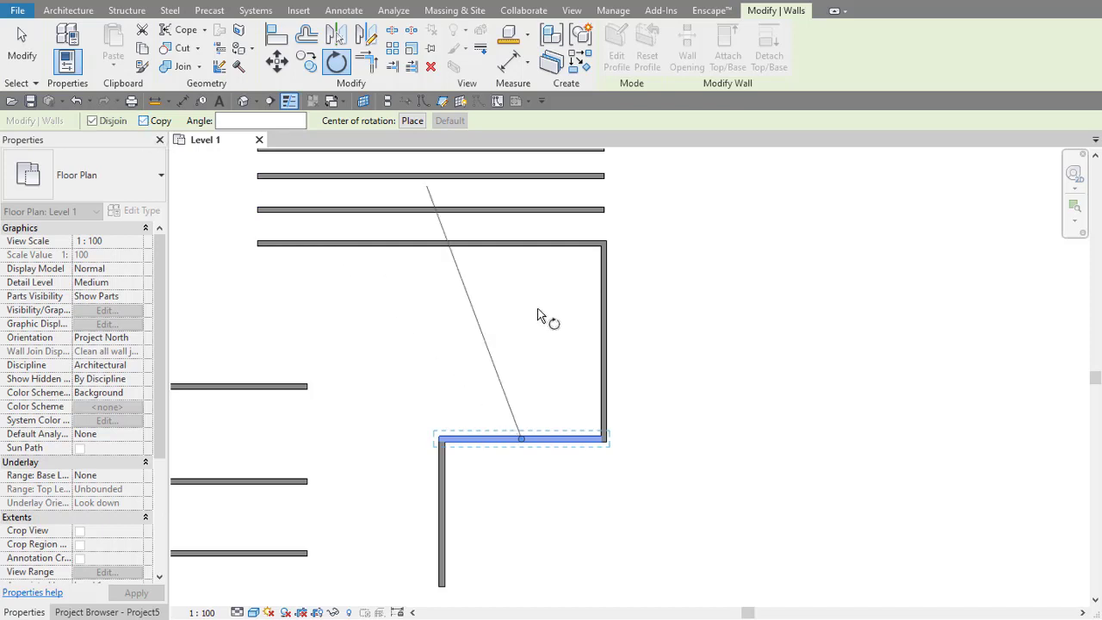
click(689, 443)
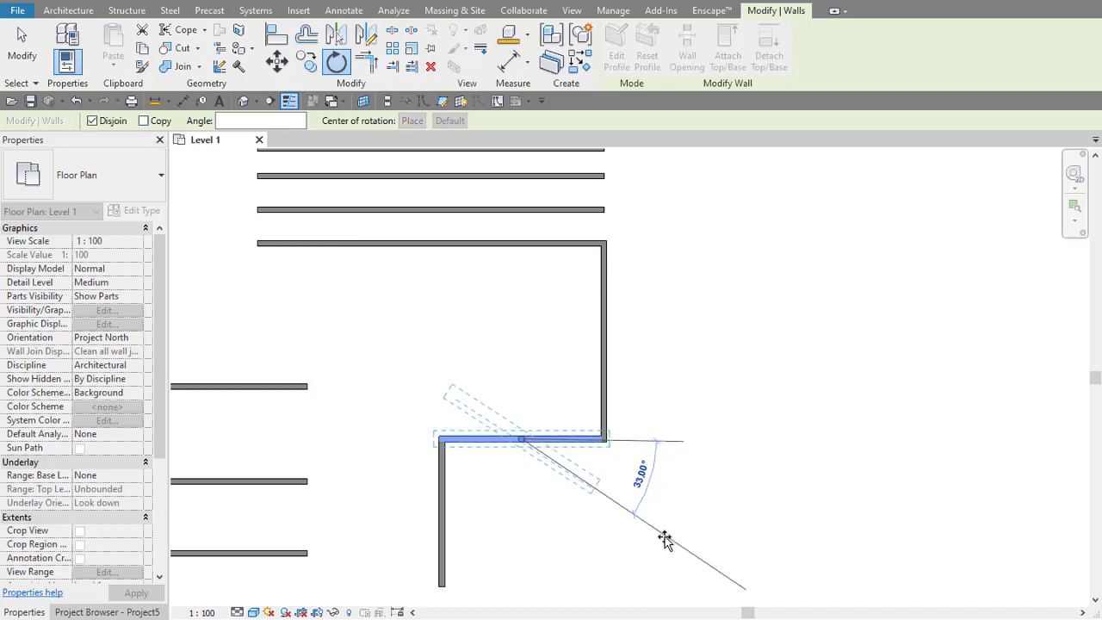
click(664, 537)
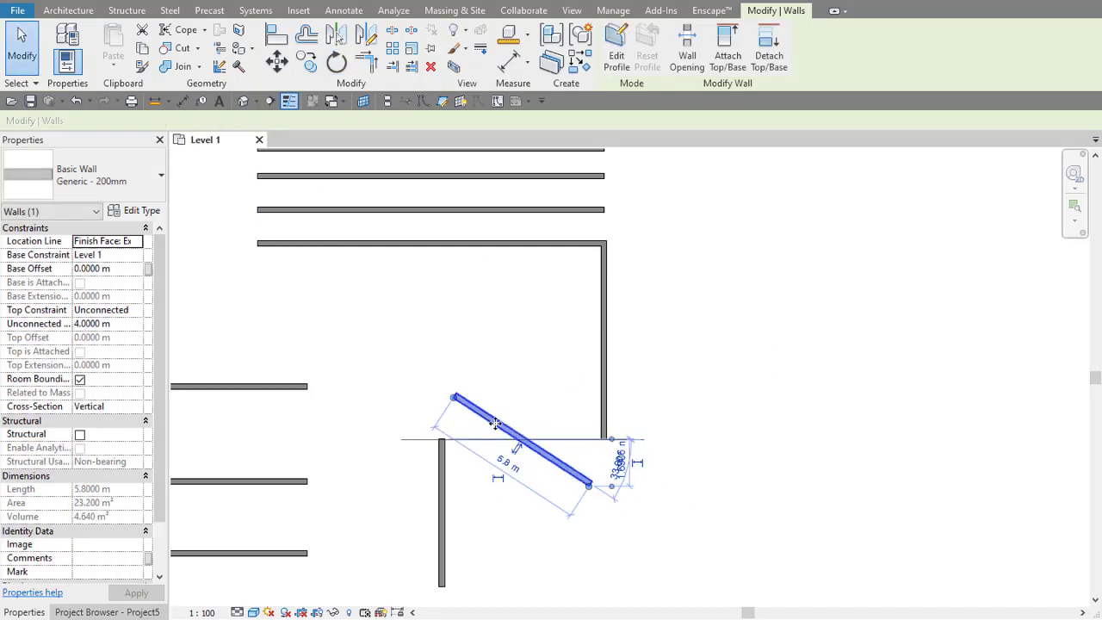
key(ctrl+z)
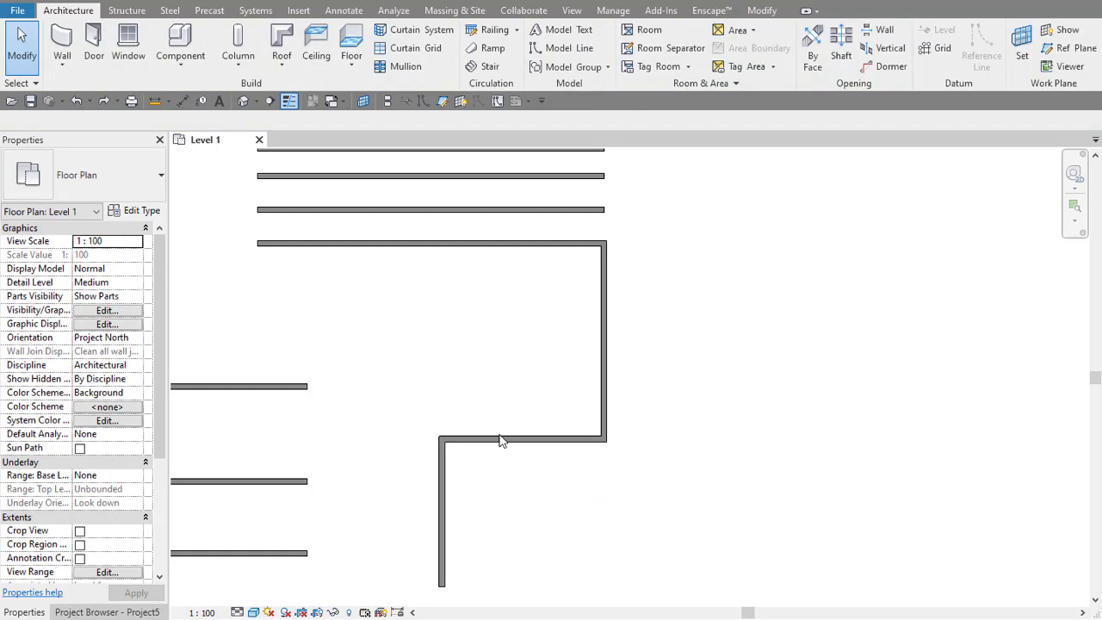
click(502, 440)
click(337, 63)
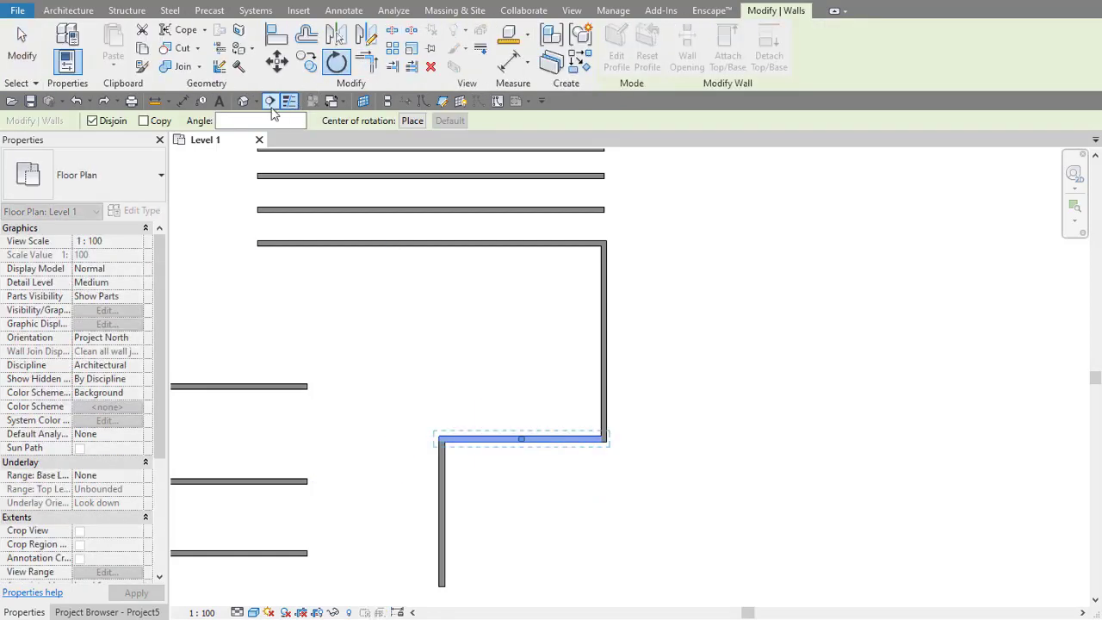
Step: Rotate the wall by an exact 45° angle, then undo it
click(253, 121)
text(45)
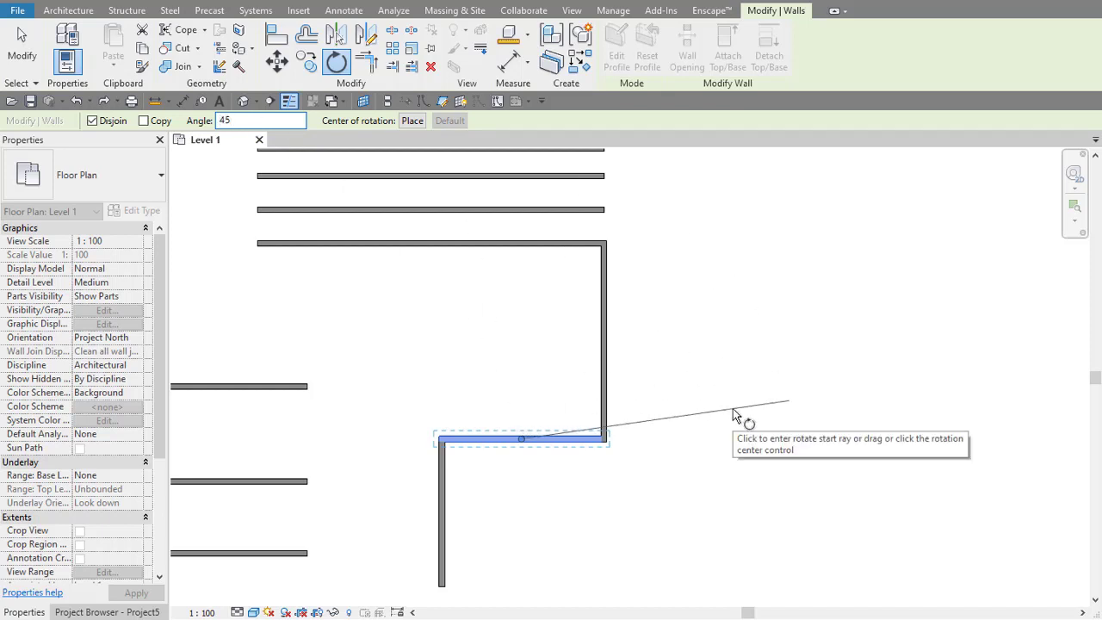
key(Return)
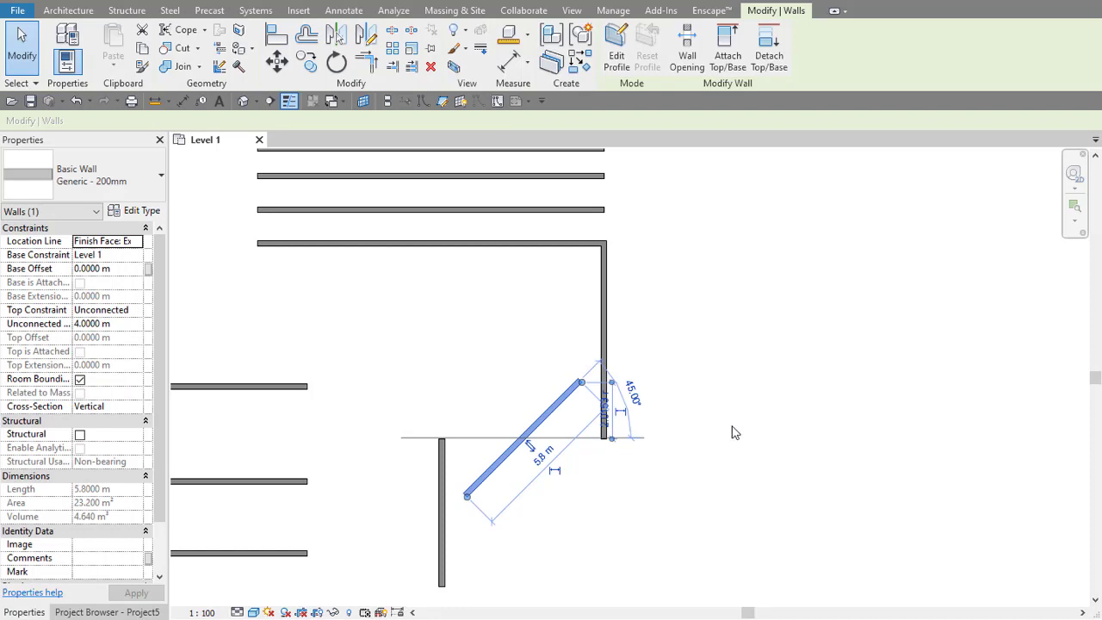
key(ctrl+z)
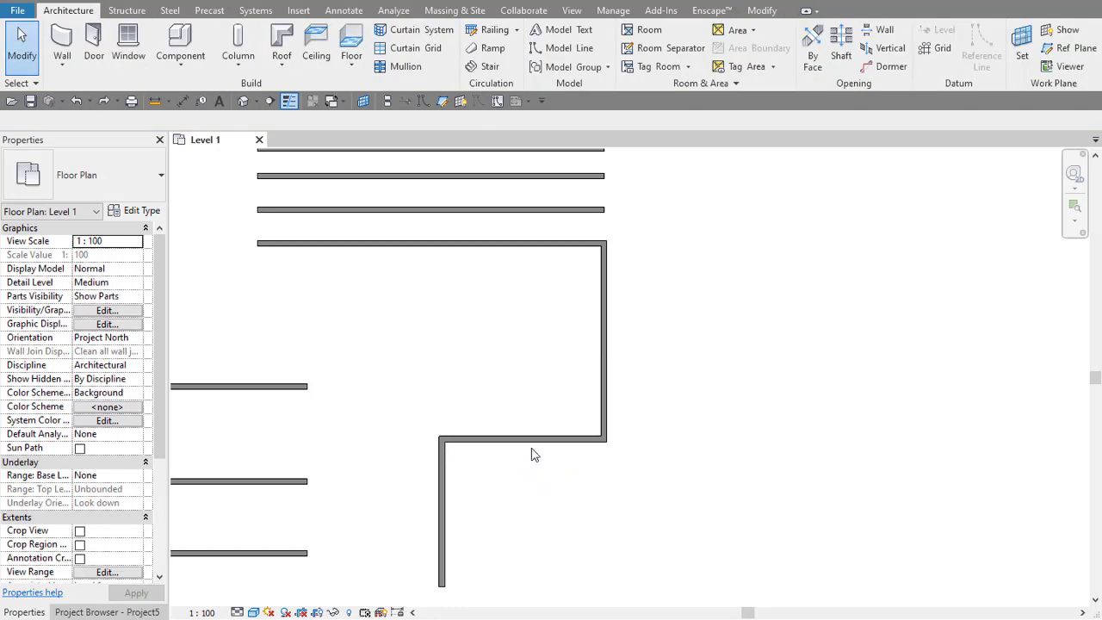
Step: Rotate the horizontal wall exactly 30° about its right end
click(532, 439)
click(336, 62)
text(30)
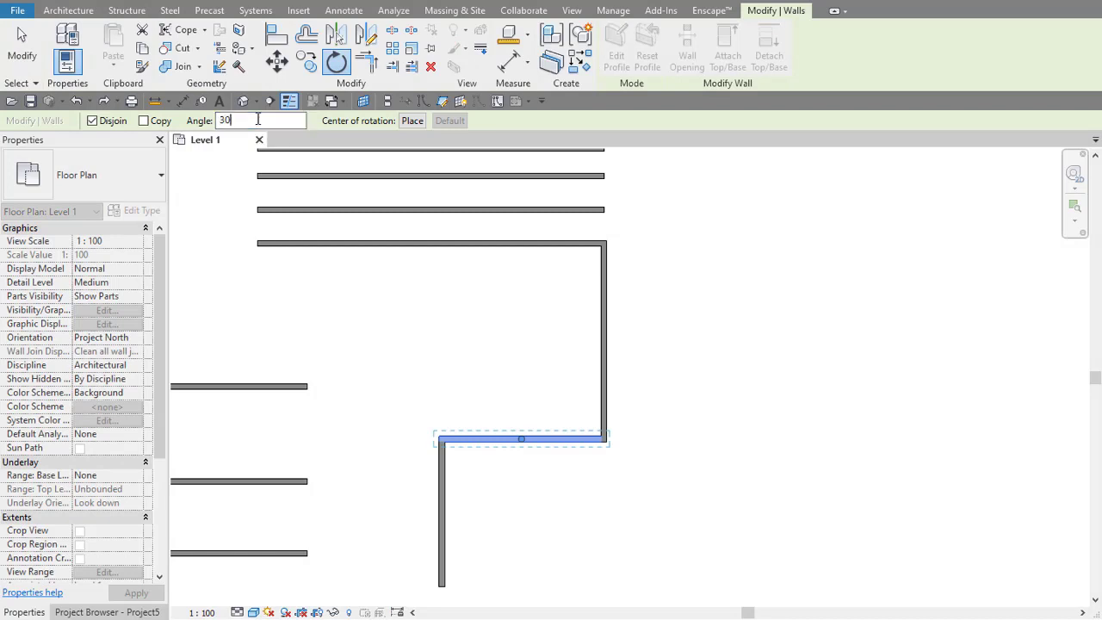
key(Return)
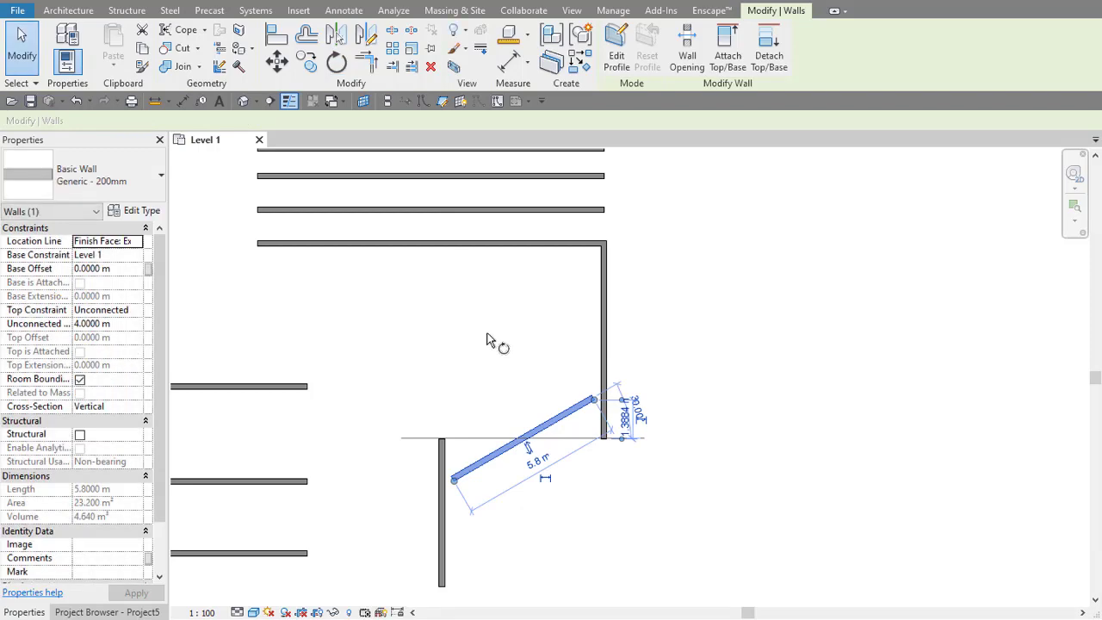
click(523, 425)
Step: Undo the 30° rotation, start a rotation with a new pivot, then cancel it
click(528, 437)
key(ctrl+z)
click(523, 438)
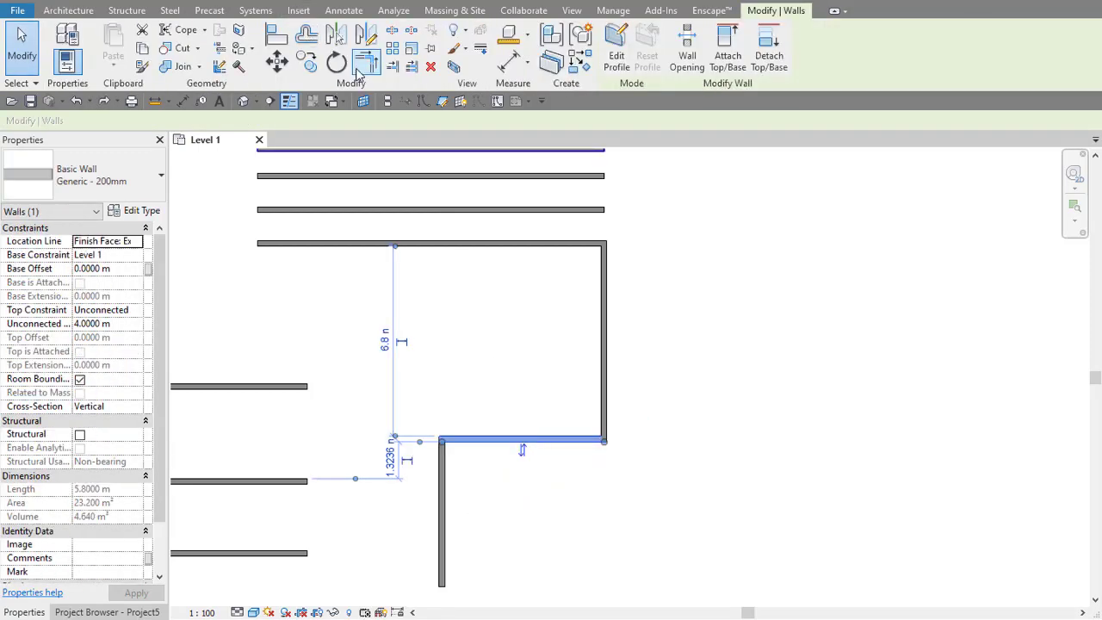
click(343, 67)
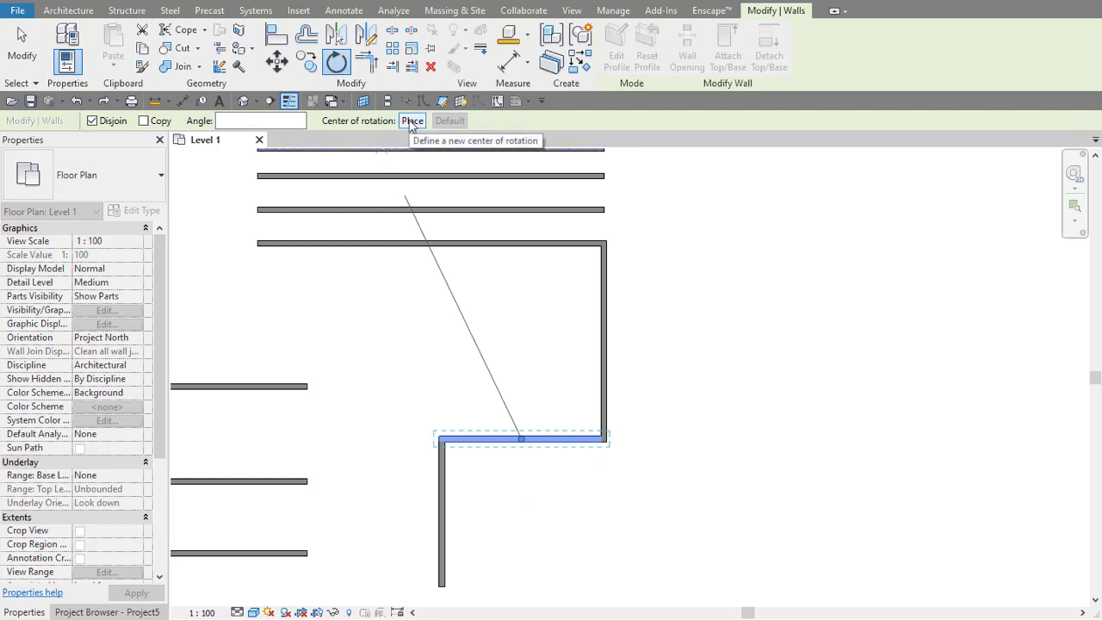
click(412, 122)
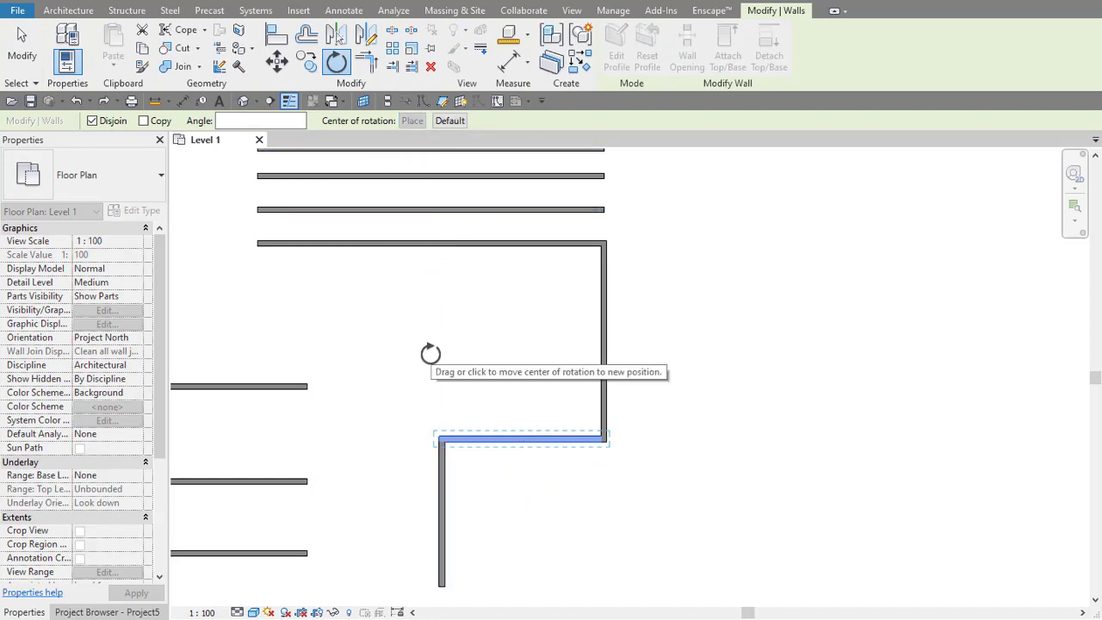
key(Escape)
key(Escape)
Step: Rotate the wall around a centre at its left end, then undo it
click(486, 441)
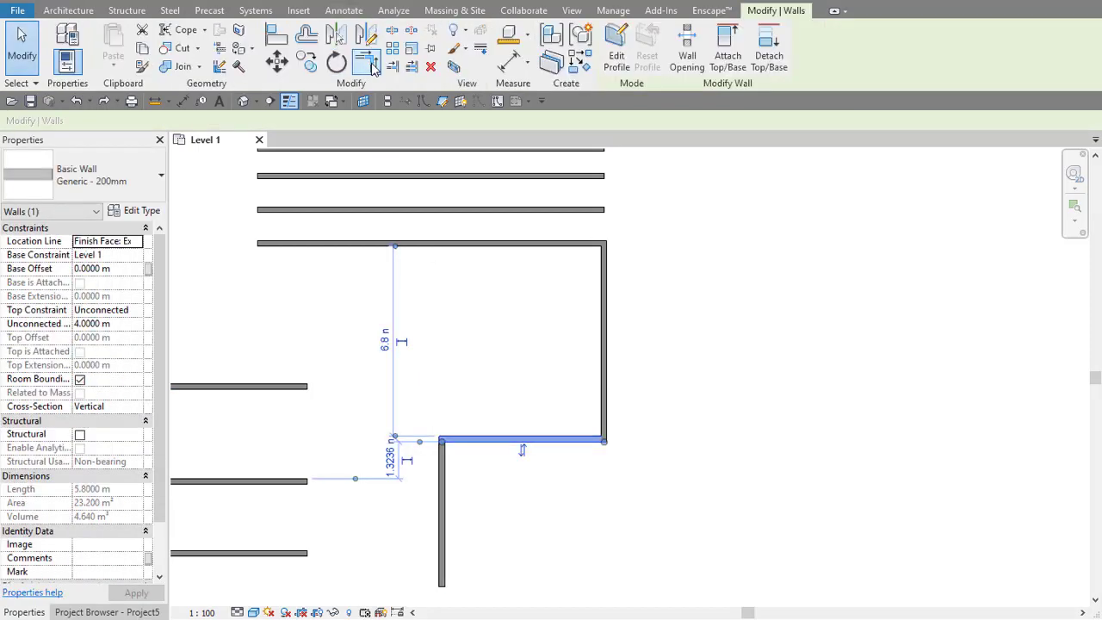
click(337, 62)
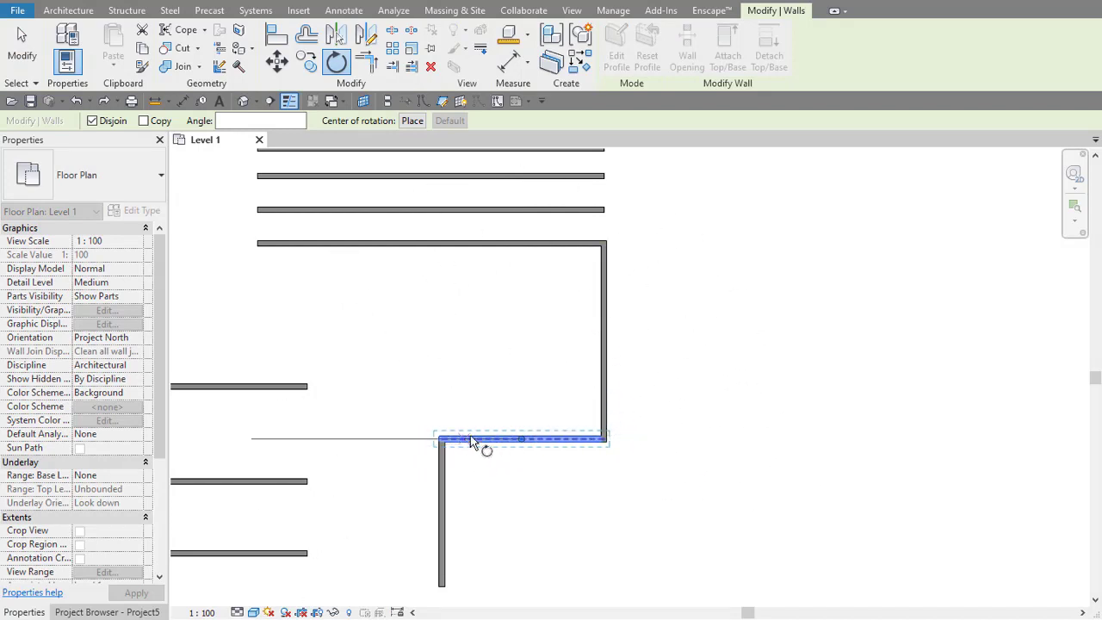
click(421, 120)
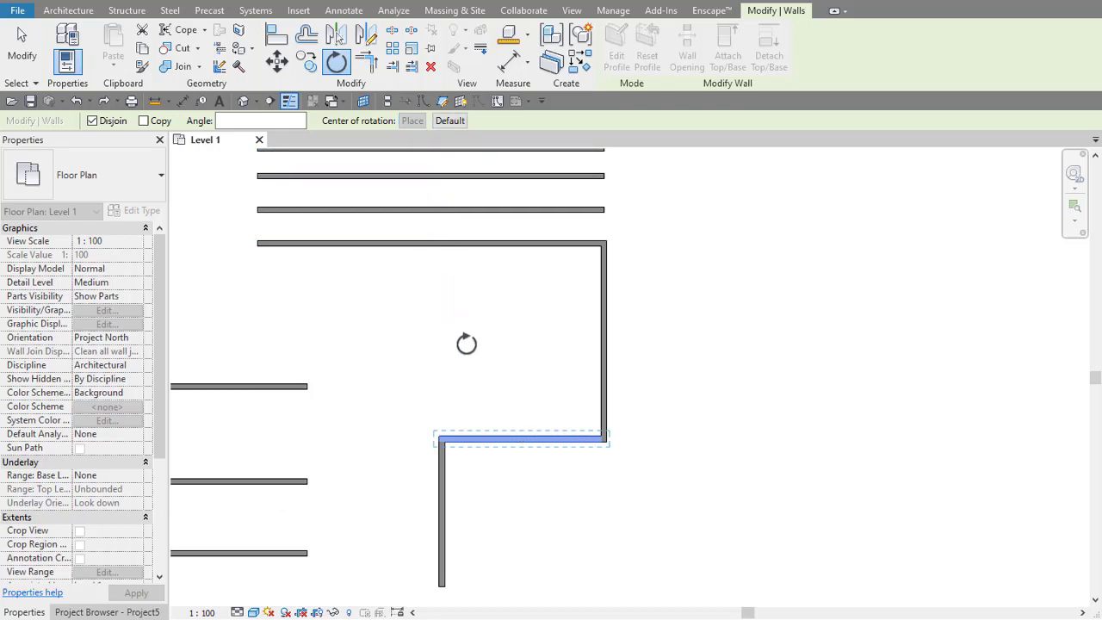
click(441, 438)
click(472, 384)
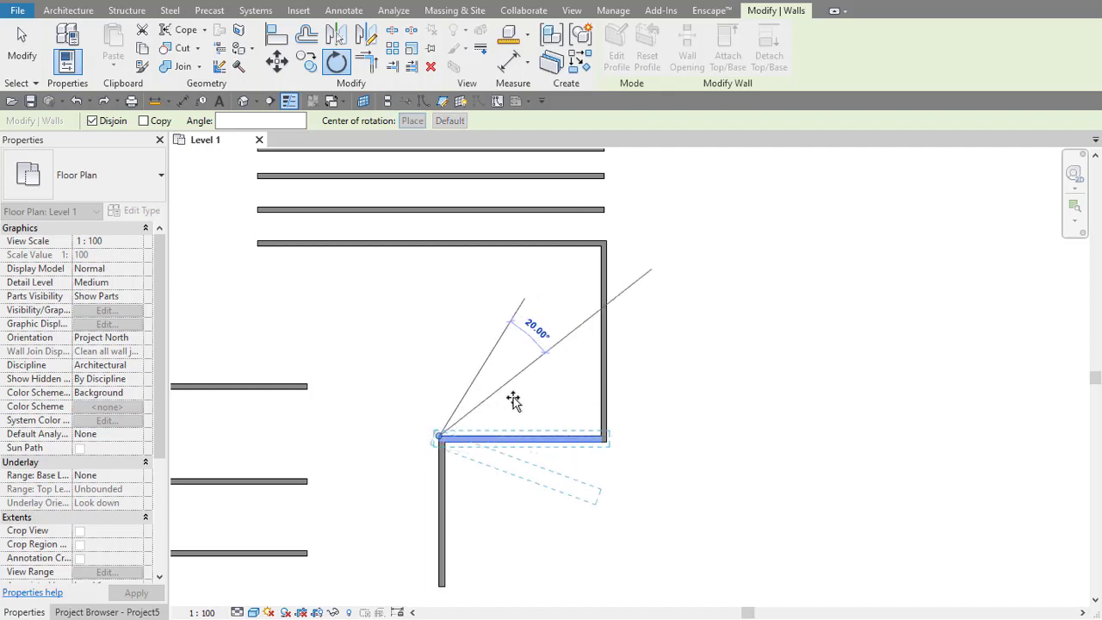
click(574, 406)
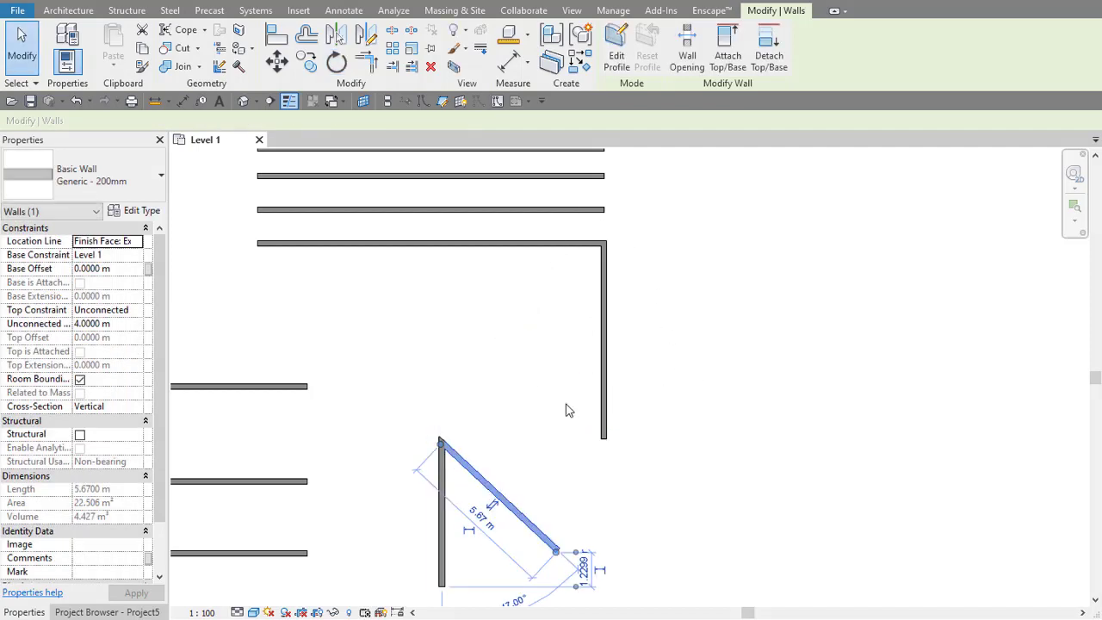
key(ctrl+z)
click(529, 439)
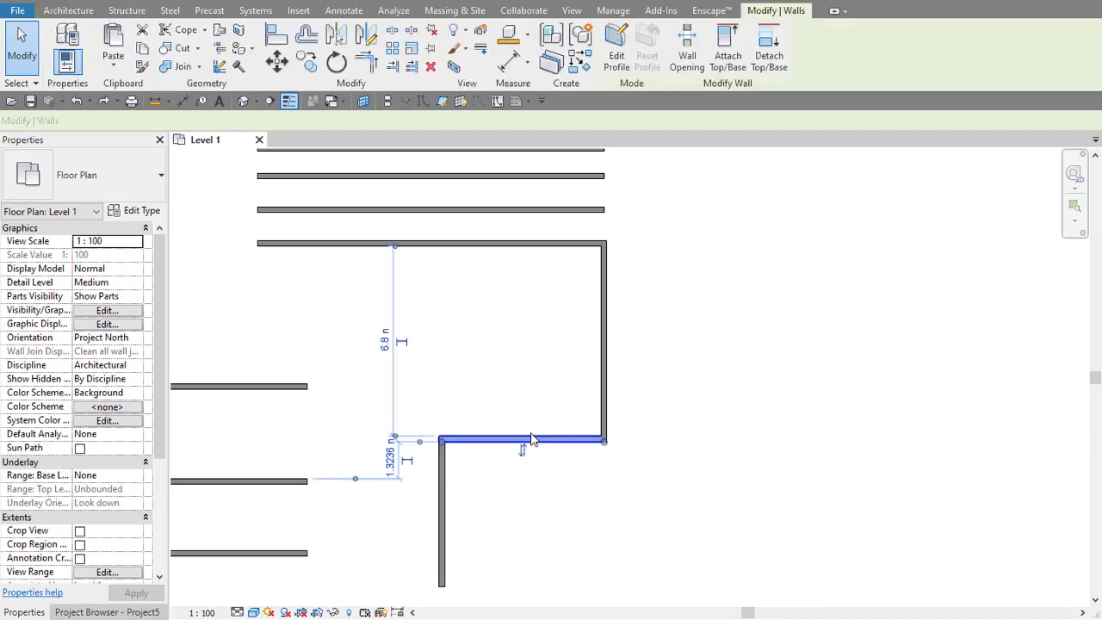
click(336, 62)
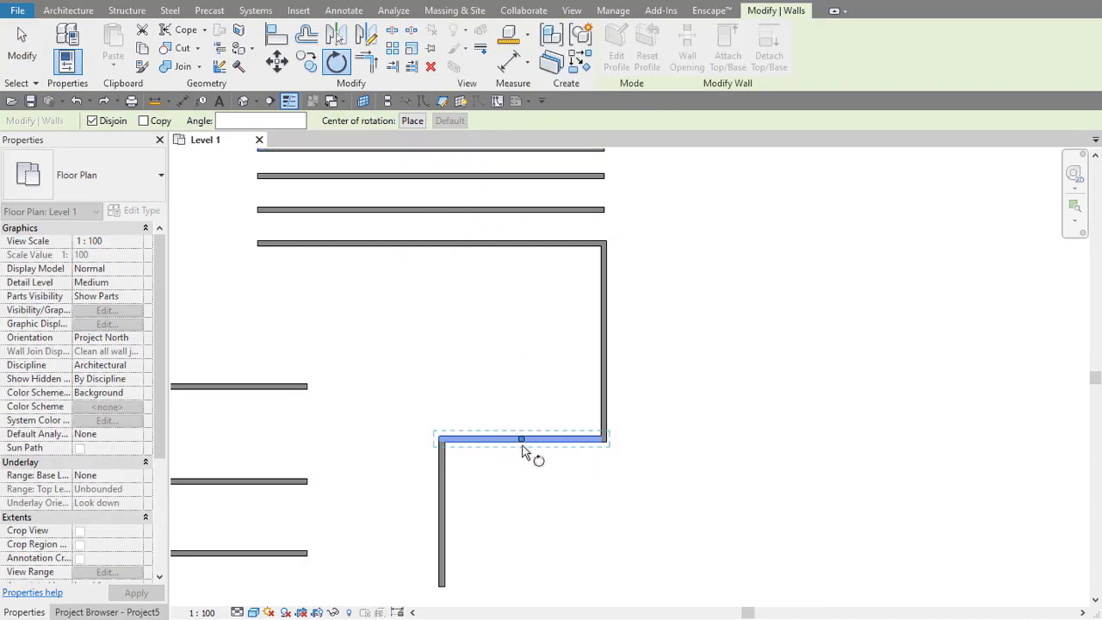
scroll(522, 448, up, 3)
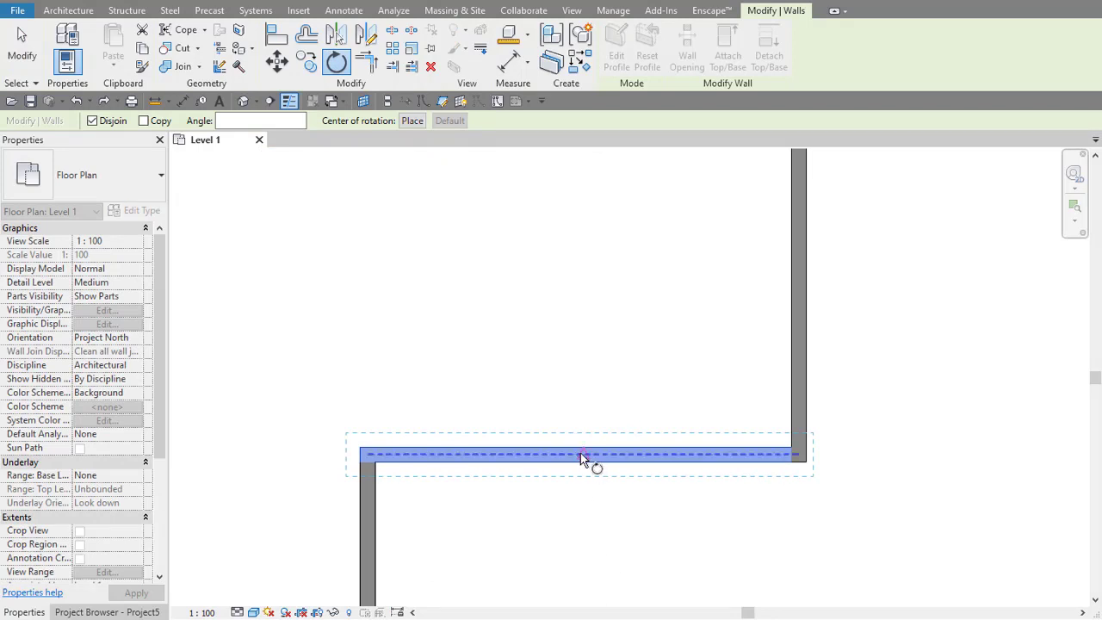
mouse_move(580, 453)
mouse_down()
mouse_move(471, 453)
mouse_move(488, 277)
mouse_up()
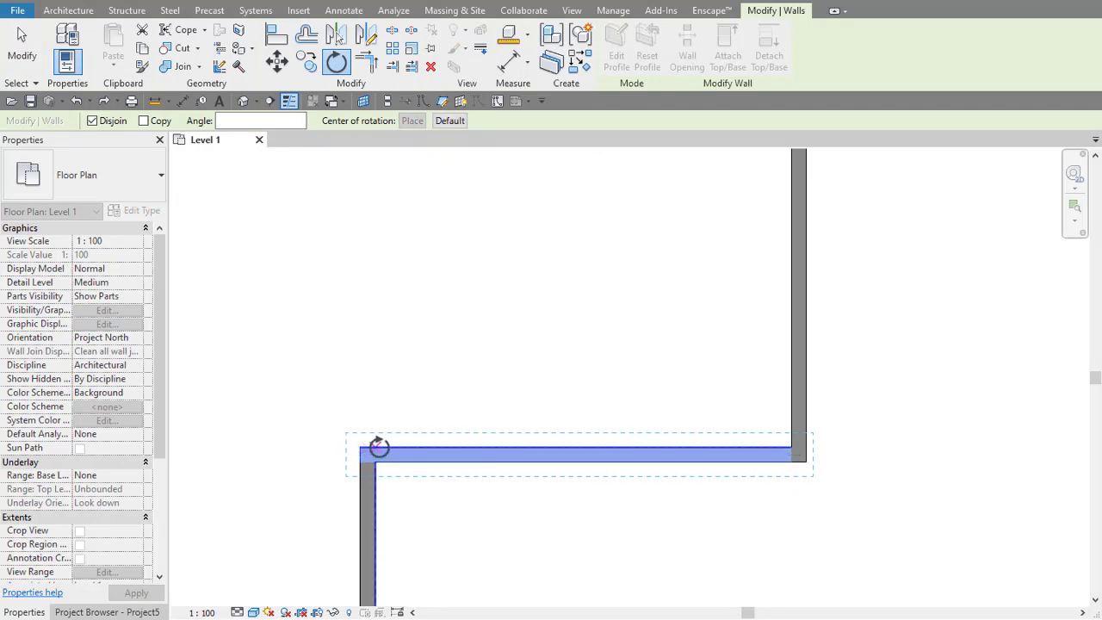
click(586, 422)
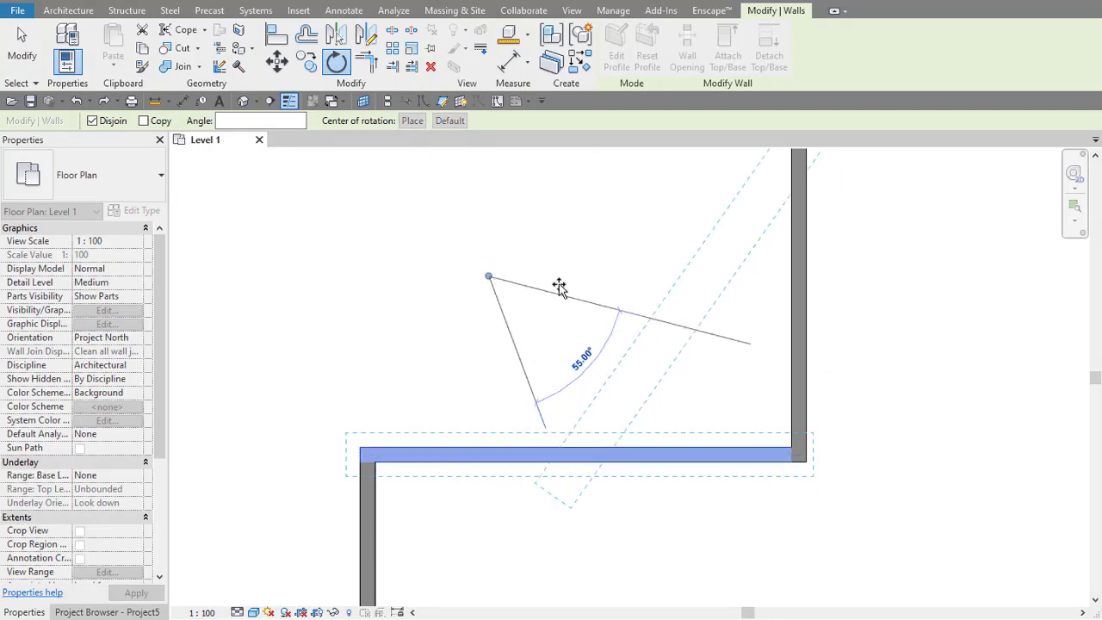
click(551, 297)
key(Escape)
key(ctrl+z)
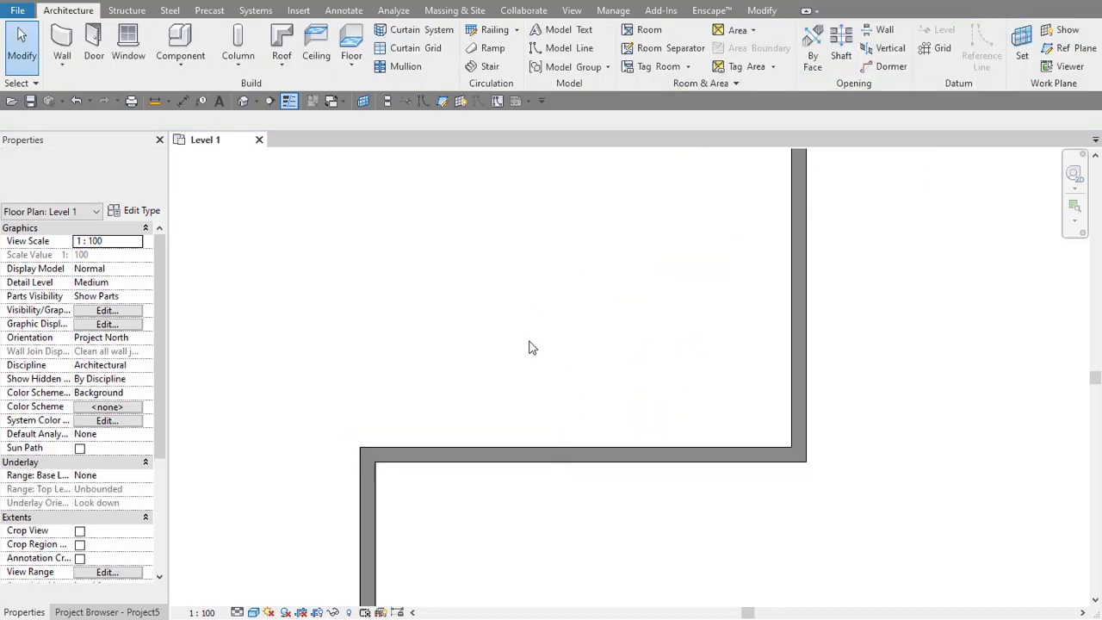
click(564, 451)
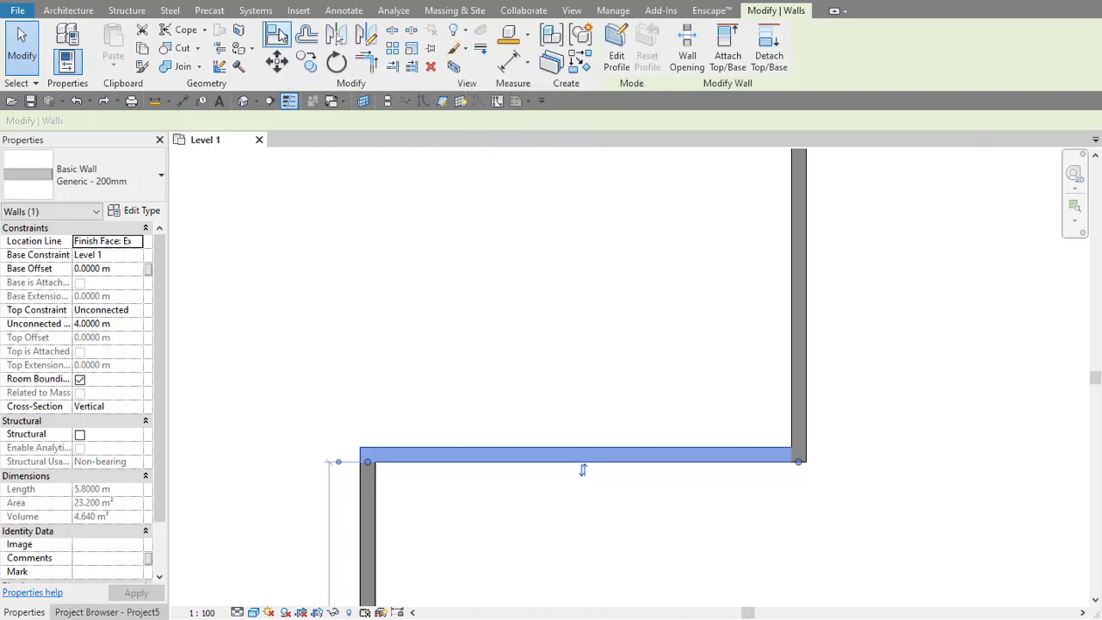
key(Escape)
click(551, 461)
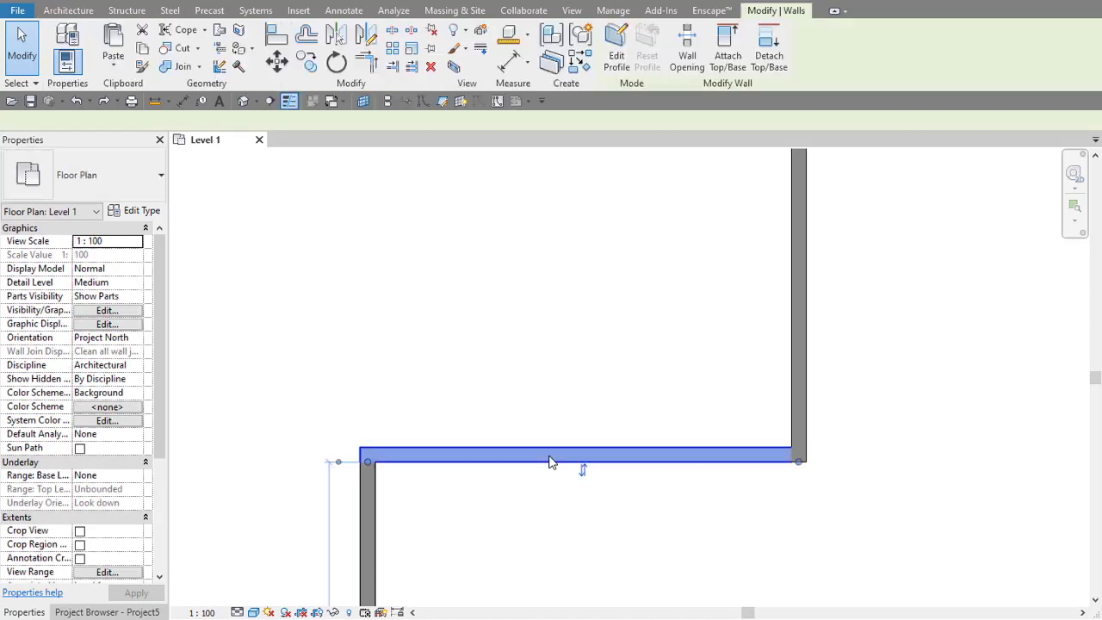
scroll(535, 318, down, 1)
key(Escape)
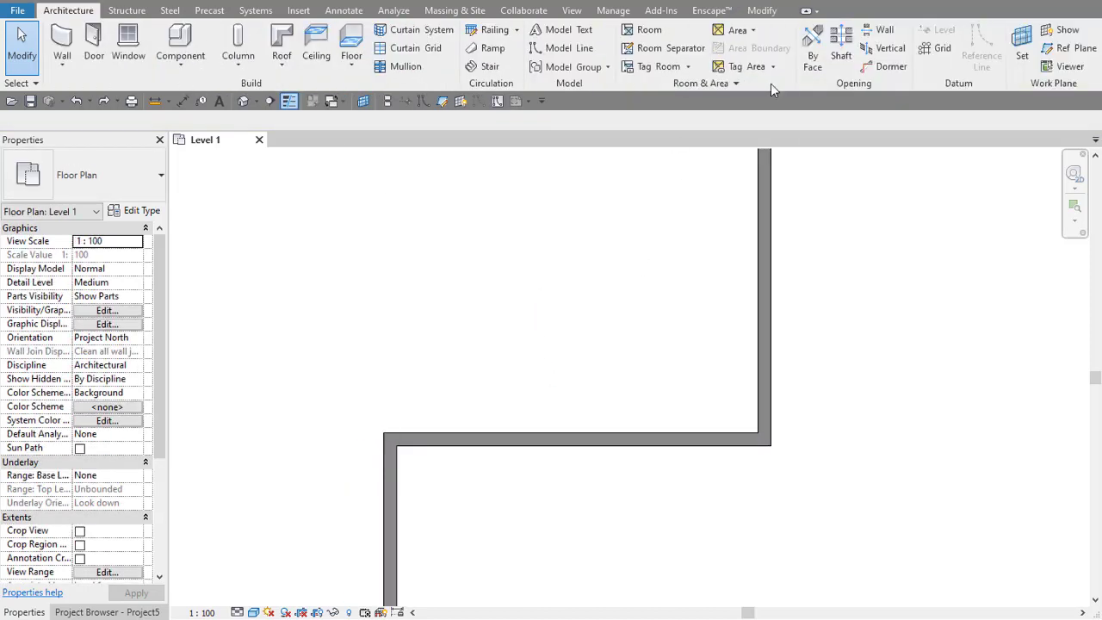
click(759, 9)
Step: Align the middle short wall's end to the vertical wall's face so it extends right
scroll(452, 222, down, 2)
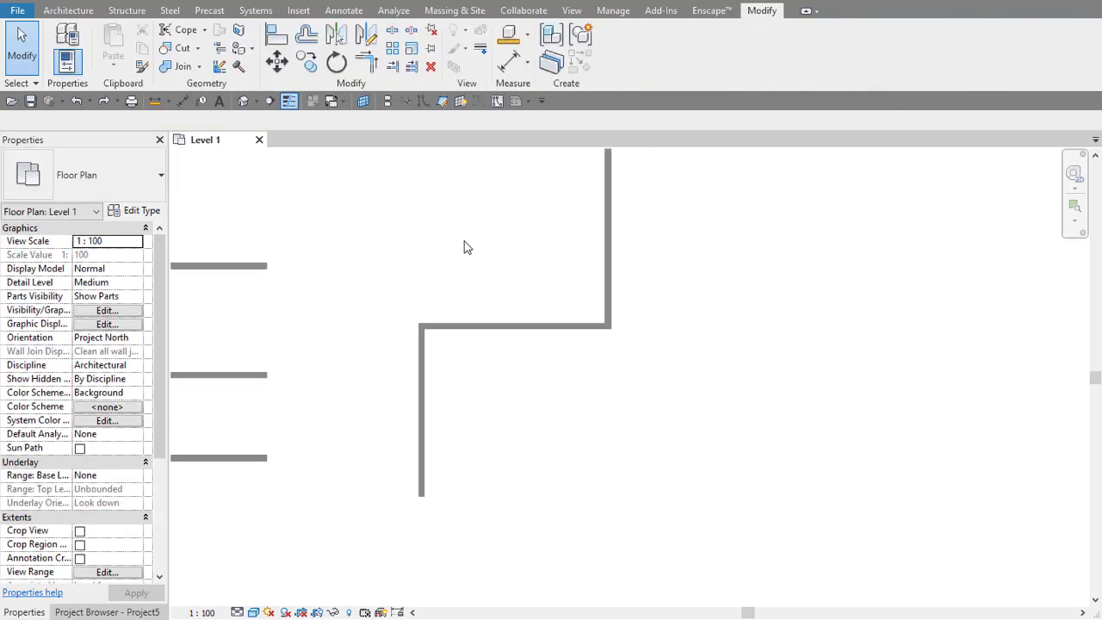
middle_drag(462, 246, 551, 357)
scroll(551, 358, down, 1)
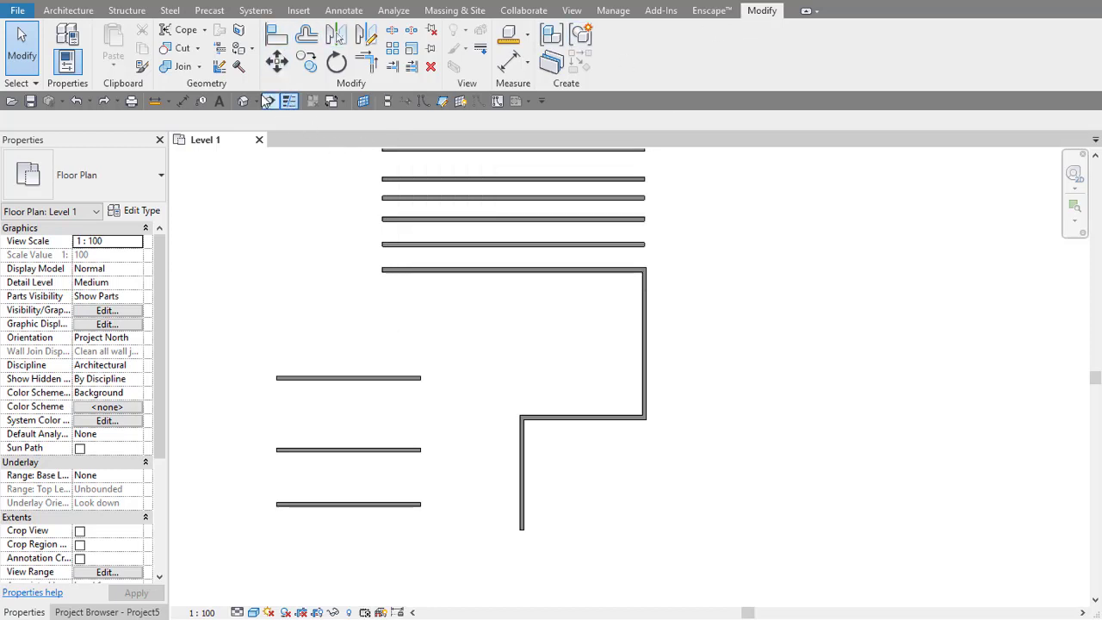
click(277, 39)
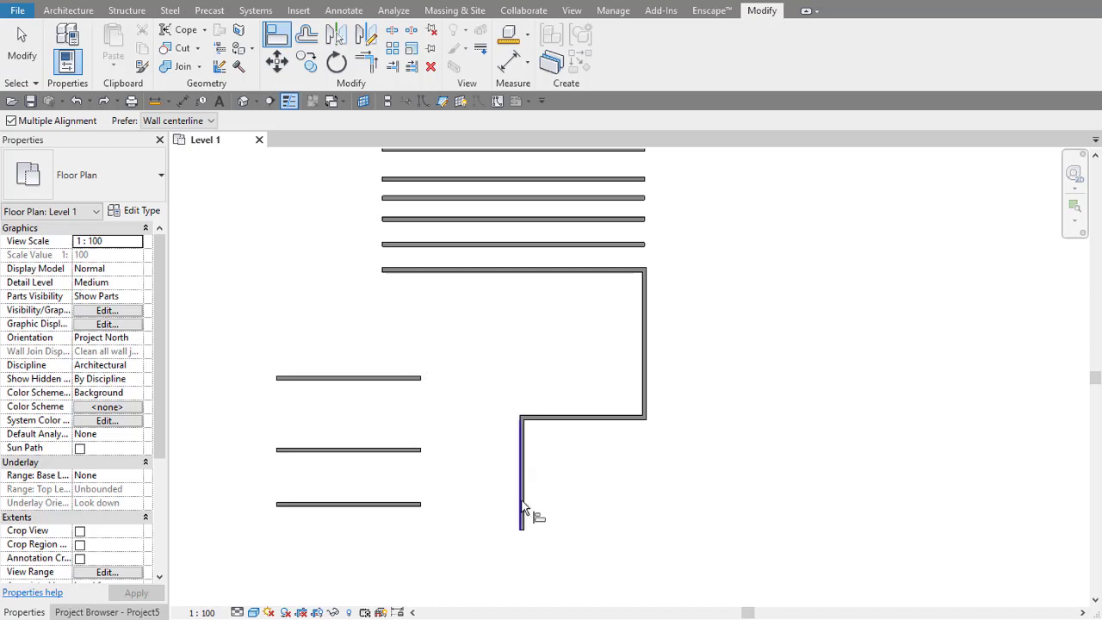
scroll(524, 498, up, 2)
middle_drag(487, 499, 525, 353)
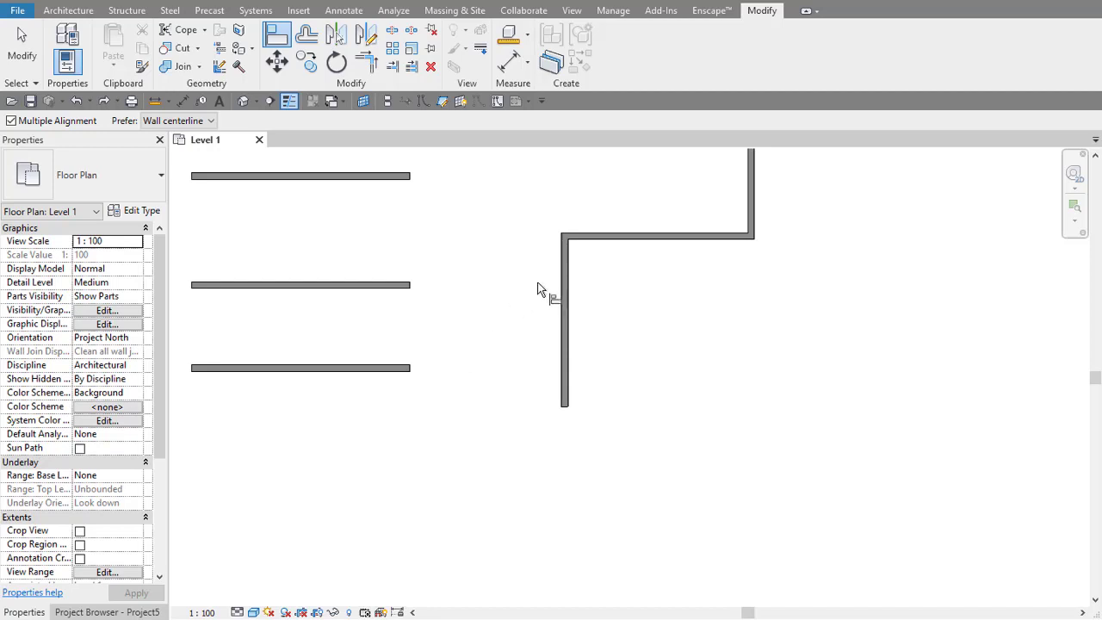
scroll(556, 289, up, 3)
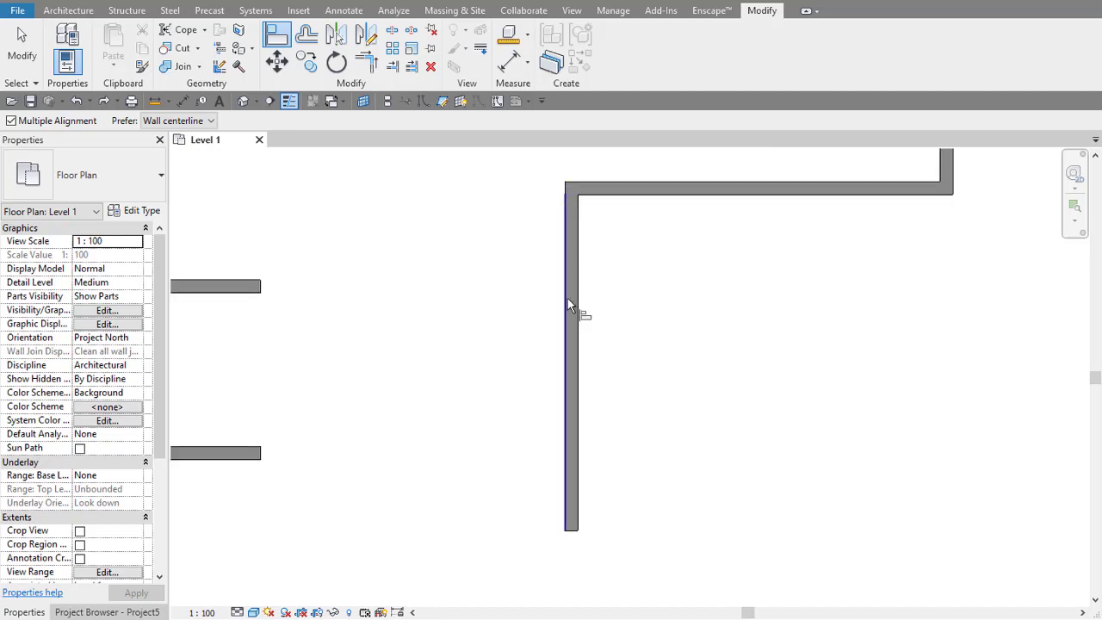
click(567, 303)
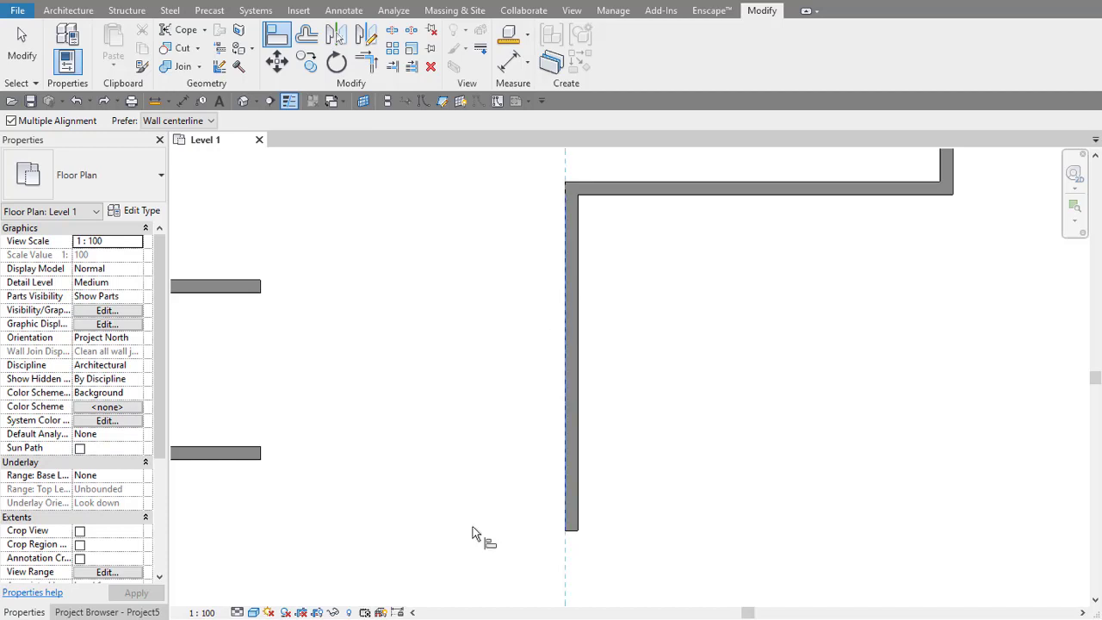
click(261, 287)
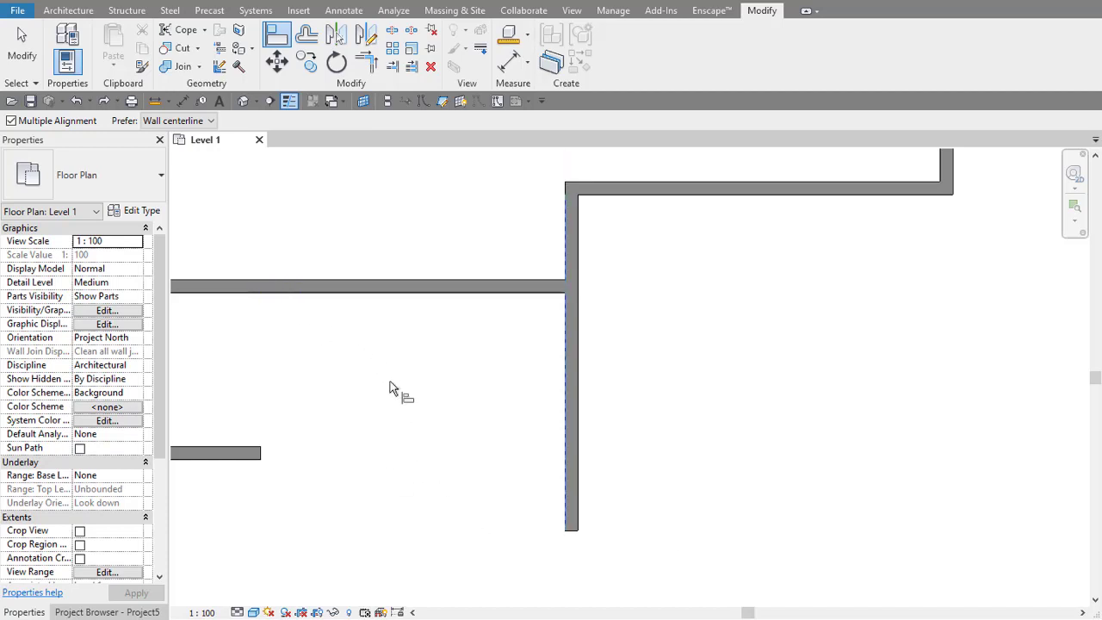
scroll(568, 304, down, 2)
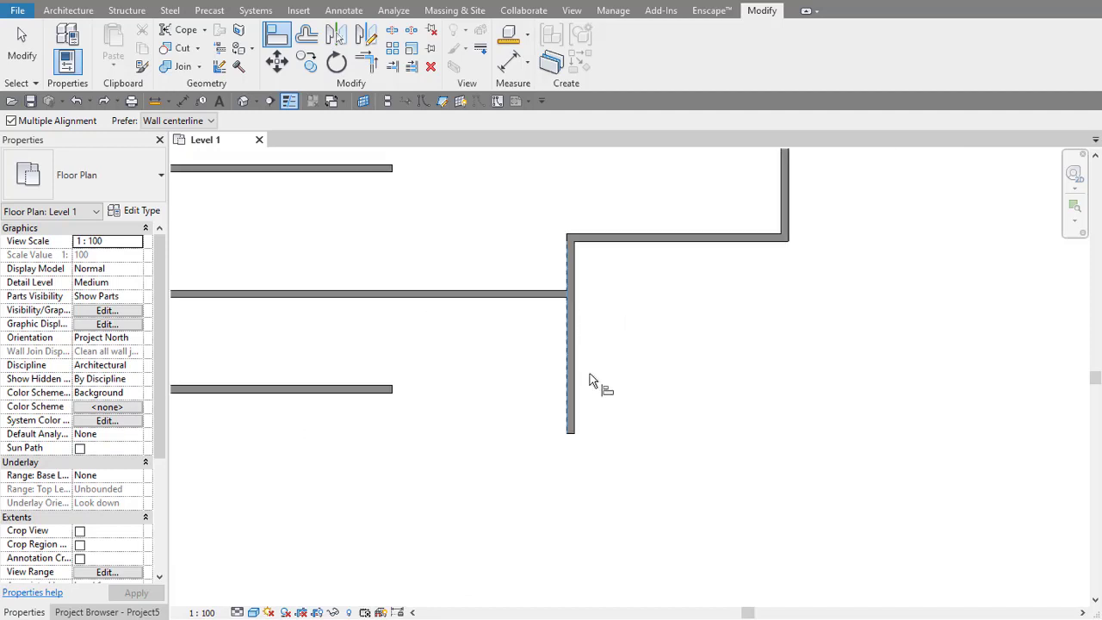
scroll(584, 354, down, 1)
middle_drag(601, 394, 609, 546)
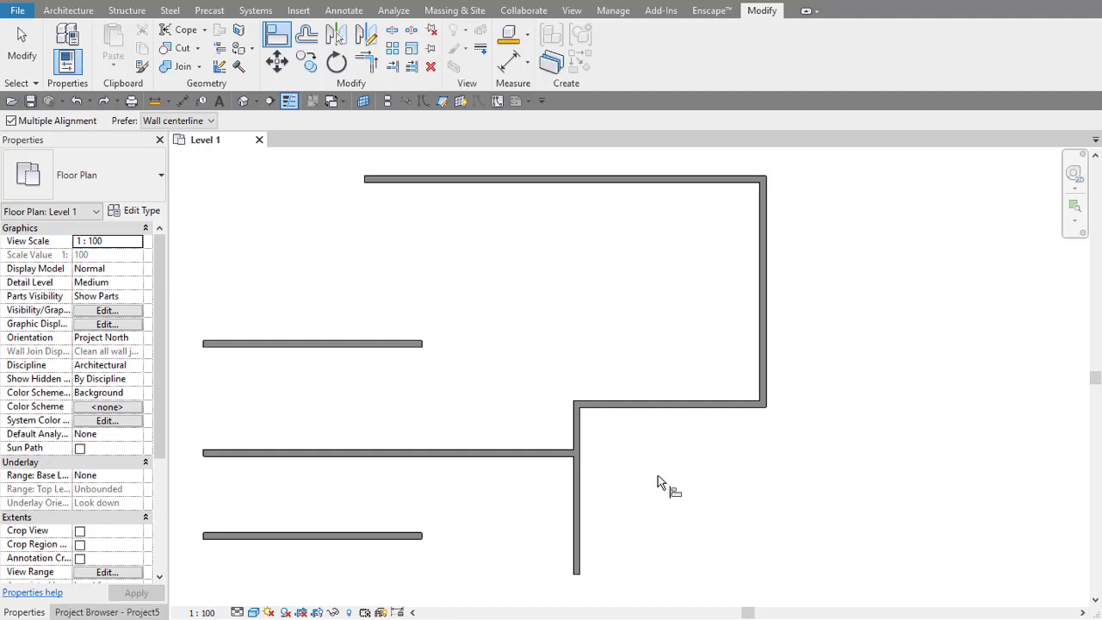
scroll(556, 323, down, 2)
key(Escape)
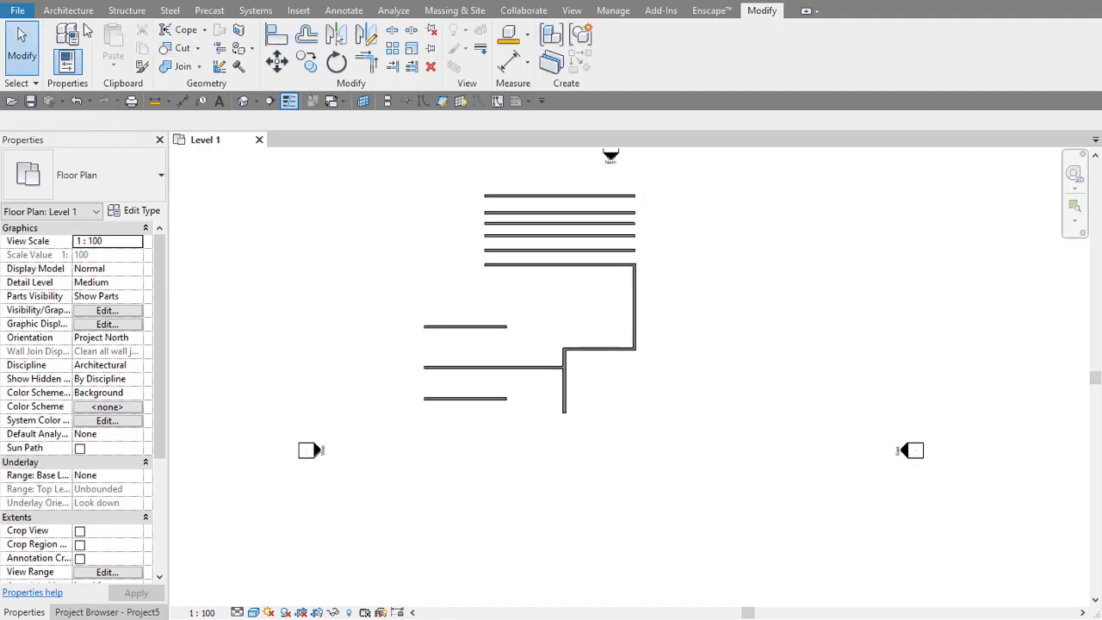
Step: Draw an eight-segment wall chain with WA, dropping down then stepping up to the right
click(68, 10)
key(w)
key(a)
click(505, 440)
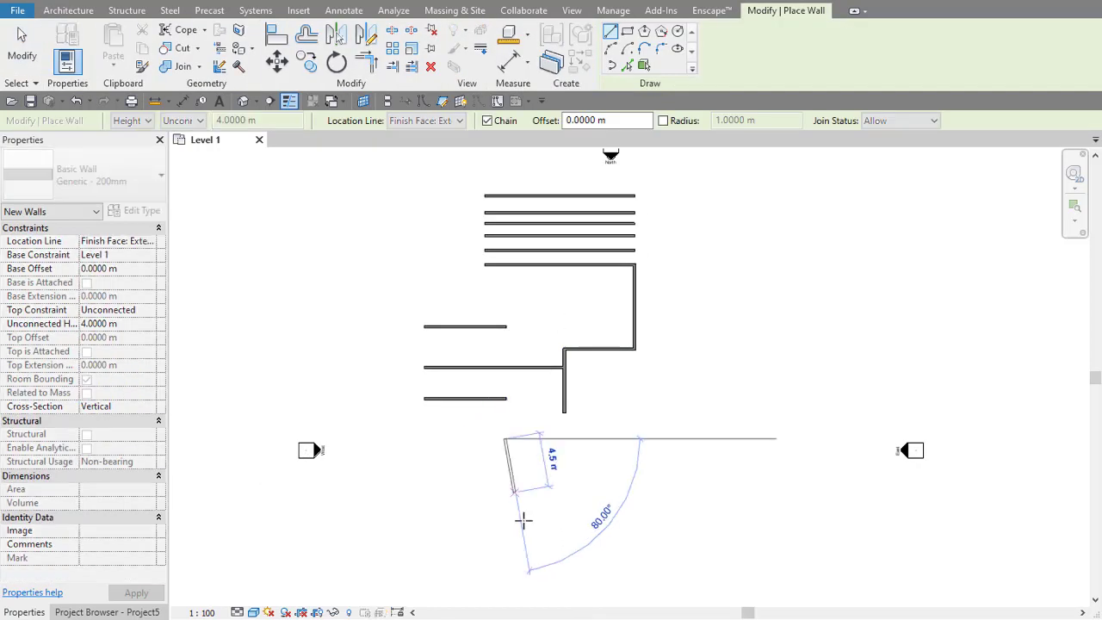
click(505, 551)
click(575, 551)
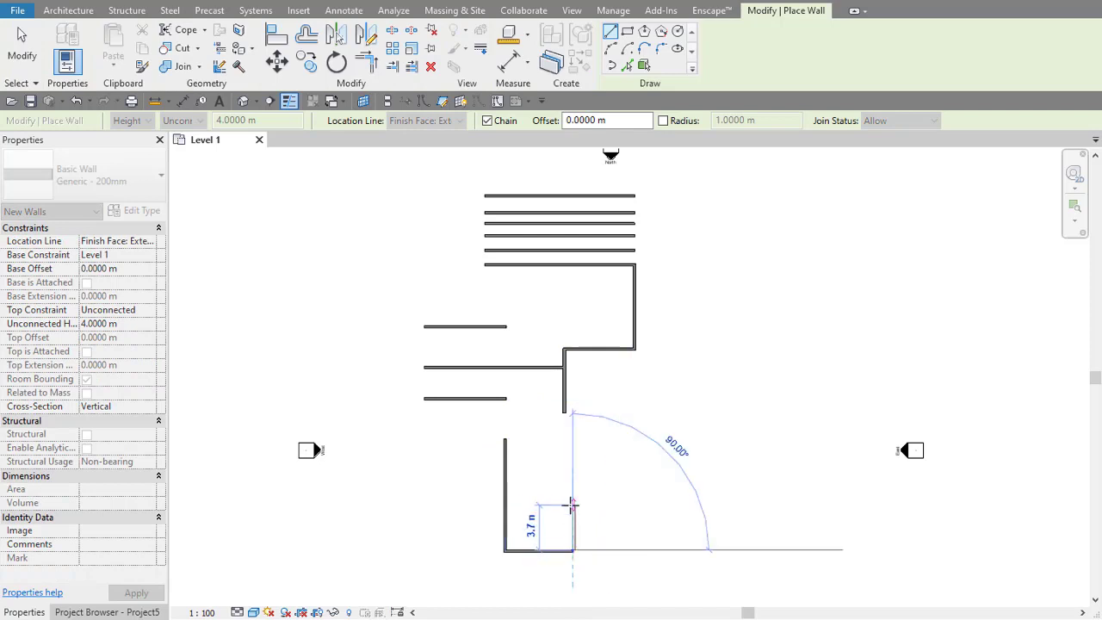
click(575, 504)
click(687, 503)
click(688, 448)
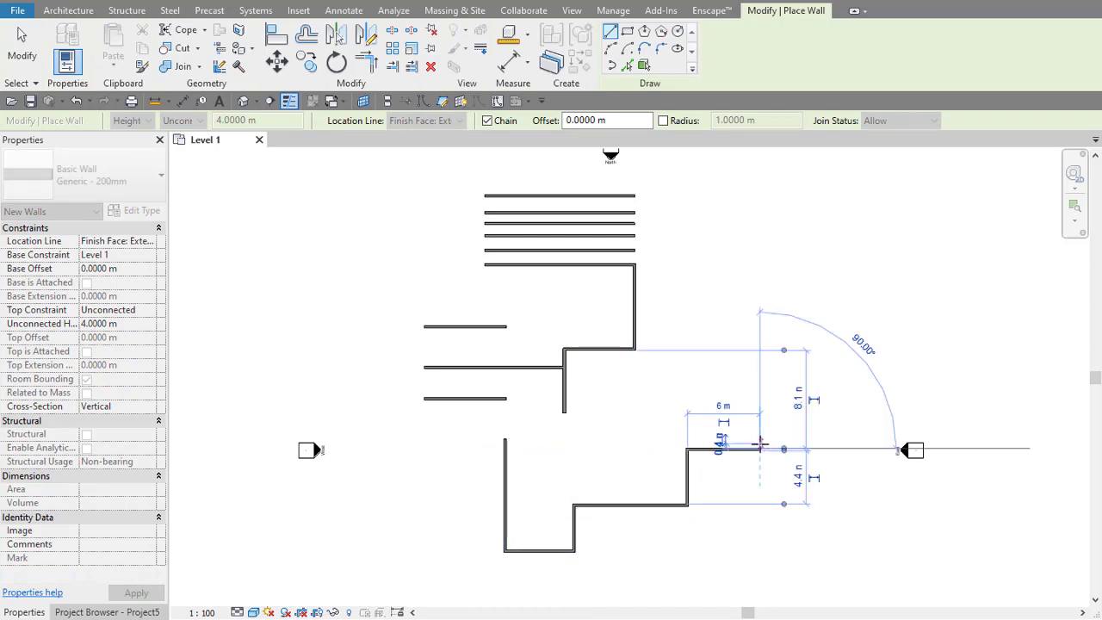
click(759, 448)
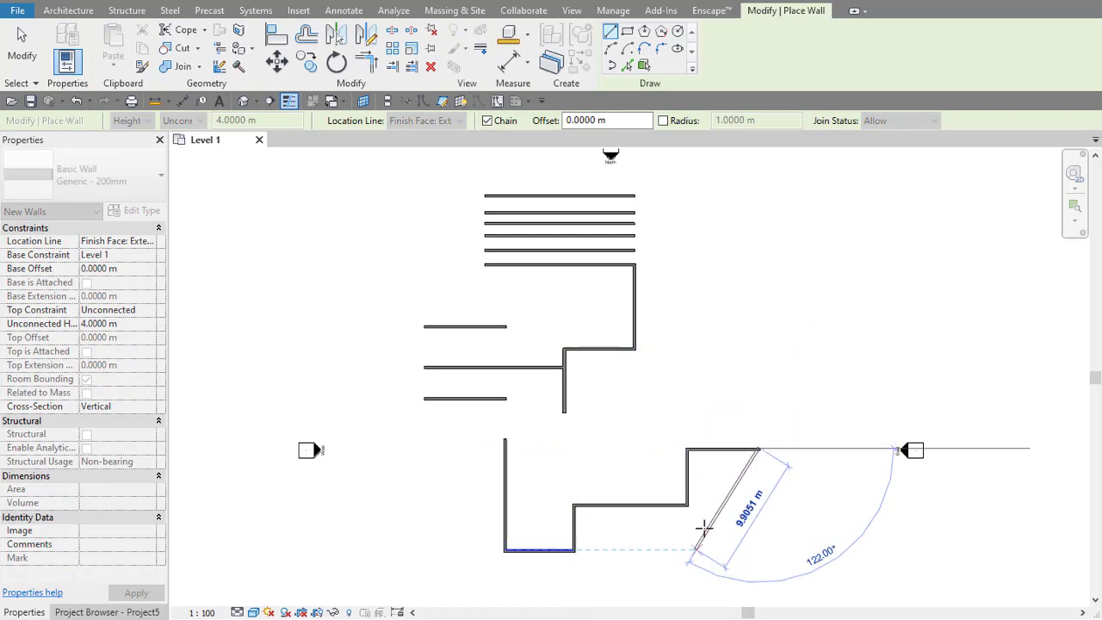
click(761, 407)
click(811, 407)
key(Escape)
key(Escape)
scroll(701, 459, up, 1)
scroll(682, 451, up, 1)
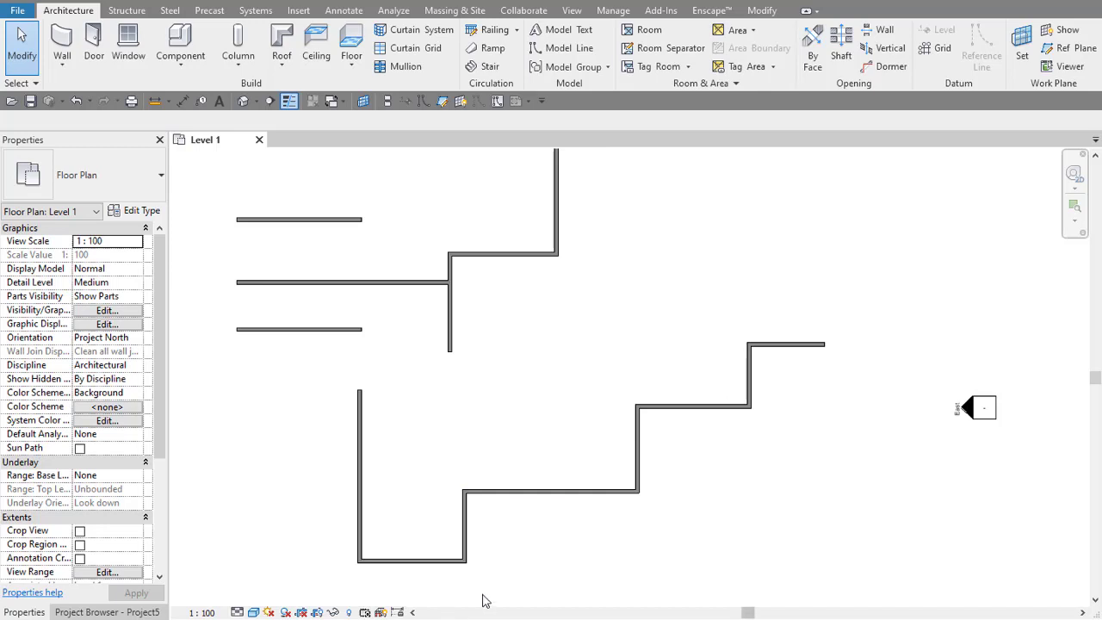
Step: Align the top step's wall to the lower step line, dismissing the reversed-element error
click(758, 10)
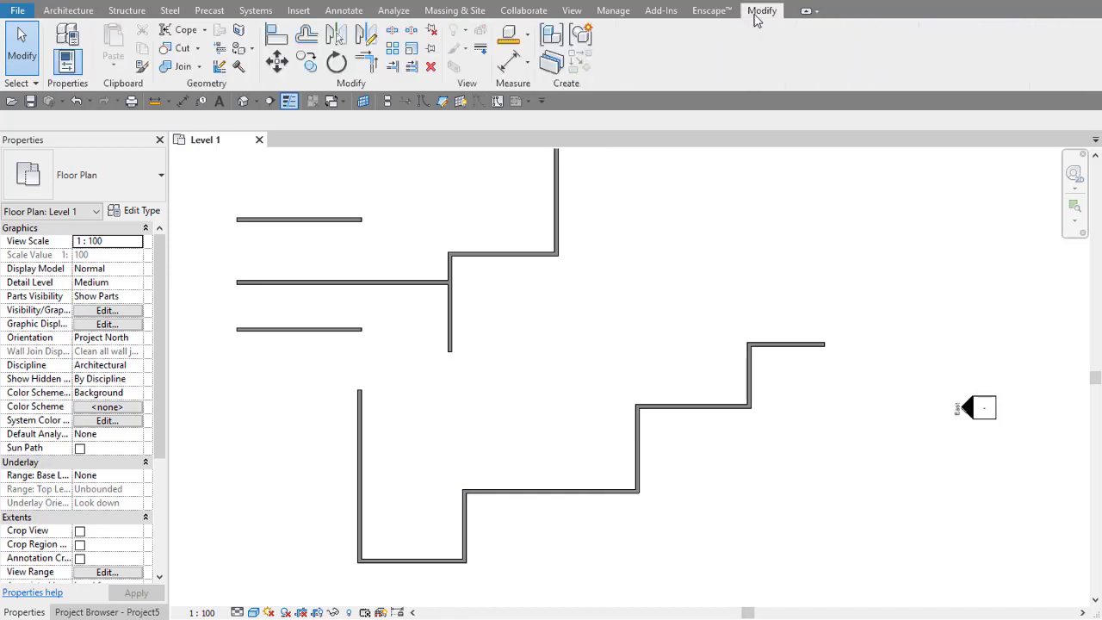
click(275, 39)
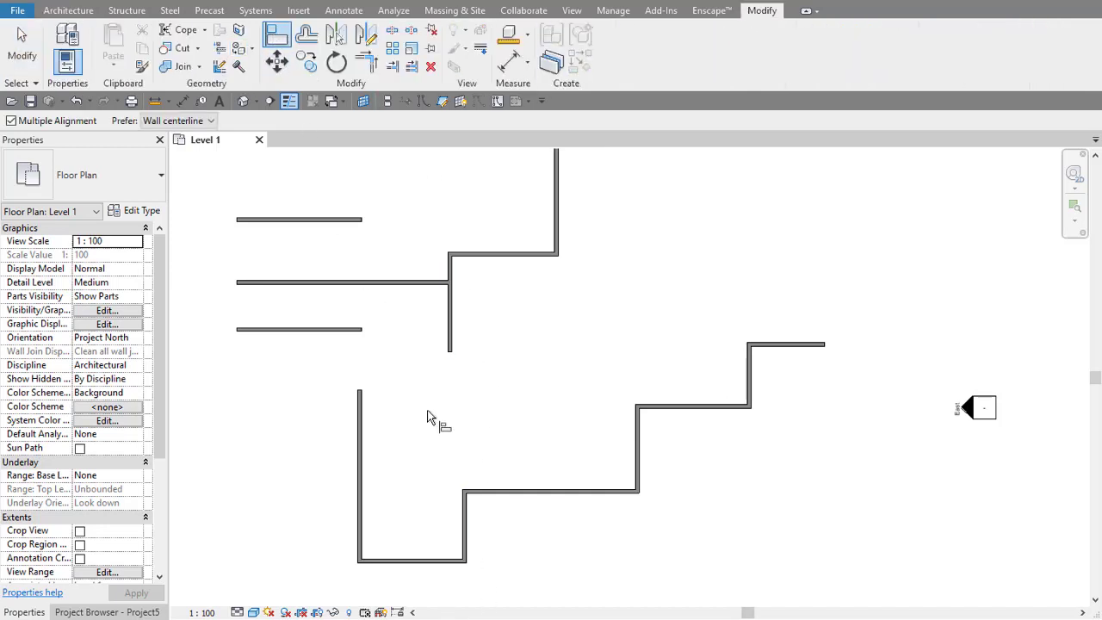
click(553, 489)
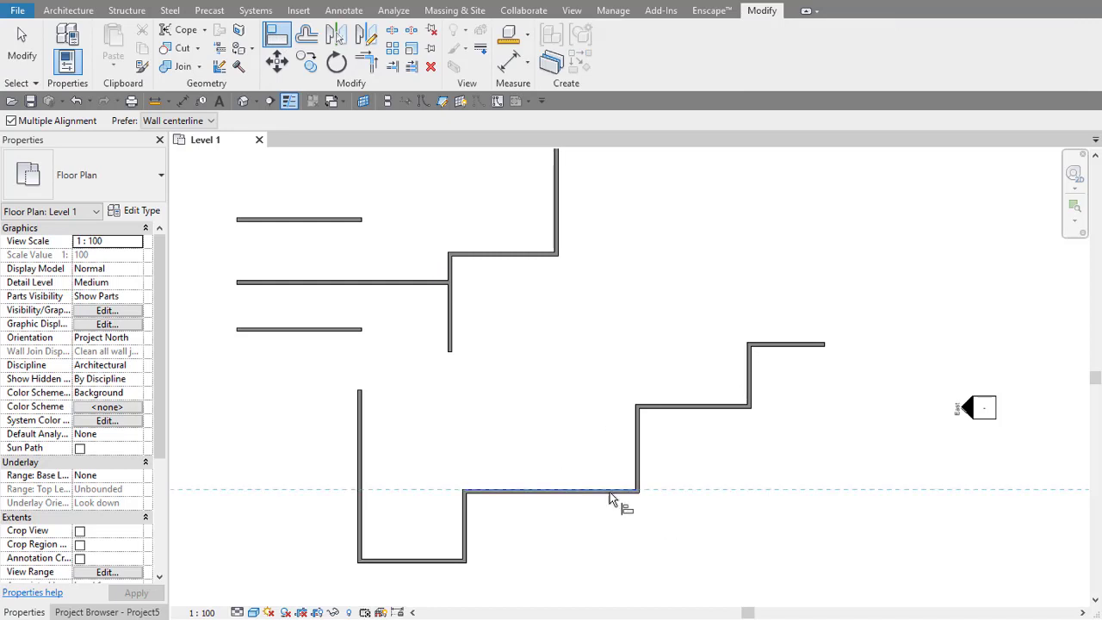
scroll(789, 348, up, 4)
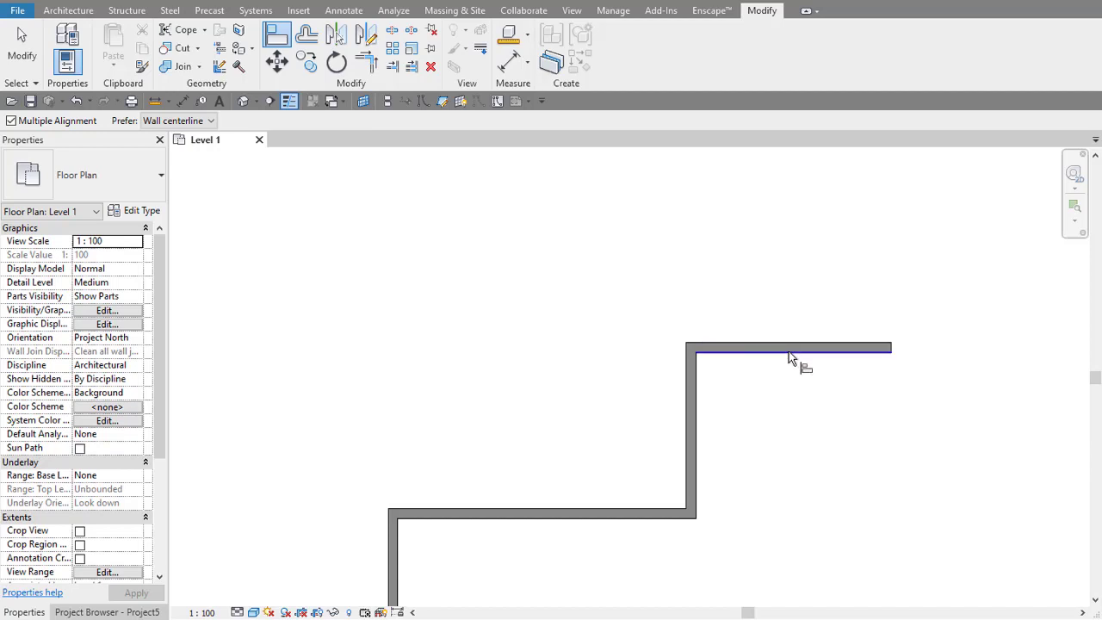
scroll(731, 368, down, 3)
scroll(719, 383, down, 1)
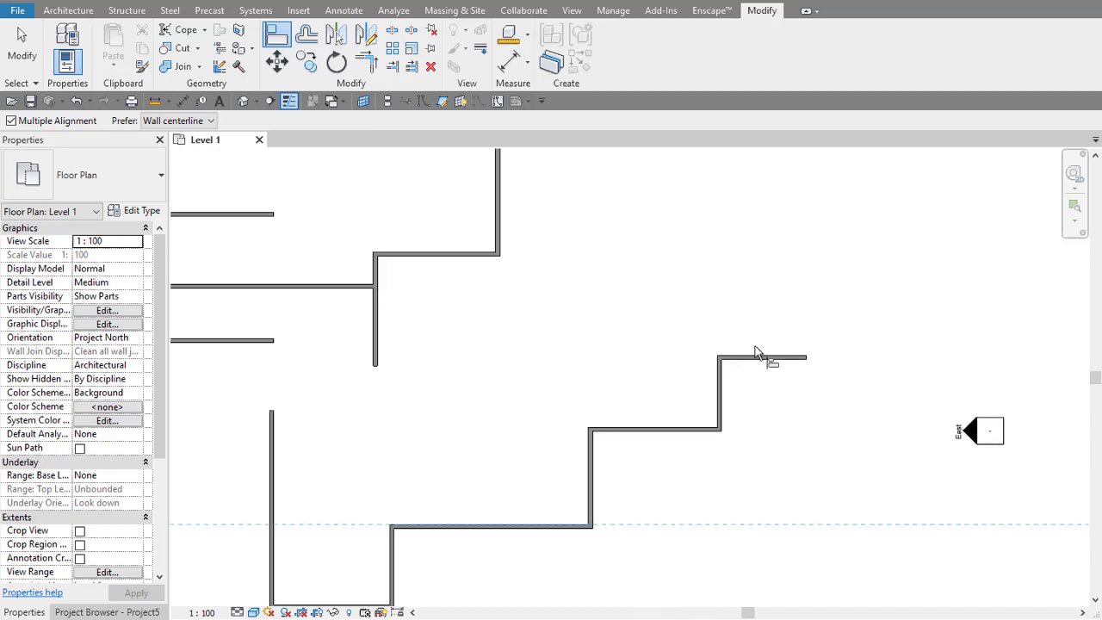
scroll(756, 353, up, 4)
scroll(688, 401, down, 5)
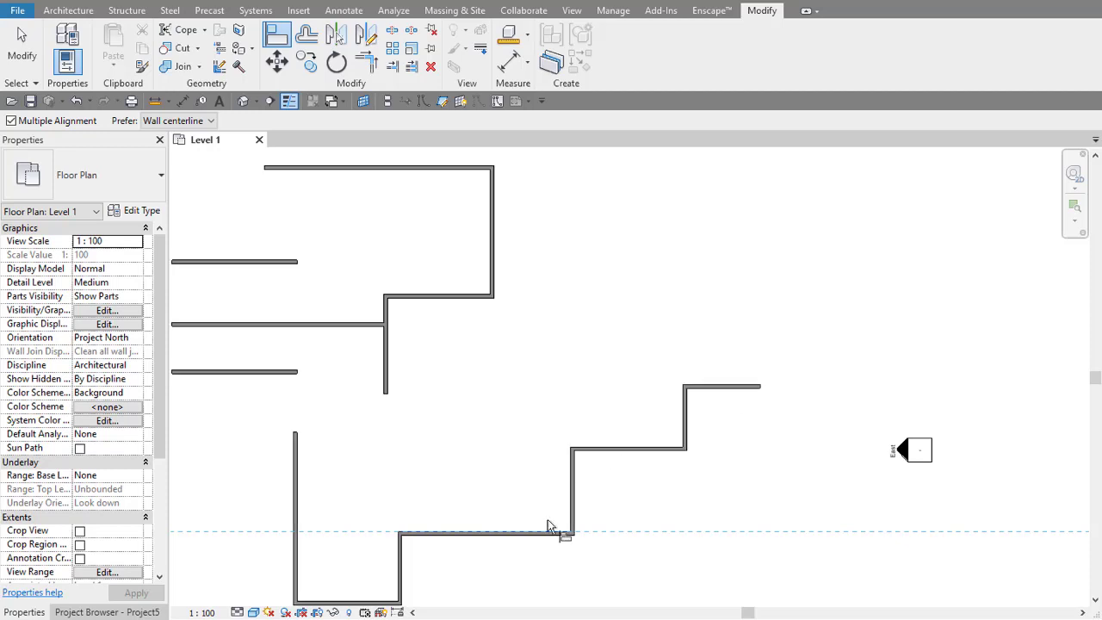
scroll(719, 422, up, 2)
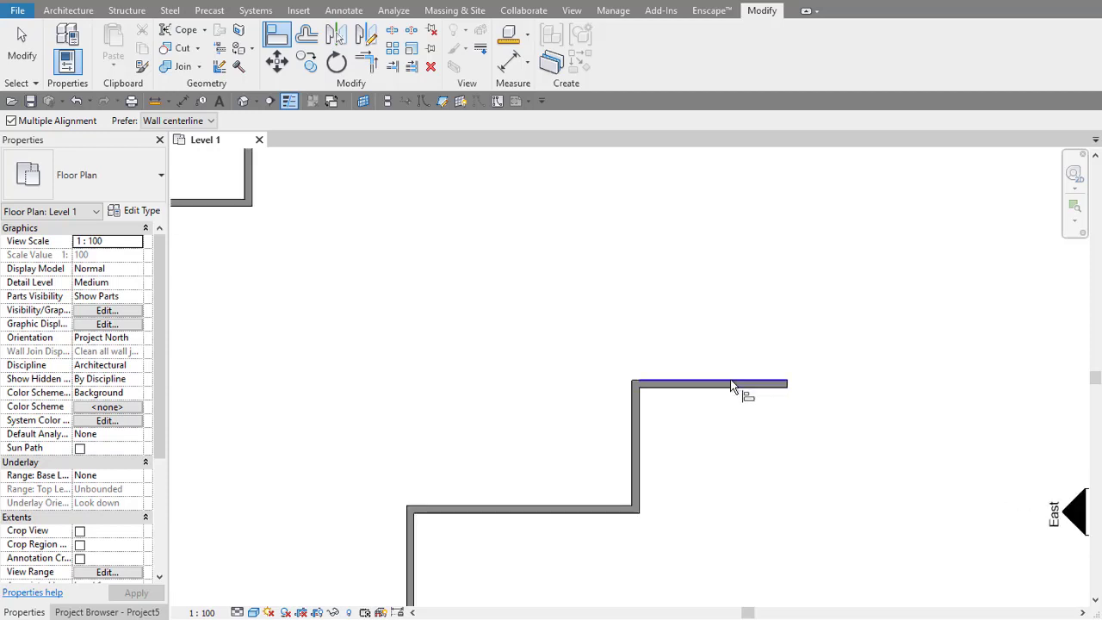
click(732, 386)
scroll(728, 396, down, 3)
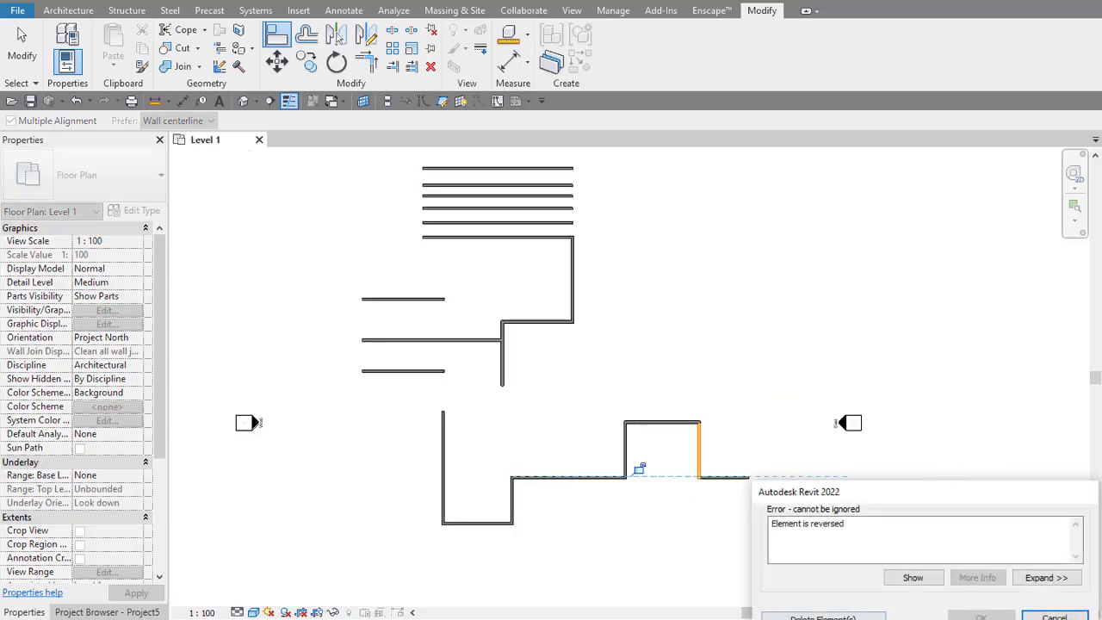
key(Escape)
Step: Align the upper short wall's end to the right vertical wall to extend it
scroll(699, 457, up, 3)
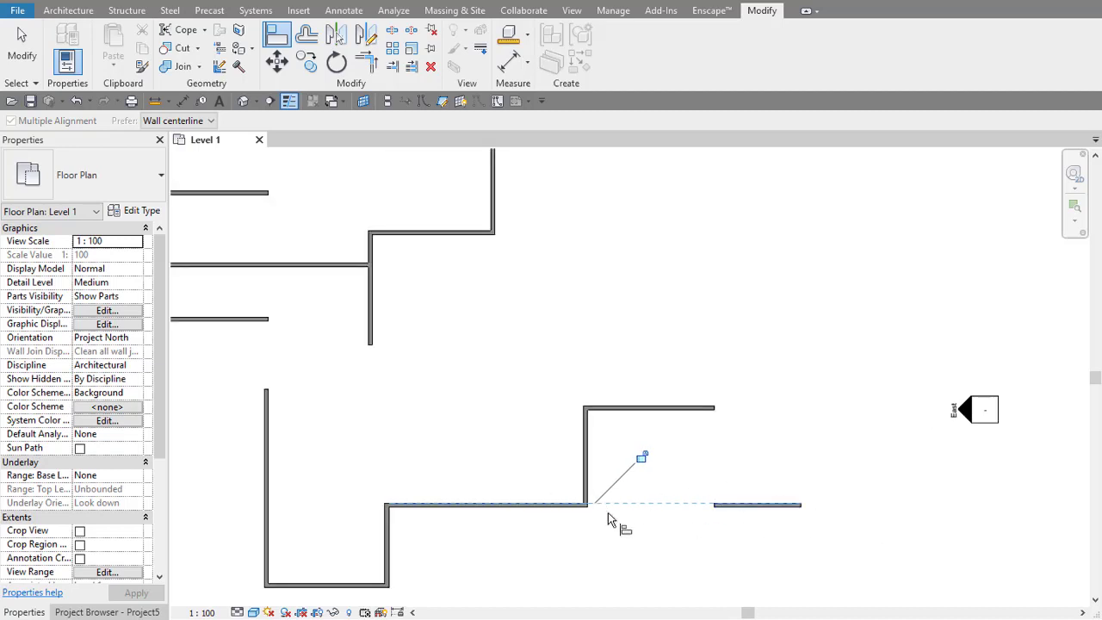
scroll(534, 473, down, 3)
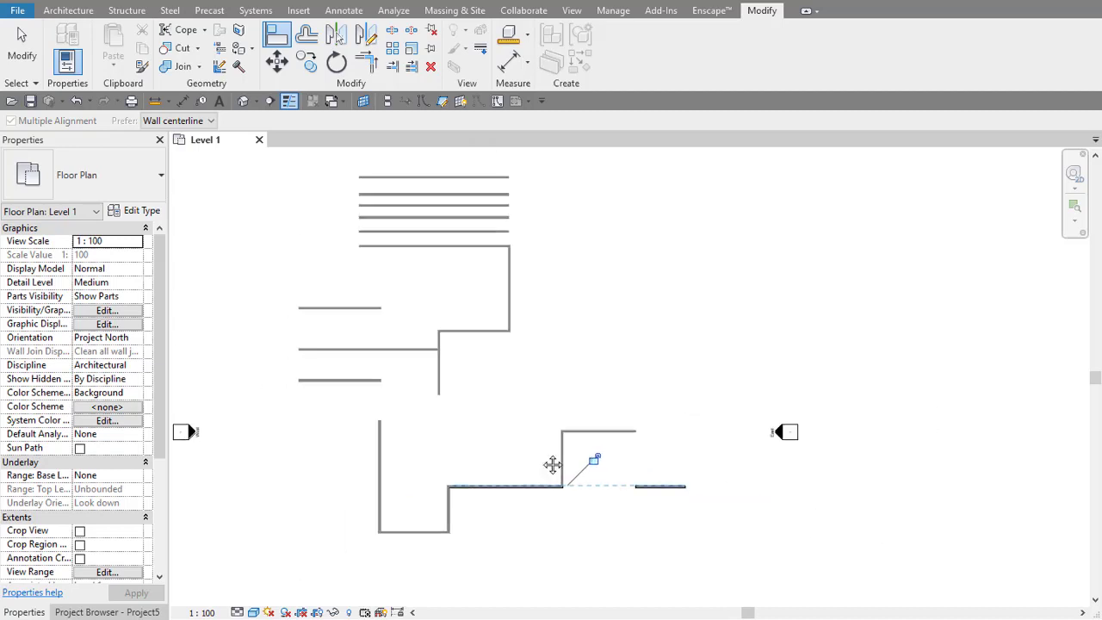
scroll(519, 399, up, 1)
scroll(469, 375, up, 2)
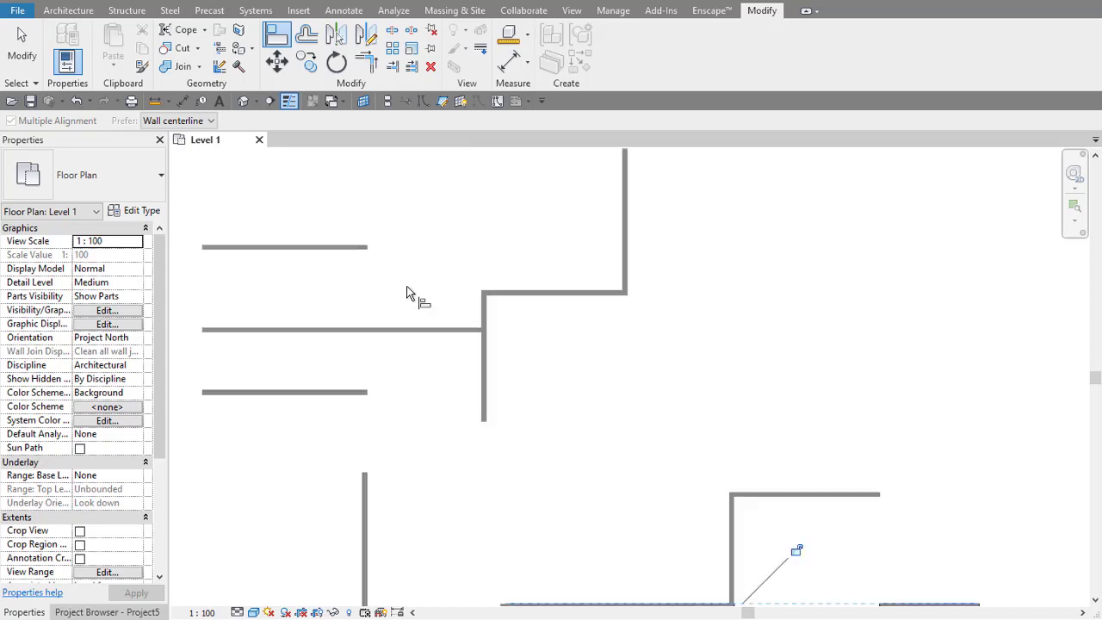
scroll(413, 297, up, 1)
scroll(431, 337, down, 2)
scroll(453, 371, up, 2)
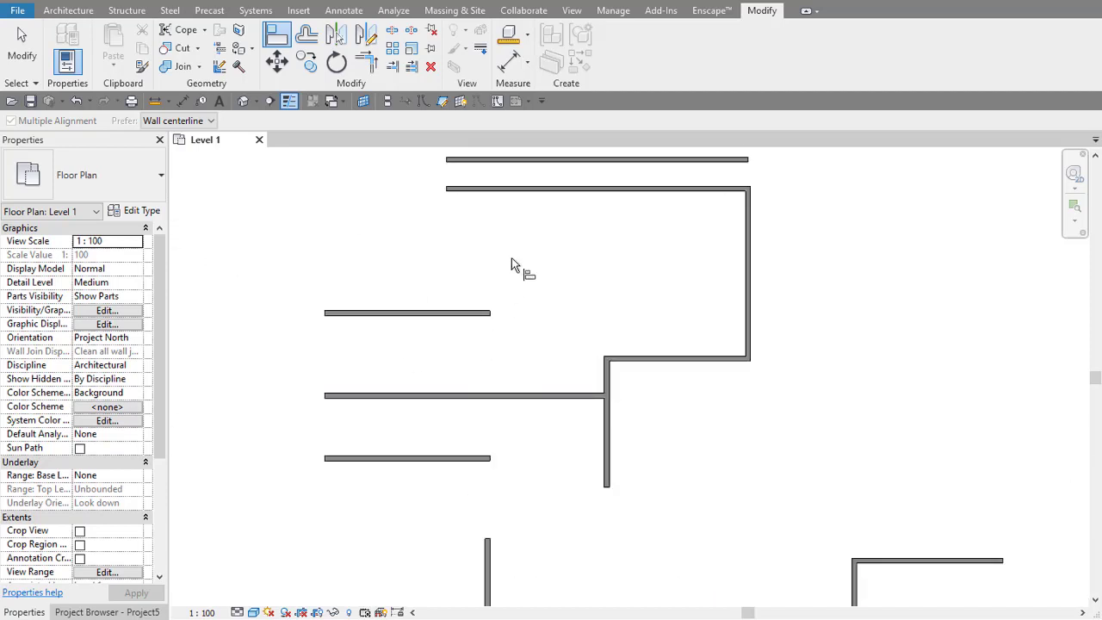
key(ctrl)
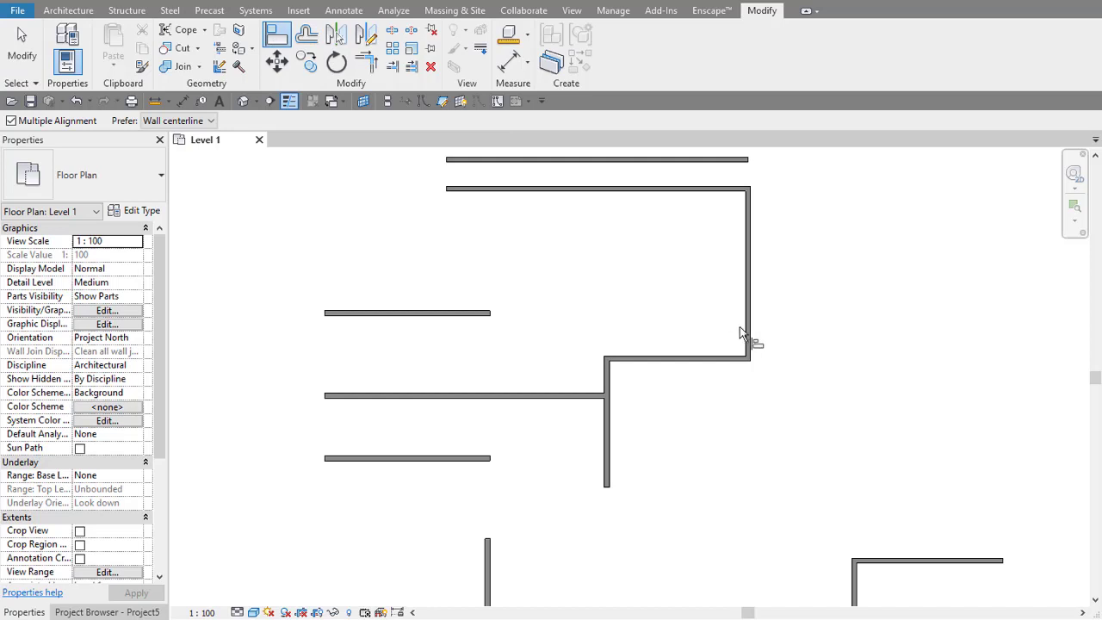
click(742, 328)
click(493, 315)
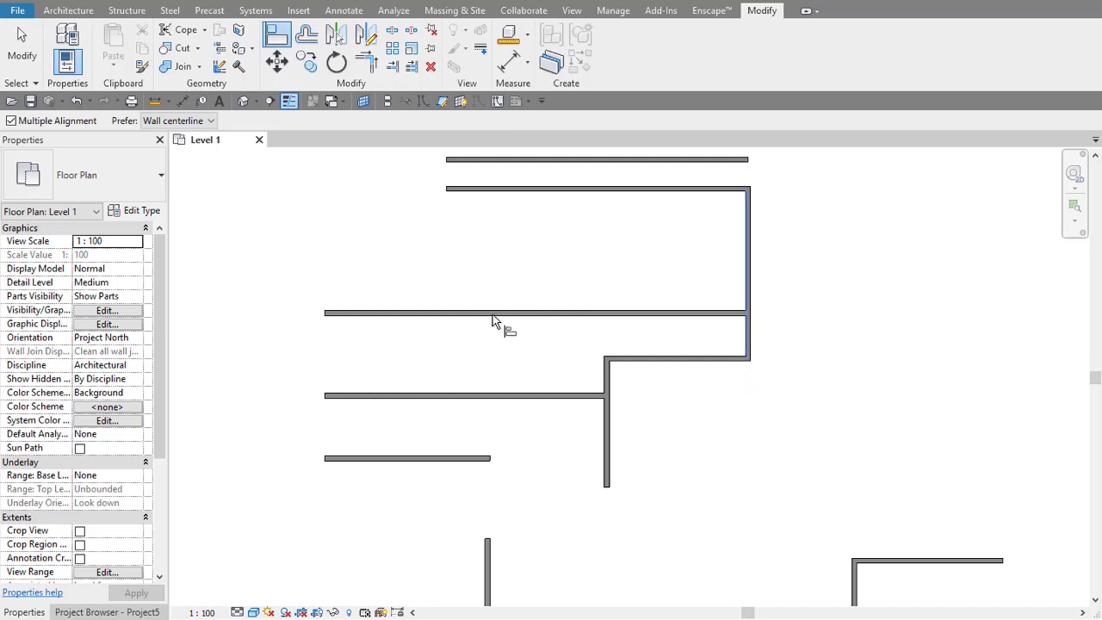
scroll(295, 402, down, 3)
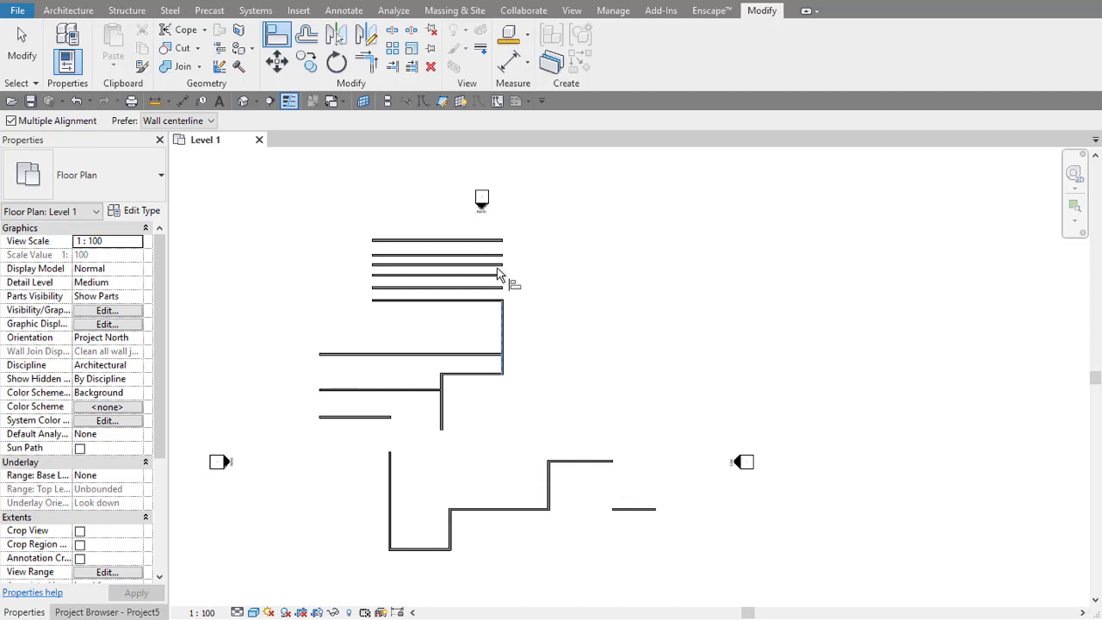
key(Escape)
middle_drag(445, 219, 485, 296)
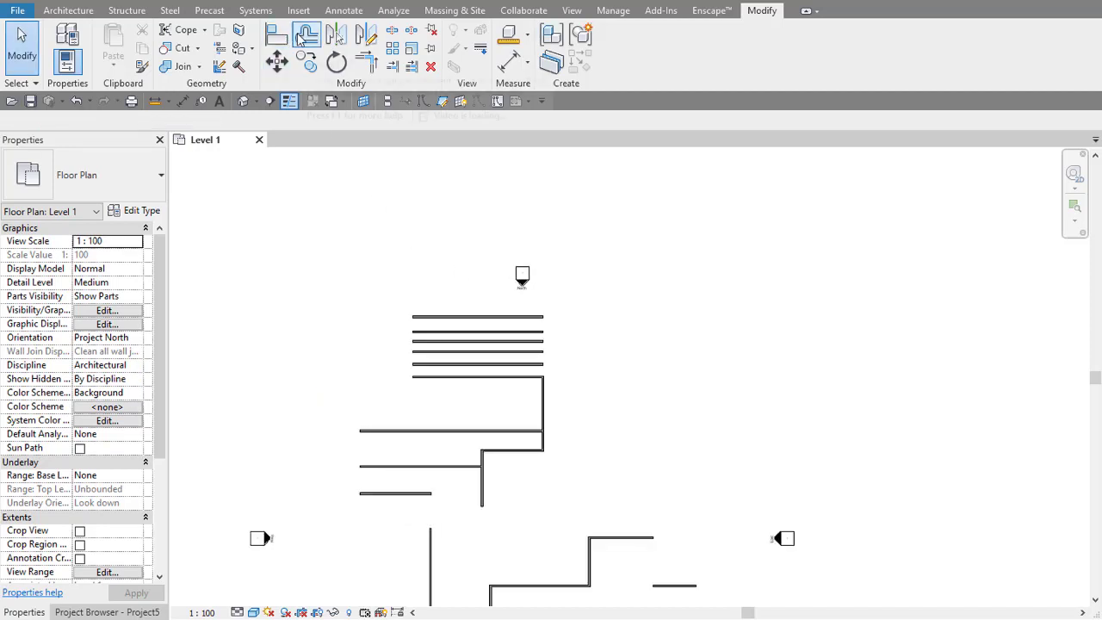
Step: Set the Offset tool to a numerical 1 m distance
click(303, 38)
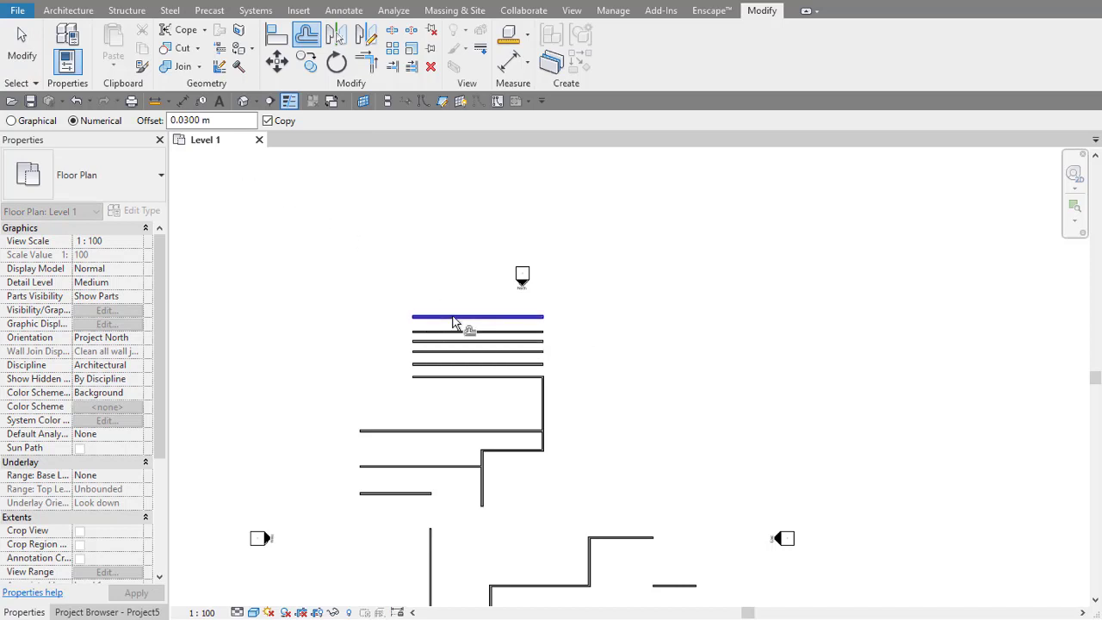
scroll(457, 316, up, 3)
scroll(466, 325, up, 1)
scroll(465, 321, up, 2)
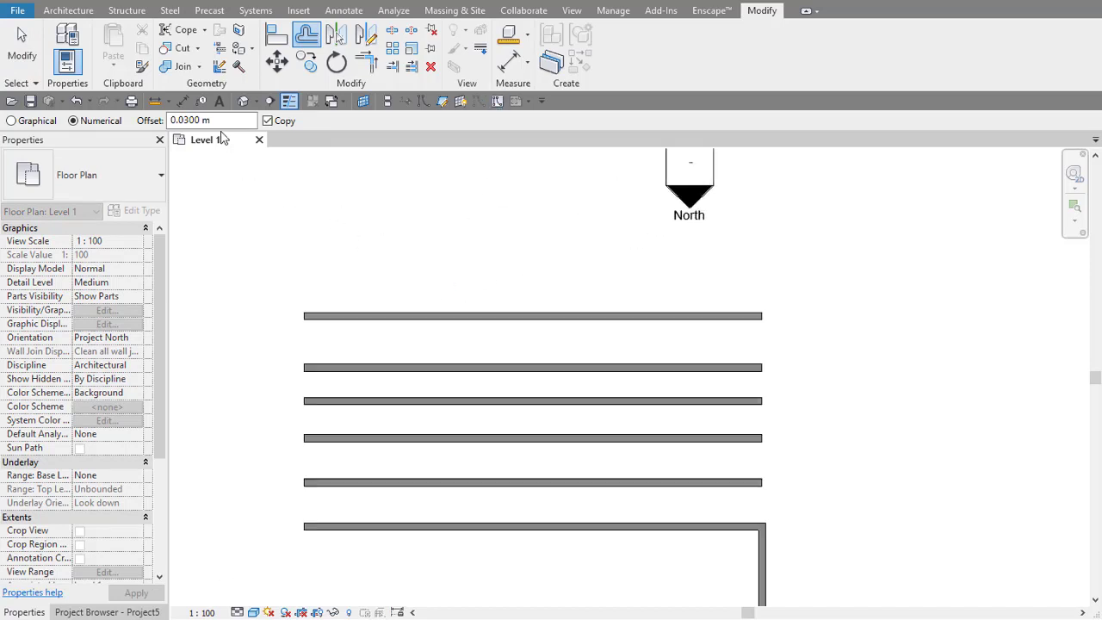
click(228, 121)
key(Return)
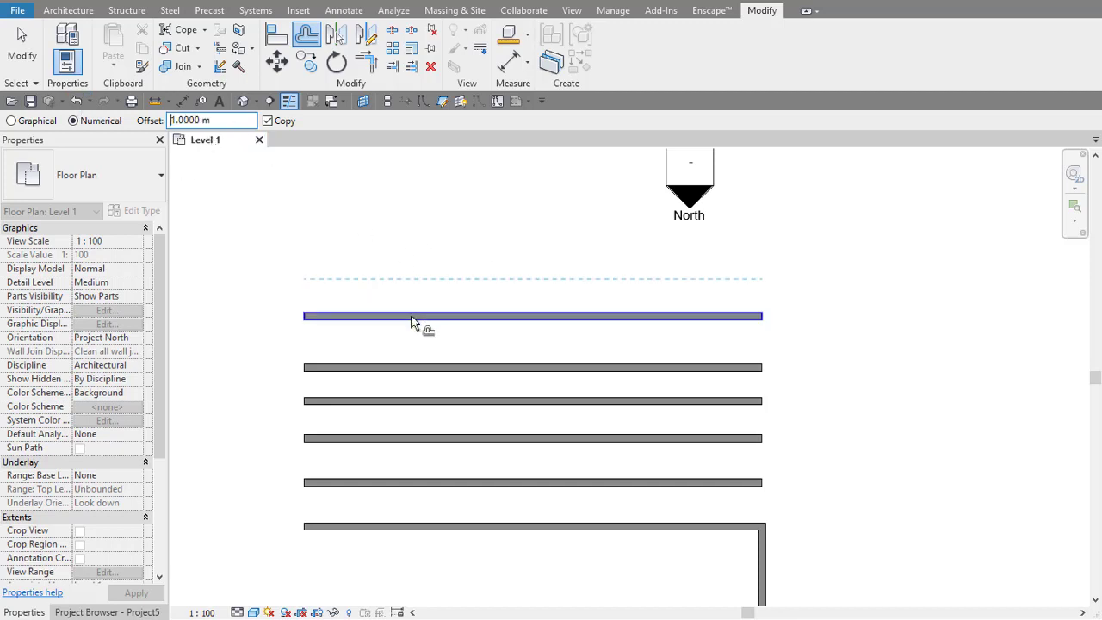
Step: Create 1 m offset copies above and below the walls, then uncheck Copy
scroll(410, 324, up, 3)
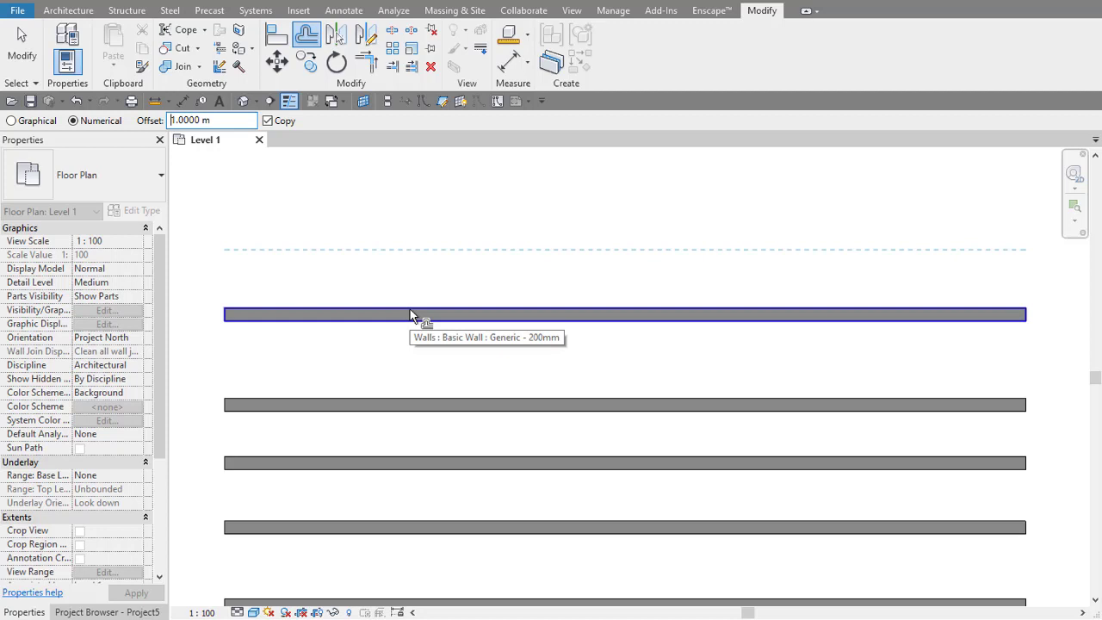
click(410, 309)
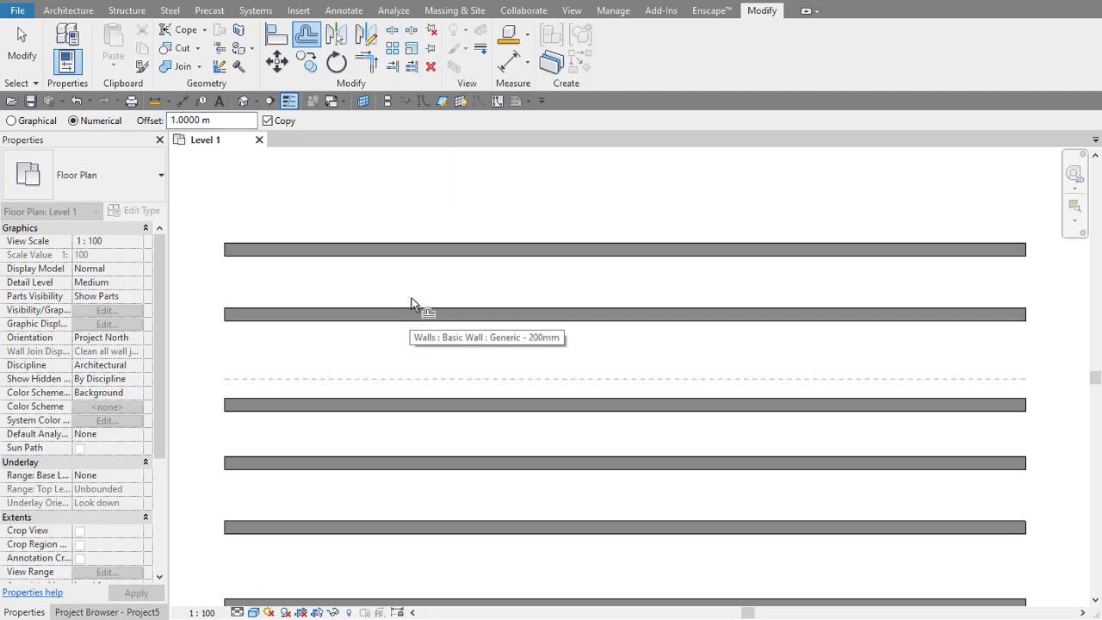
scroll(411, 306, down, 3)
scroll(412, 303, up, 5)
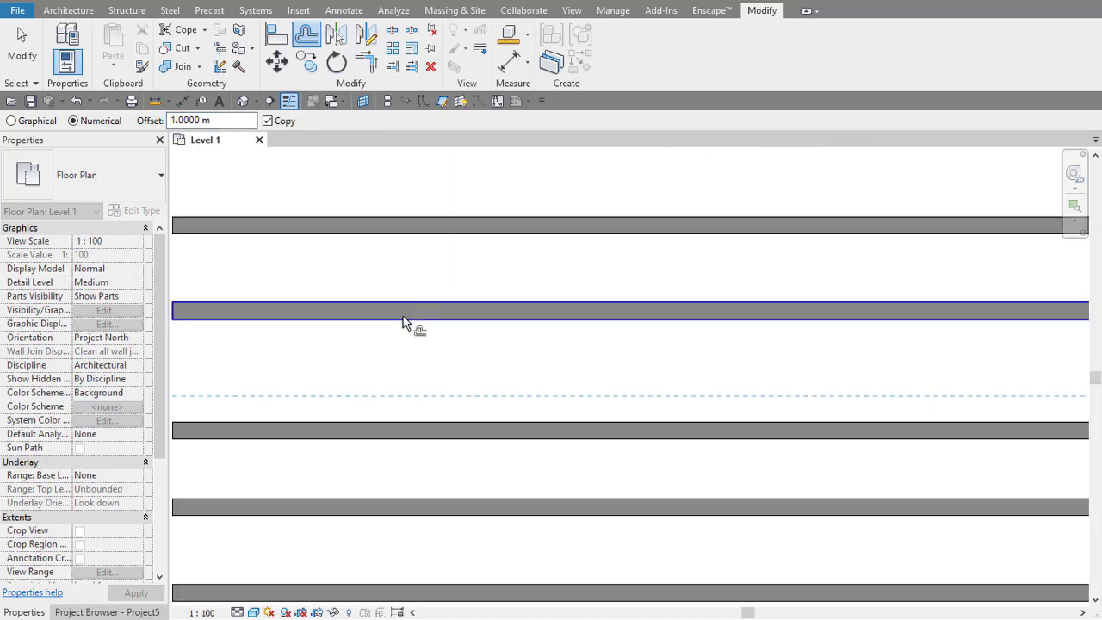
click(404, 315)
scroll(403, 315, down, 5)
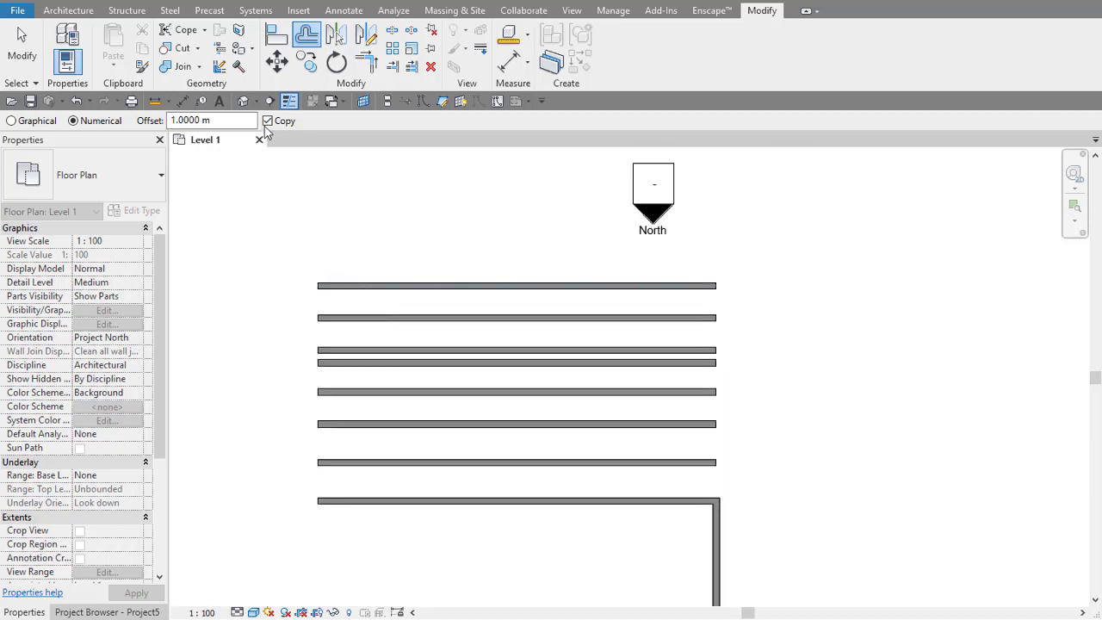
click(368, 290)
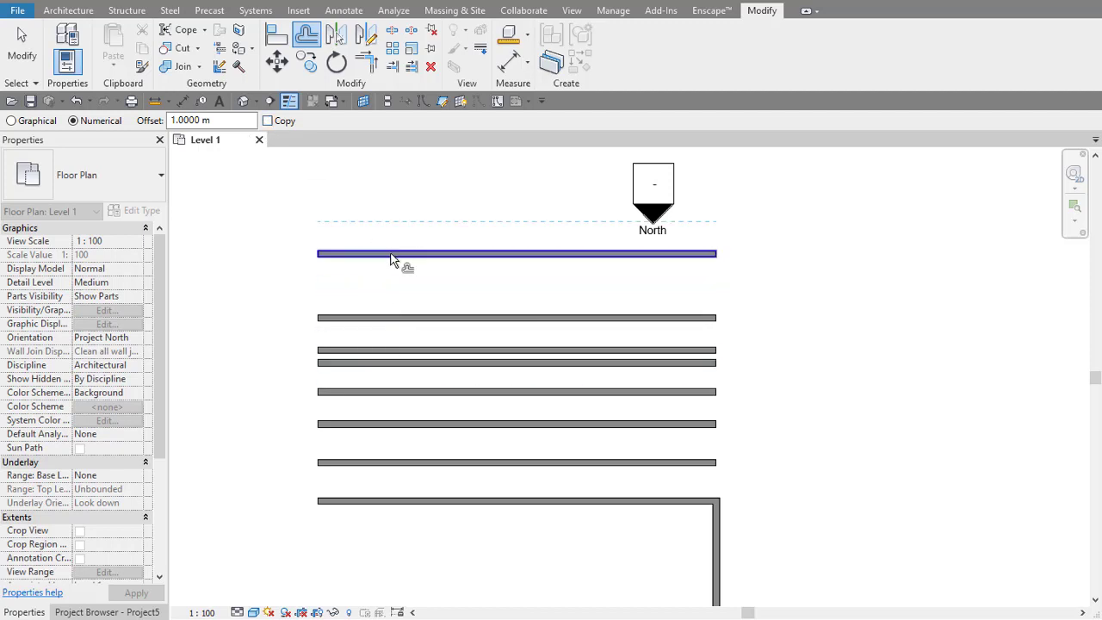
Step: Offset the top wall up 1 m without copying, then re-enable Copy and add an offset copy above it
click(391, 252)
middle_drag(392, 225, 396, 334)
click(395, 333)
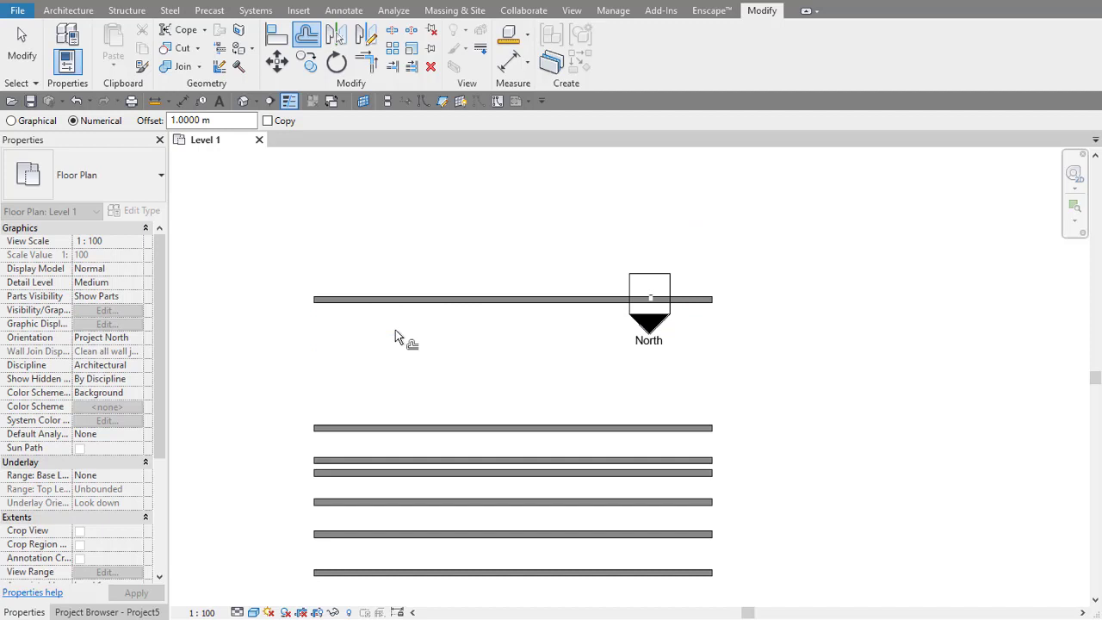
click(267, 121)
click(353, 301)
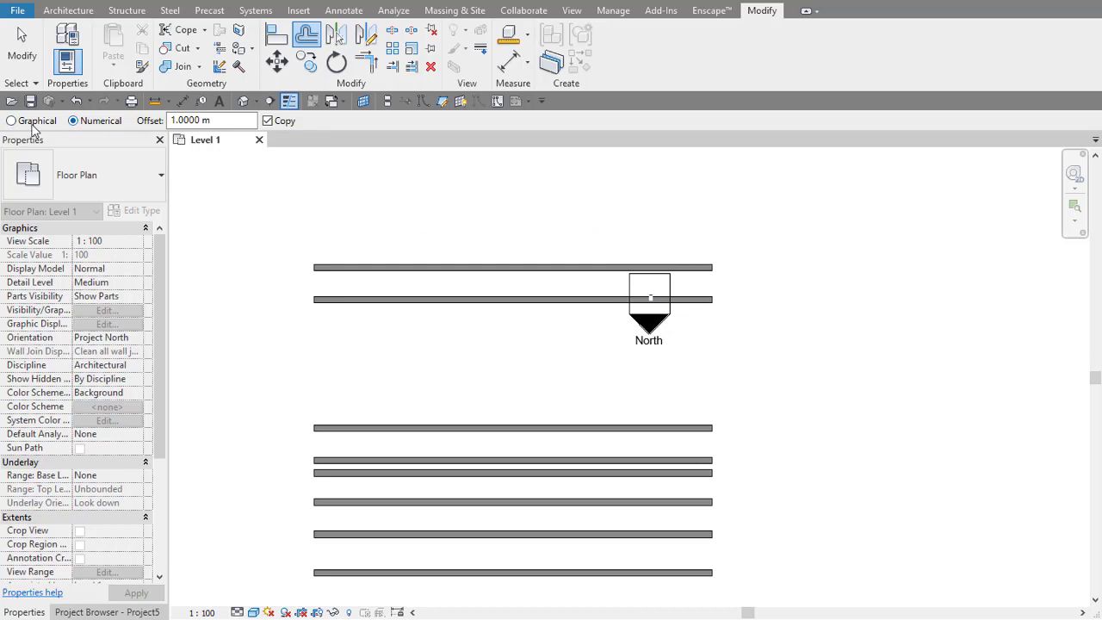
Step: Use a Graphical offset to place a copy 1.7 m above the top wall, then restore Numerical
click(11, 122)
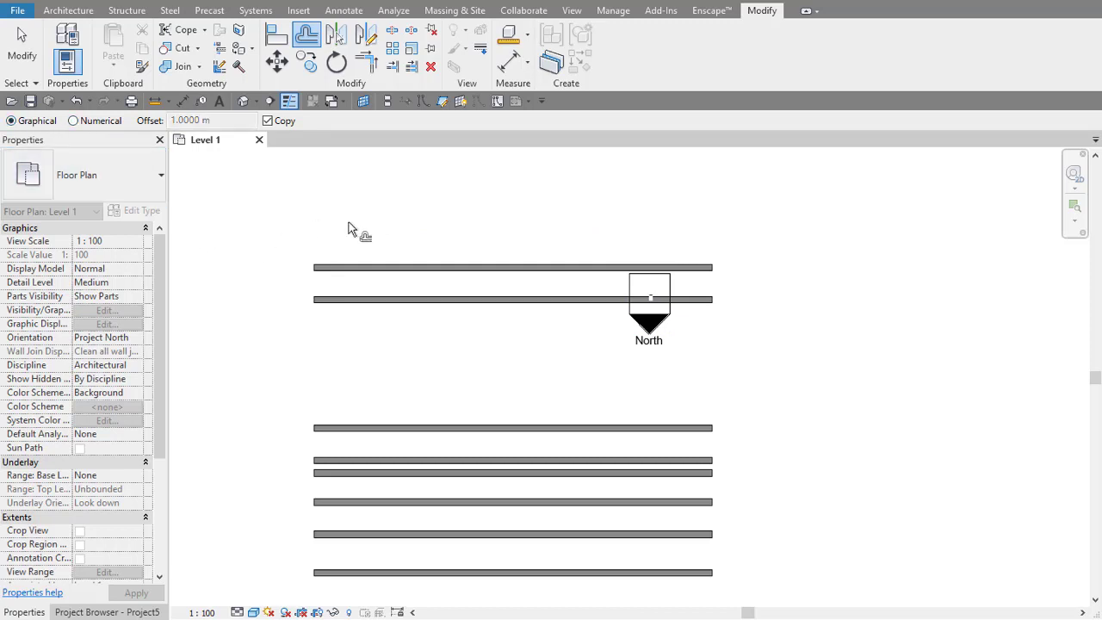
click(367, 267)
click(364, 266)
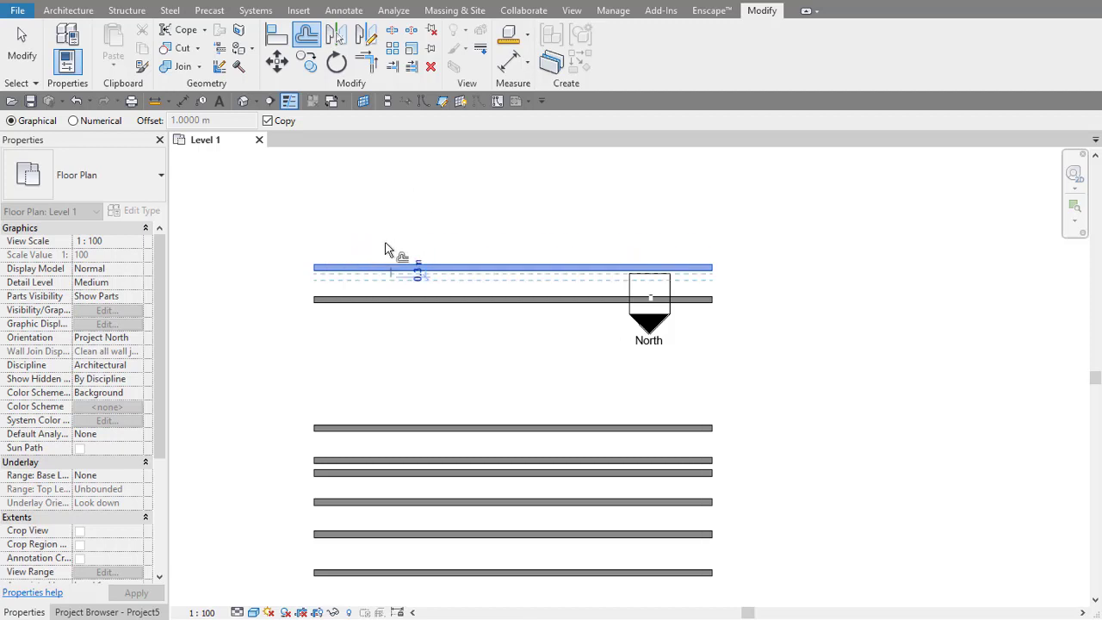
key(Escape)
click(385, 270)
key(o)
key(f)
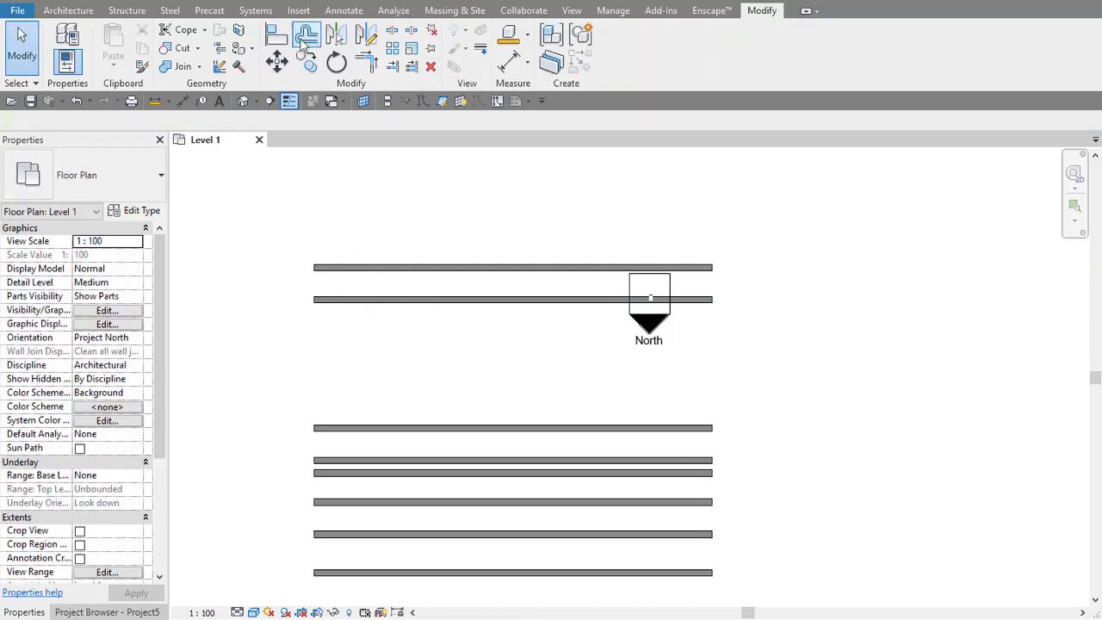
click(393, 266)
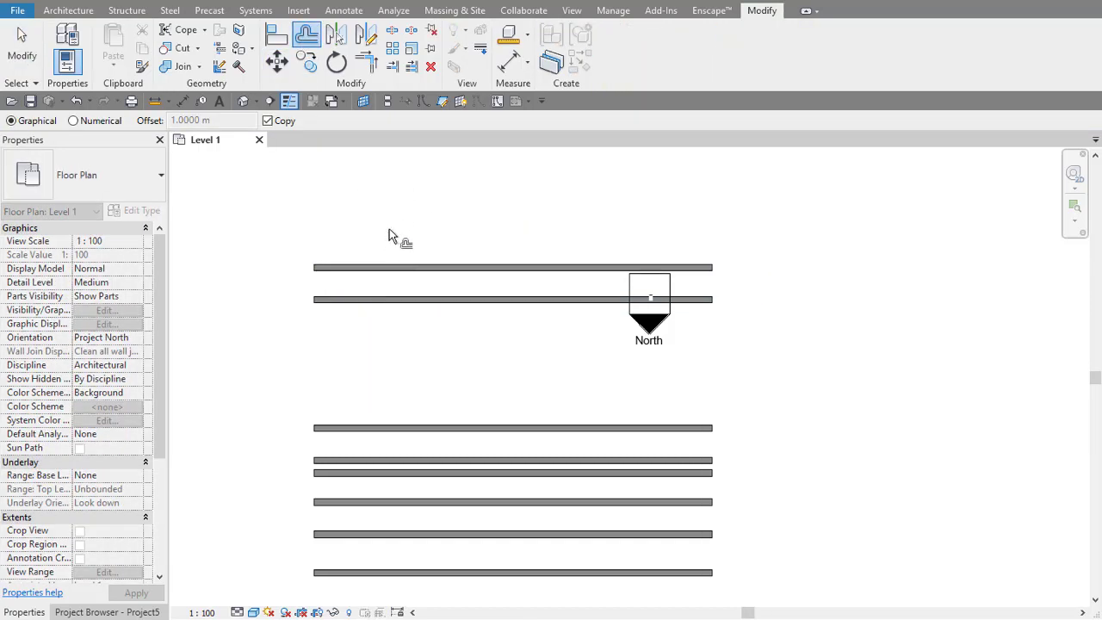
scroll(389, 165, down, 1)
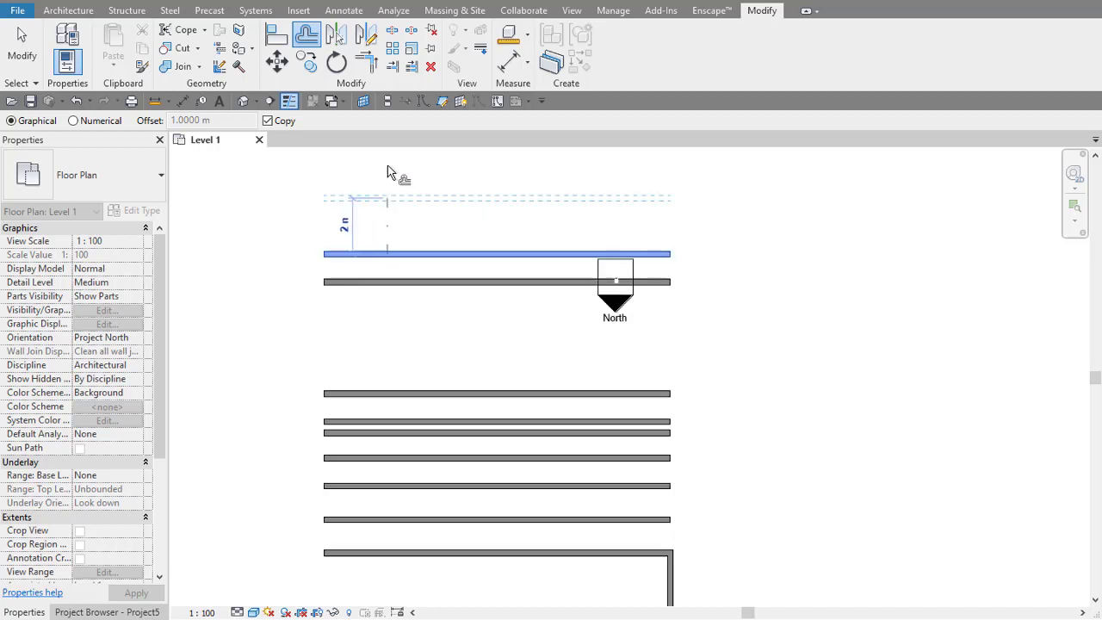
text(12)
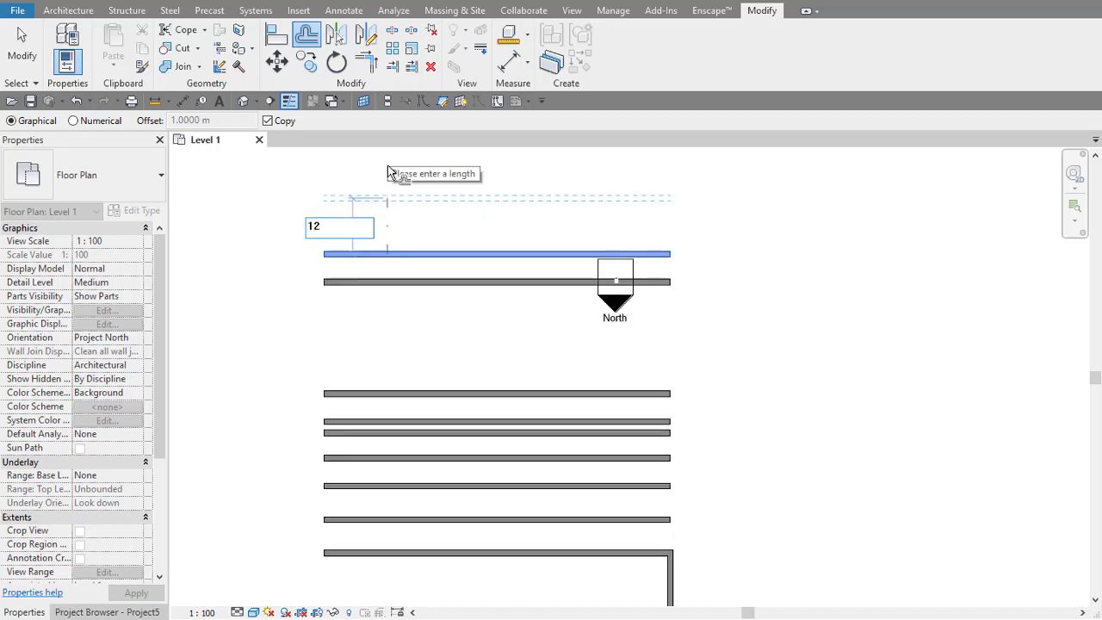
text(.7)
key(Return)
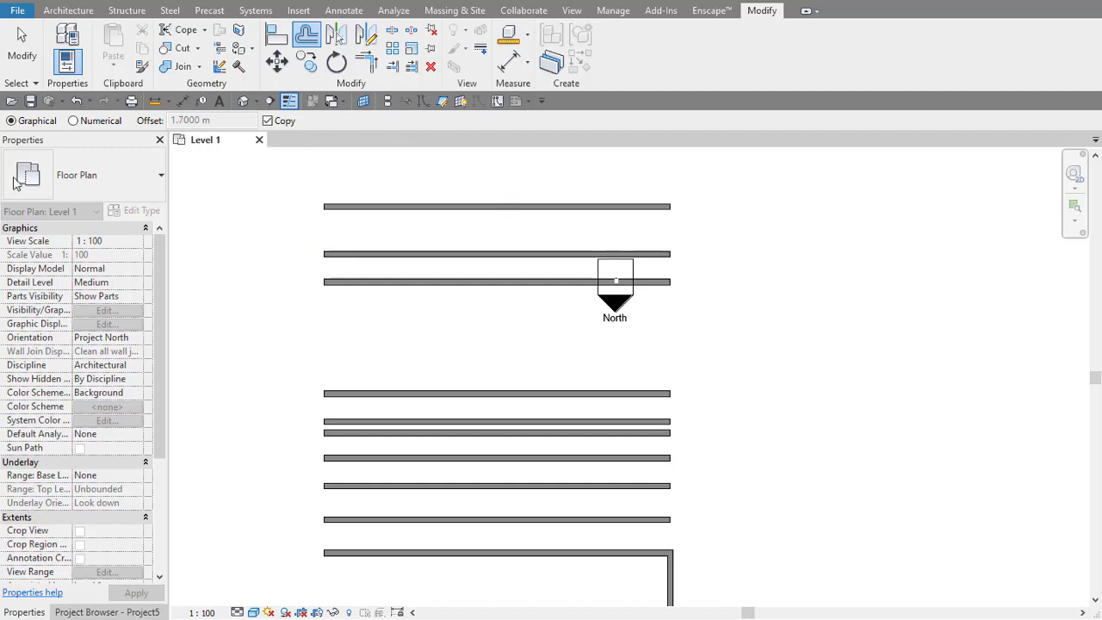
click(73, 120)
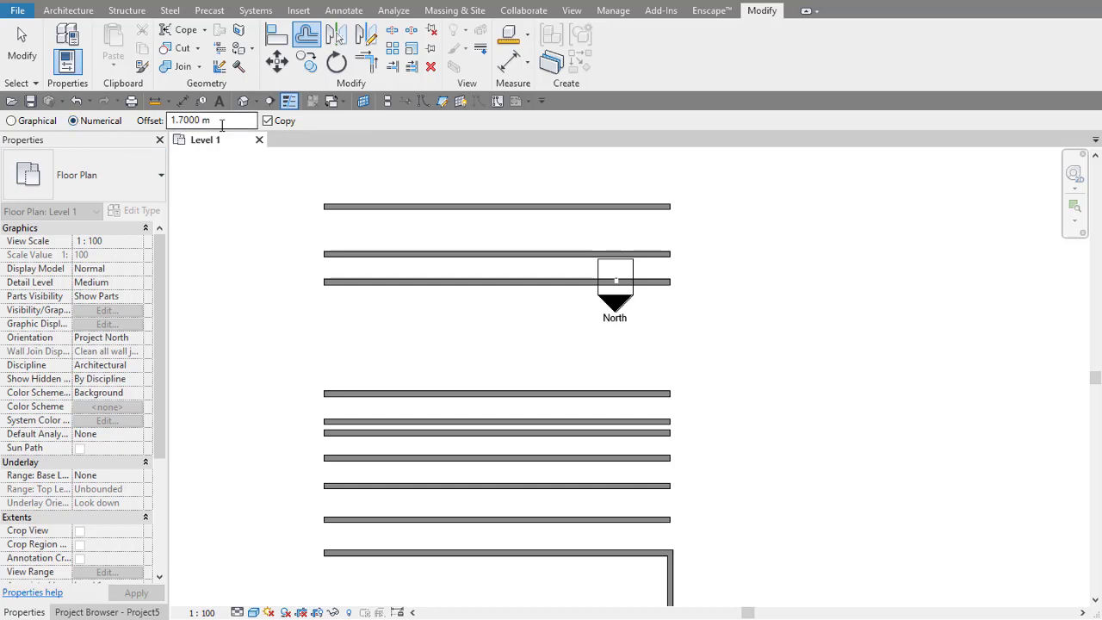
Step: Window-select the three uppermost horizontal walls and delete them
key(Escape)
scroll(388, 229, down, 1)
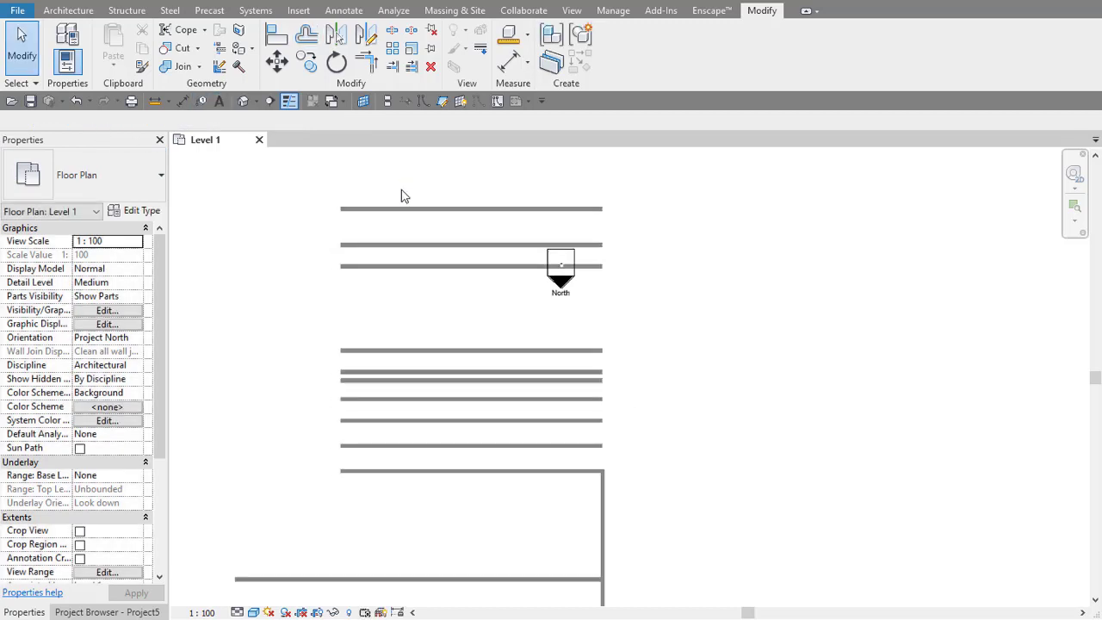
drag(401, 194, 374, 300)
key(Delete)
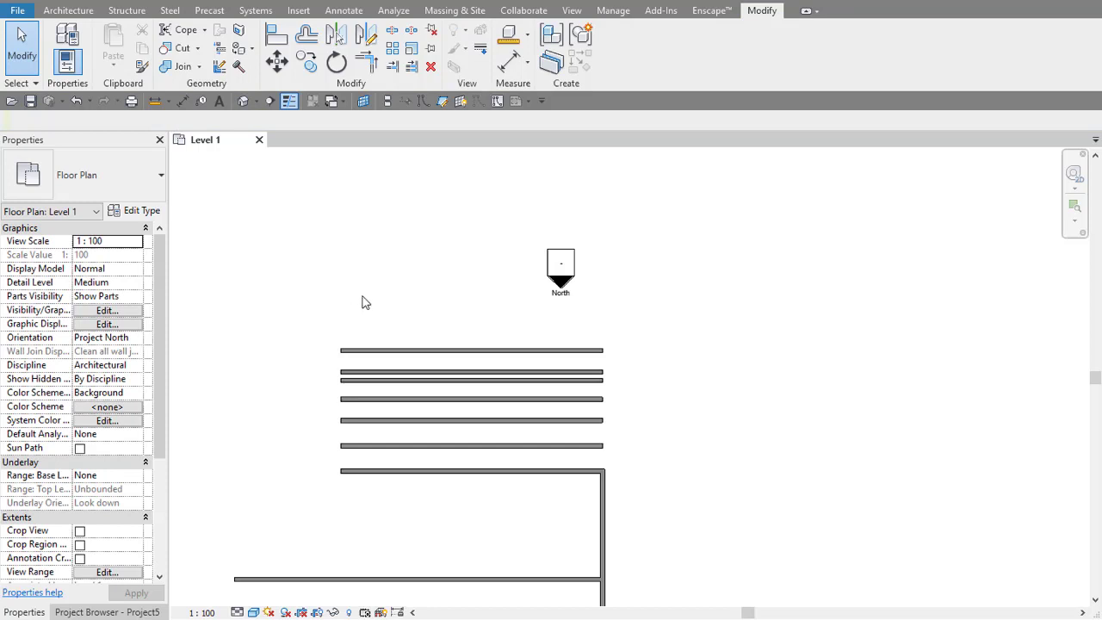
scroll(449, 369, down, 2)
middle_drag(607, 464, 468, 430)
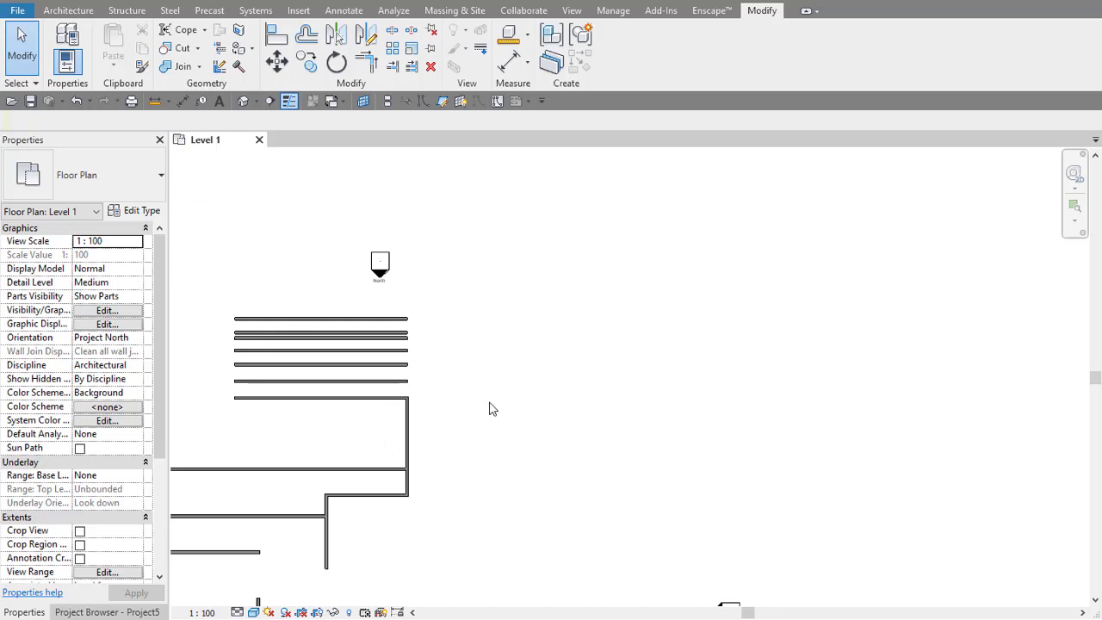
Step: Use UN to check the length format, keeping Meters with 2 decimal places rounding
key(u)
key(n)
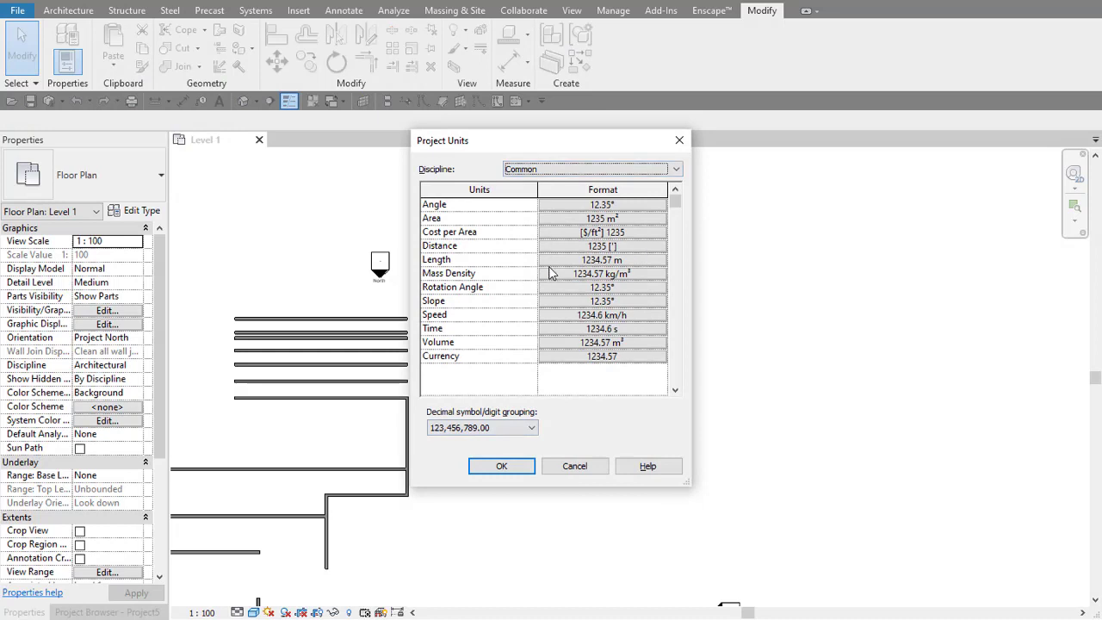
click(618, 260)
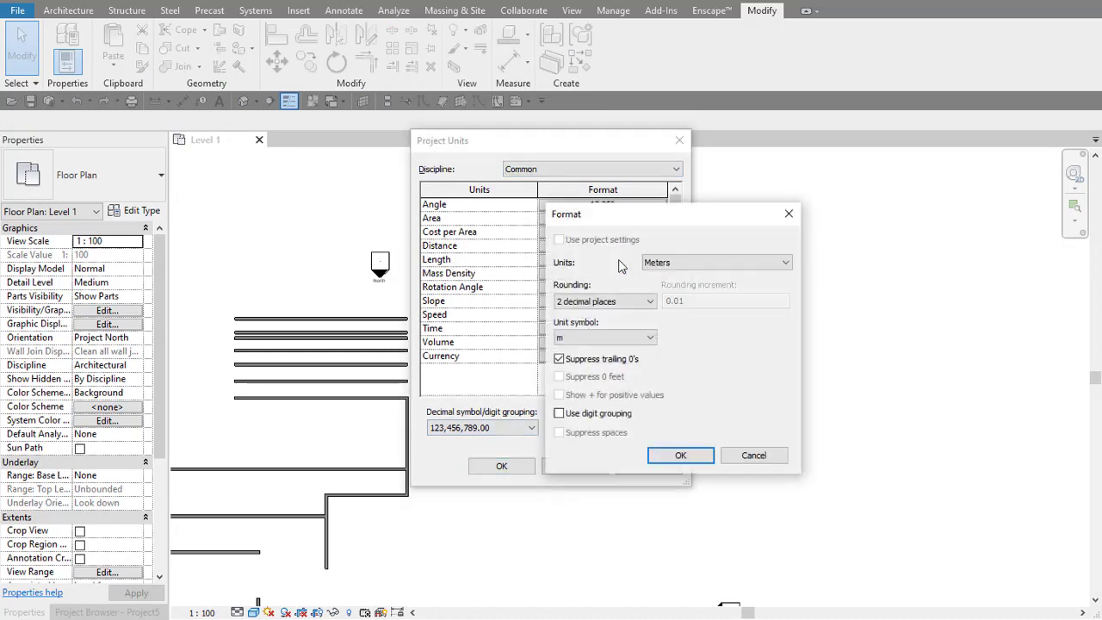
click(663, 264)
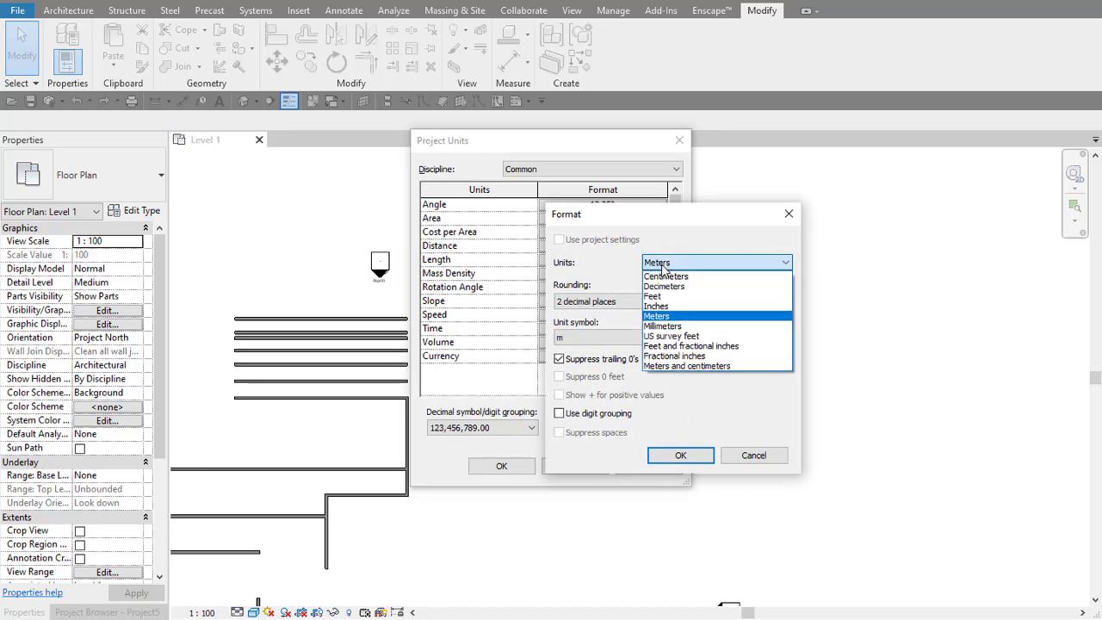
click(672, 277)
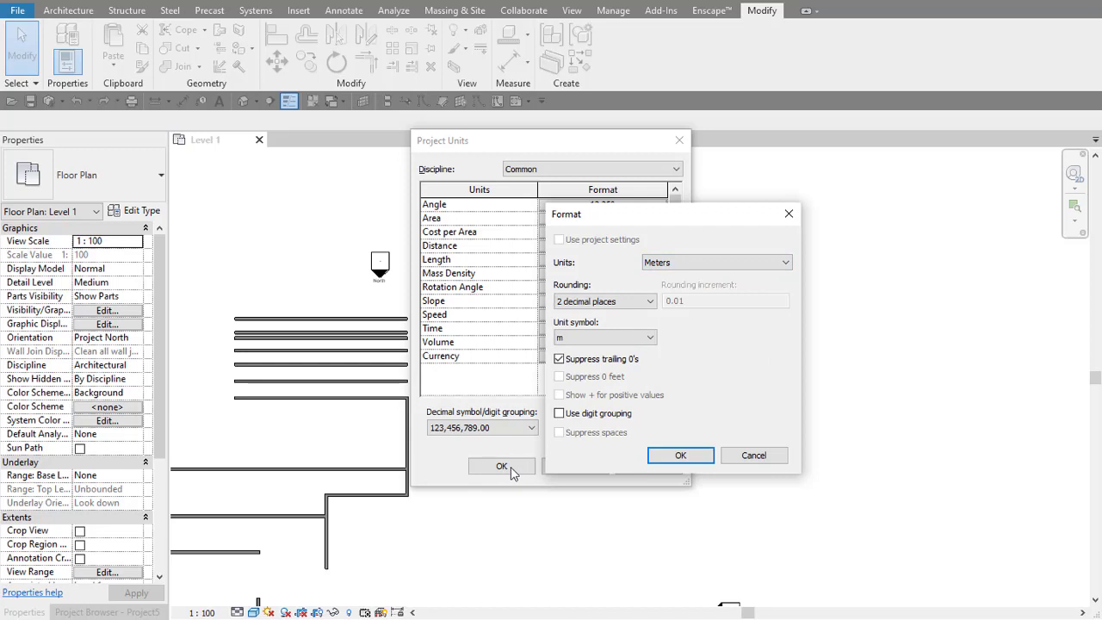
click(590, 303)
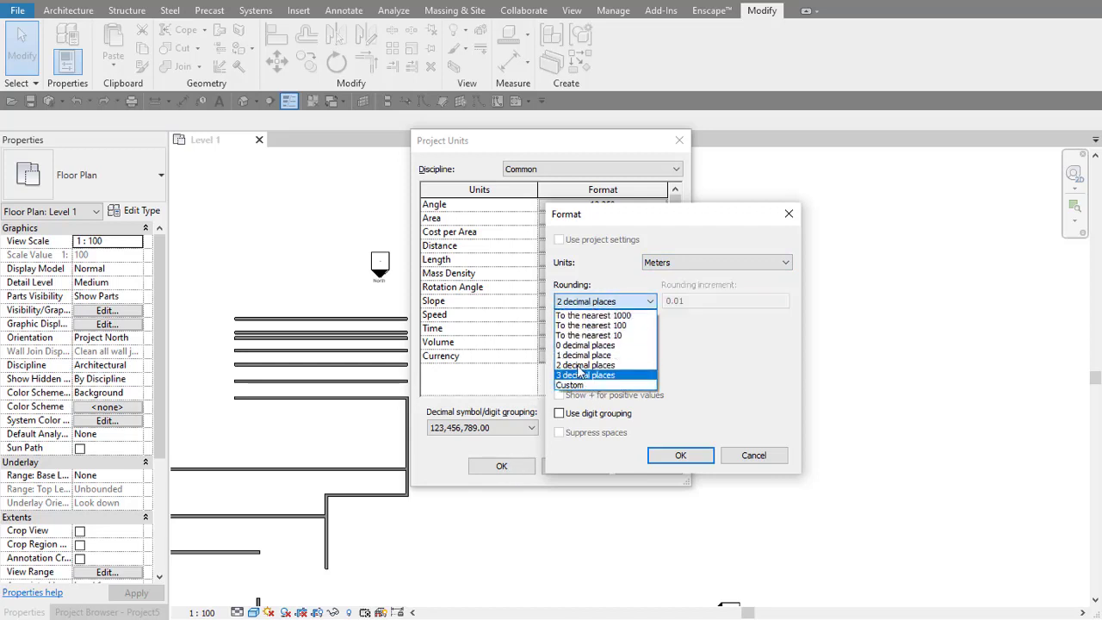
click(583, 303)
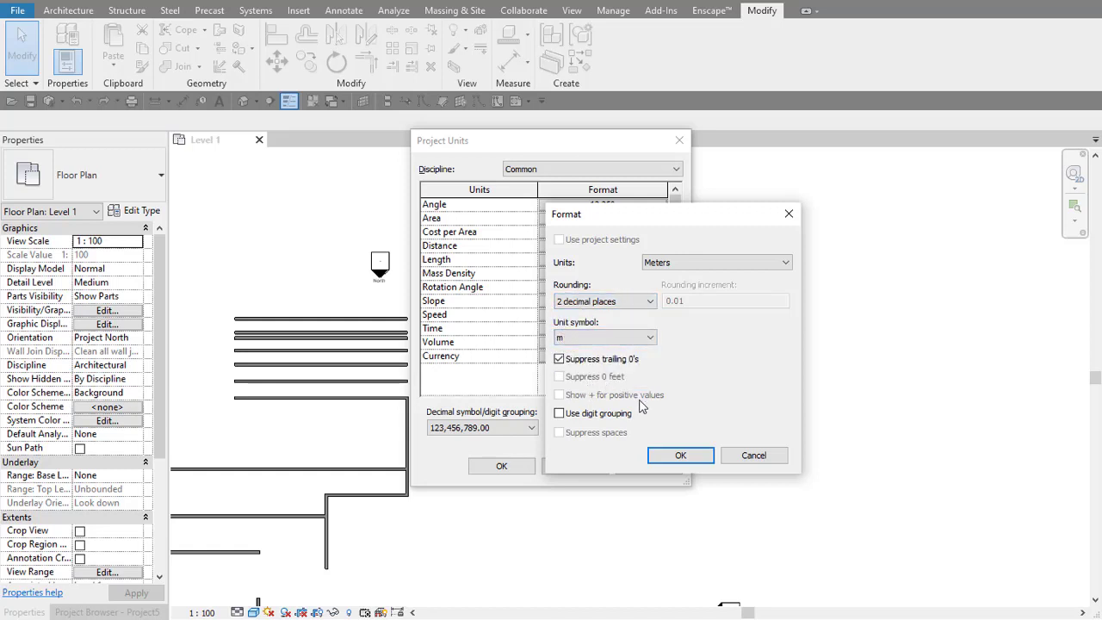
click(659, 458)
click(490, 469)
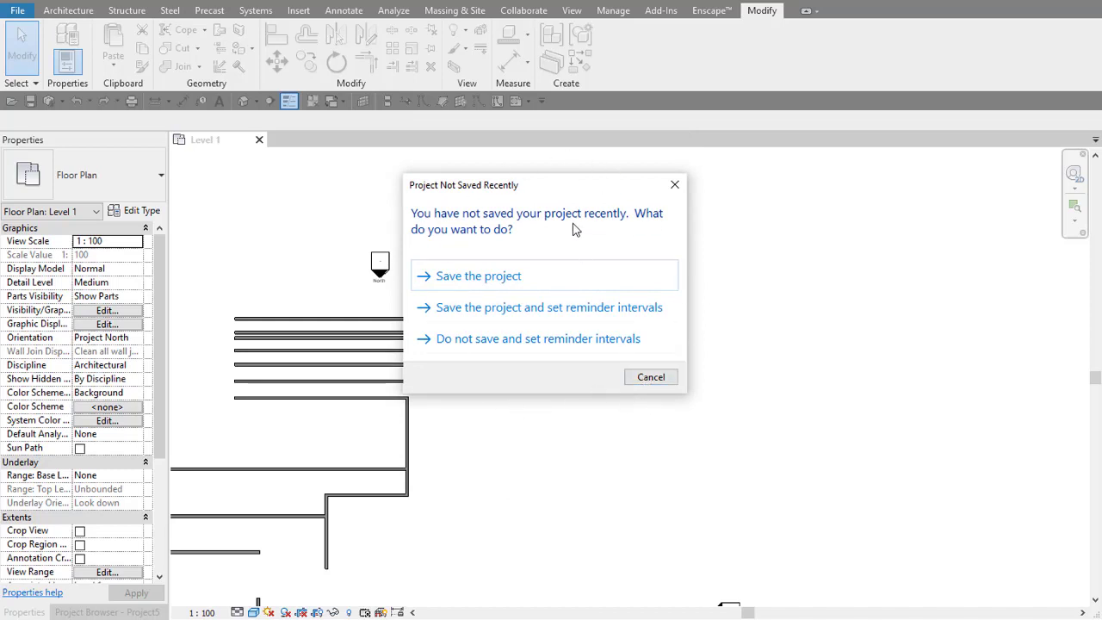
click(673, 186)
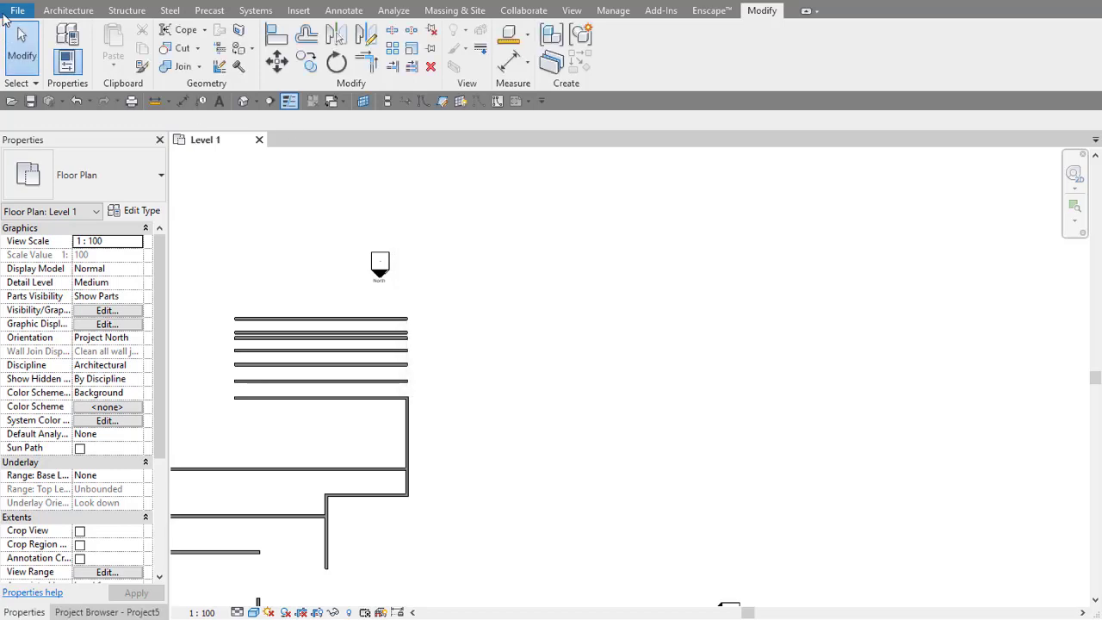
click(17, 11)
click(233, 357)
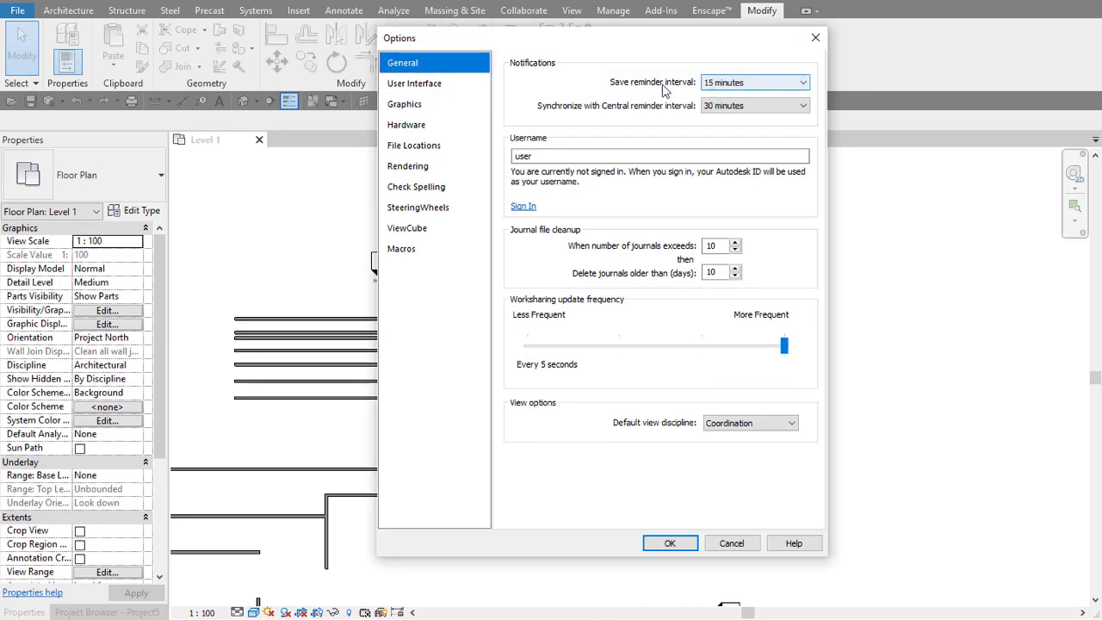
click(728, 86)
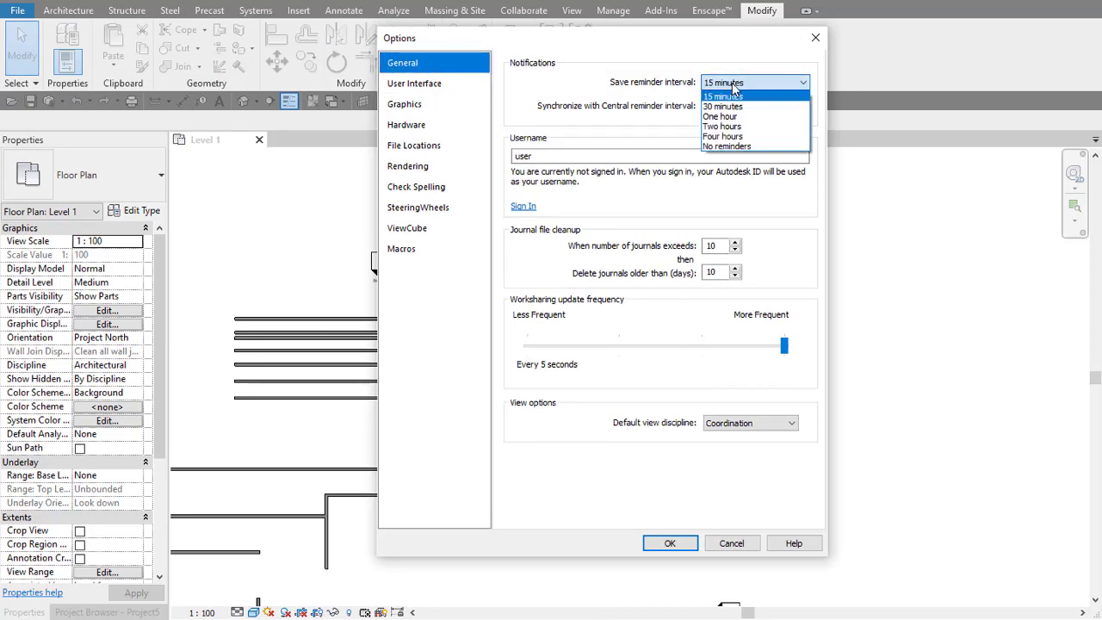
click(727, 86)
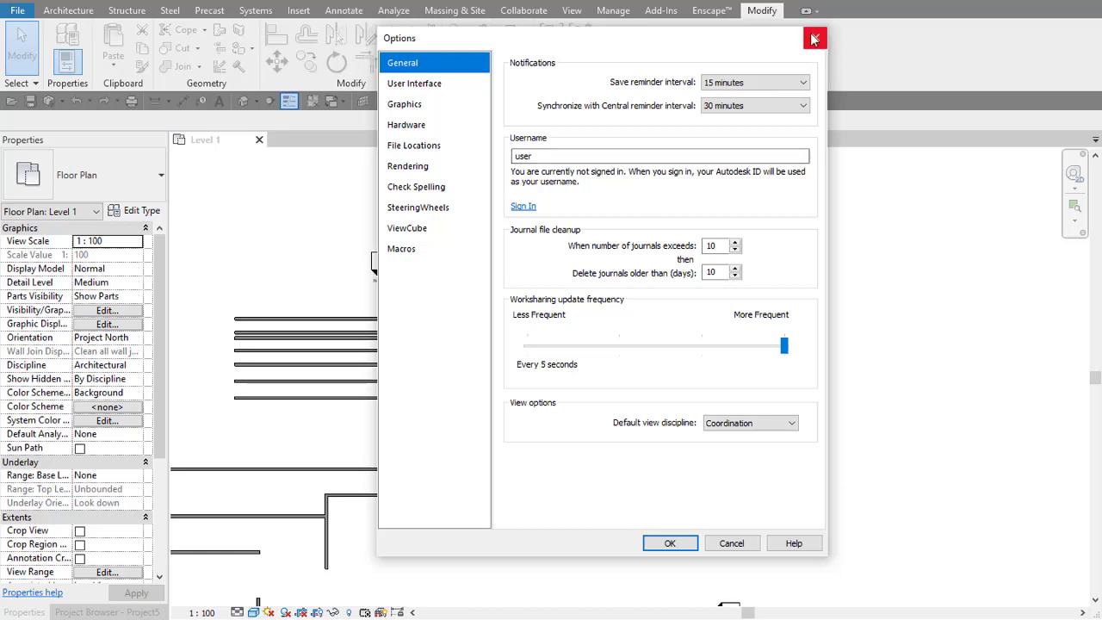
Step: Close the Options dialog and select the top wall of the stack for Mirror - Draw Axis
click(816, 37)
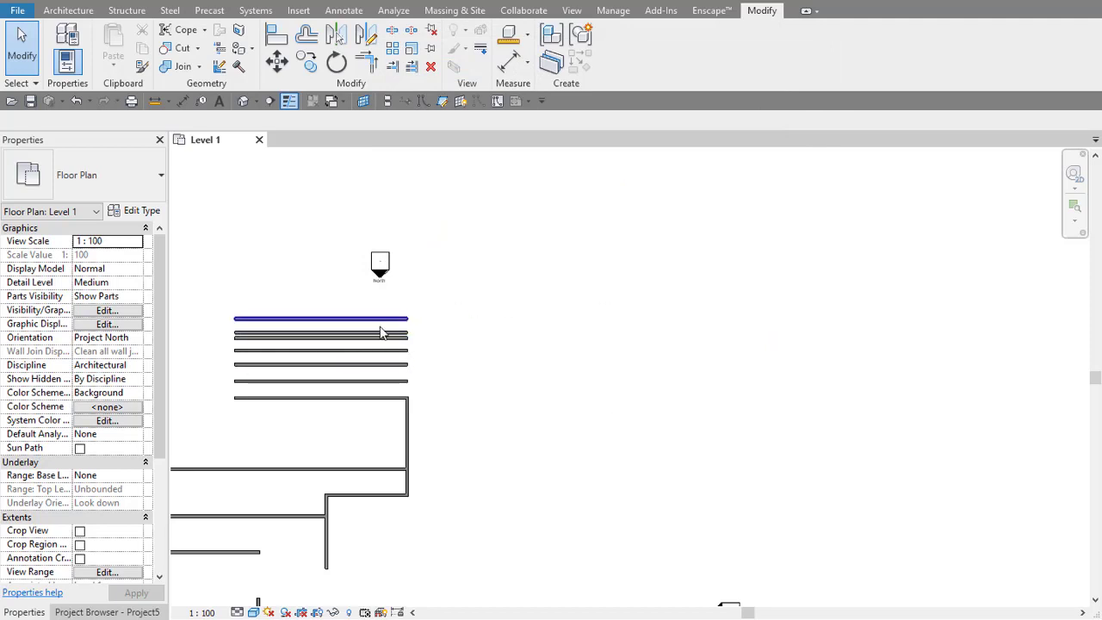
scroll(445, 283, down, 2)
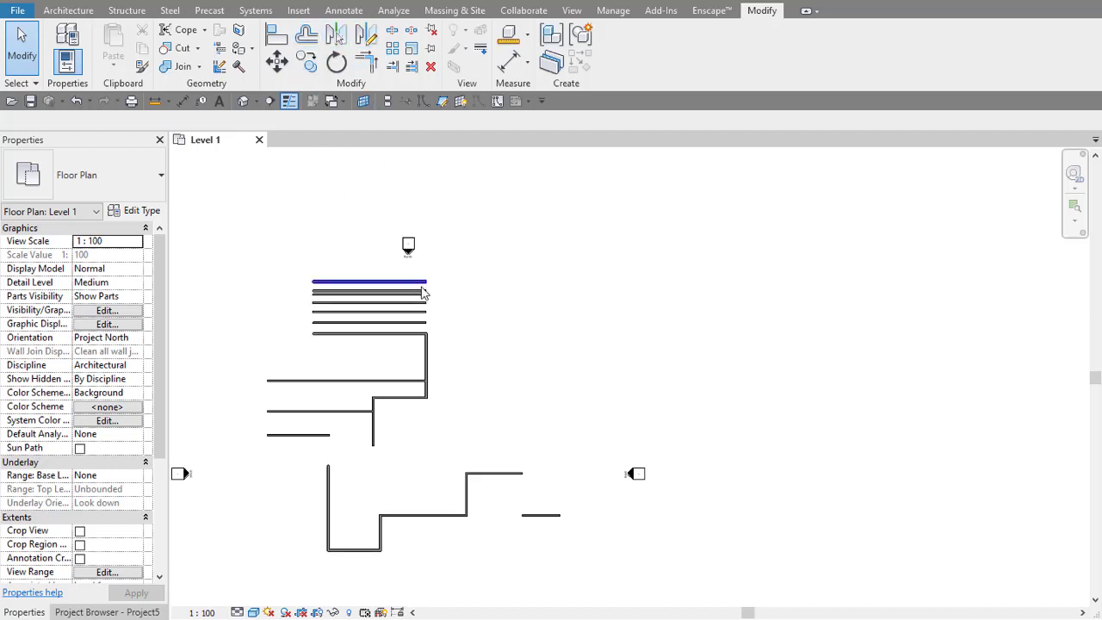
scroll(358, 274, up, 2)
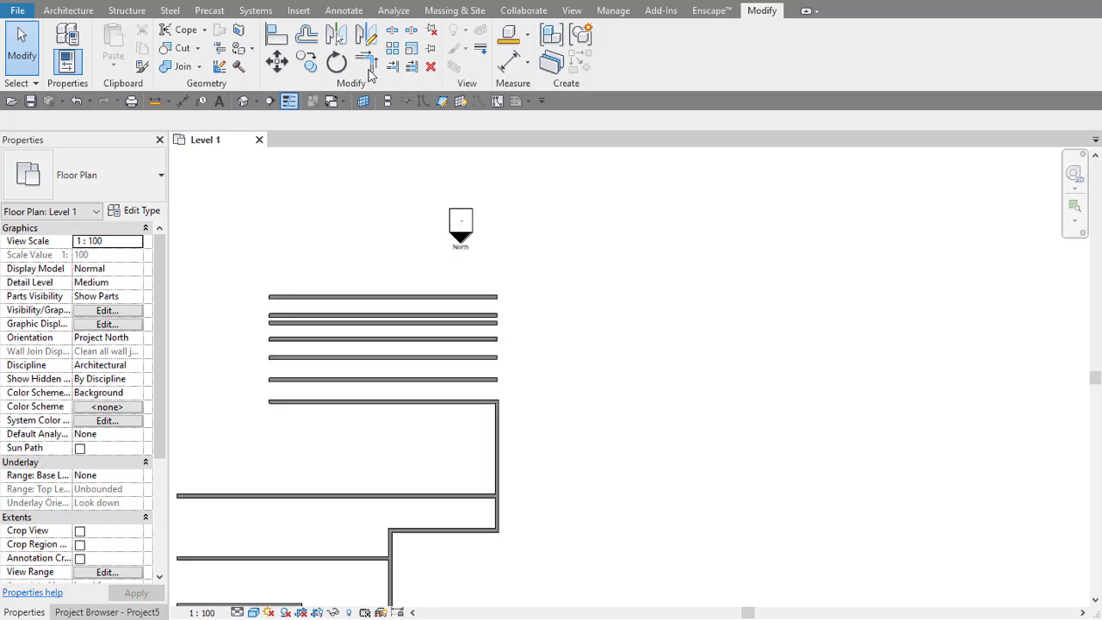
click(404, 297)
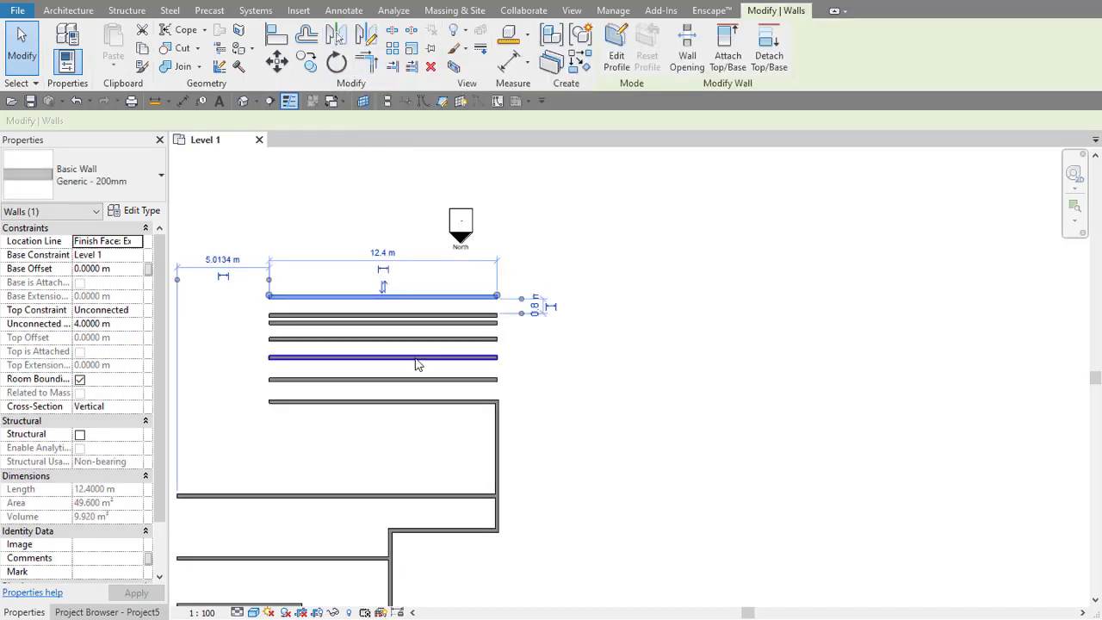
click(366, 37)
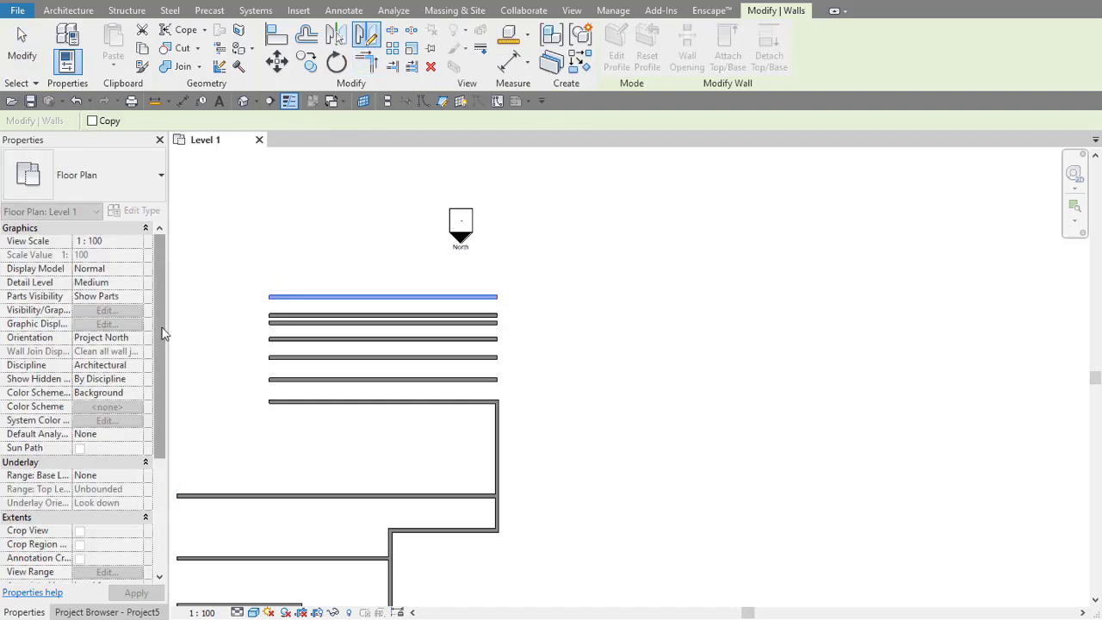
Step: Mirror the top wall, without copying, across a horizontal axis drawn from its endpoint along its upper face
scroll(372, 303, up, 2)
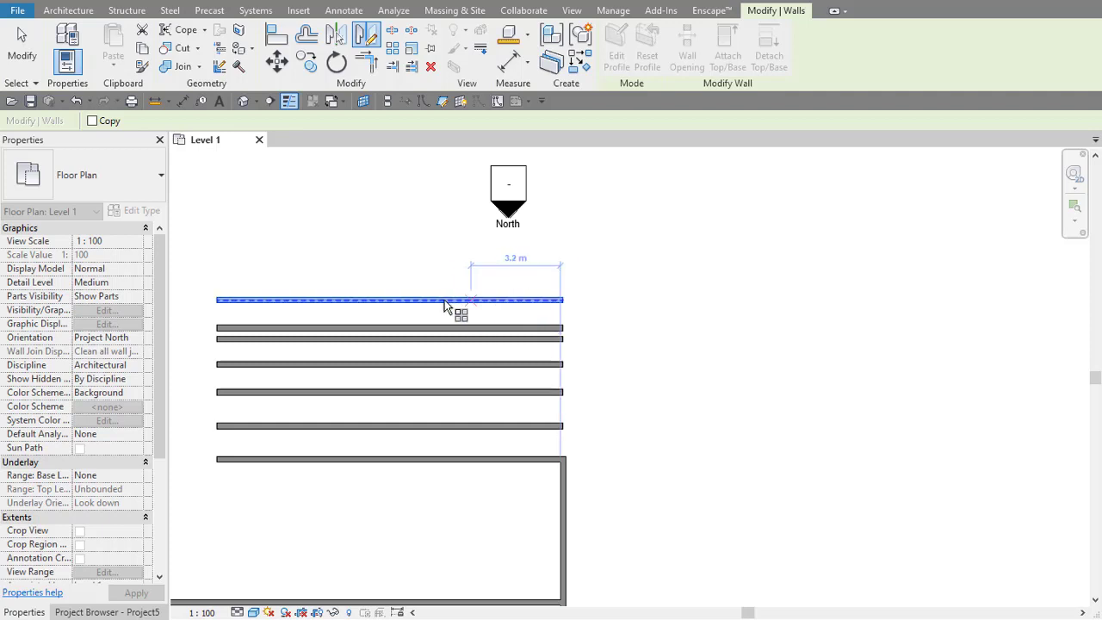
scroll(564, 317, up, 1)
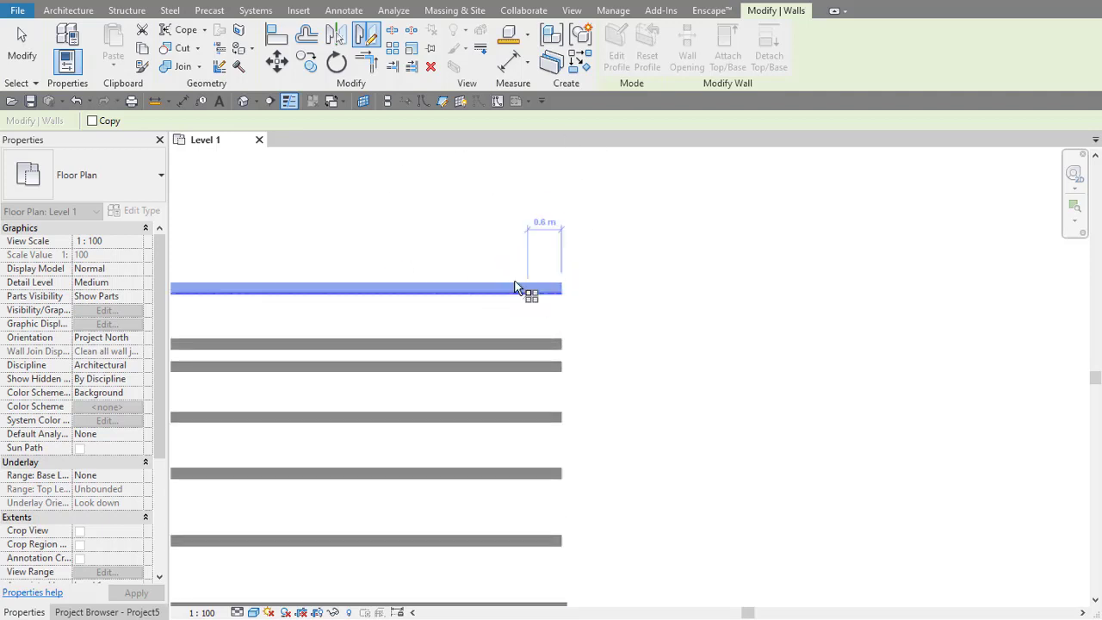
scroll(517, 279, down, 1)
scroll(590, 349, up, 1)
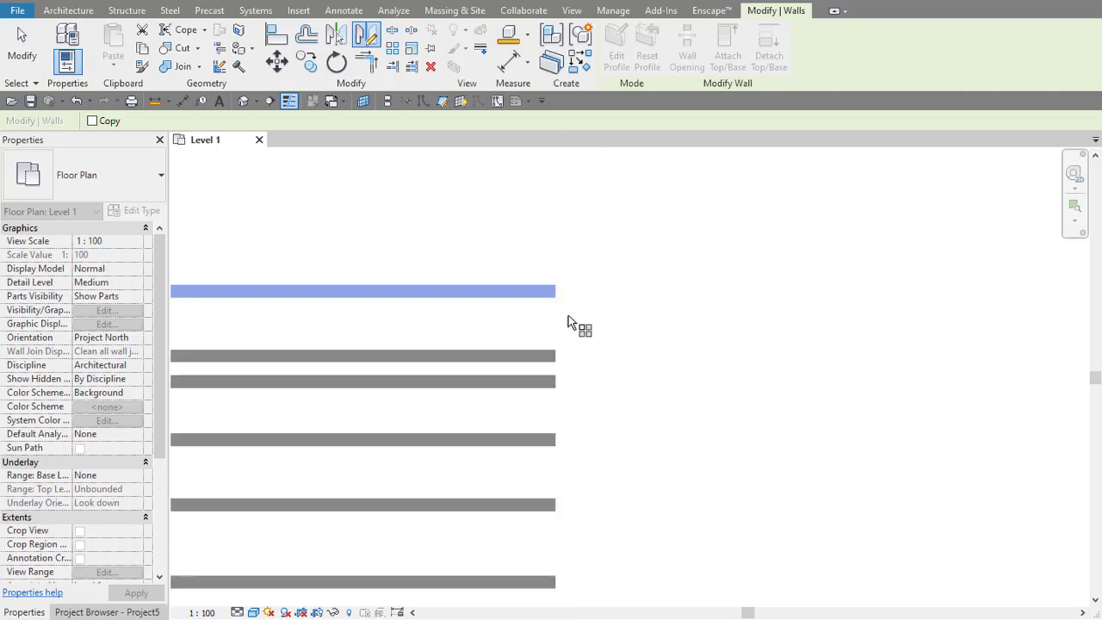
scroll(569, 293, up, 1)
scroll(555, 292, up, 2)
scroll(546, 284, down, 1)
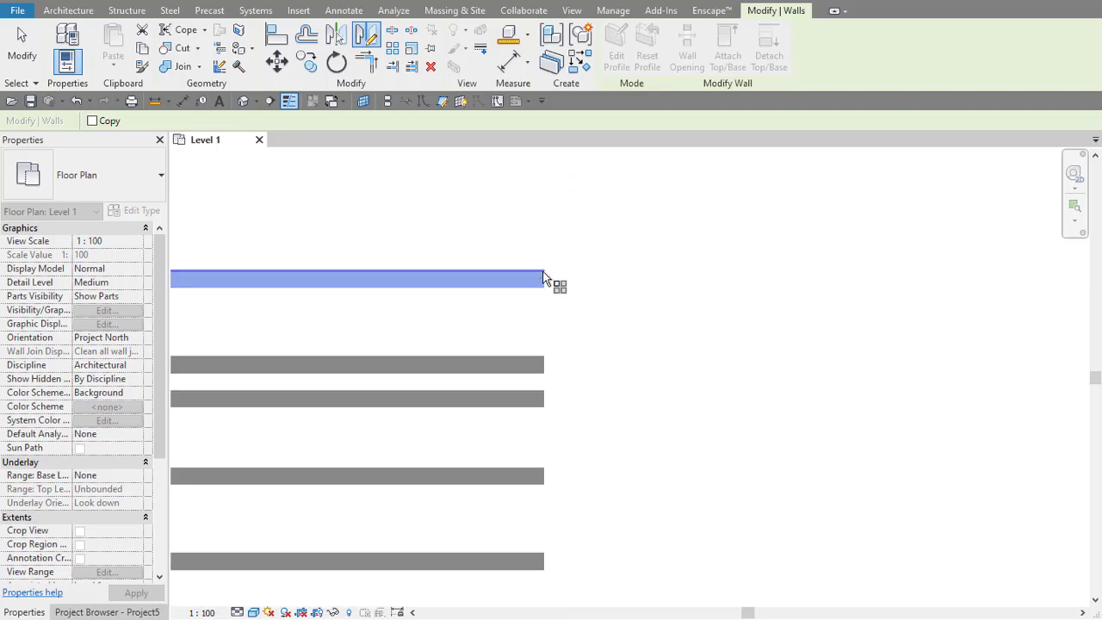
middle_drag(545, 278, 575, 457)
scroll(577, 469, up, 1)
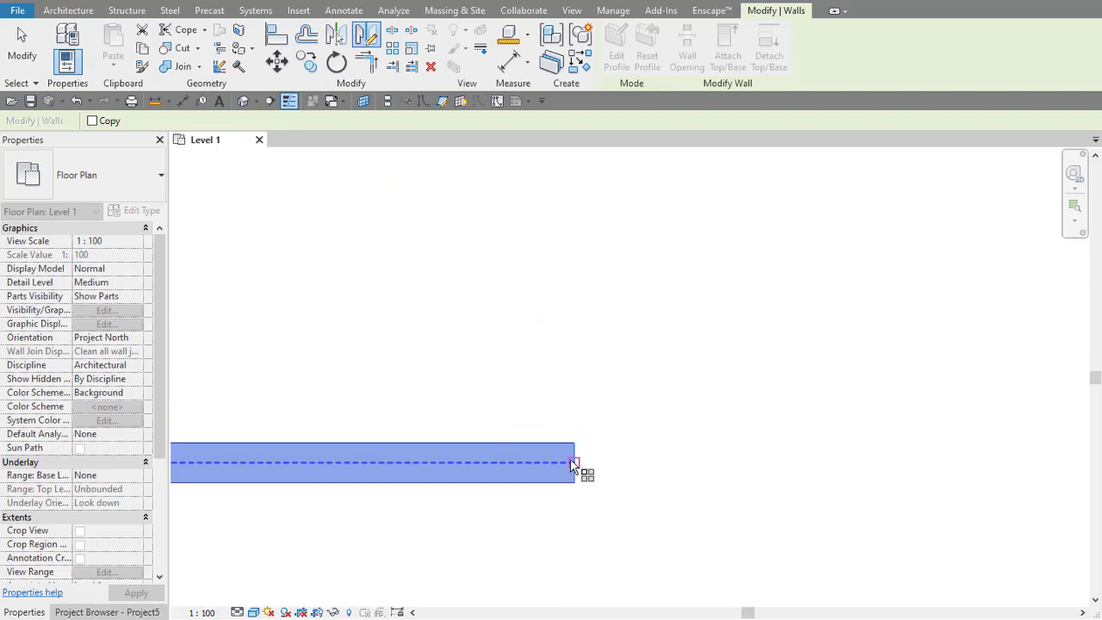
scroll(575, 460, up, 2)
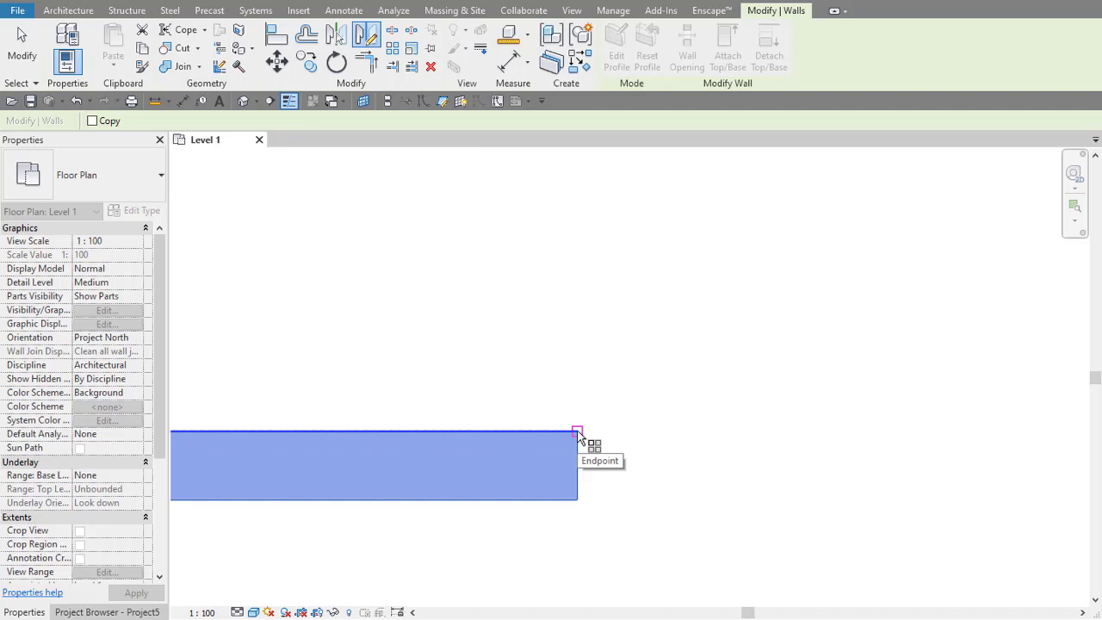
click(577, 431)
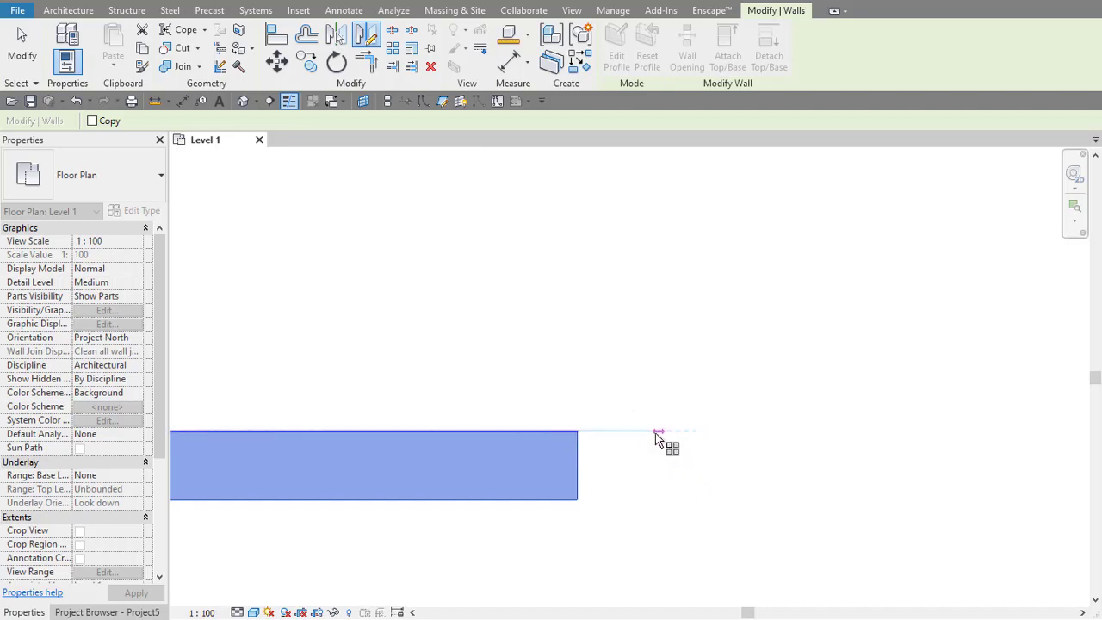
click(715, 431)
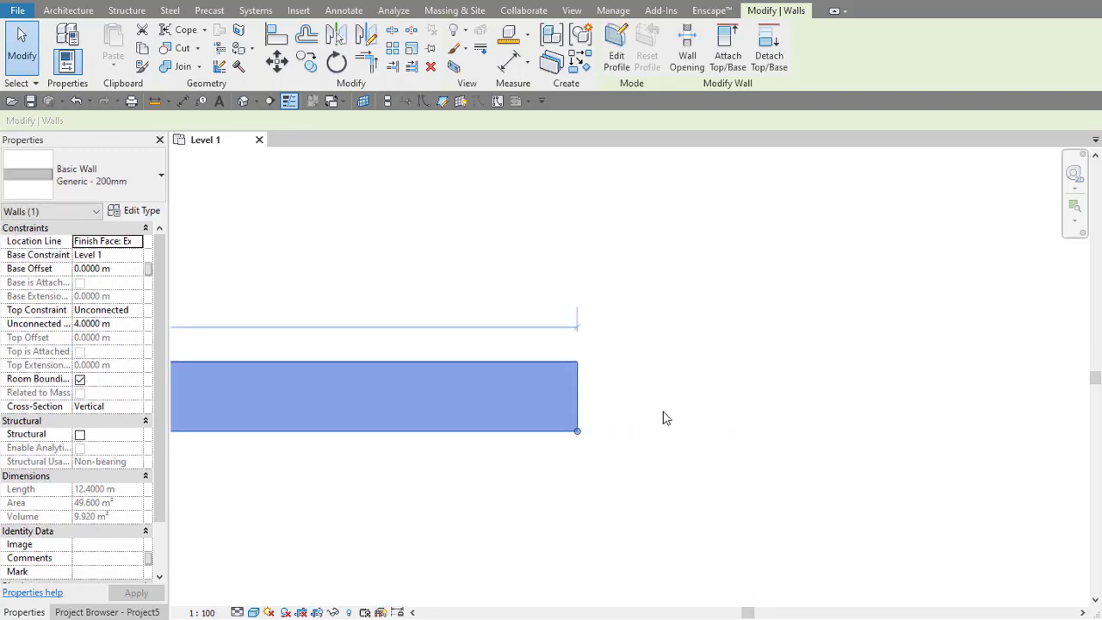
scroll(663, 418, down, 3)
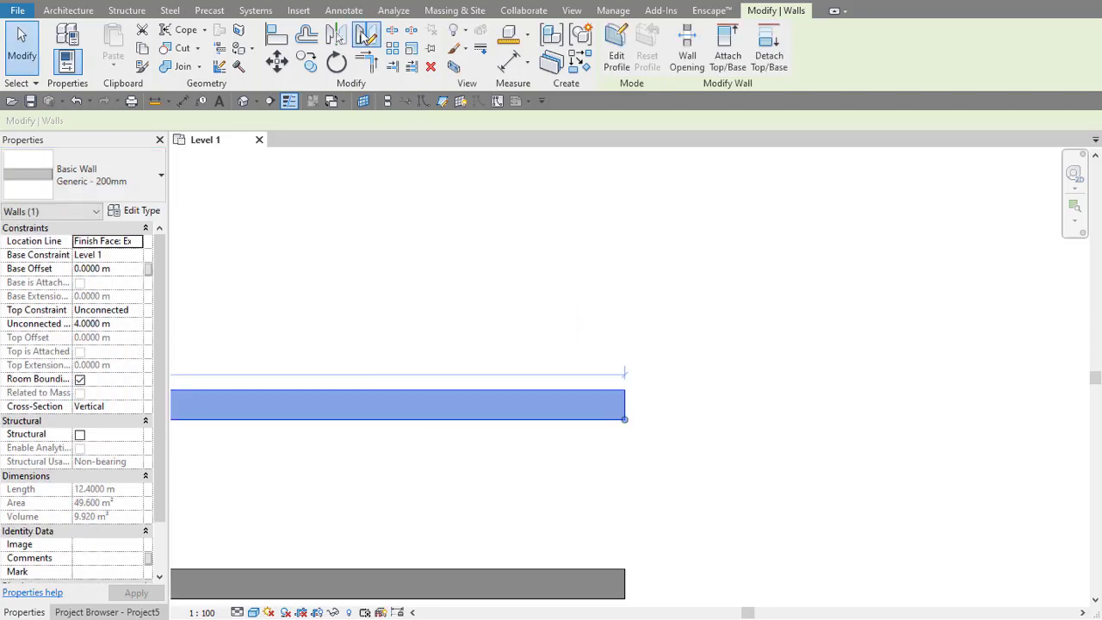
click(337, 36)
Step: With Copy ticked, place a mirrored copy of the top wall just above it
click(92, 121)
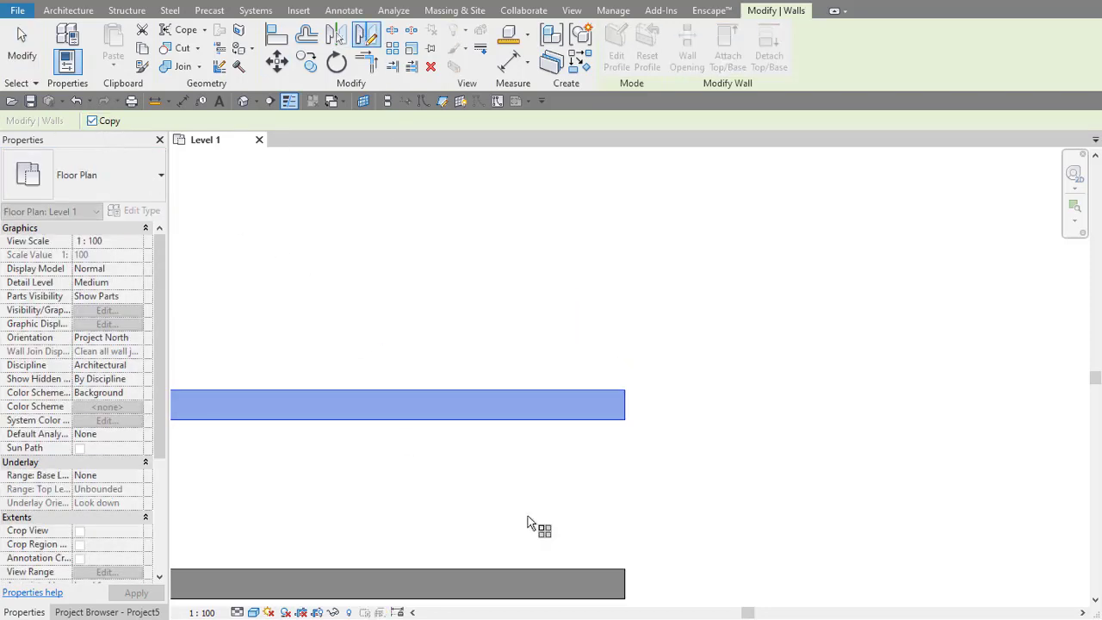
scroll(538, 493, down, 2)
middle_drag(538, 492, 551, 327)
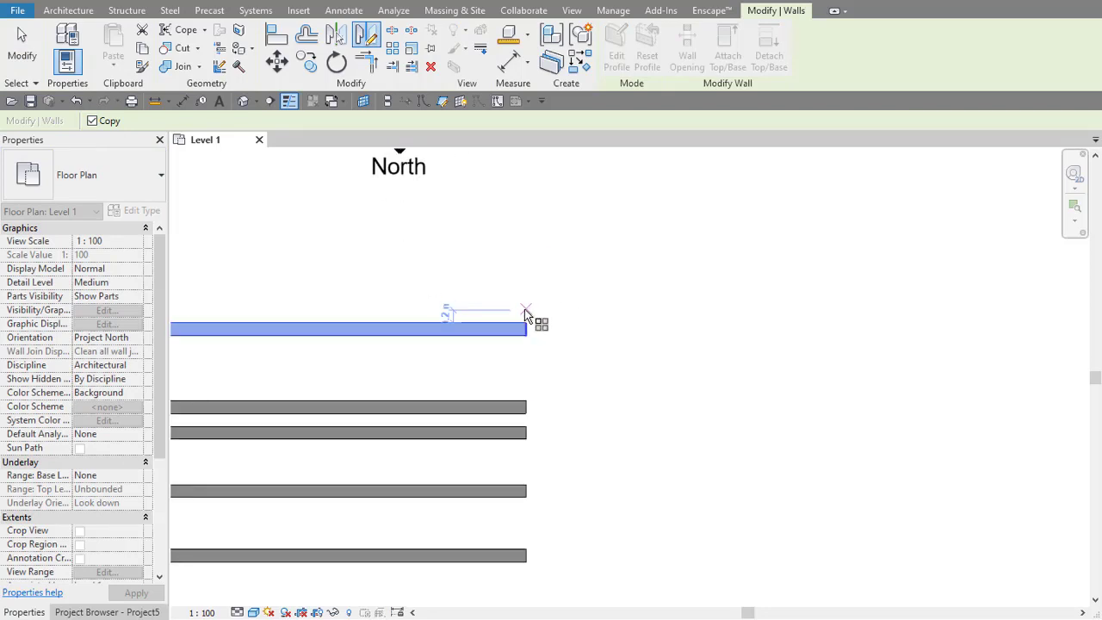
click(567, 310)
click(567, 310)
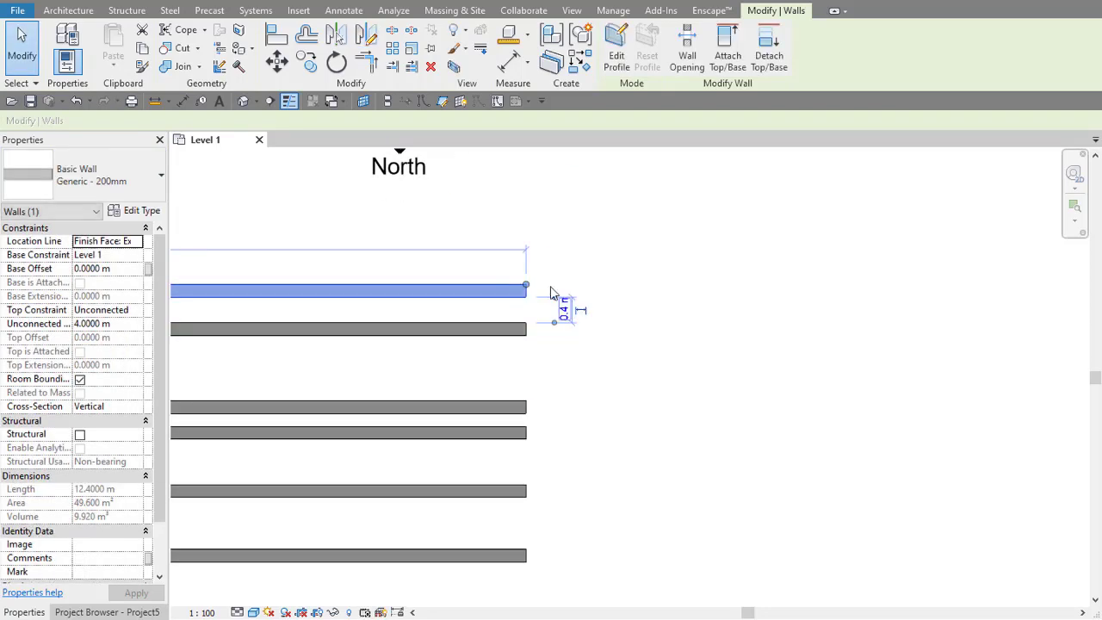
Step: Try Mirror - Pick Axis on the top wall, then cancel and clear the wall selection
click(336, 34)
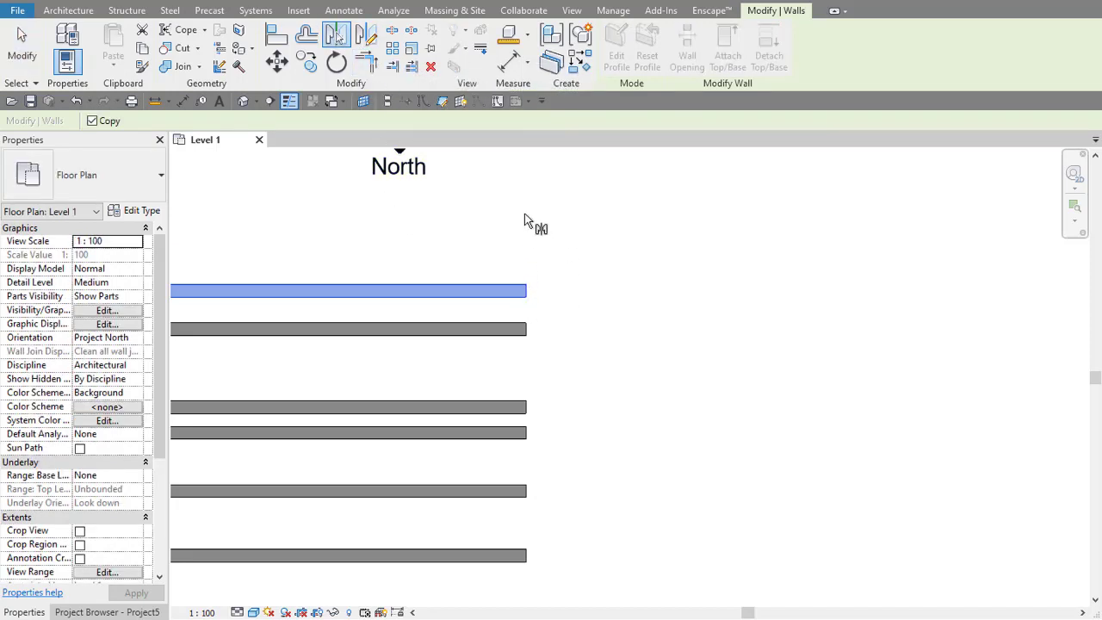
key(Escape)
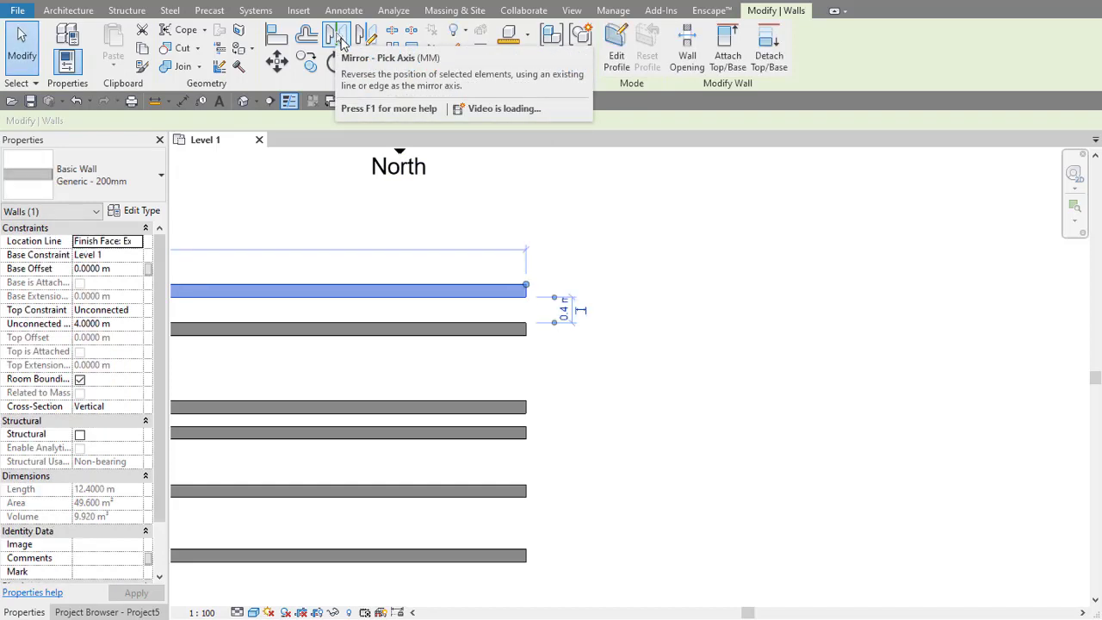
key(Escape)
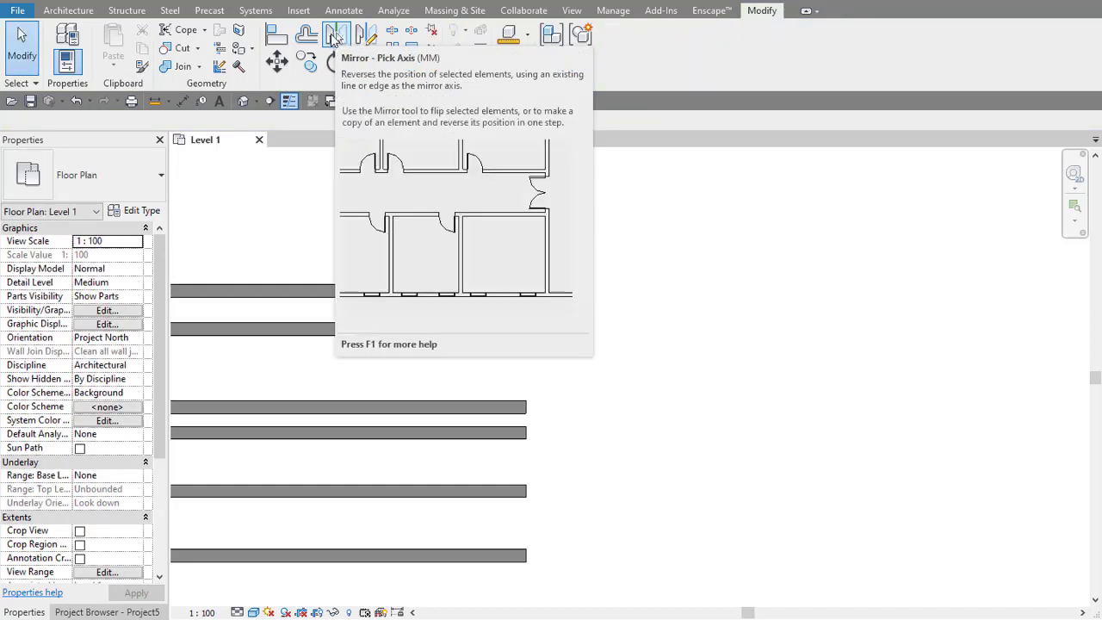
click(336, 38)
click(451, 291)
drag(446, 248, 509, 263)
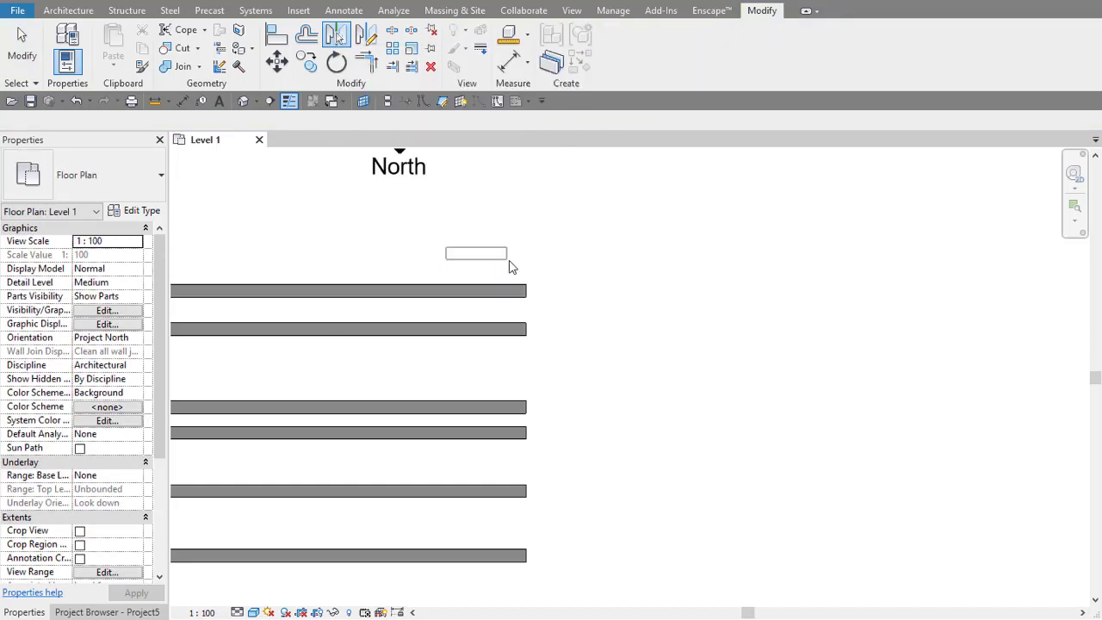
click(68, 11)
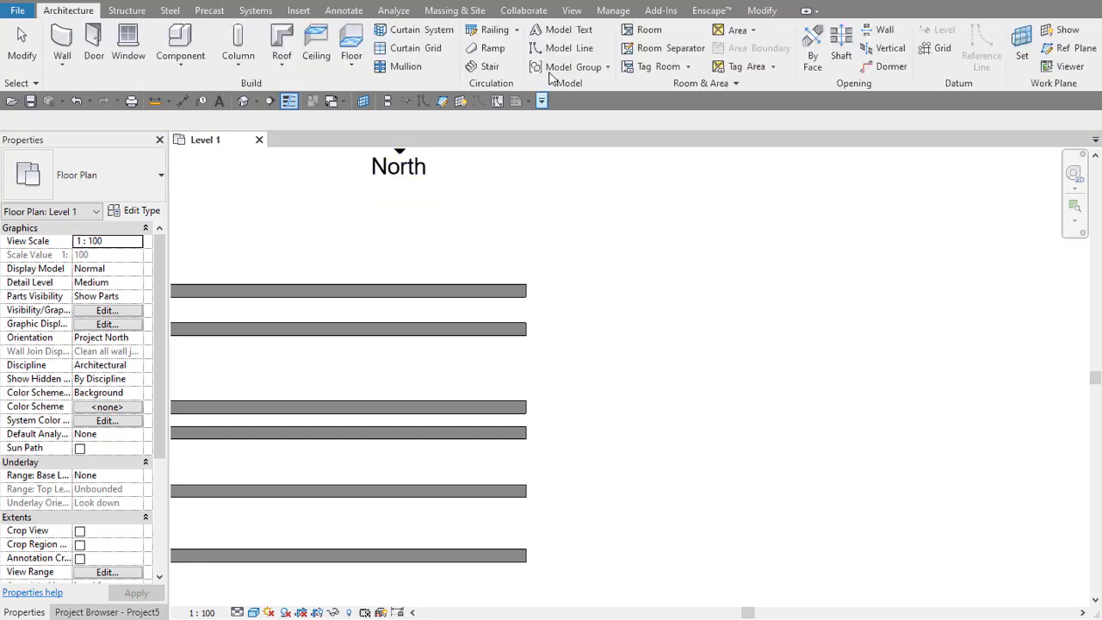
Step: Draw a horizontal model line above the top wall and mirror the wall about it
click(398, 229)
click(579, 230)
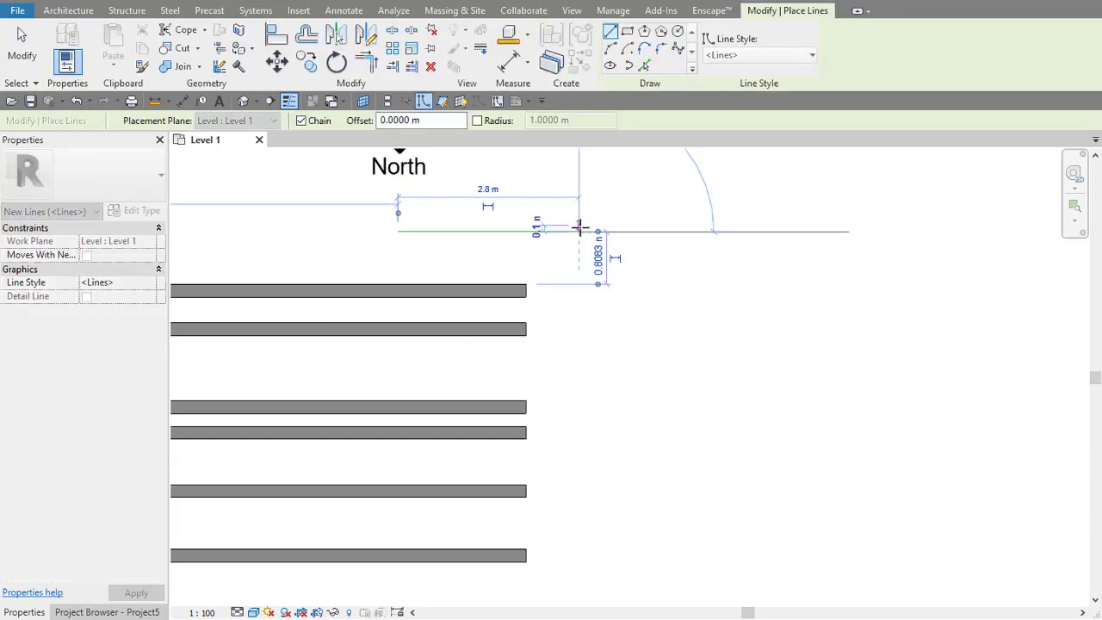
key(Escape)
key(Escape)
click(459, 294)
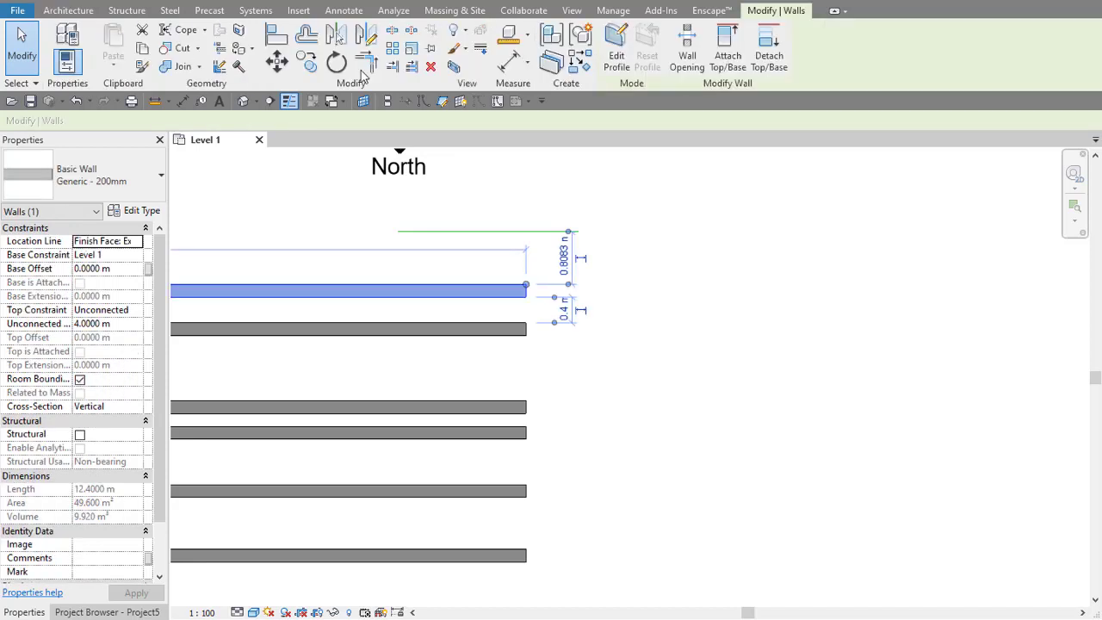
click(337, 34)
click(490, 233)
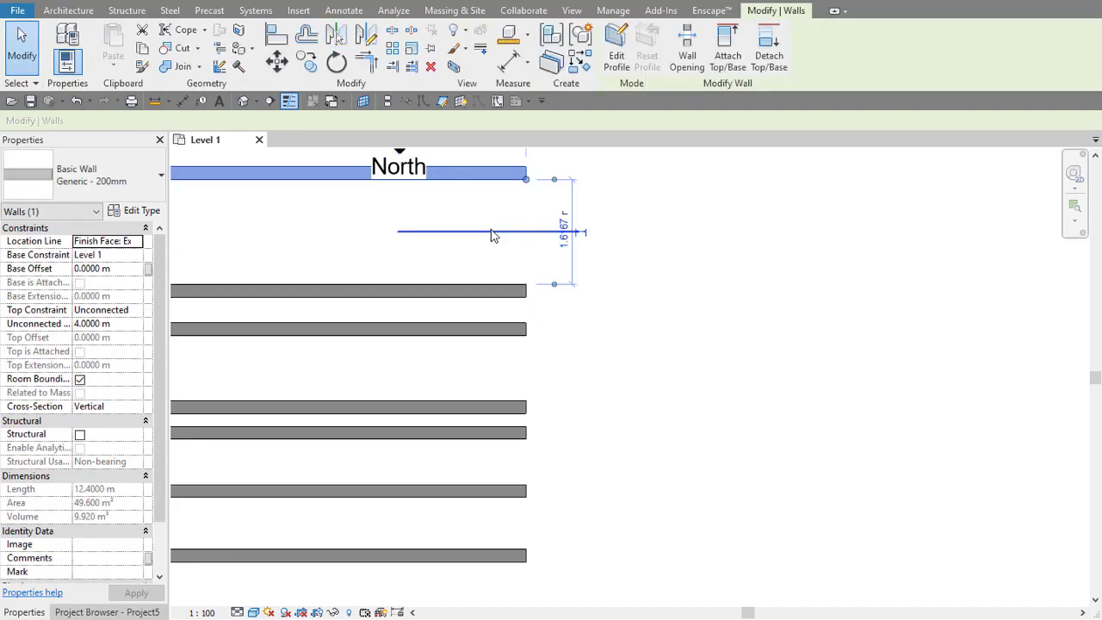
Step: Draw another horizontal model line above the stacked walls
click(68, 11)
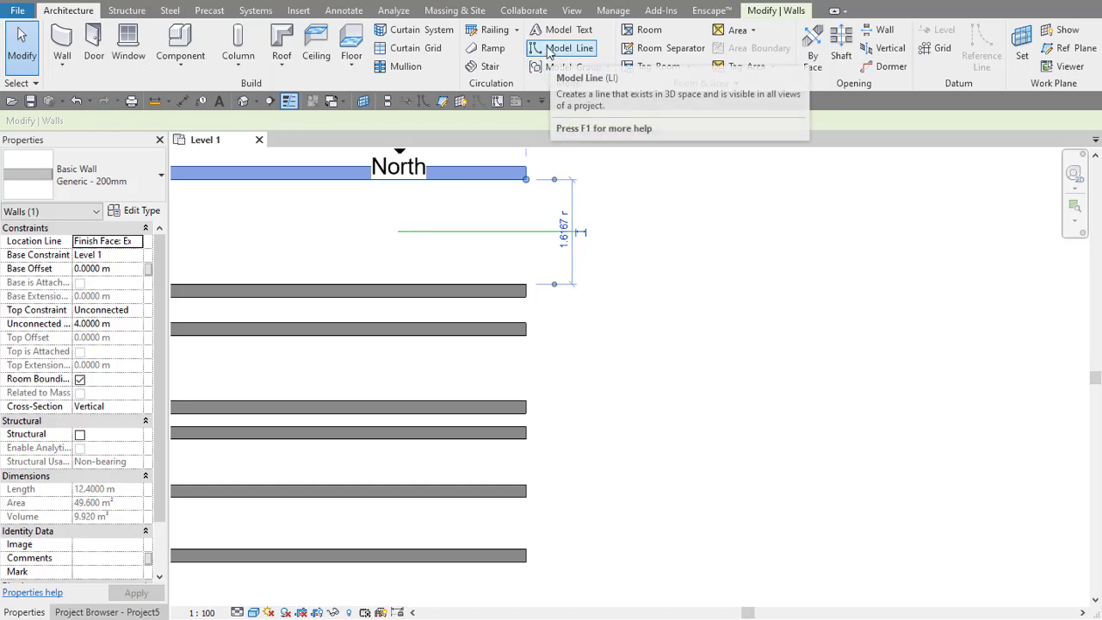
click(558, 48)
scroll(516, 274, down, 3)
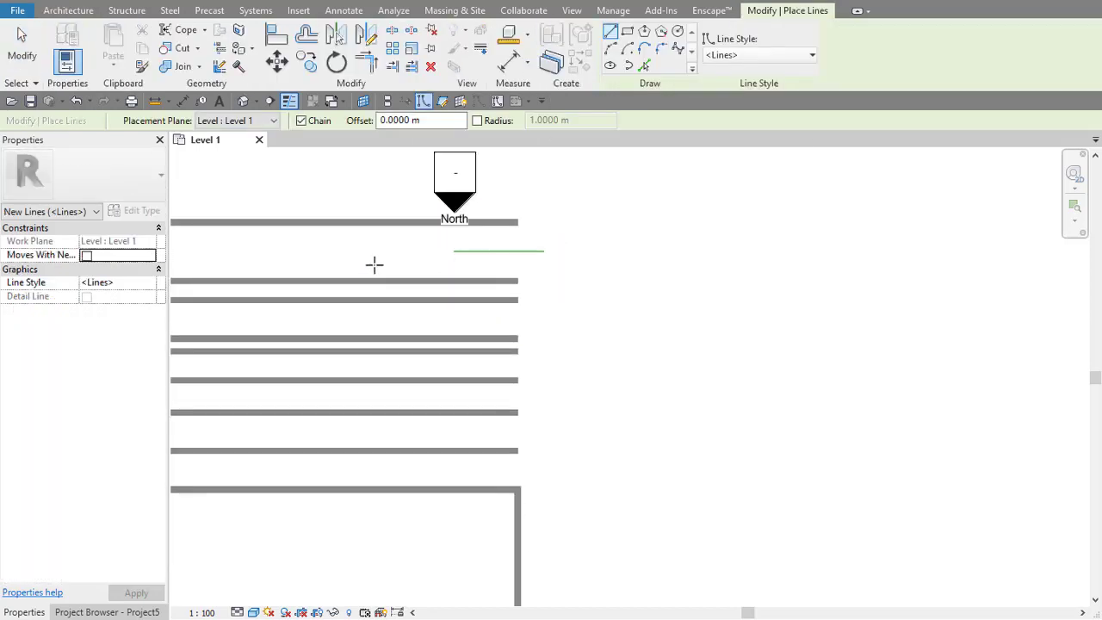
middle_drag(374, 263, 492, 292)
click(444, 288)
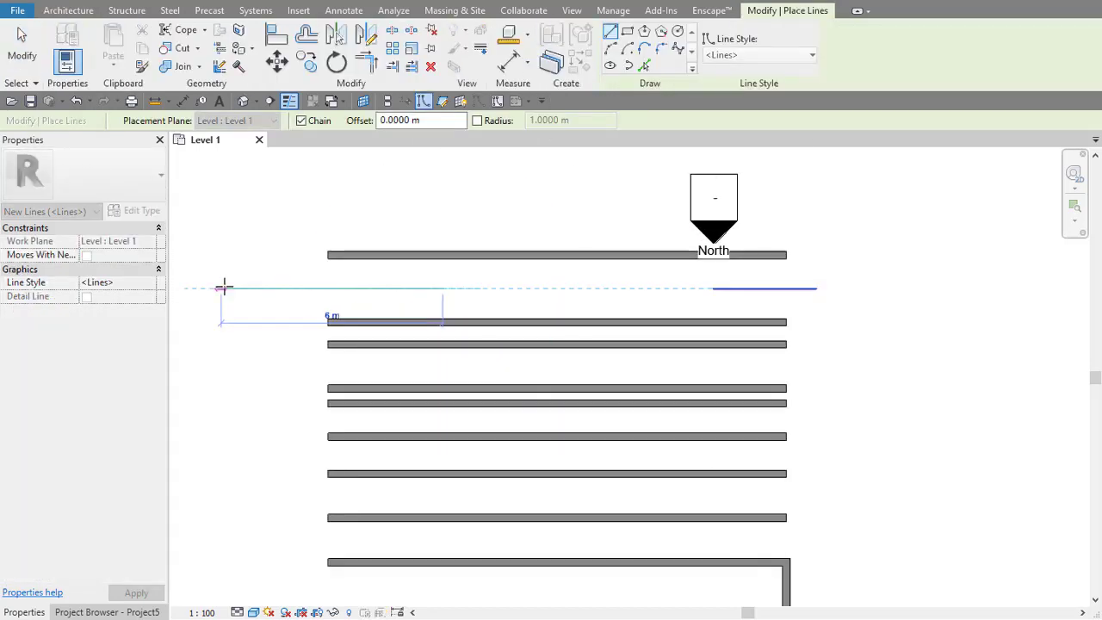
click(273, 289)
key(Escape)
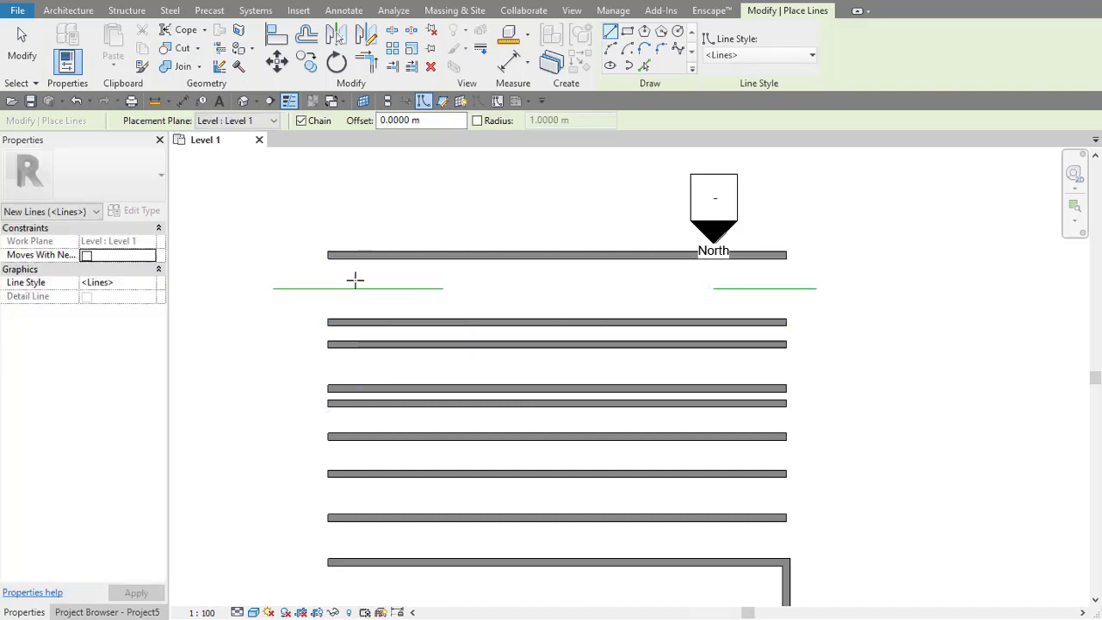
key(Escape)
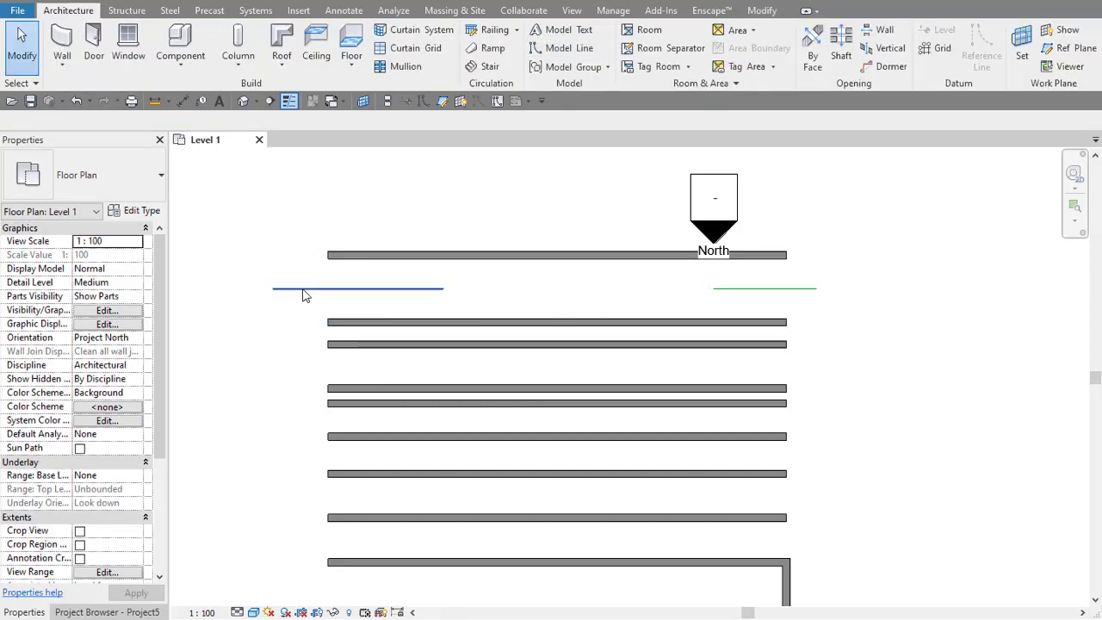
Step: Delete both green model lines, leaving only the walls
click(303, 295)
key(Delete)
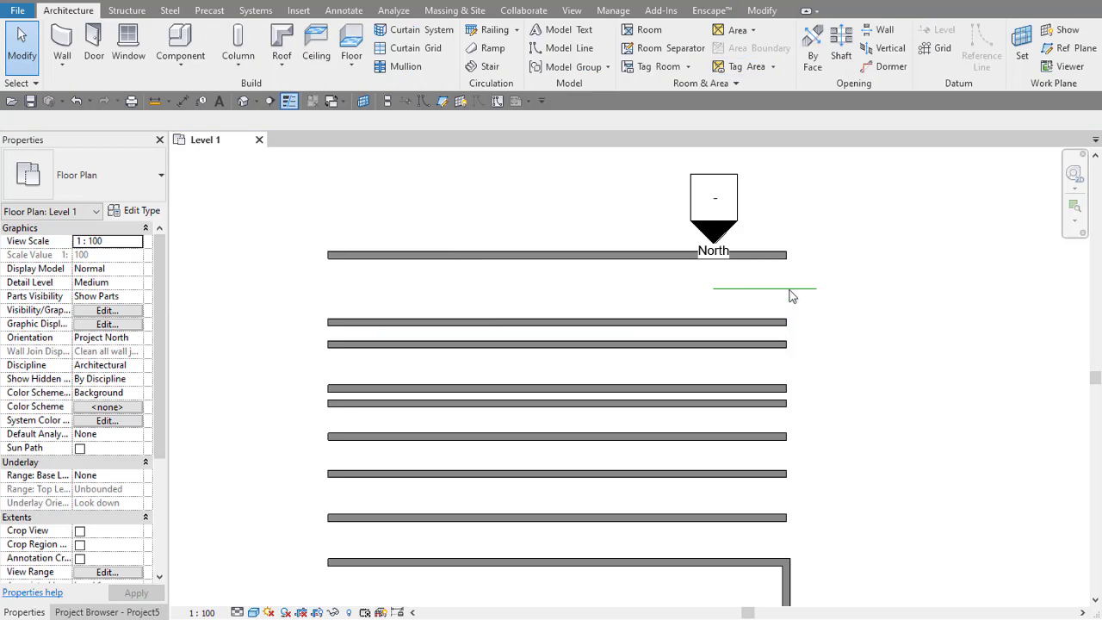
click(789, 290)
key(Delete)
Step: Mirror the top wall across a vertical axis to its left, creating a 12.4 m copy 1.2 m away
click(763, 11)
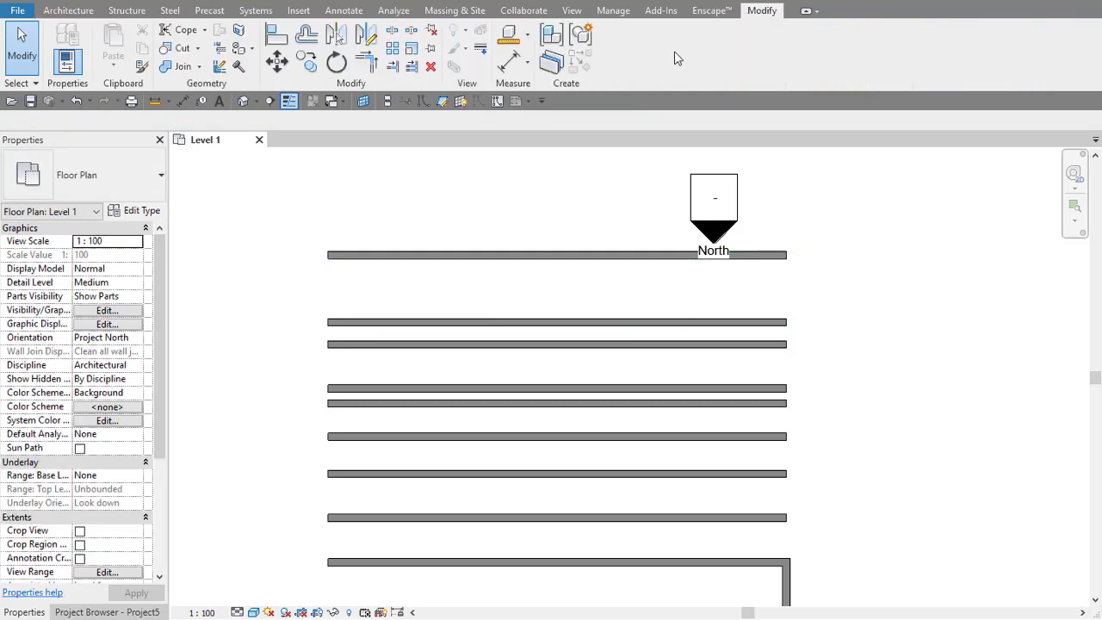
click(371, 66)
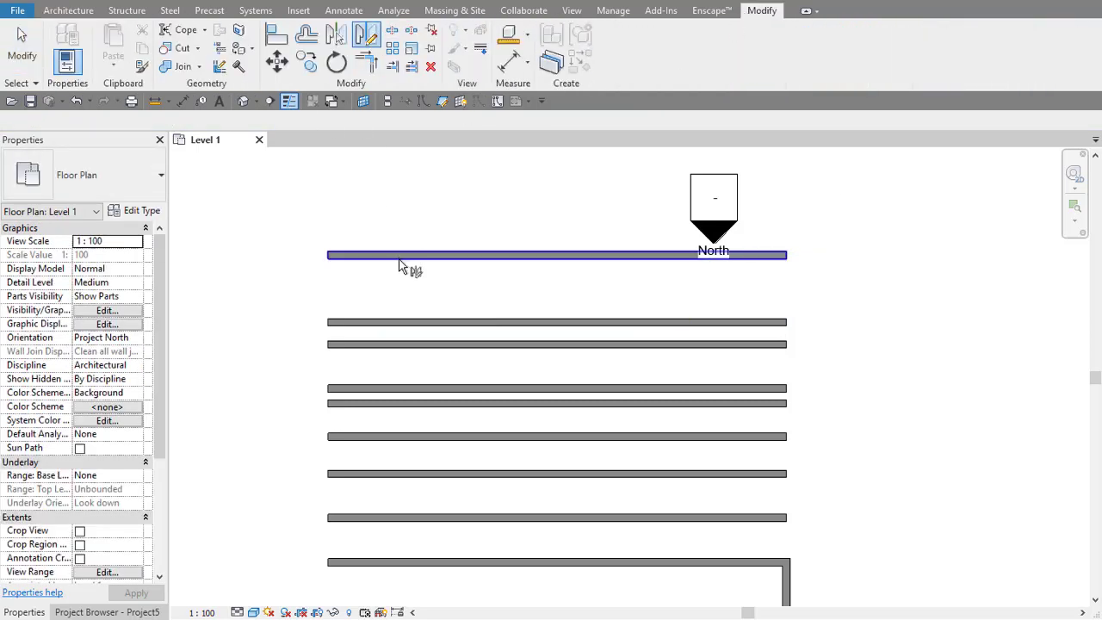
scroll(342, 272, up, 3)
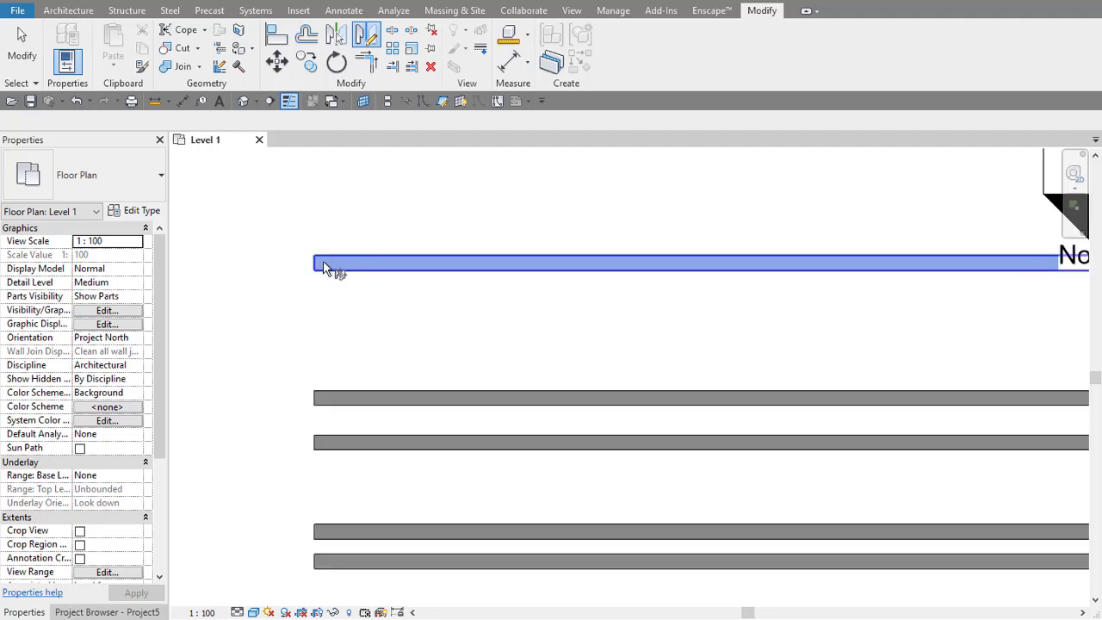
click(343, 262)
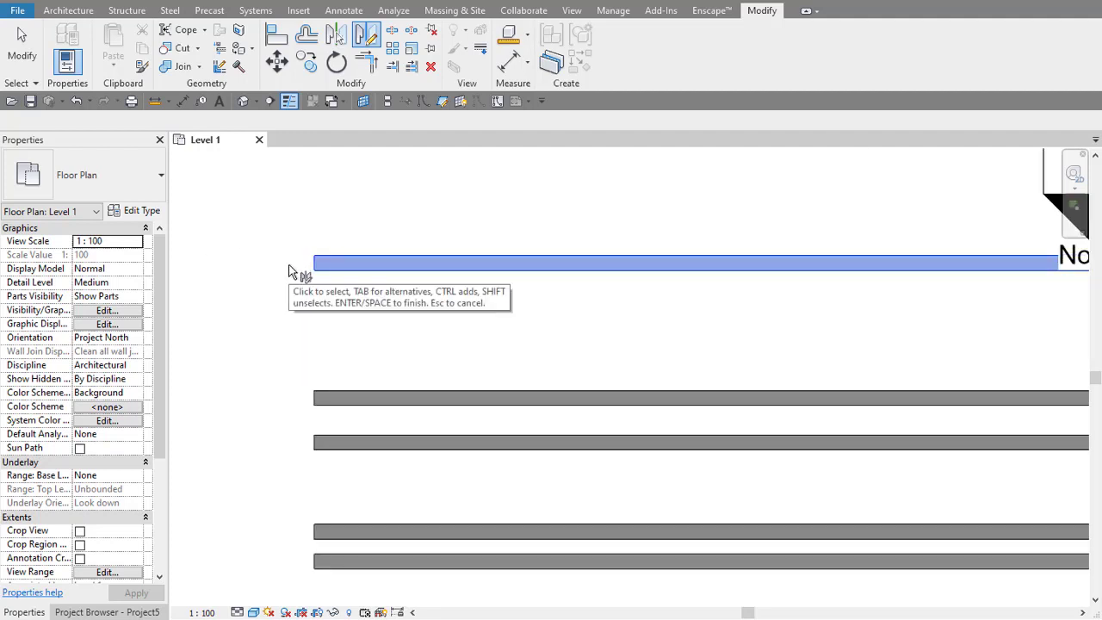
click(289, 272)
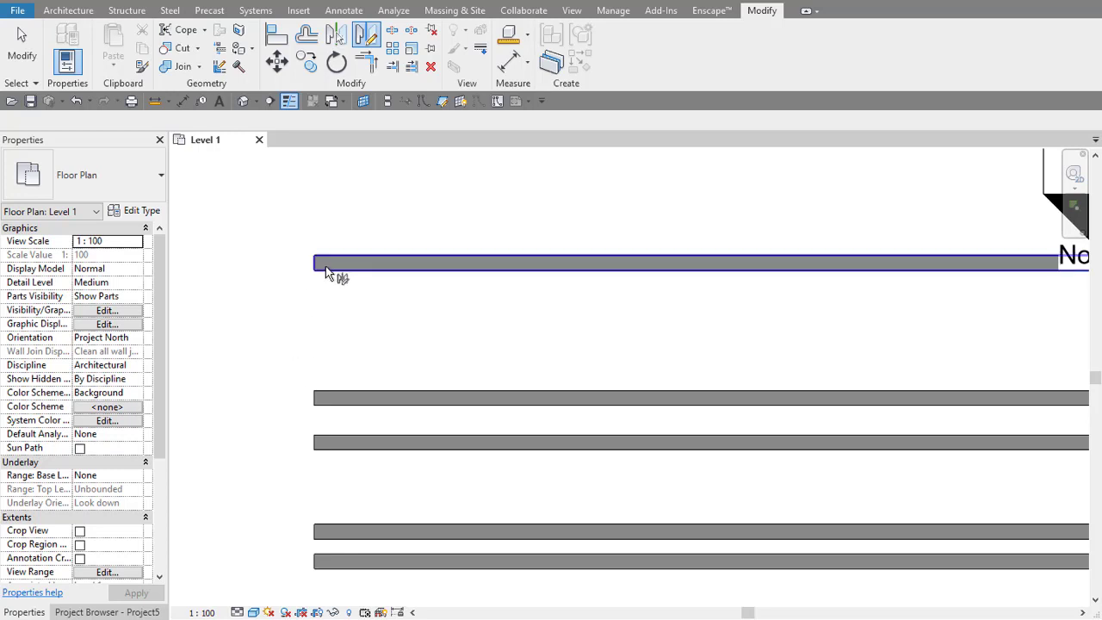
scroll(326, 272, down, 3)
click(326, 266)
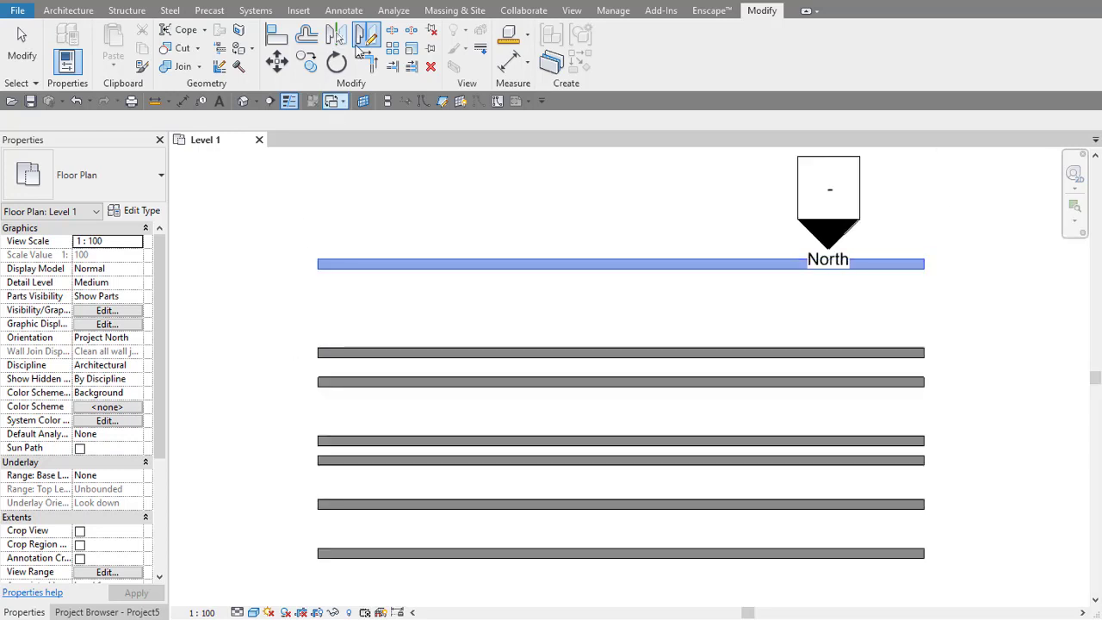
click(365, 36)
click(289, 259)
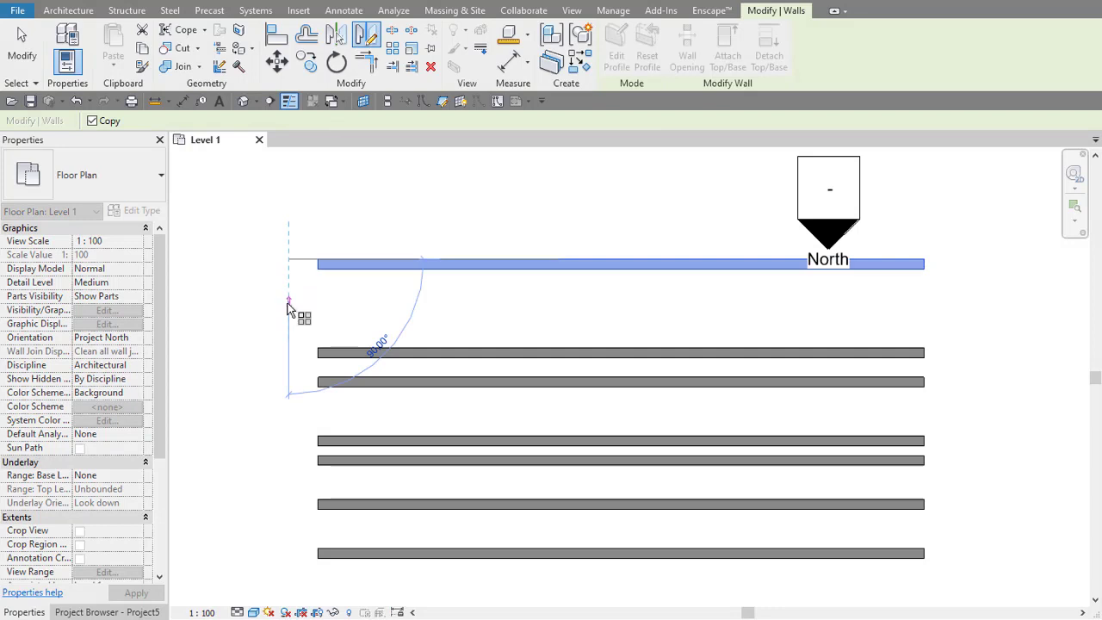
click(289, 310)
scroll(393, 315, down, 3)
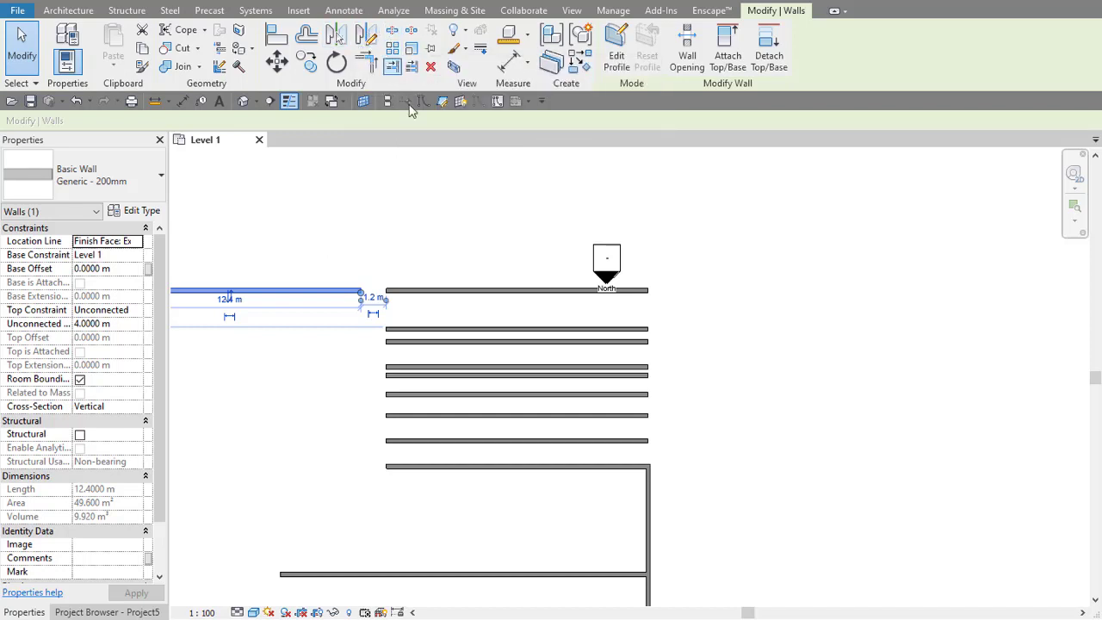
Step: Split the right-hand vertical wall of the stepped chain at one point
middle_drag(514, 287, 382, 275)
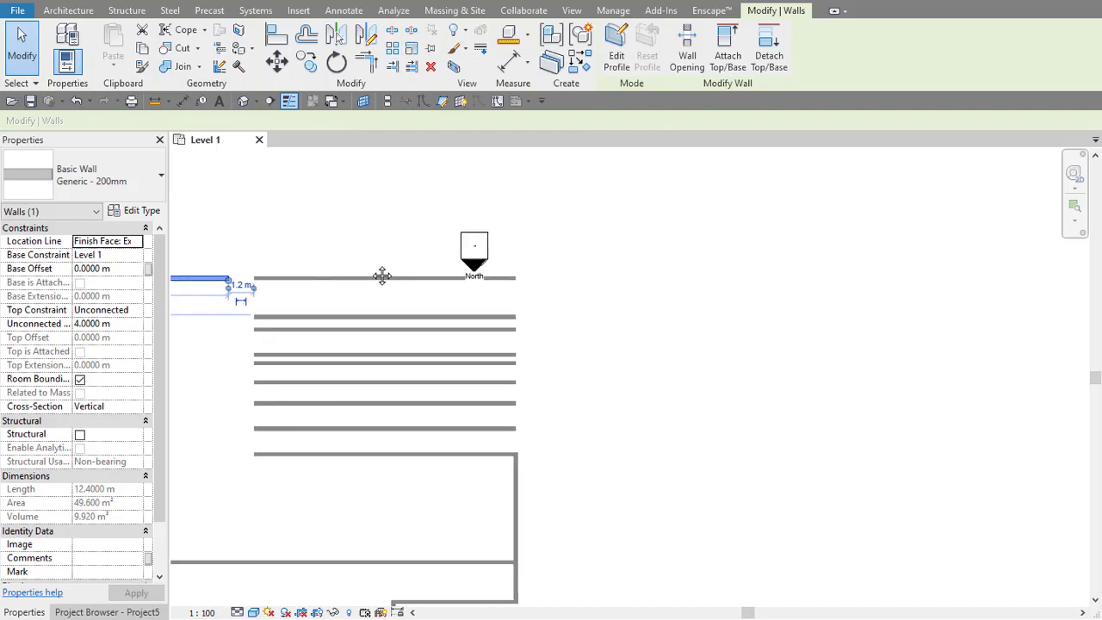
click(393, 33)
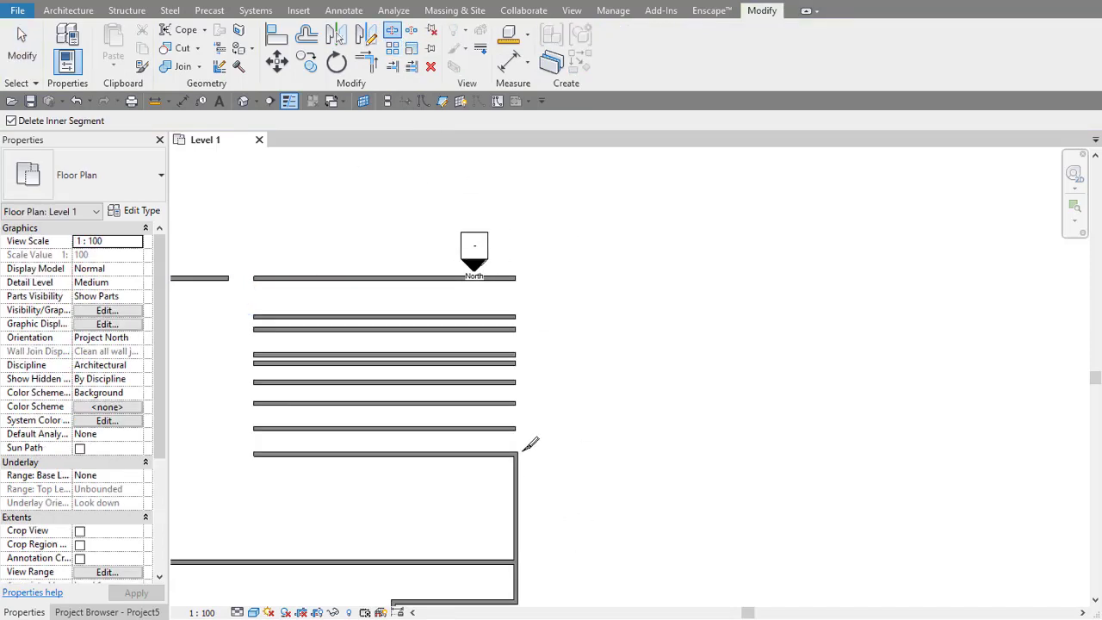
scroll(530, 443, up, 2)
scroll(554, 319, up, 2)
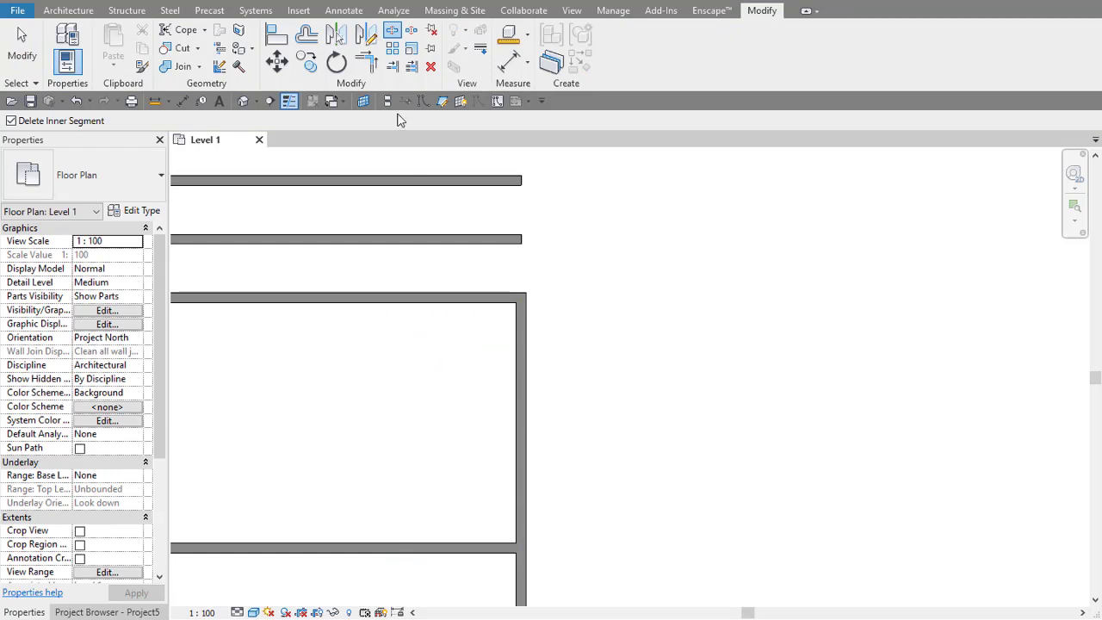
click(523, 427)
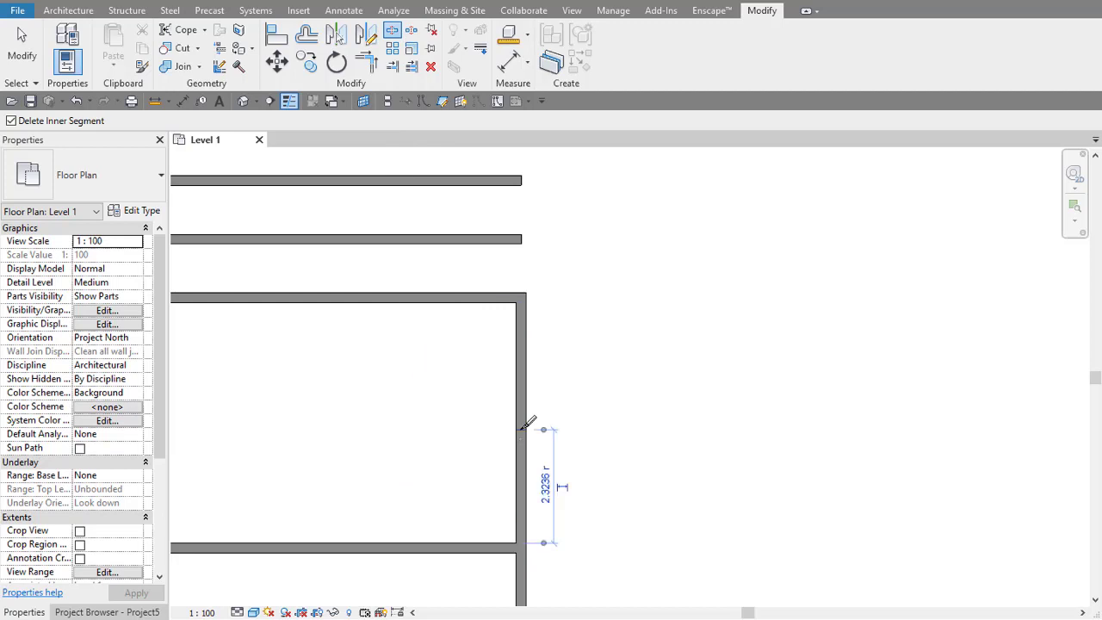
key(Escape)
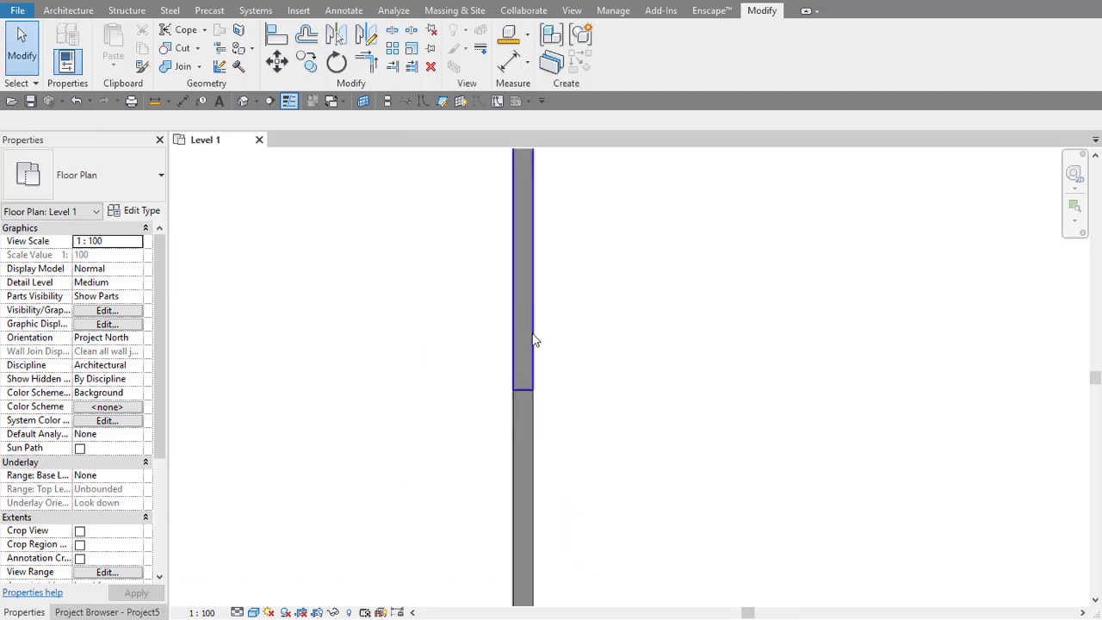
Step: Drag the split pieces' end grips so the upper reads 1.7 m and the lower 2.8 m
scroll(534, 328, down, 1)
click(534, 327)
scroll(538, 335, up, 1)
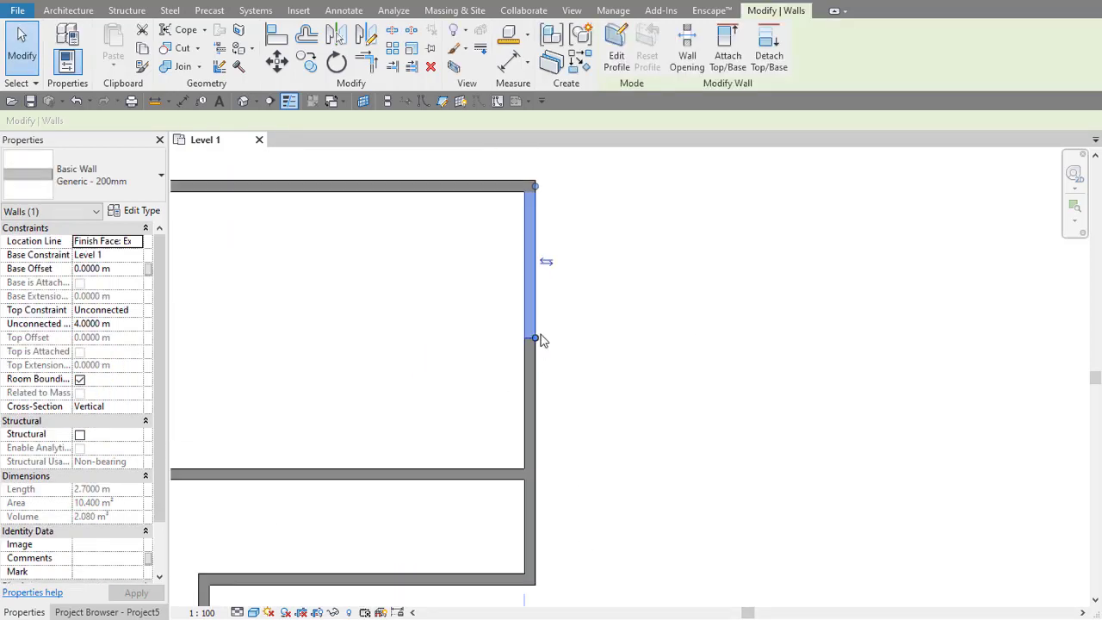
drag(534, 340, 534, 282)
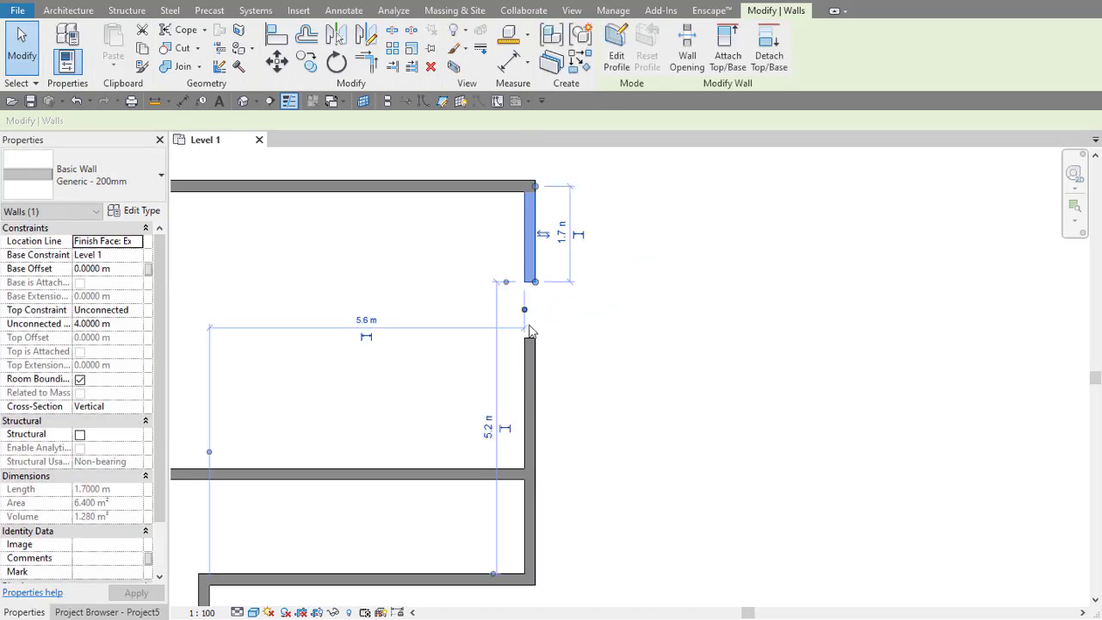
drag(534, 340, 543, 423)
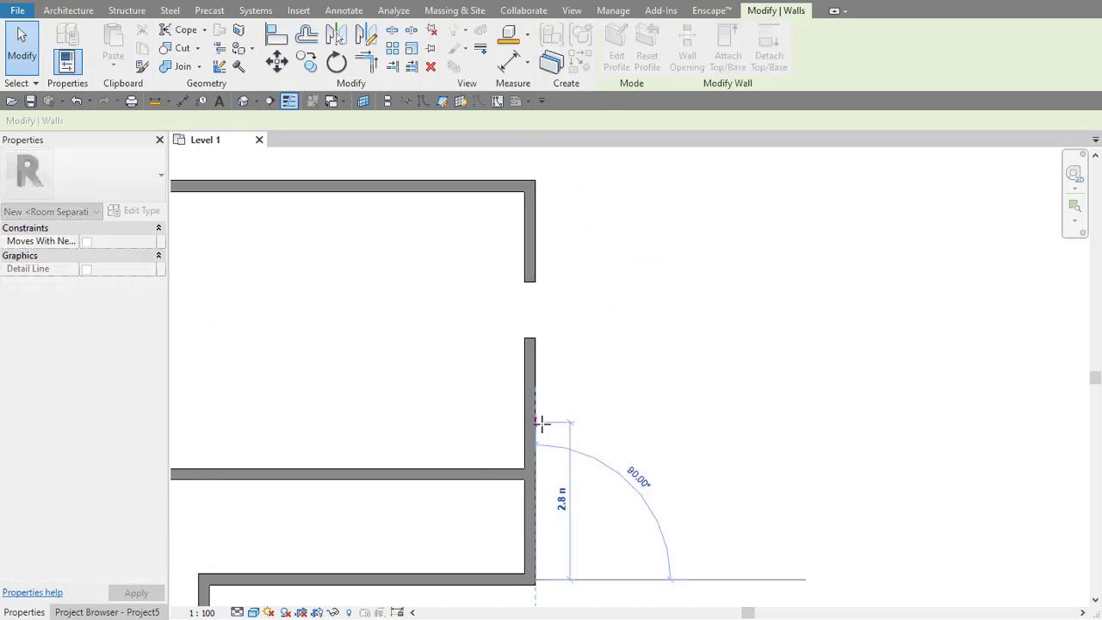
scroll(534, 326, down, 2)
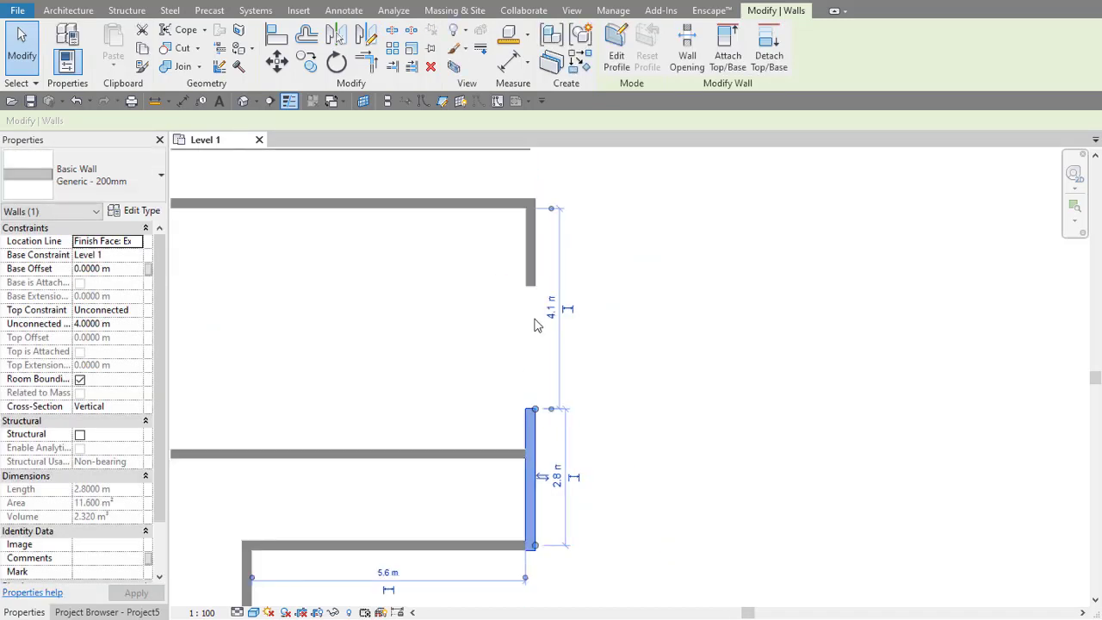
key(Escape)
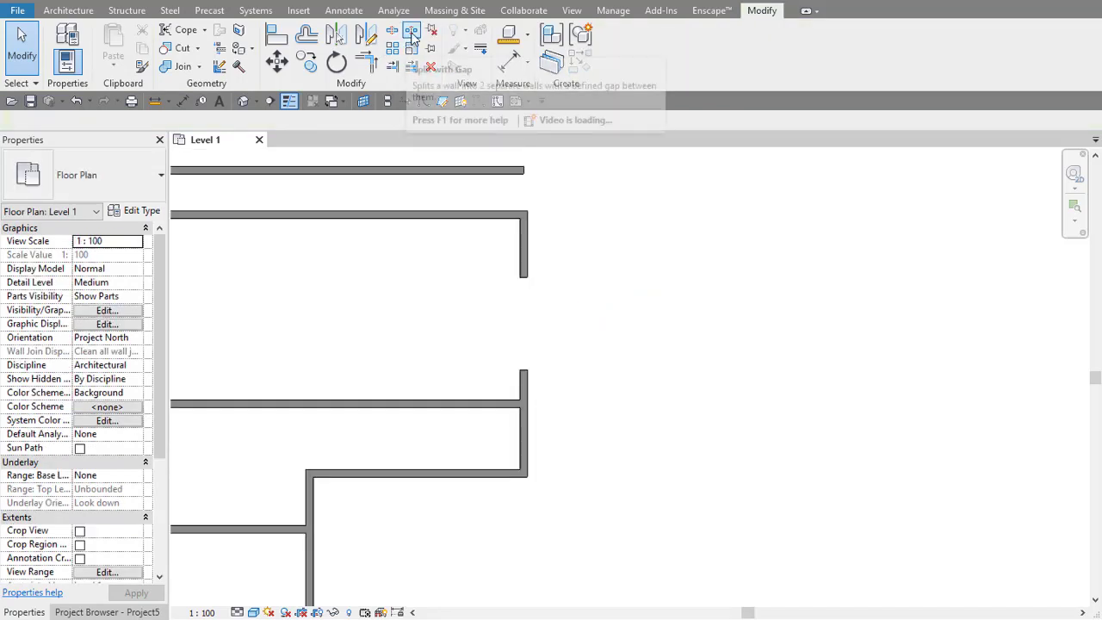
Step: Split the short horizontal wall at the L-shaped corner with a gap
click(412, 29)
scroll(435, 181, up, 2)
scroll(435, 181, up, 1)
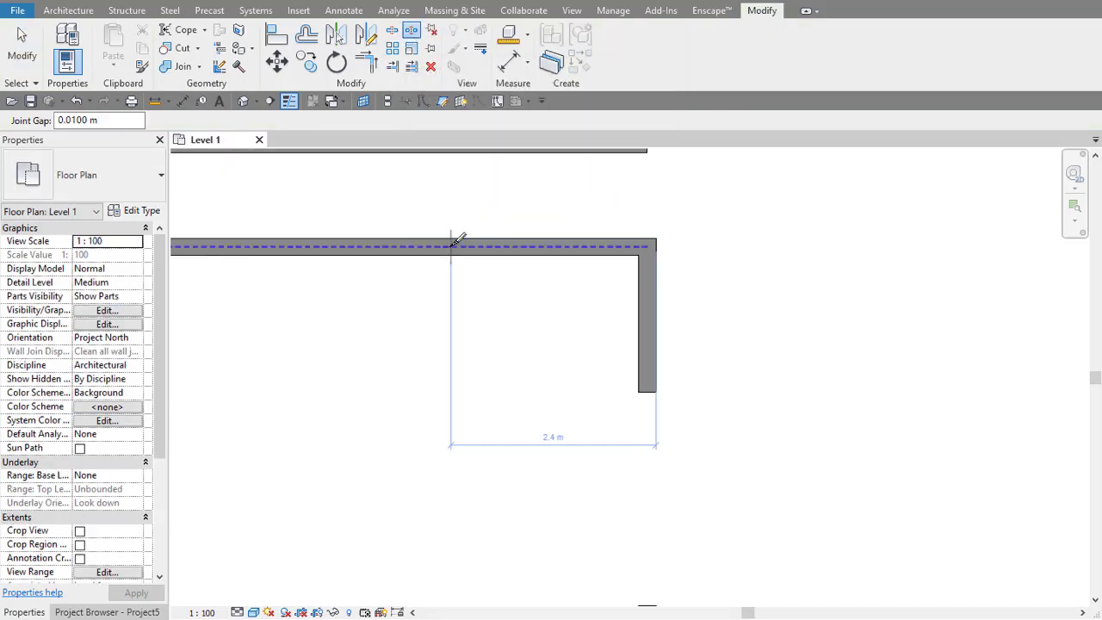
click(446, 245)
scroll(442, 234, up, 2)
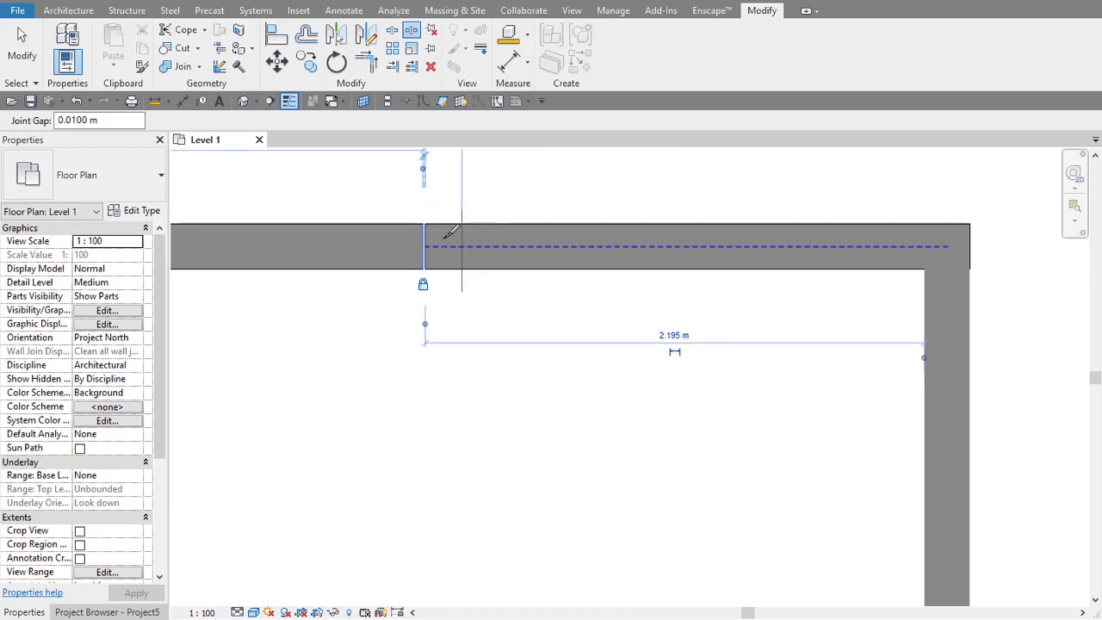
scroll(389, 220, up, 2)
scroll(400, 237, up, 2)
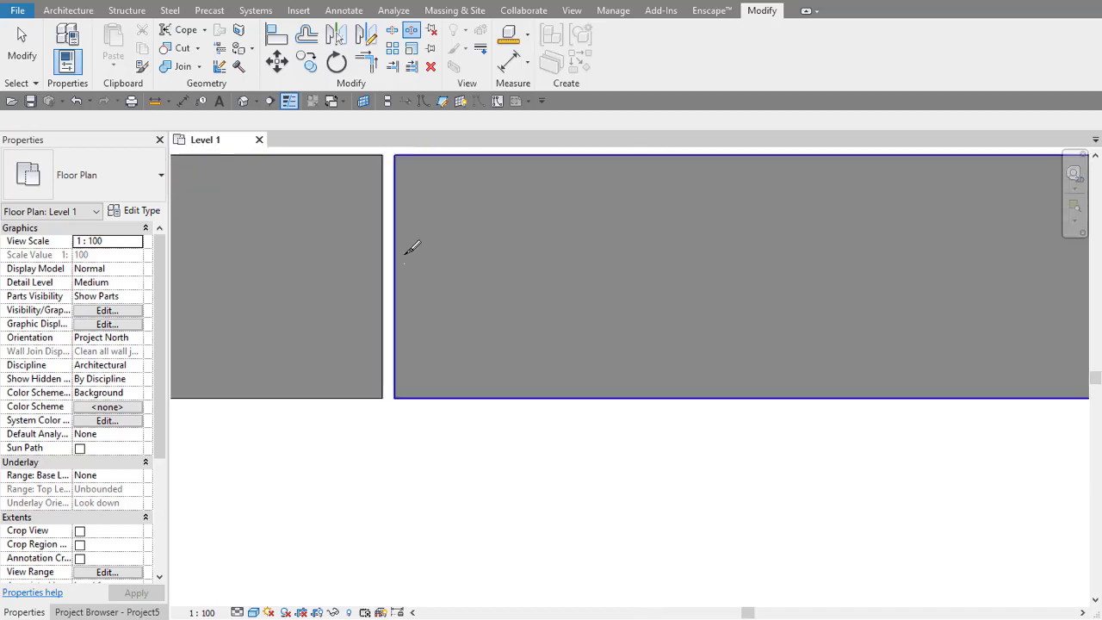
key(Escape)
scroll(408, 254, down, 3)
Step: Drag the wall piece's end grip until it measures 1.44 m, opening a gap beside it
click(410, 257)
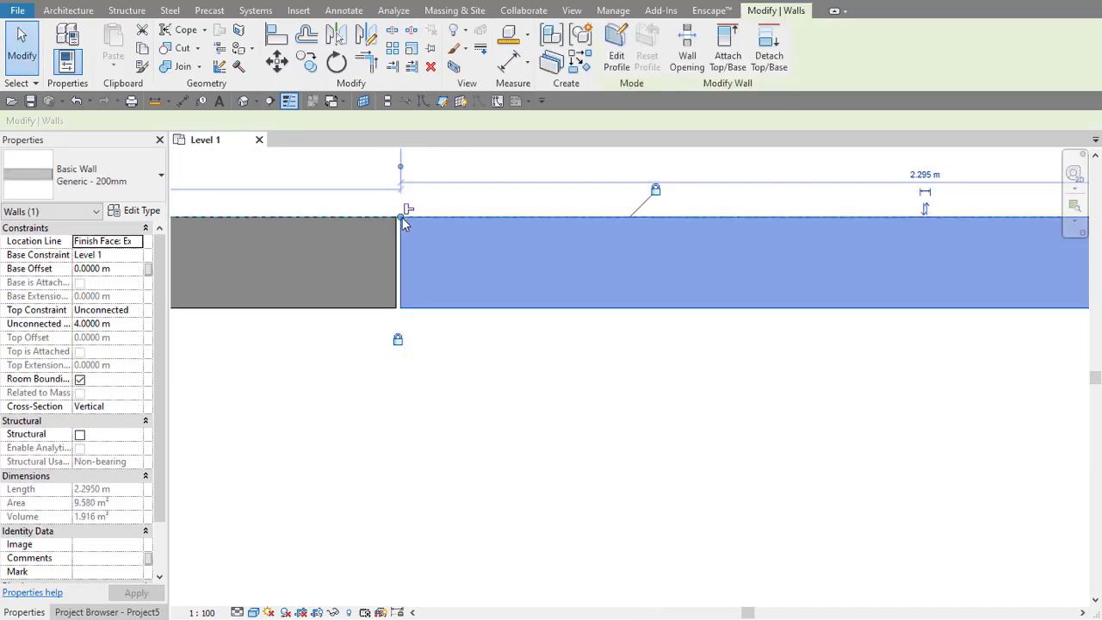
drag(406, 220, 659, 217)
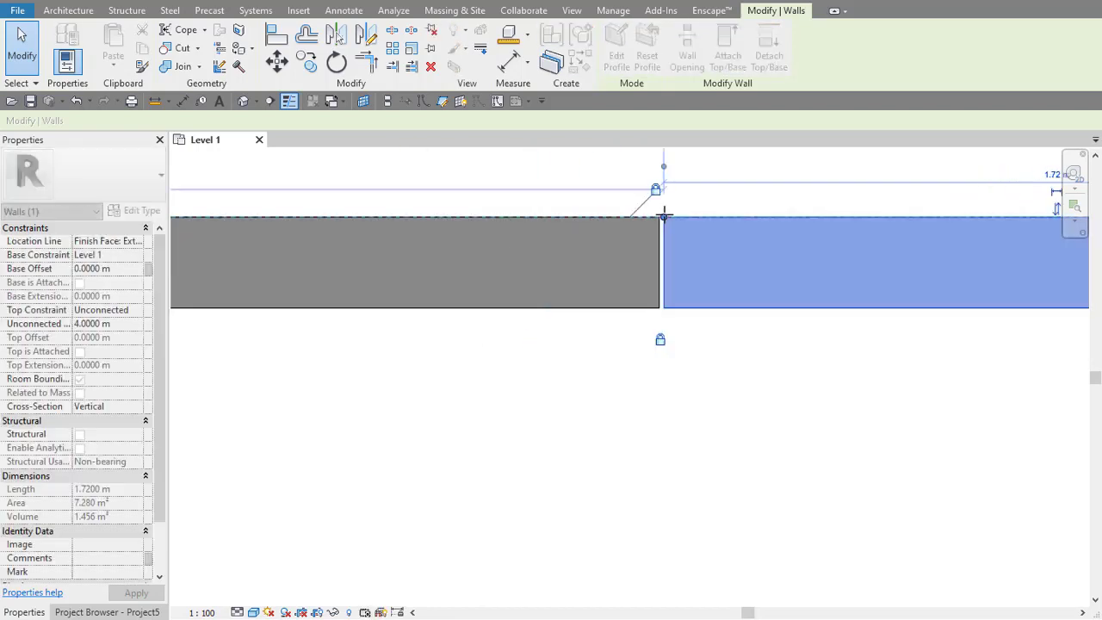
scroll(571, 241, down, 2)
middle_drag(683, 259, 392, 284)
key(Escape)
click(360, 250)
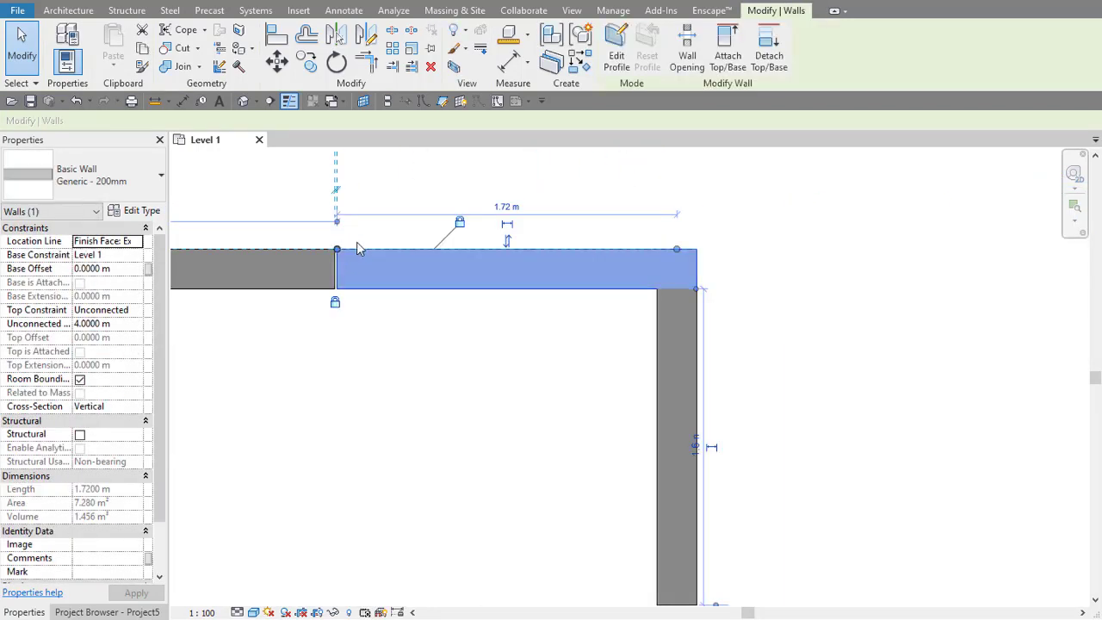
drag(337, 250, 392, 249)
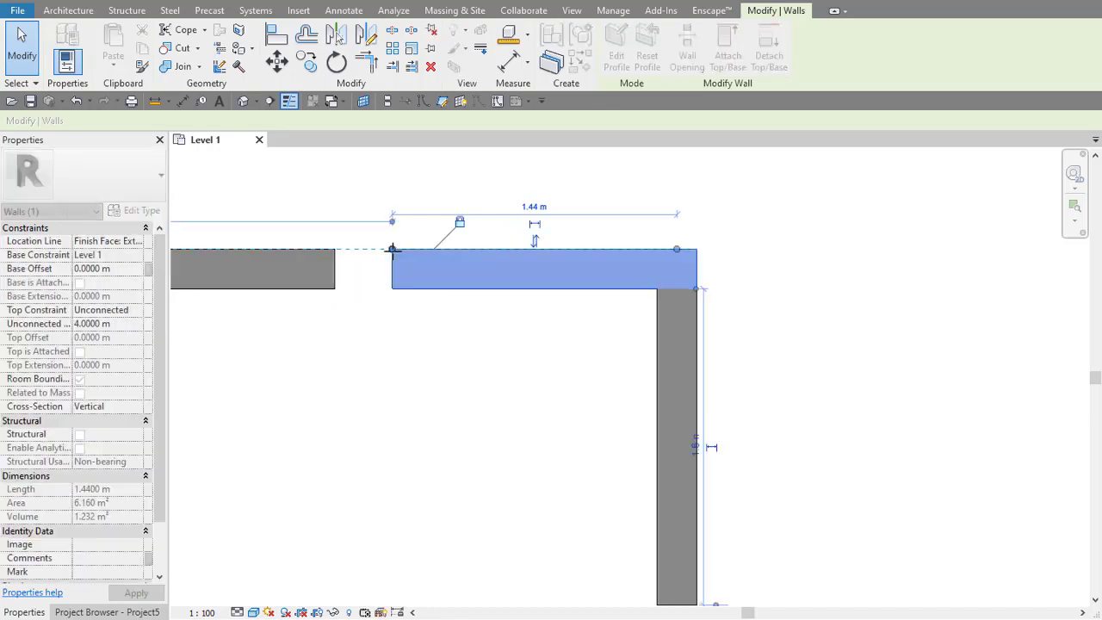
scroll(406, 258, down, 4)
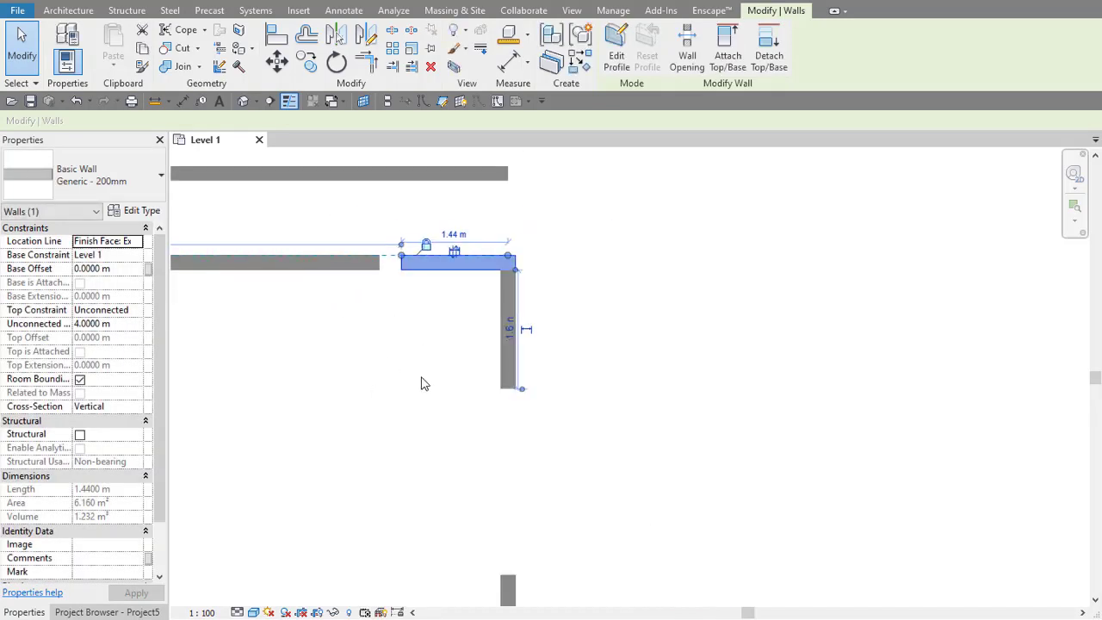
scroll(381, 279, up, 2)
key(Escape)
Step: Cut a gap out of the first horizontal wall with Split Element and Delete Inner Segment
scroll(492, 328, down, 2)
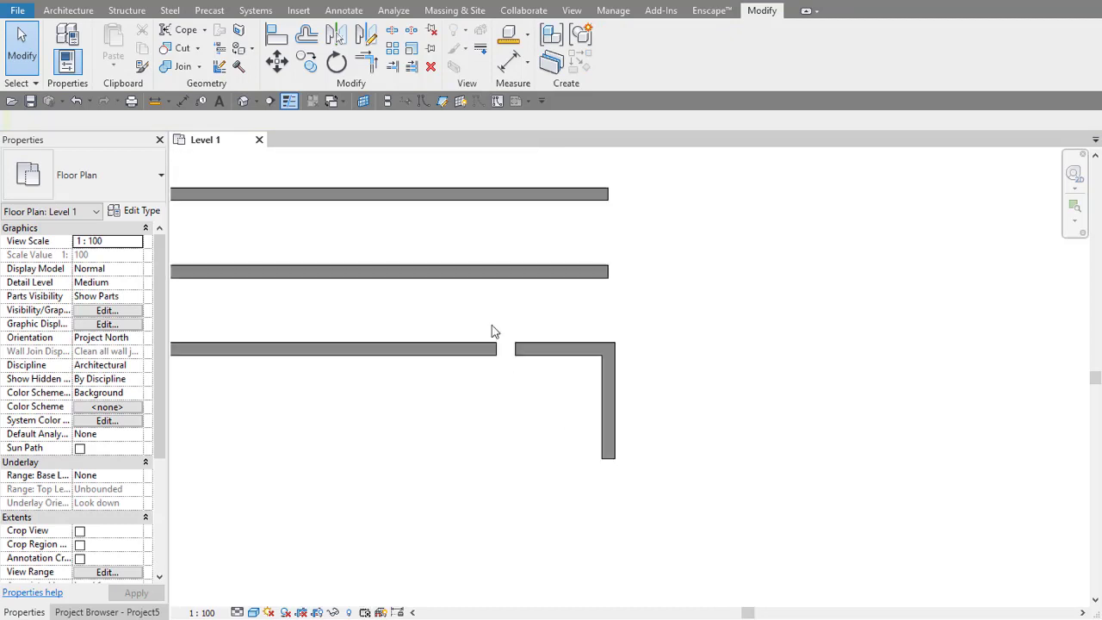
click(391, 33)
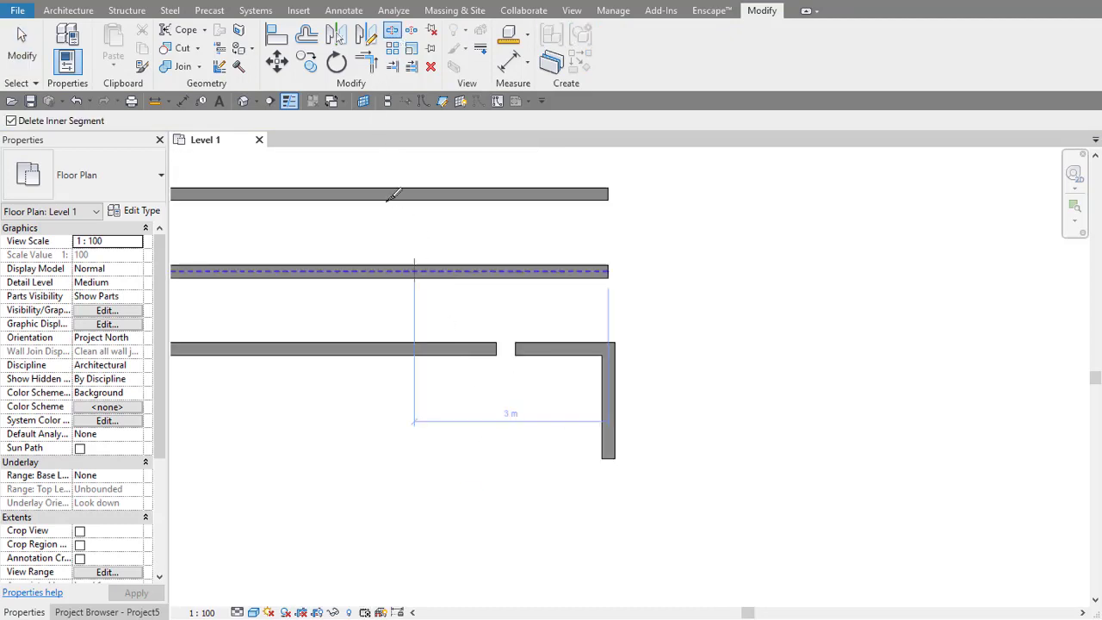
scroll(387, 362, down, 1)
middle_drag(387, 361, 506, 349)
scroll(507, 348, up, 2)
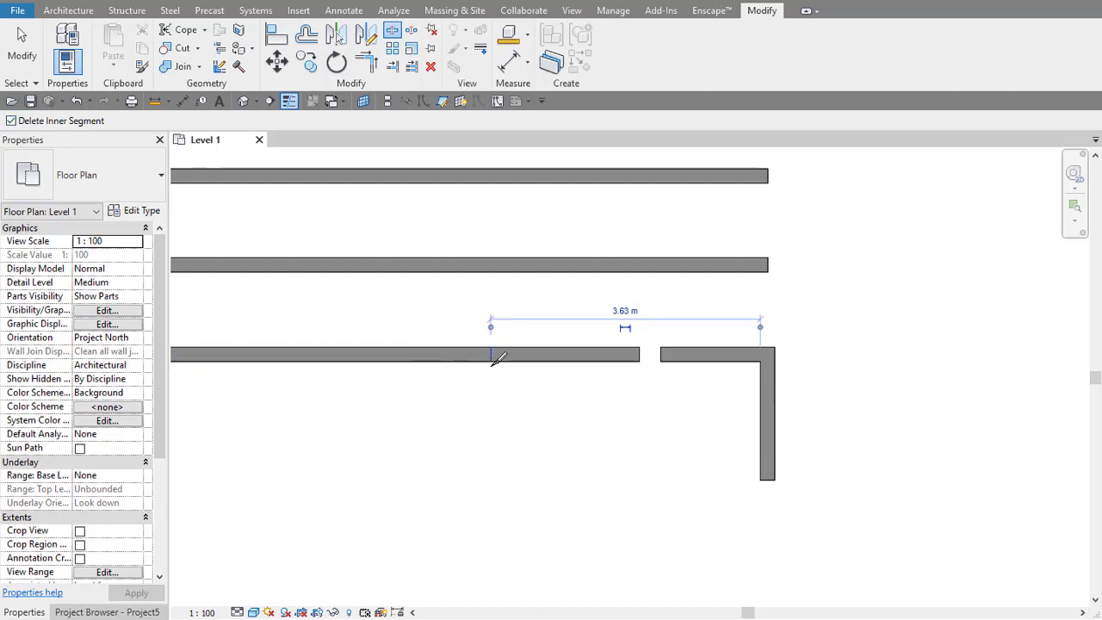
click(492, 364)
scroll(448, 365, down, 2)
click(313, 360)
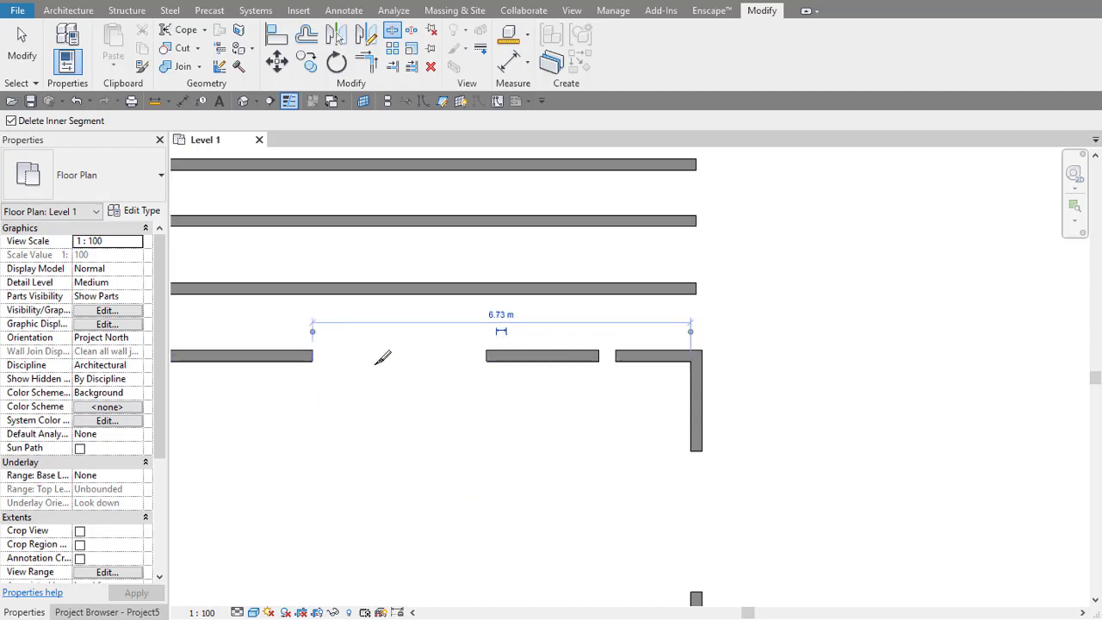
scroll(372, 366, down, 2)
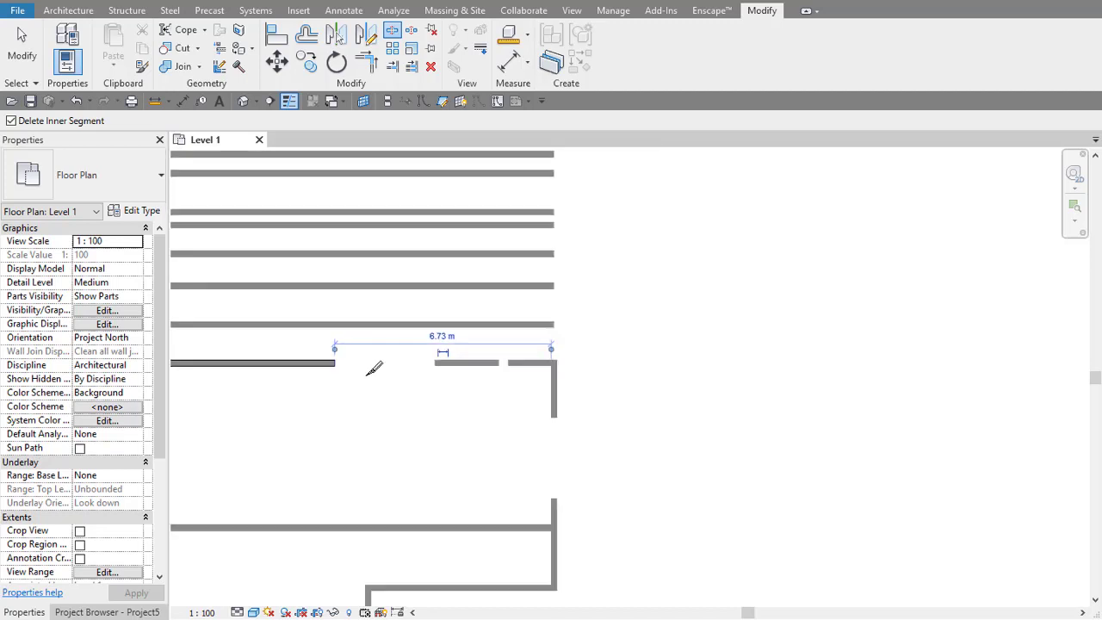
key(Escape)
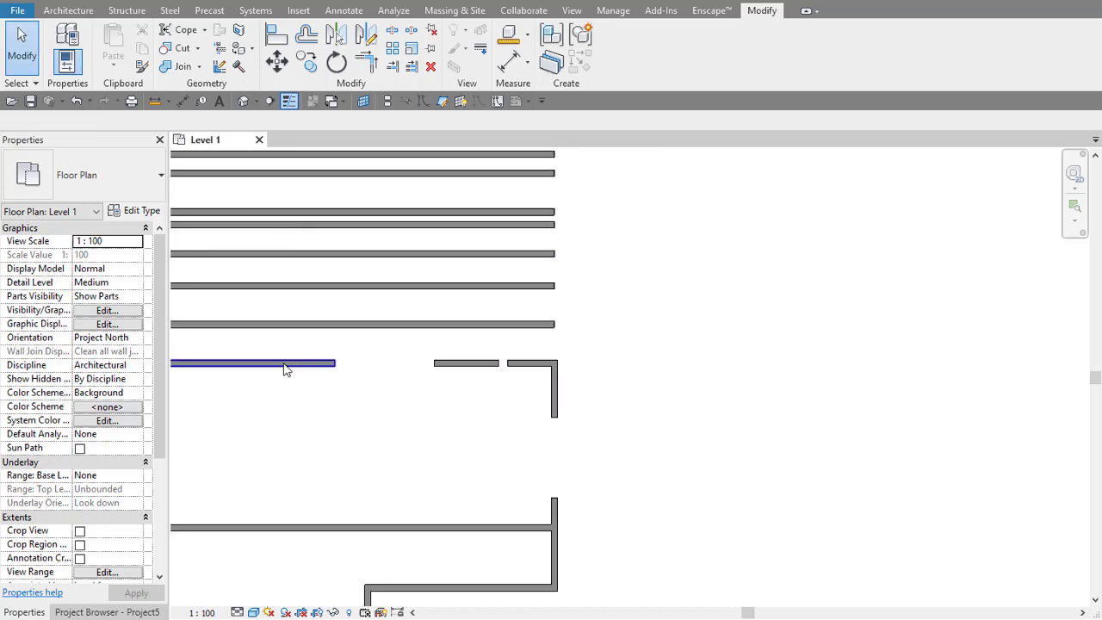
Step: Split the left wall piece at a single point using the SL shortcut
click(286, 365)
key(s)
key(l)
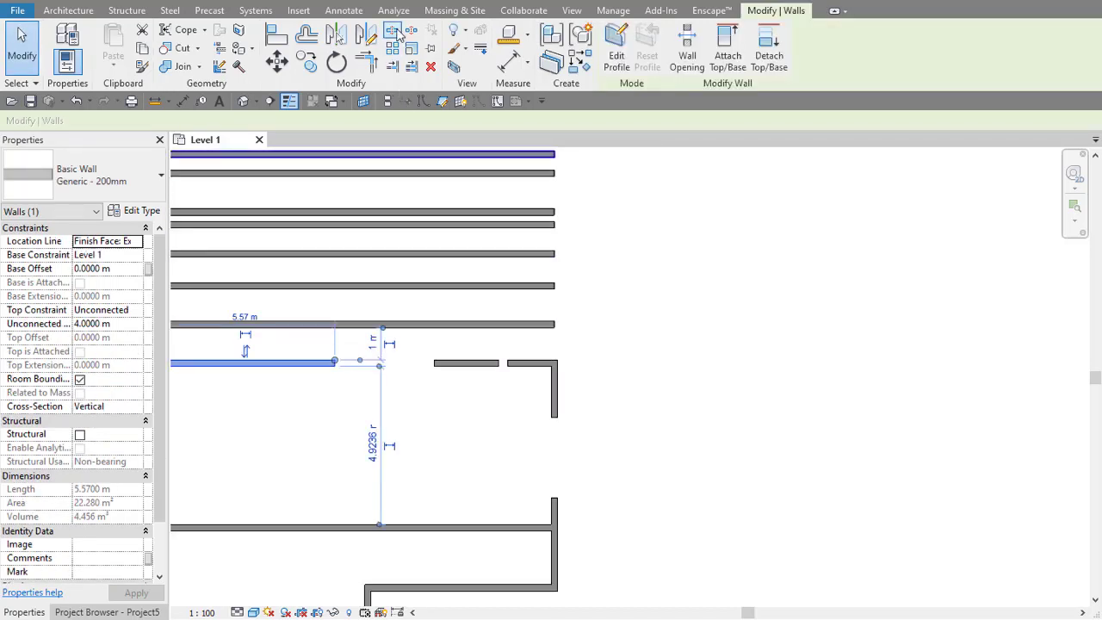
middle_drag(353, 375, 530, 351)
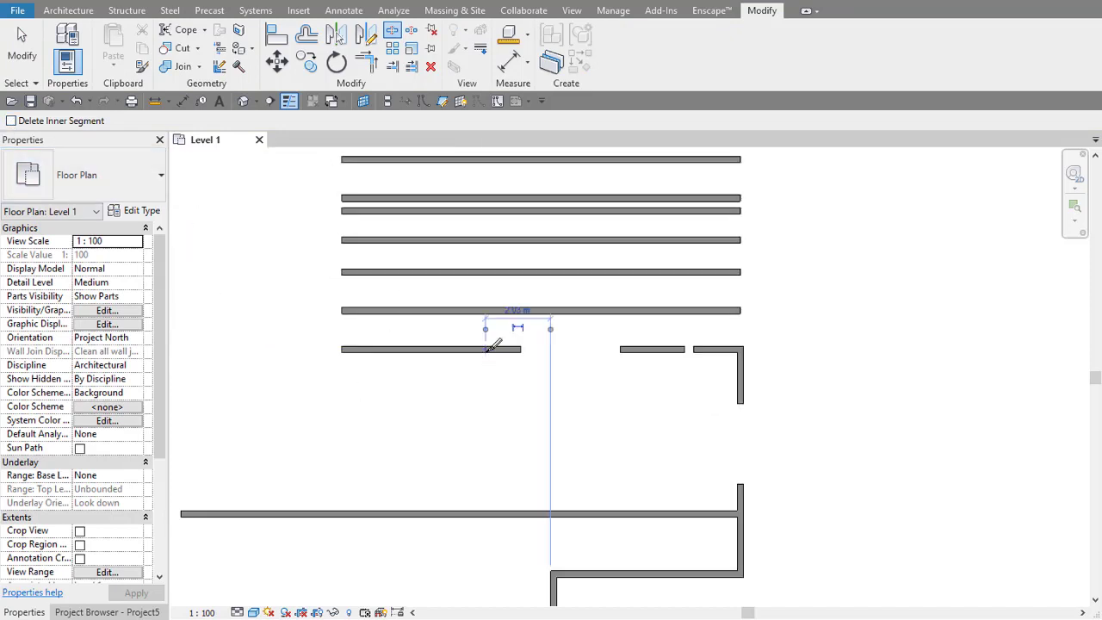
click(417, 348)
scroll(405, 351, up, 3)
key(Escape)
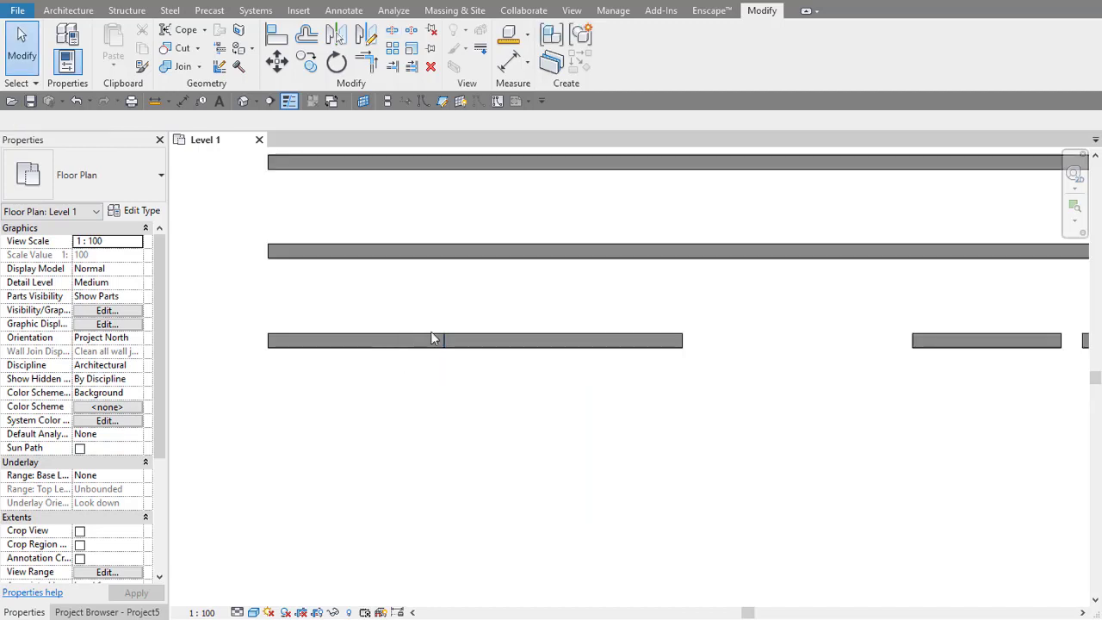
click(431, 339)
click(413, 231)
click(413, 255)
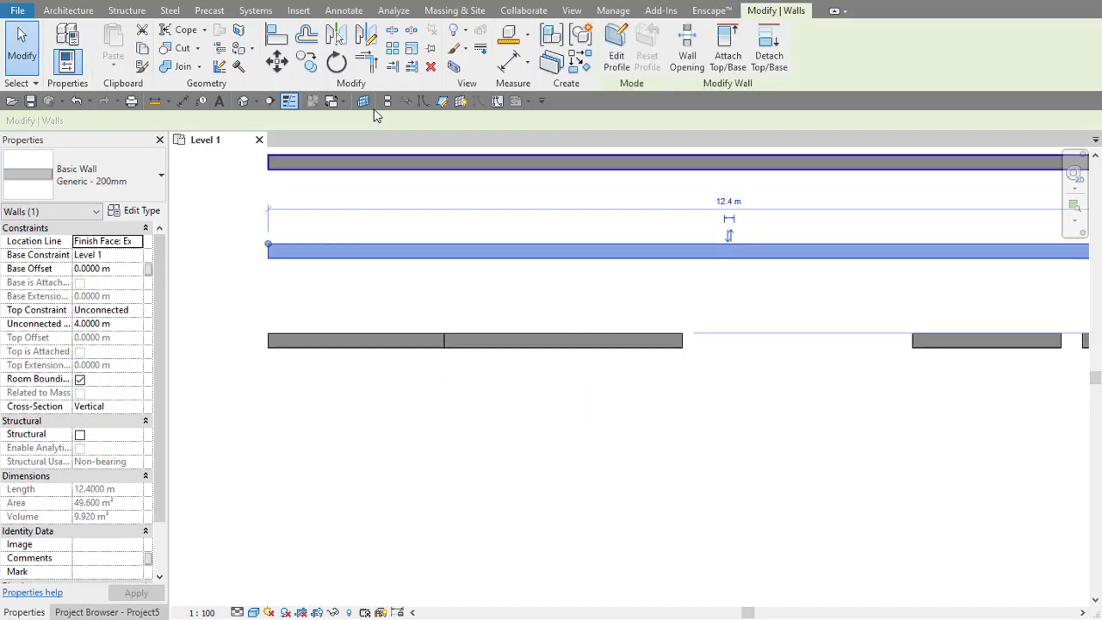
Step: Cut gaps into the long middle wall and the next wall below it
click(391, 30)
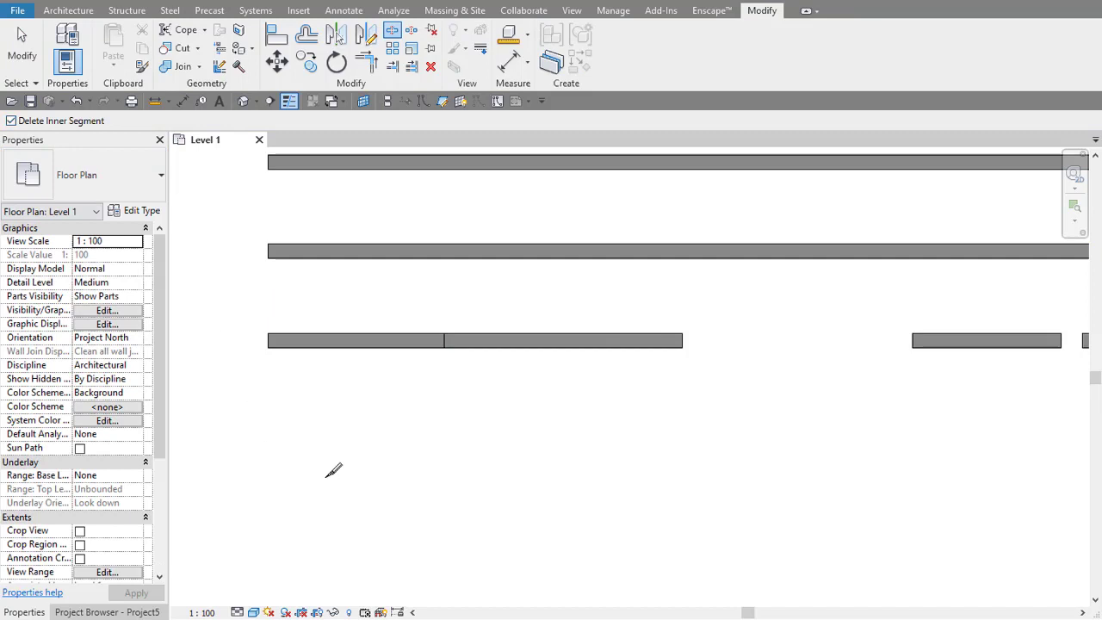
click(387, 247)
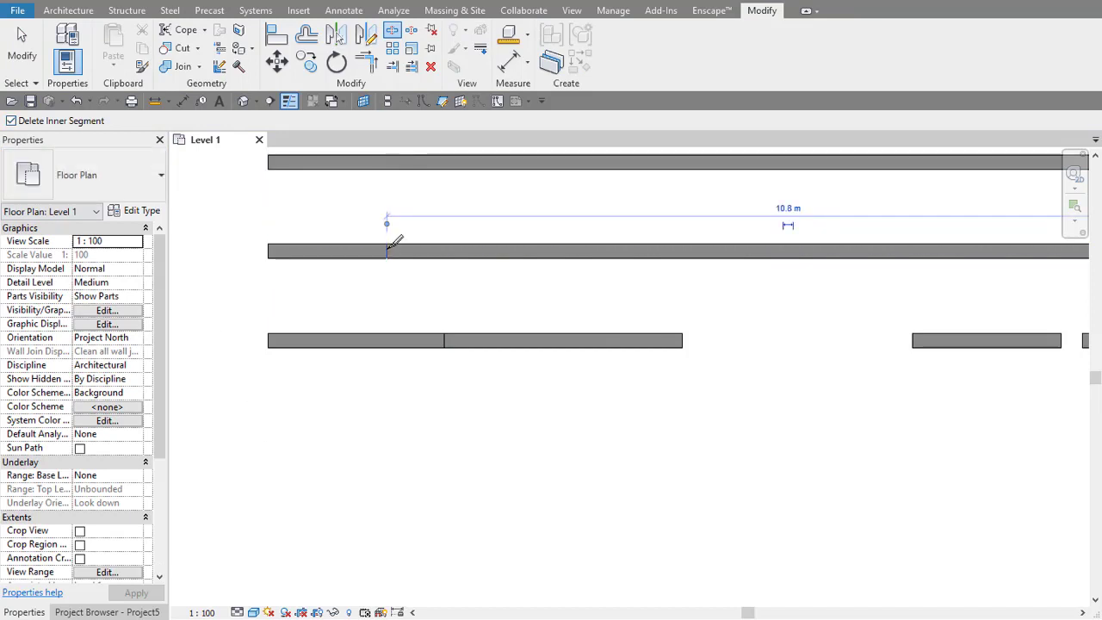
scroll(396, 398, down, 1)
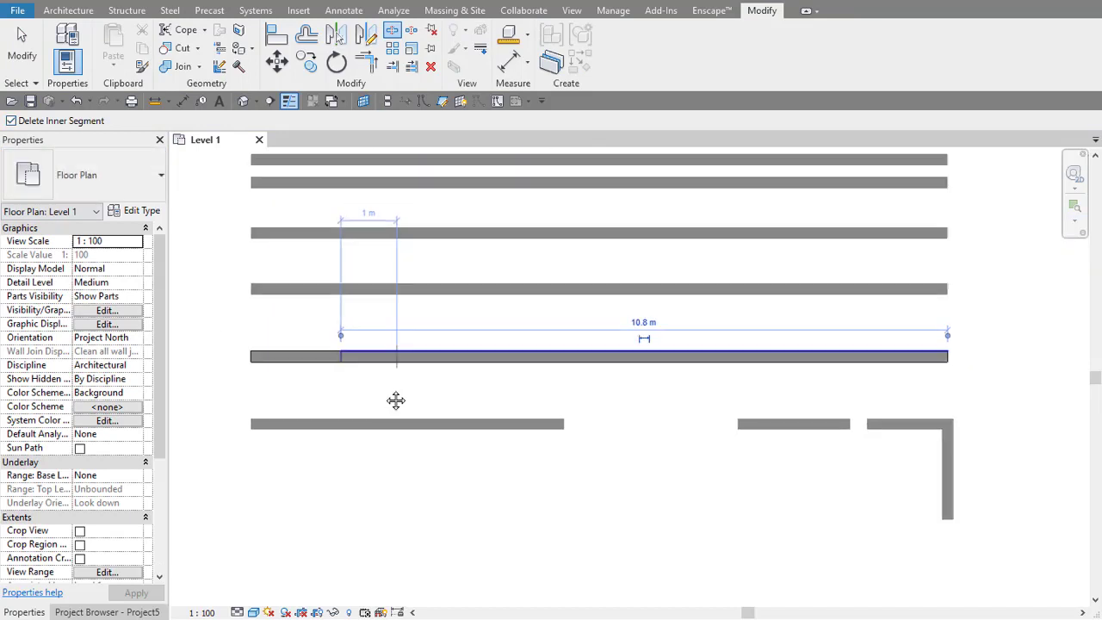
scroll(401, 369, down, 1)
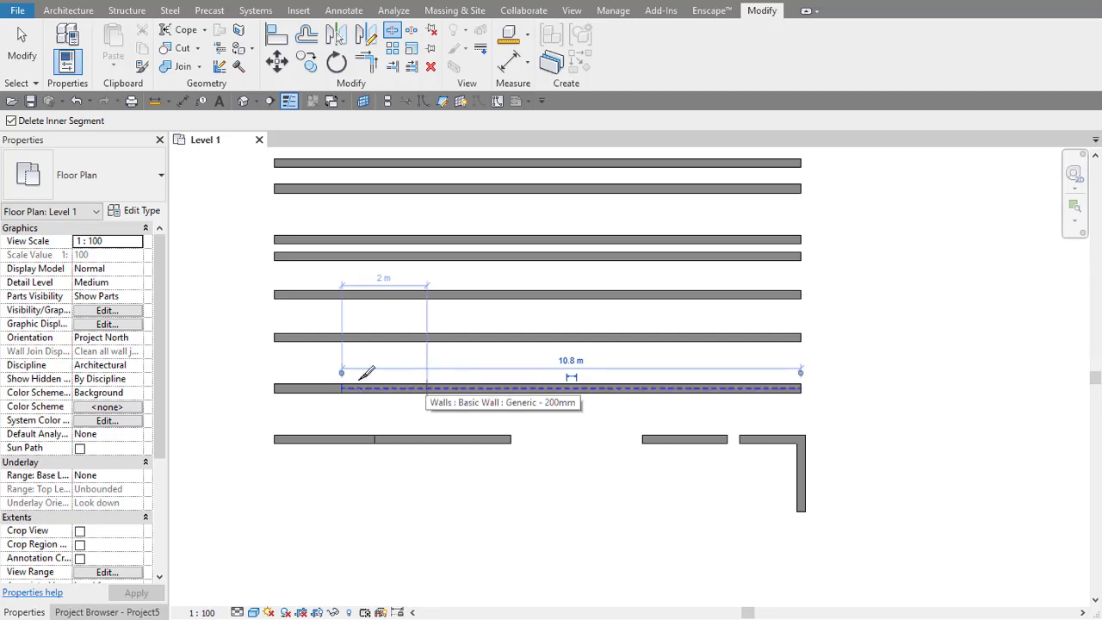
scroll(355, 379, up, 2)
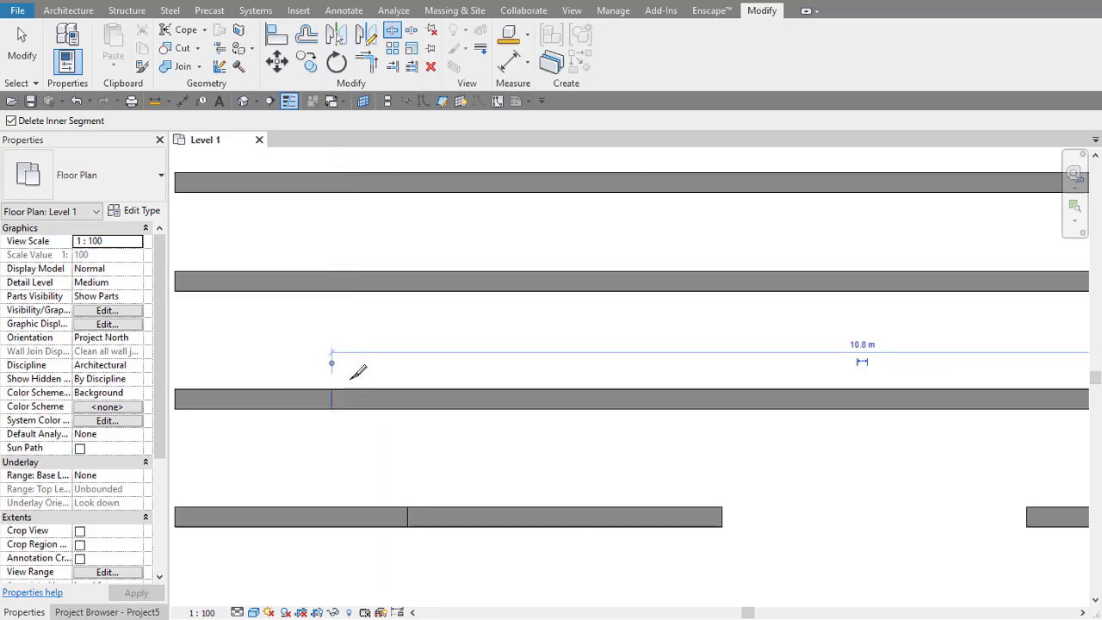
click(576, 398)
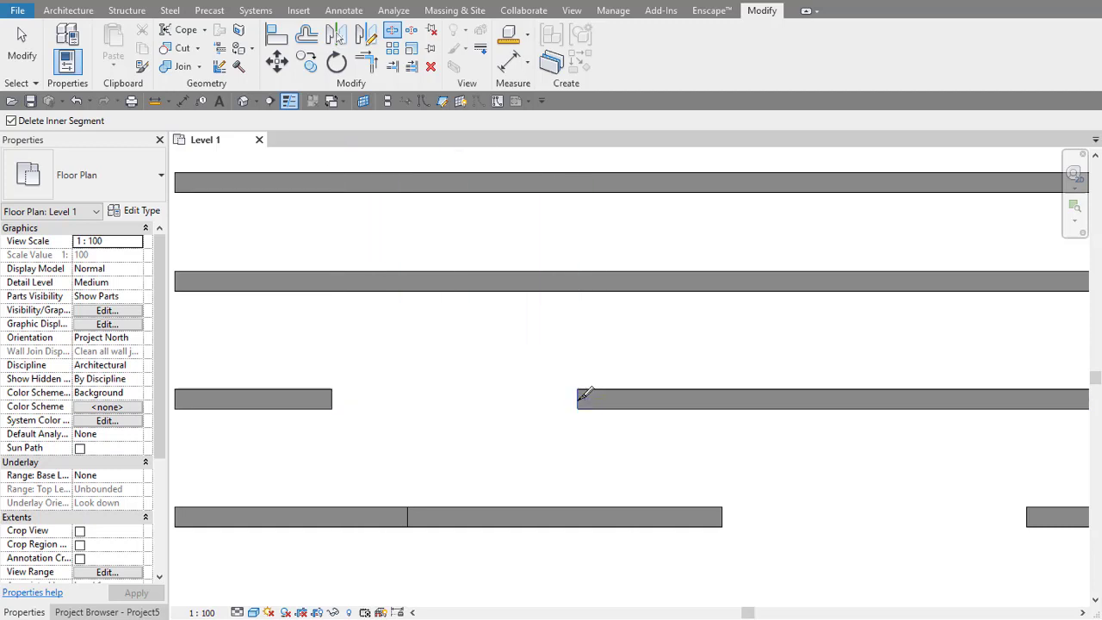
scroll(346, 381, down, 3)
click(332, 342)
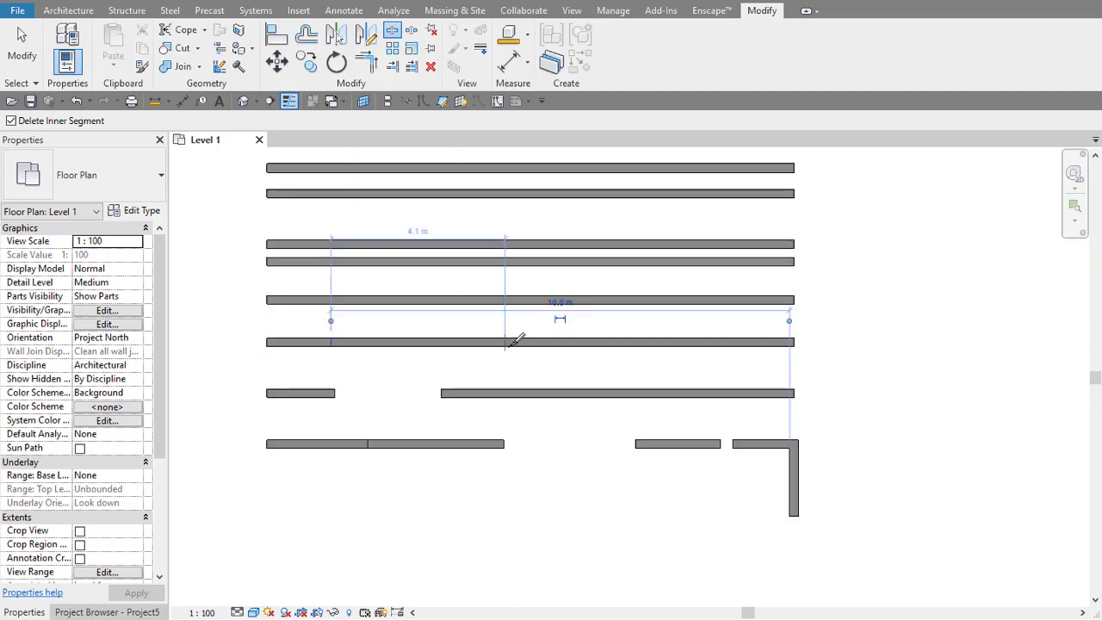
click(508, 342)
key(Escape)
scroll(433, 389, down, 3)
scroll(382, 352, down, 2)
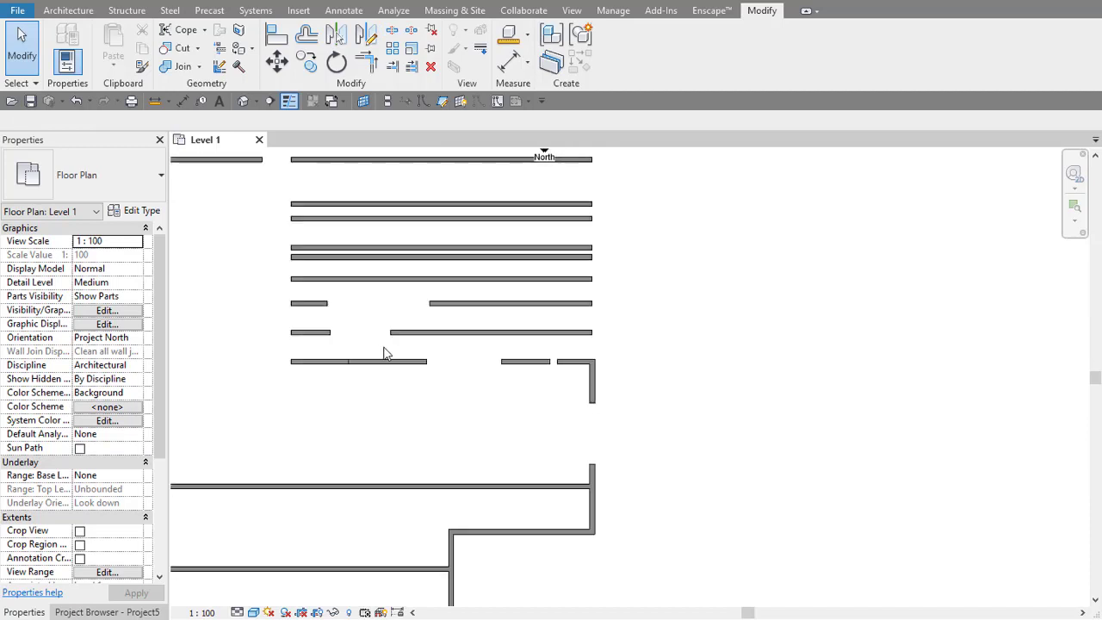
Step: Delete the upper block of practice walls and the 12.4 m wall beside the North marker
drag(583, 243, 303, 390)
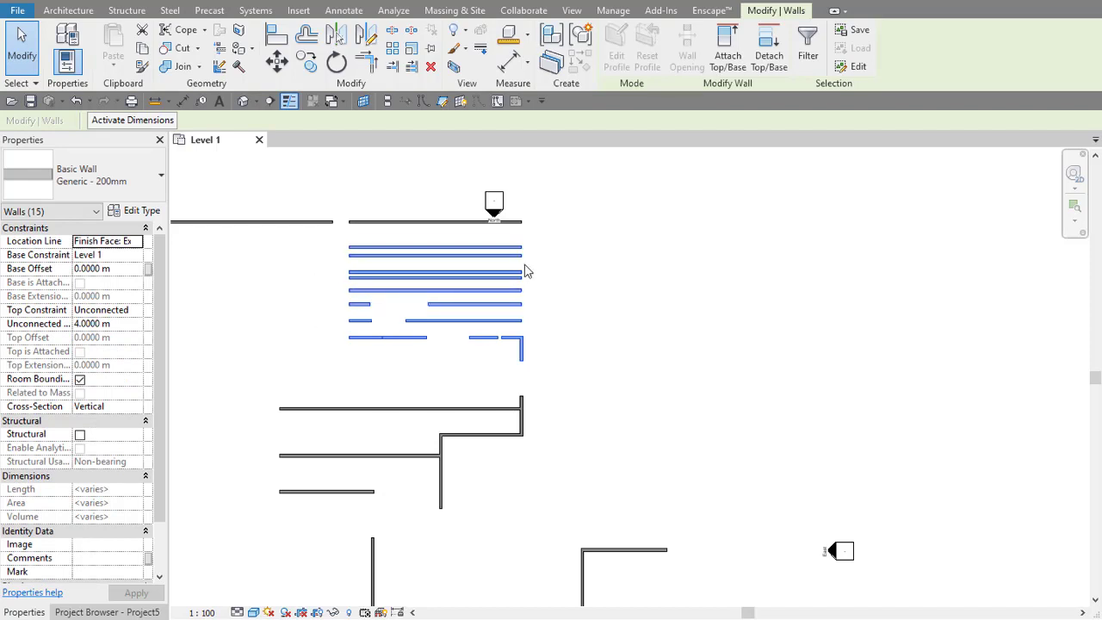
key(Delete)
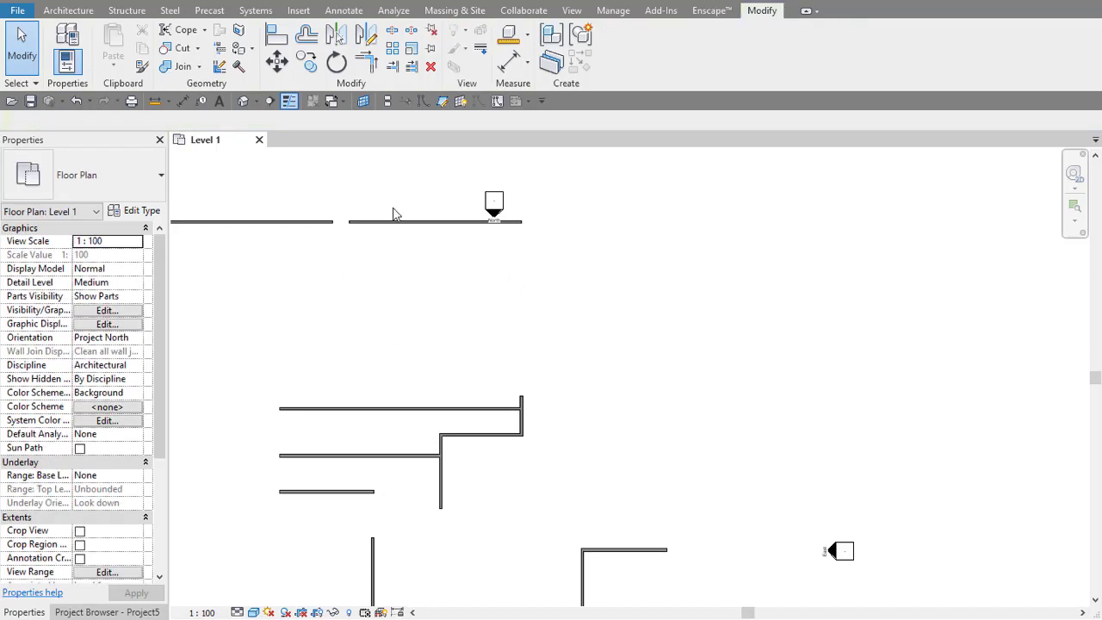
click(399, 223)
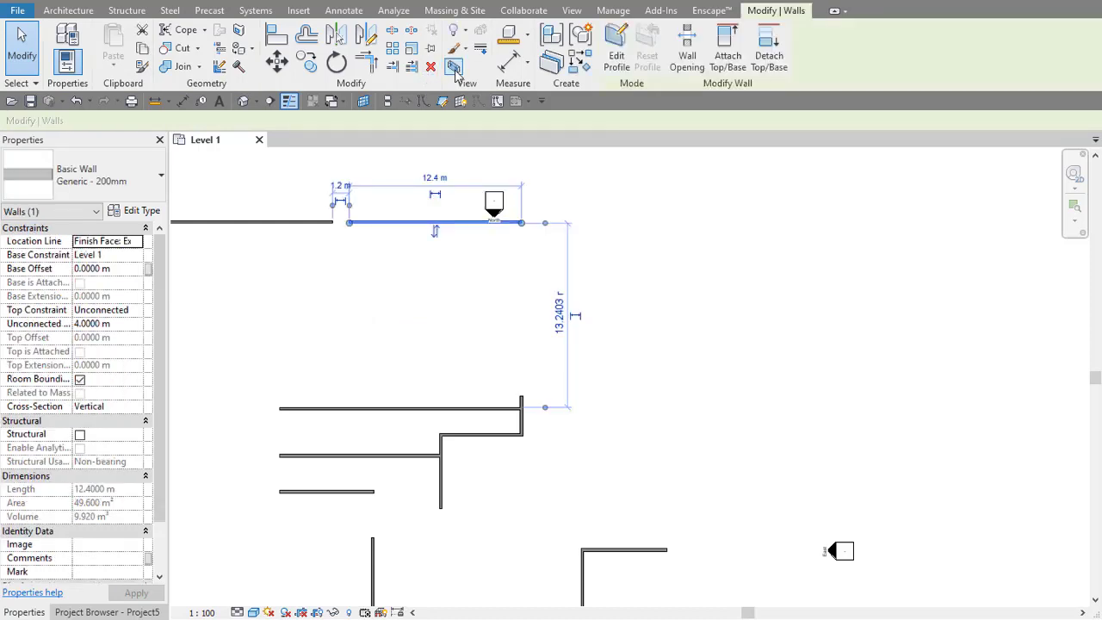
click(434, 68)
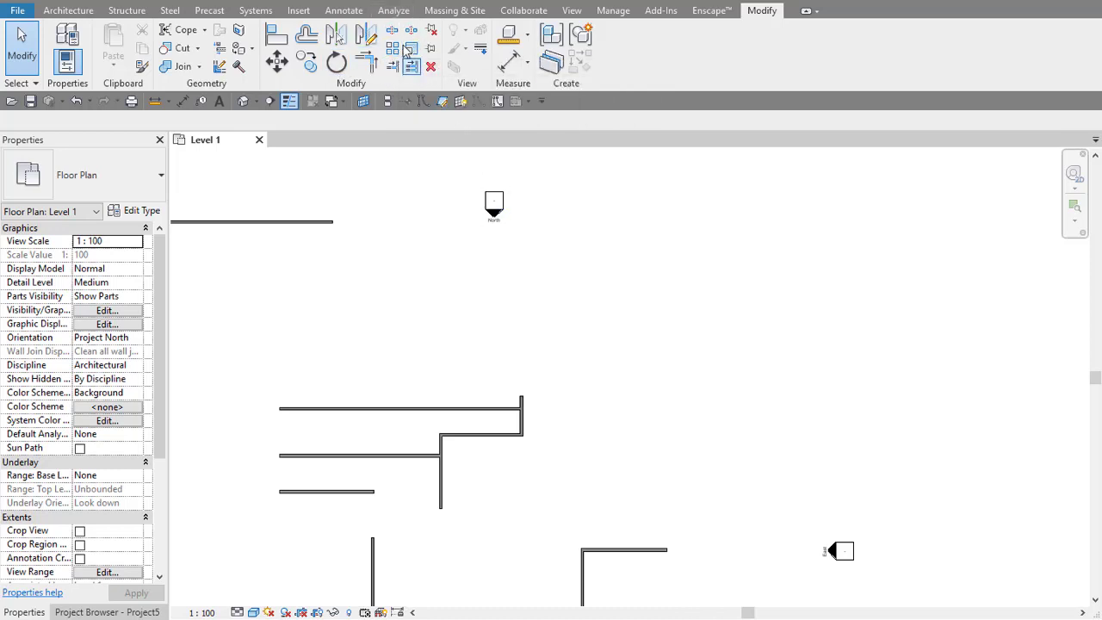
scroll(424, 304, down, 3)
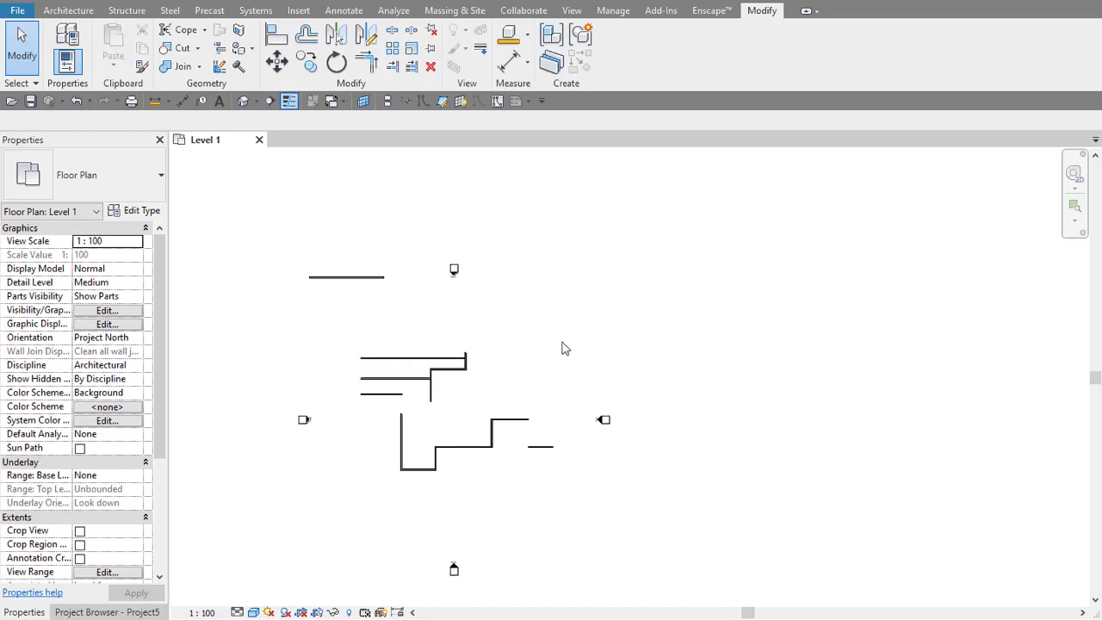
scroll(509, 401, up, 5)
Step: Start a linear array of the 2.8 m vertical wall with Number kept at 2
click(404, 291)
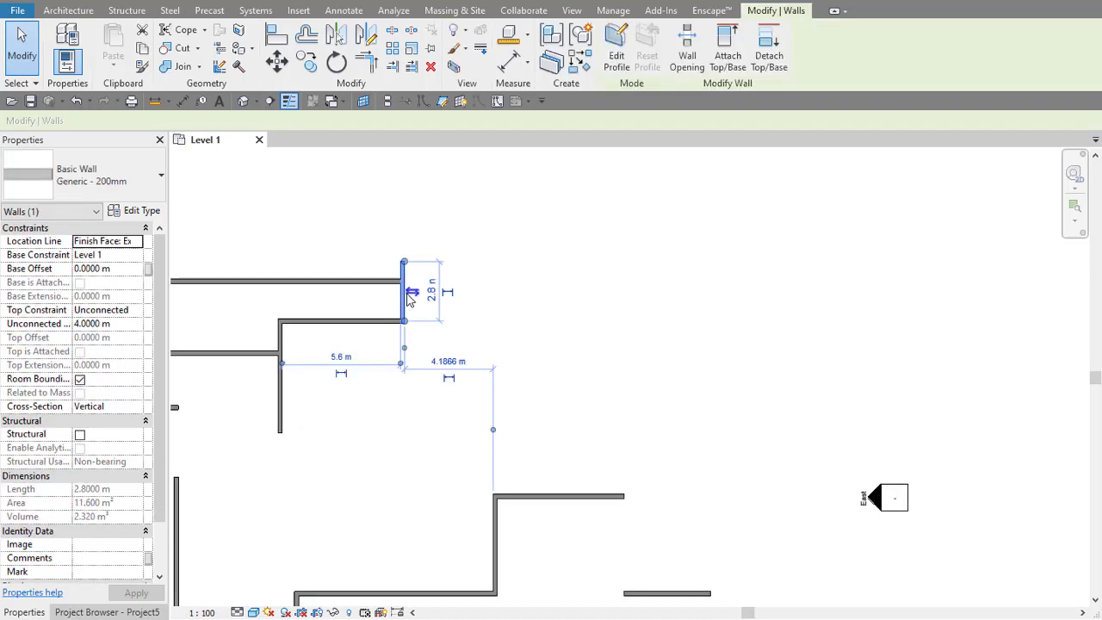
click(392, 67)
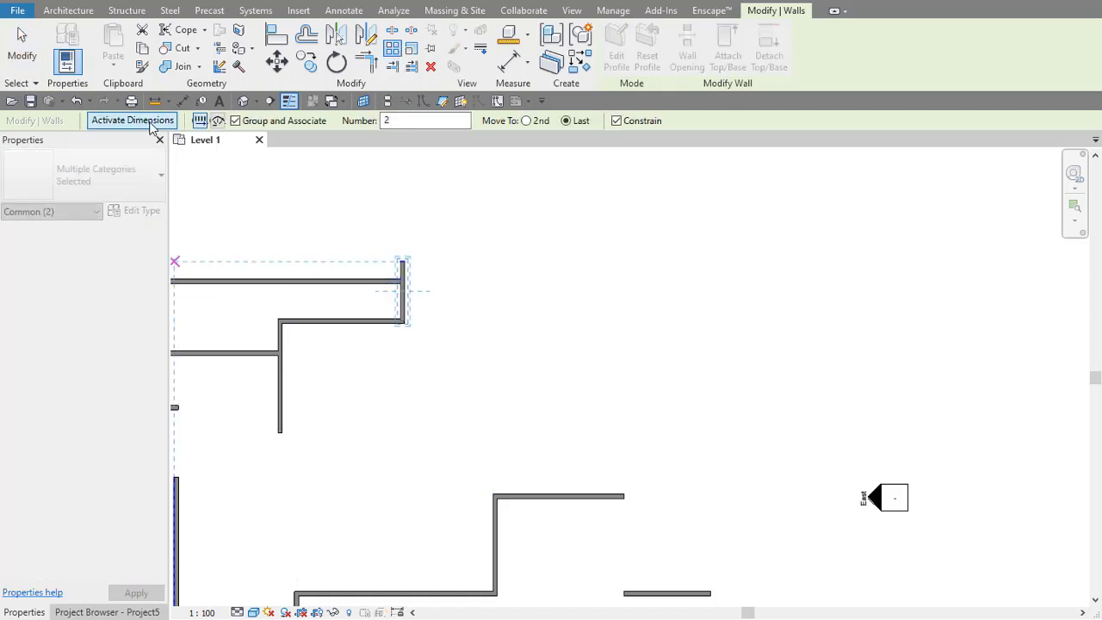
click(220, 121)
click(93, 122)
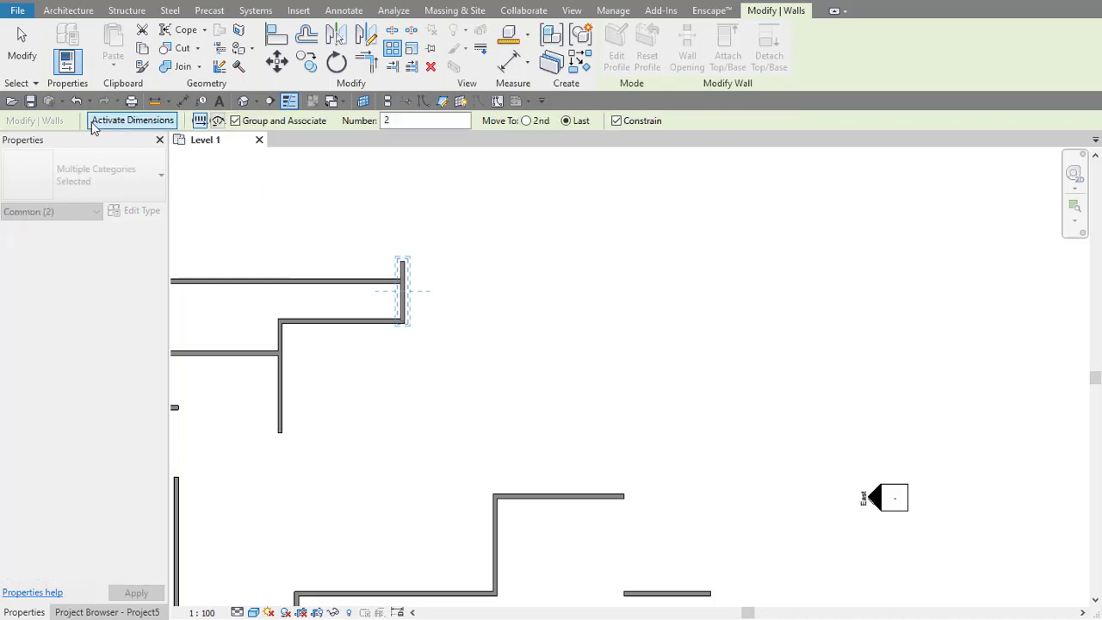
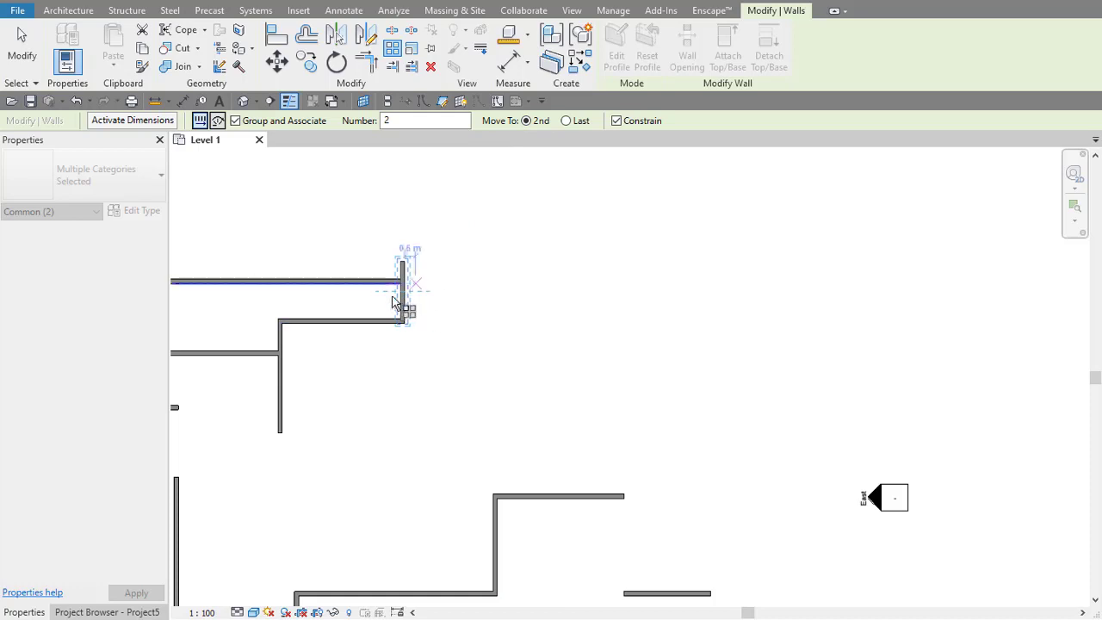
Step: Array the corner wall from its corner into 10 walls spaced 1 m apart to the right
scroll(392, 301, up, 3)
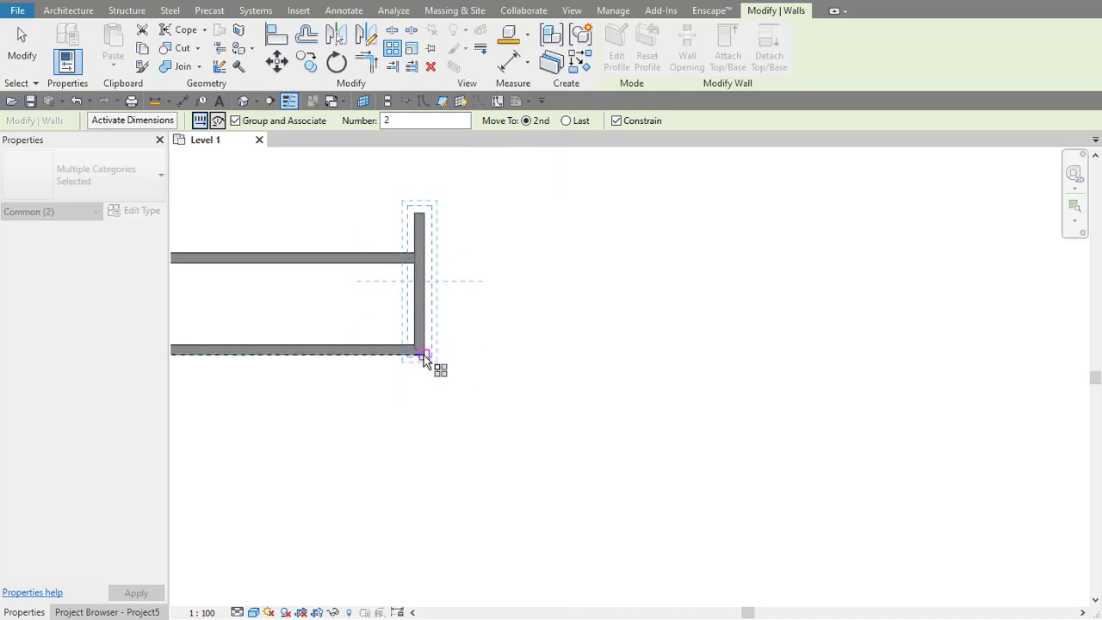
click(423, 356)
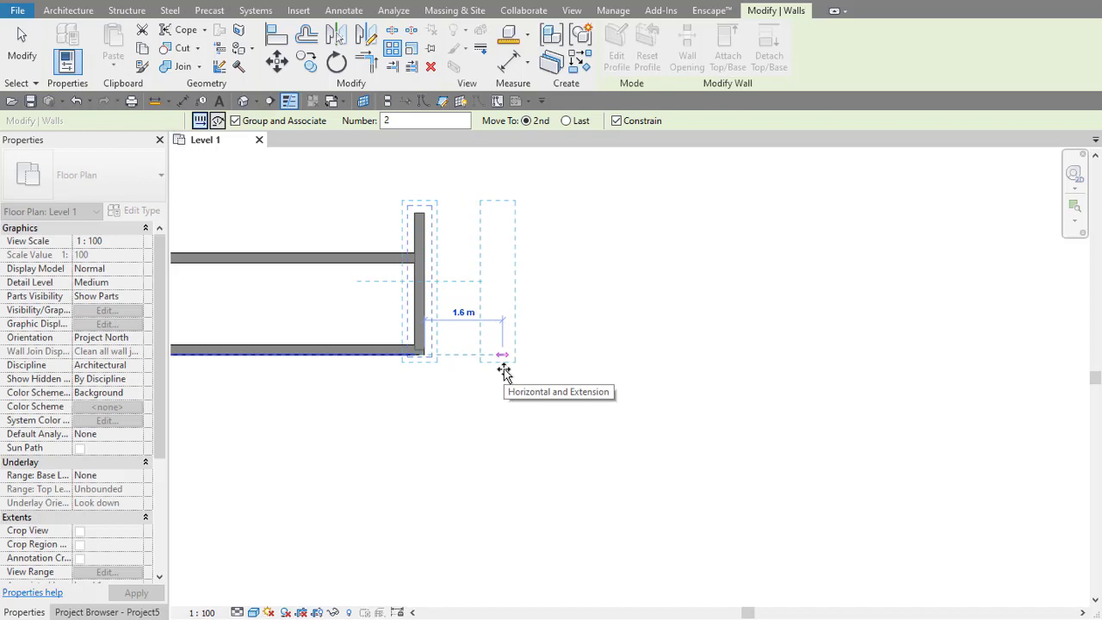
text(1)
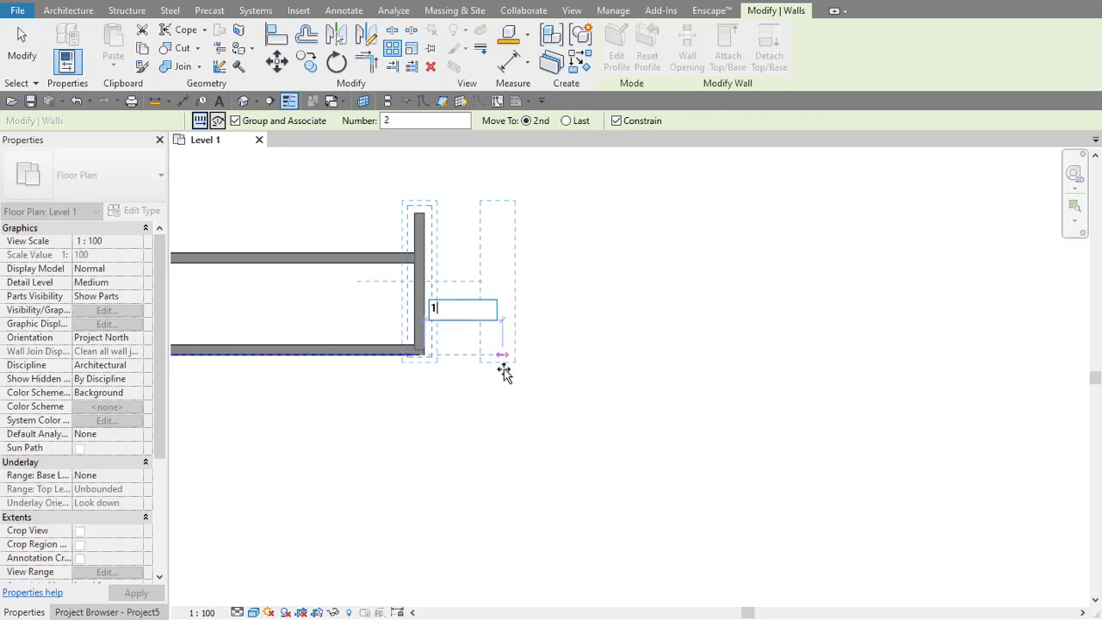
key(Return)
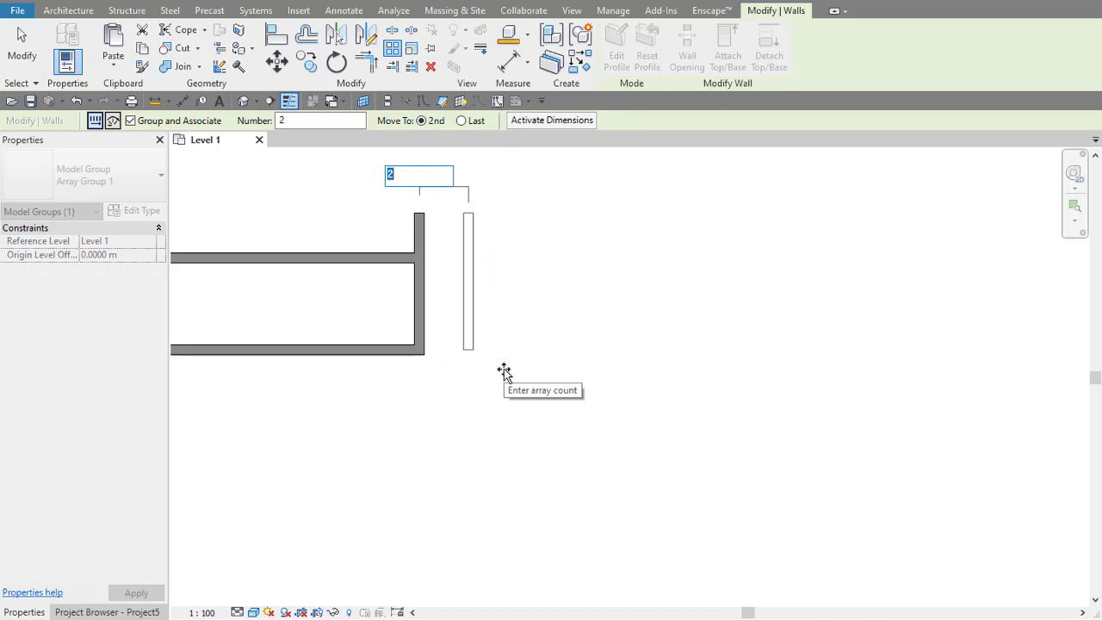
text(10)
key(Return)
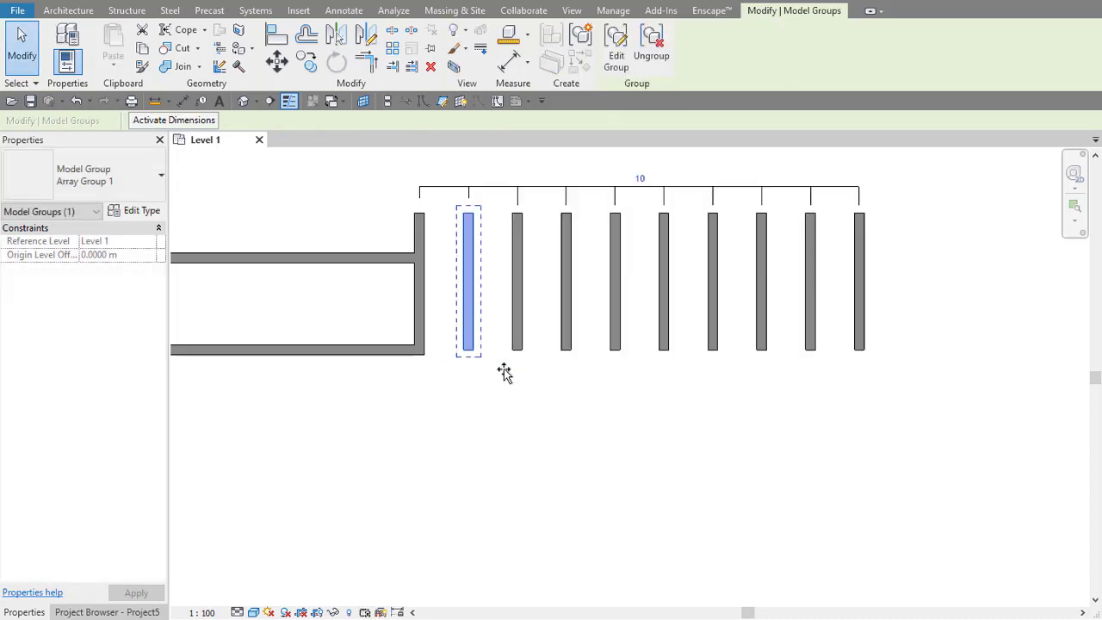
click(567, 422)
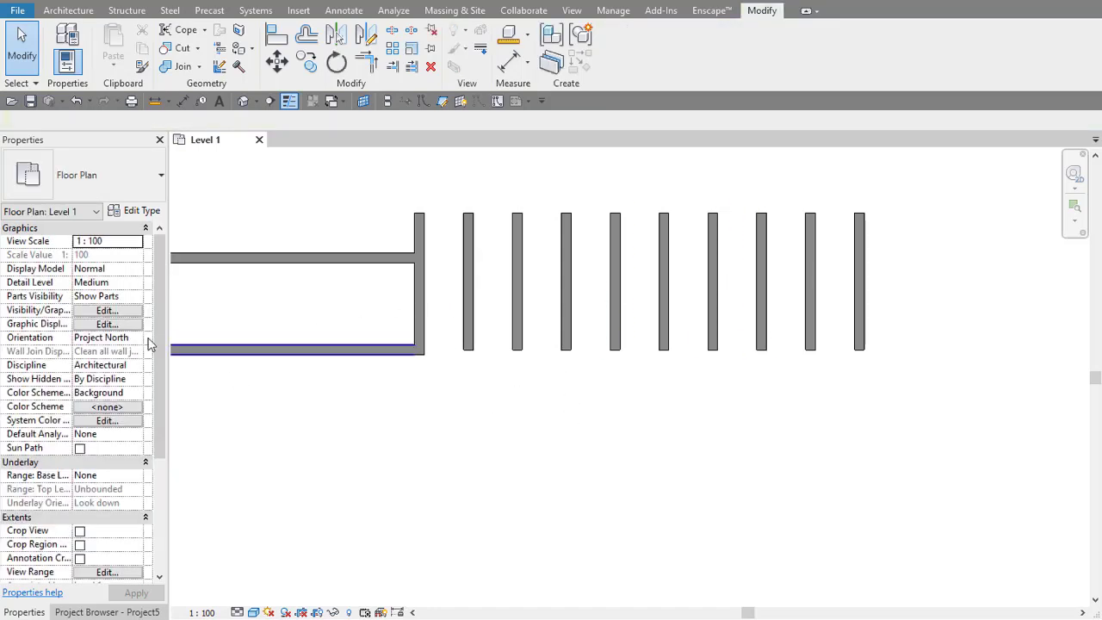
Step: Ungroup the nine arrayed wall groups and extend one separated wall's top end upward
scroll(397, 288, down, 2)
click(656, 258)
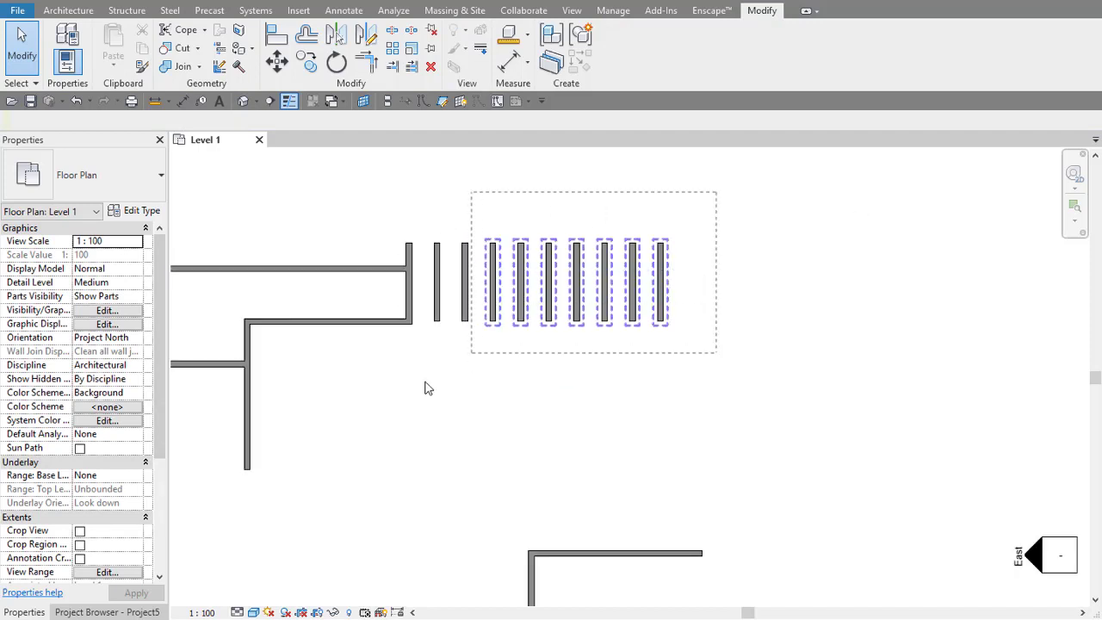
drag(424, 388, 425, 389)
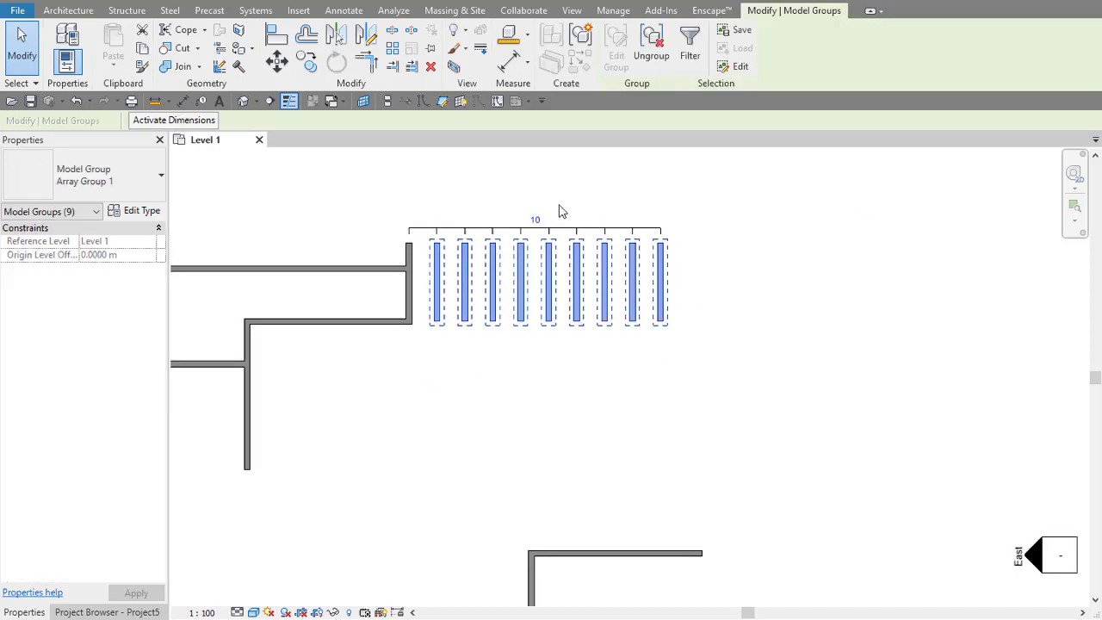
click(652, 52)
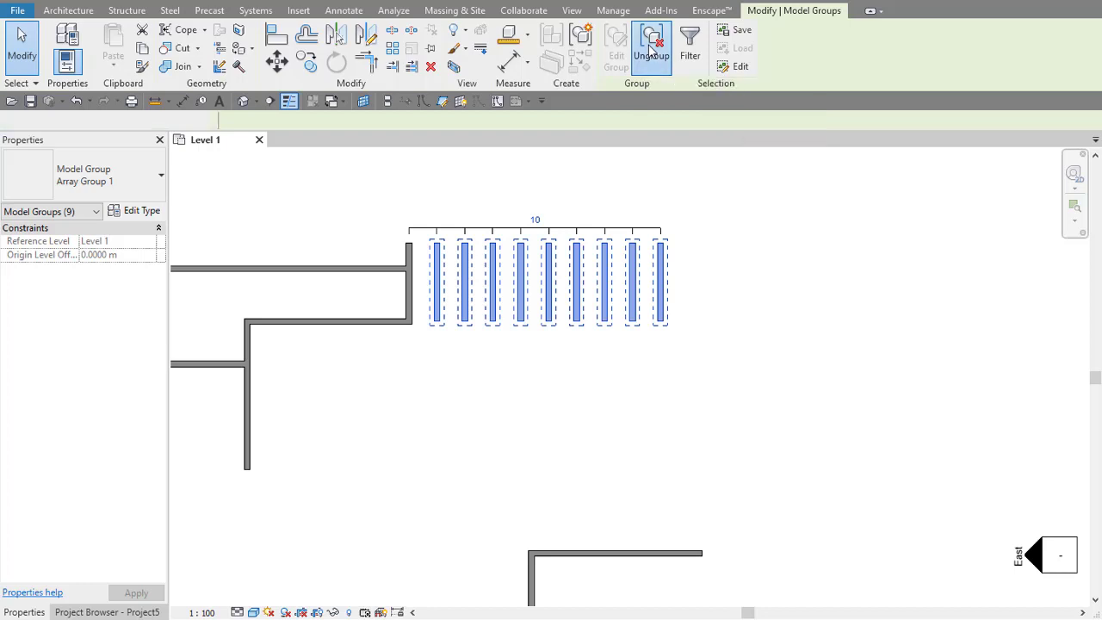
click(485, 274)
click(488, 276)
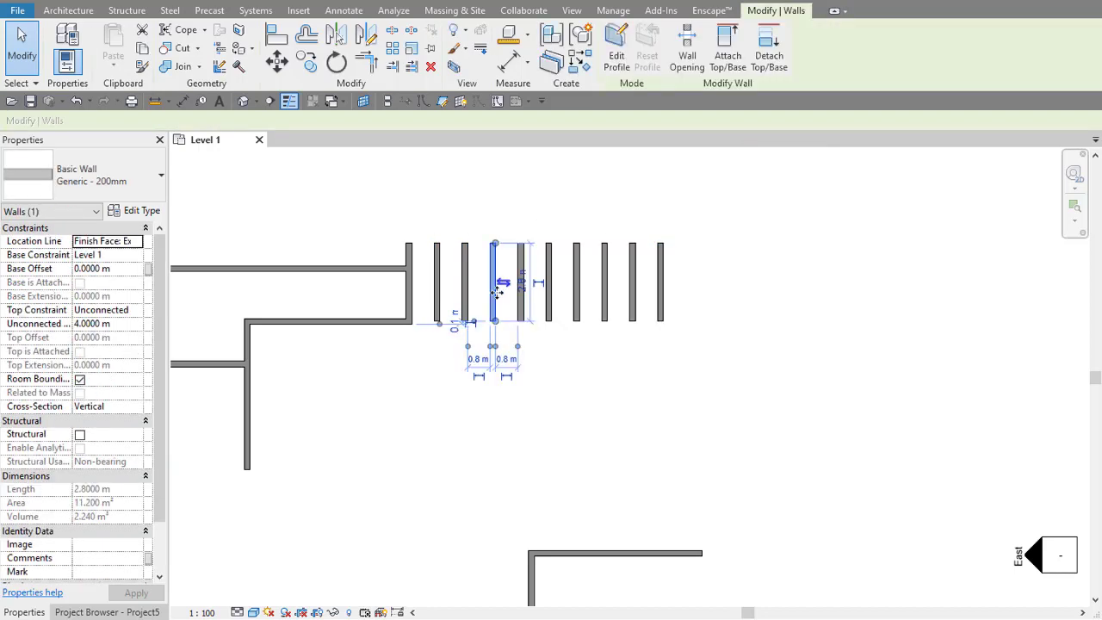
drag(494, 245, 498, 198)
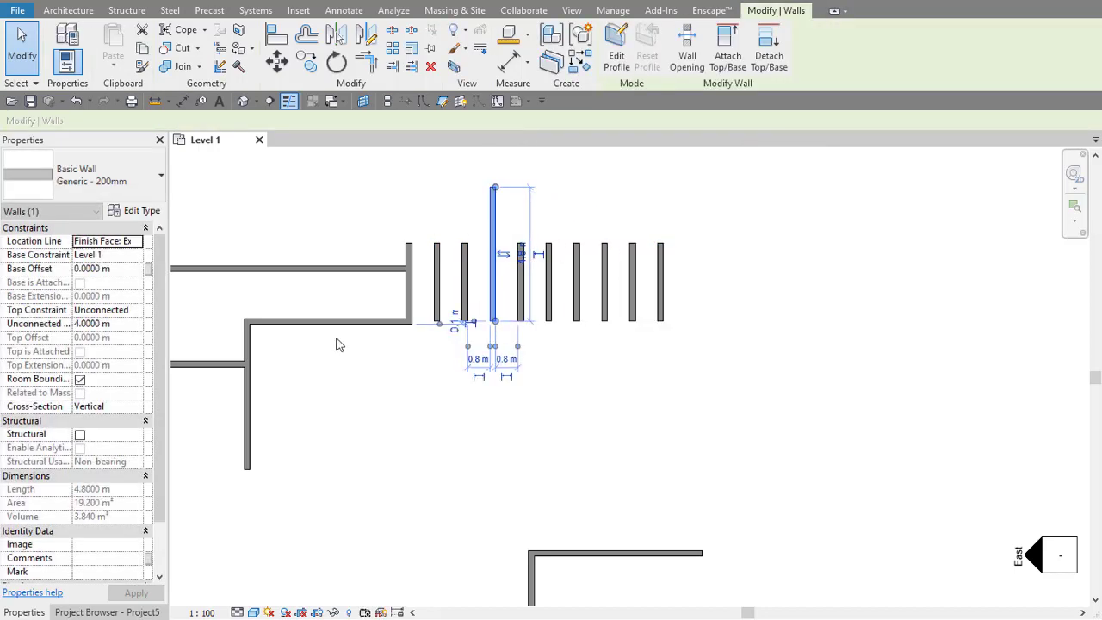
Step: Delete the separated wall copies and select the remaining original wall group
drag(738, 173, 433, 375)
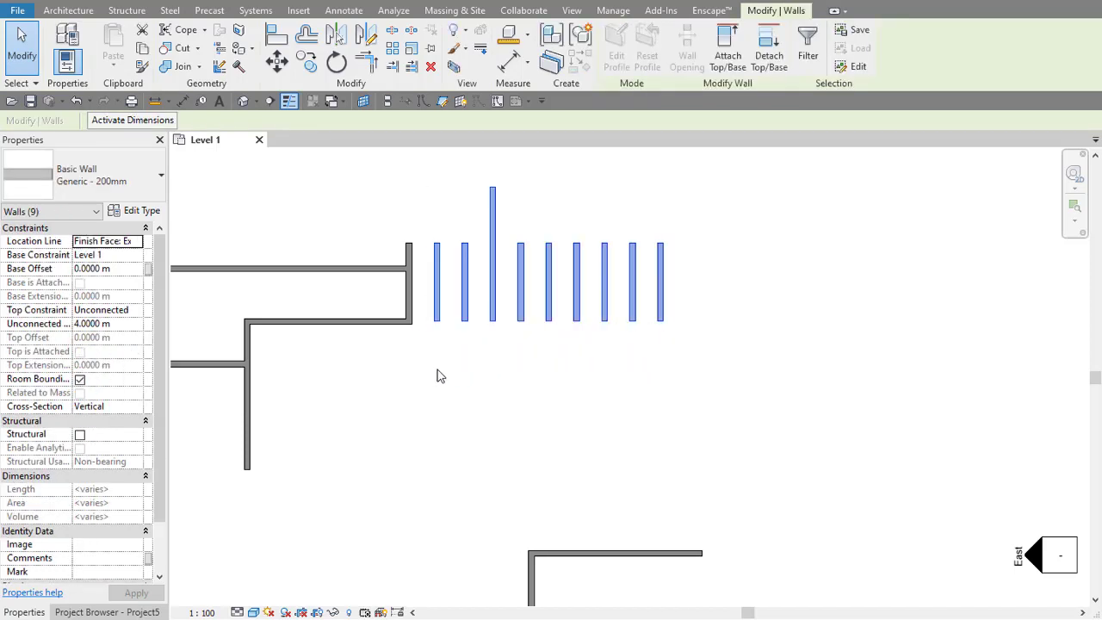
key(Delete)
click(416, 257)
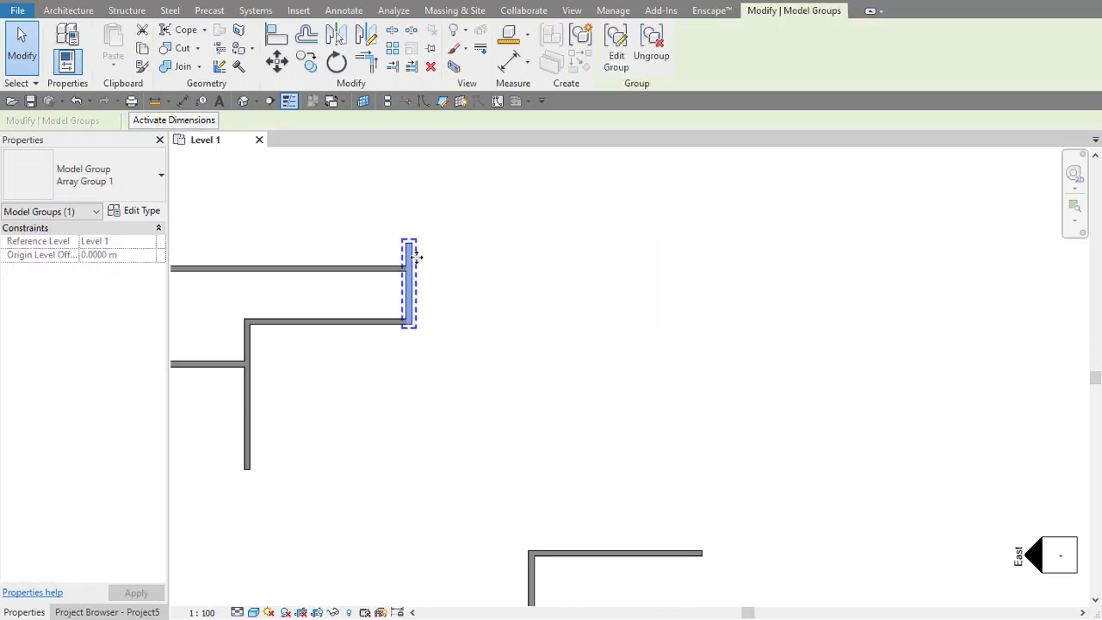
Step: Array the corner wall group with Move To: Last, 20 m total distance and 10 walls
click(392, 48)
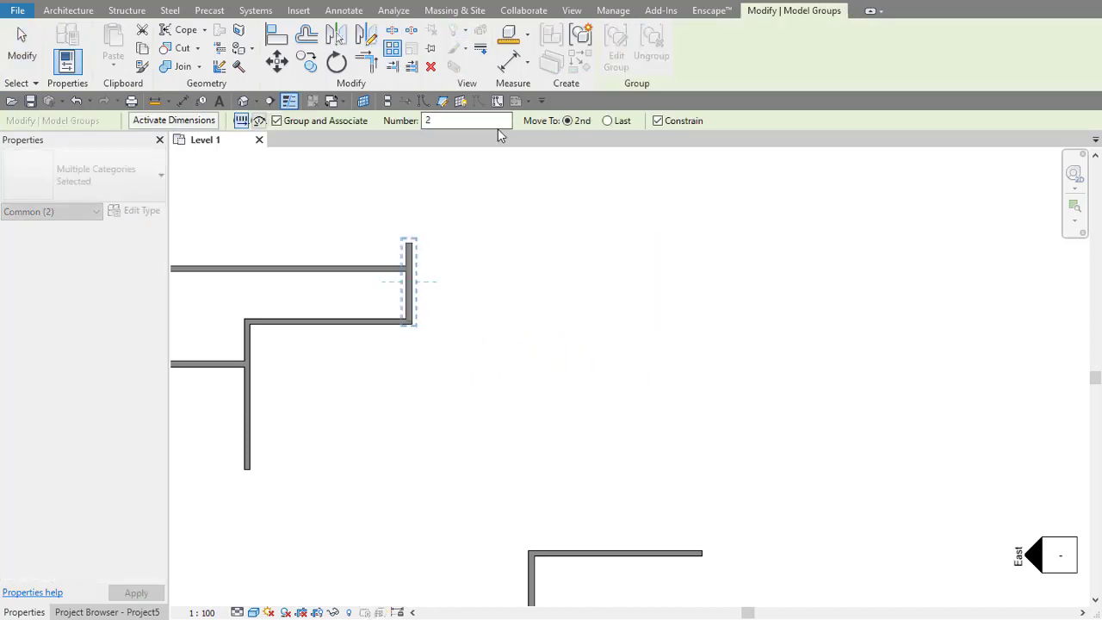
click(608, 122)
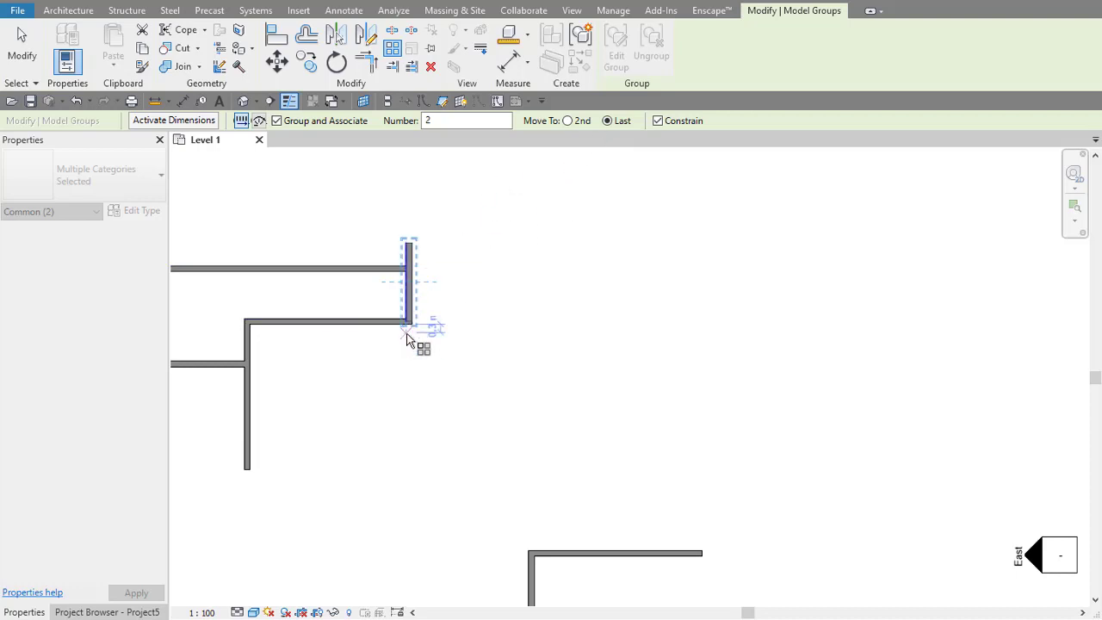
click(411, 326)
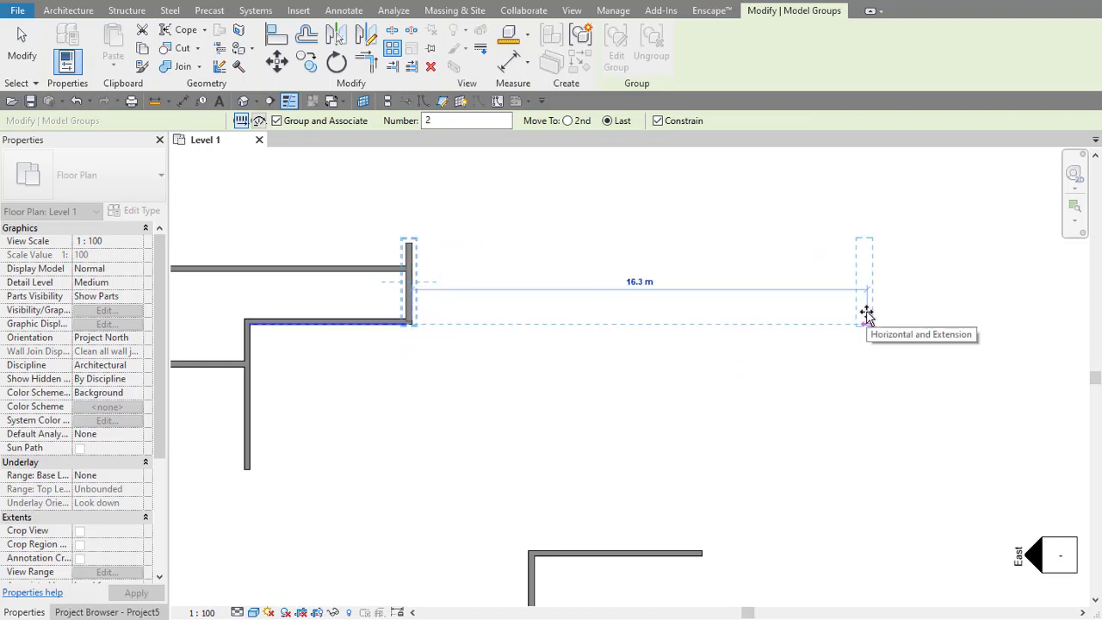
text(20)
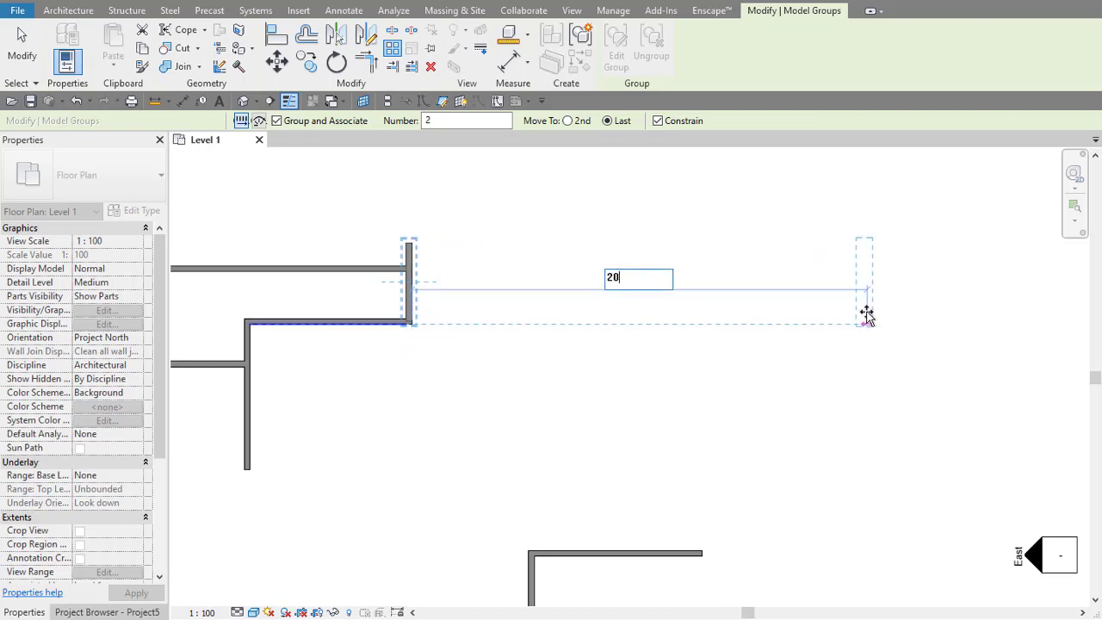
key(Return)
text(10)
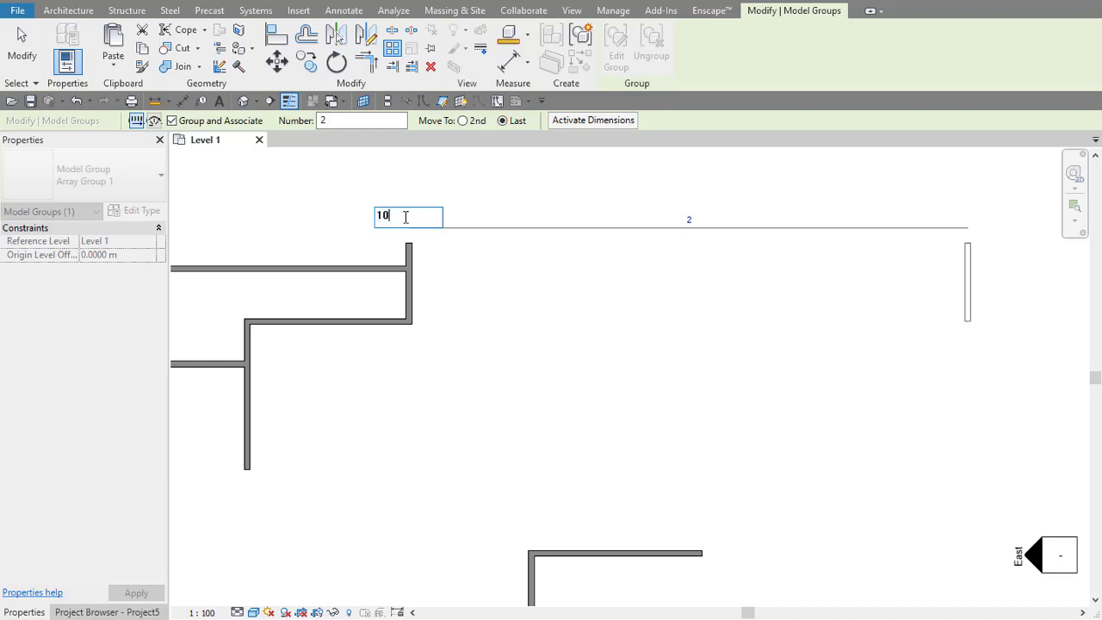
key(Return)
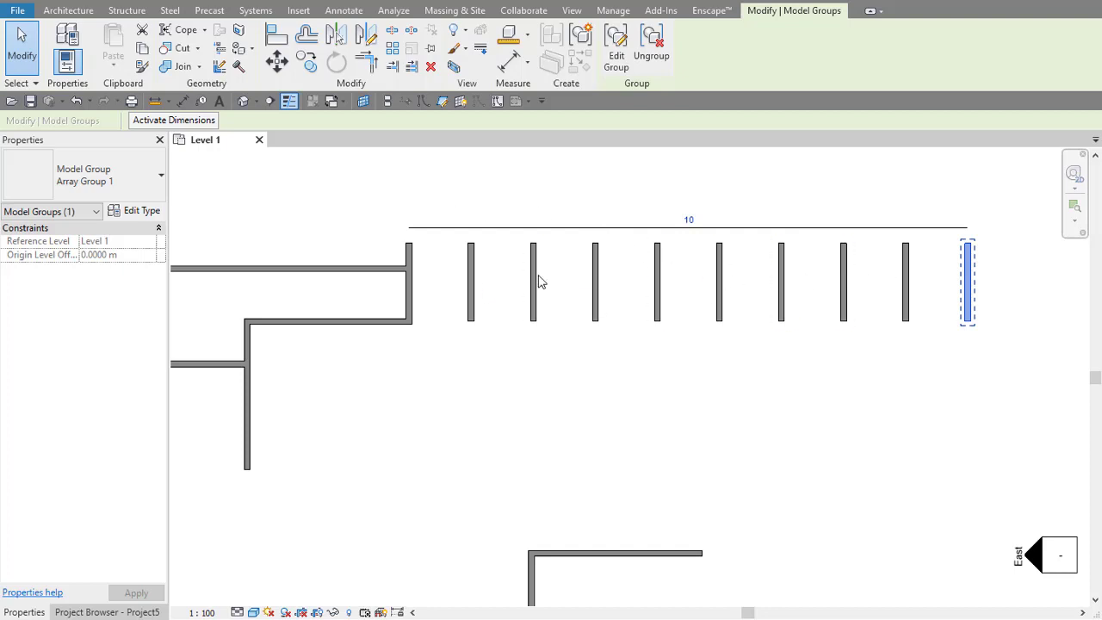
scroll(564, 293, down, 1)
scroll(491, 247, down, 1)
click(494, 218)
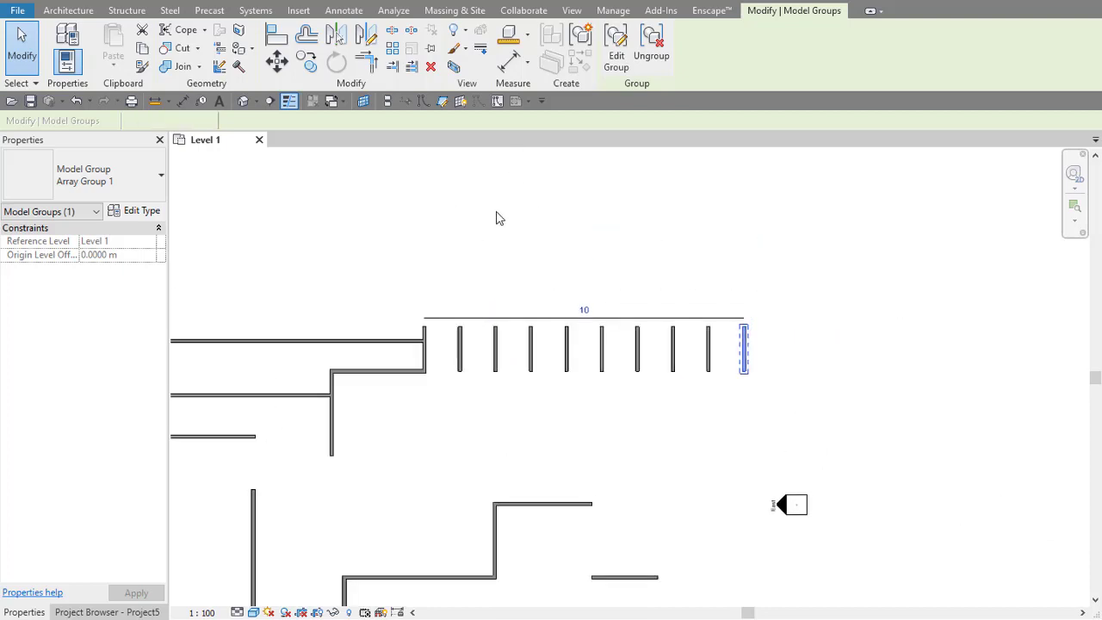
Step: Array the inner corner's vertical wall from its bottom end, 10 walls at 2 m spacing
click(333, 434)
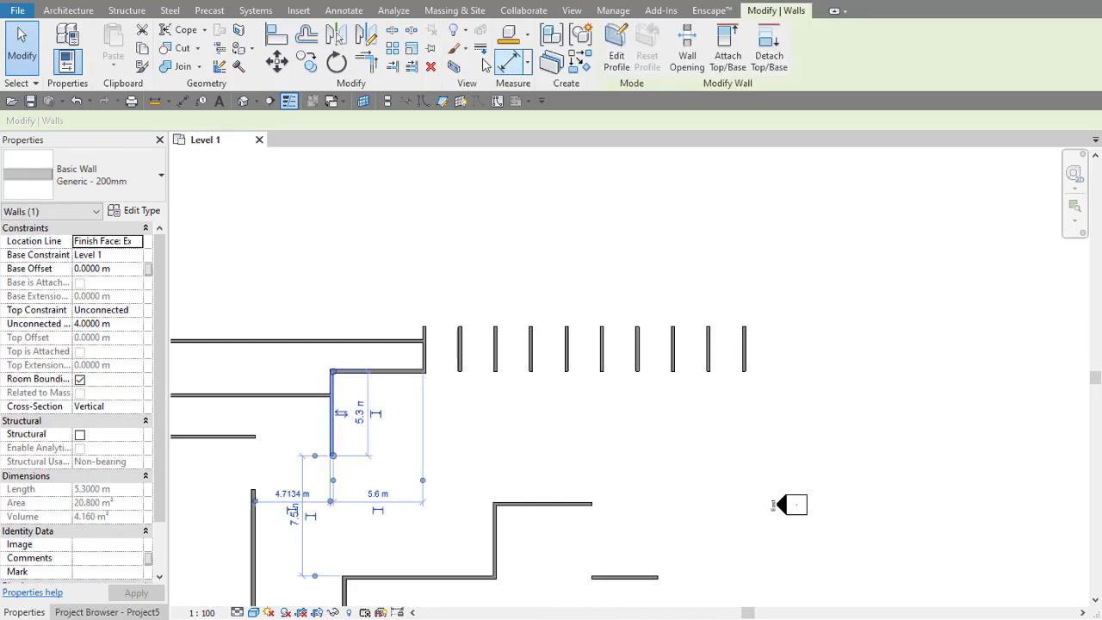
click(392, 49)
click(546, 338)
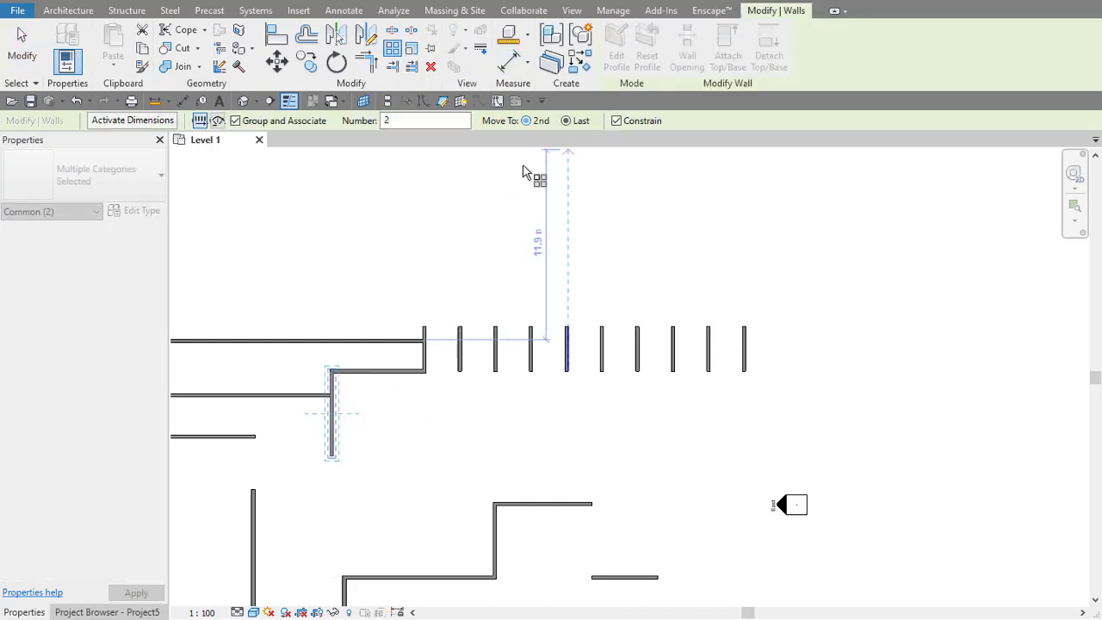
scroll(339, 485, up, 3)
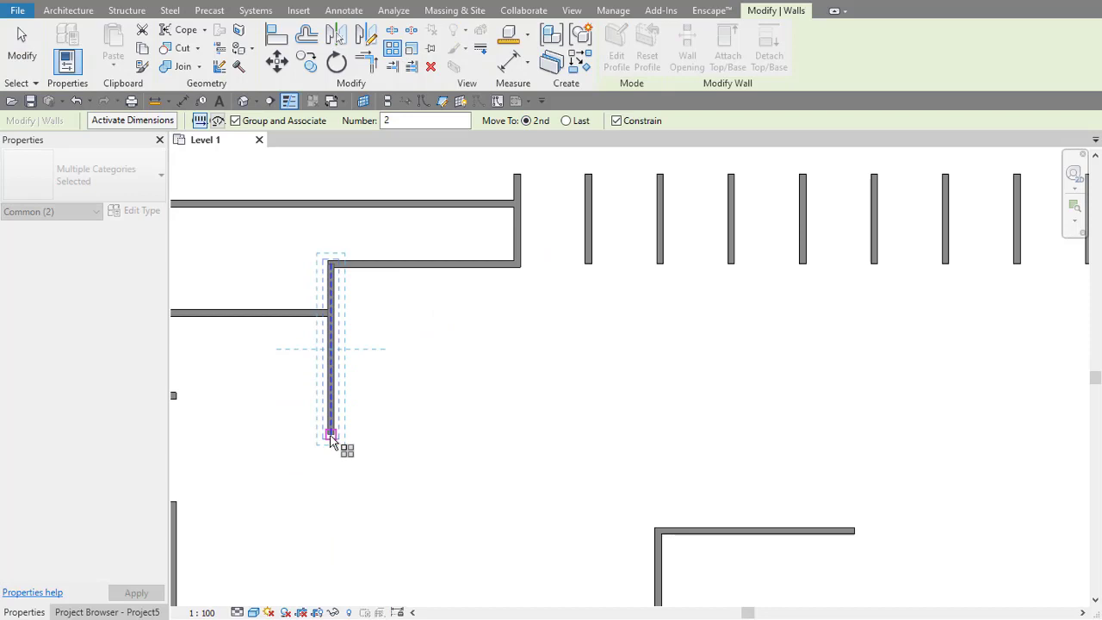
click(332, 437)
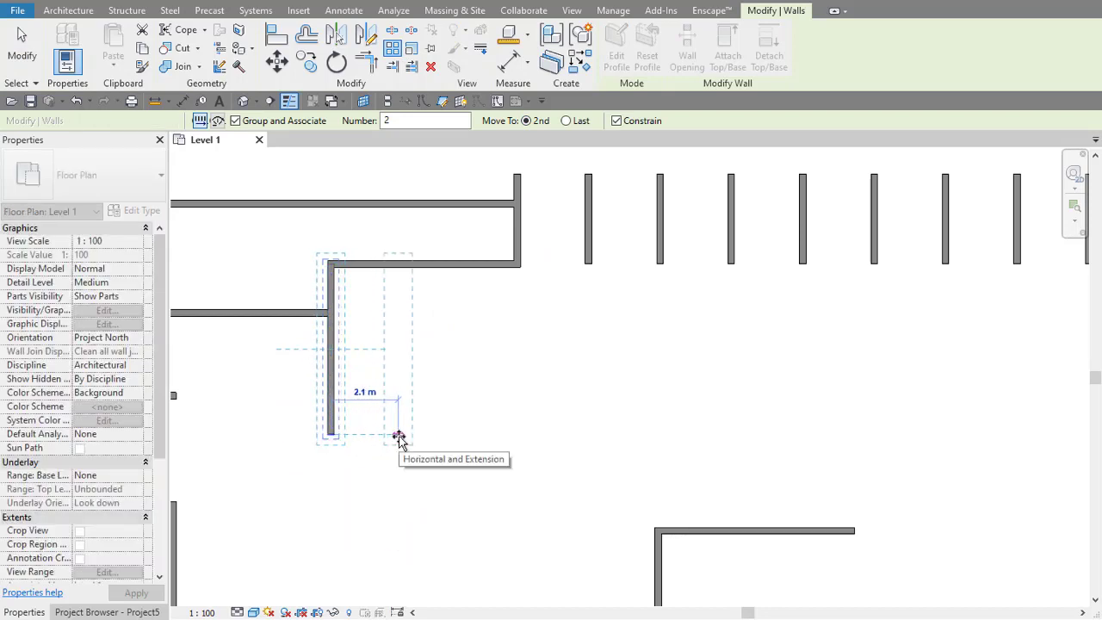
text(2)
key(Return)
text(10)
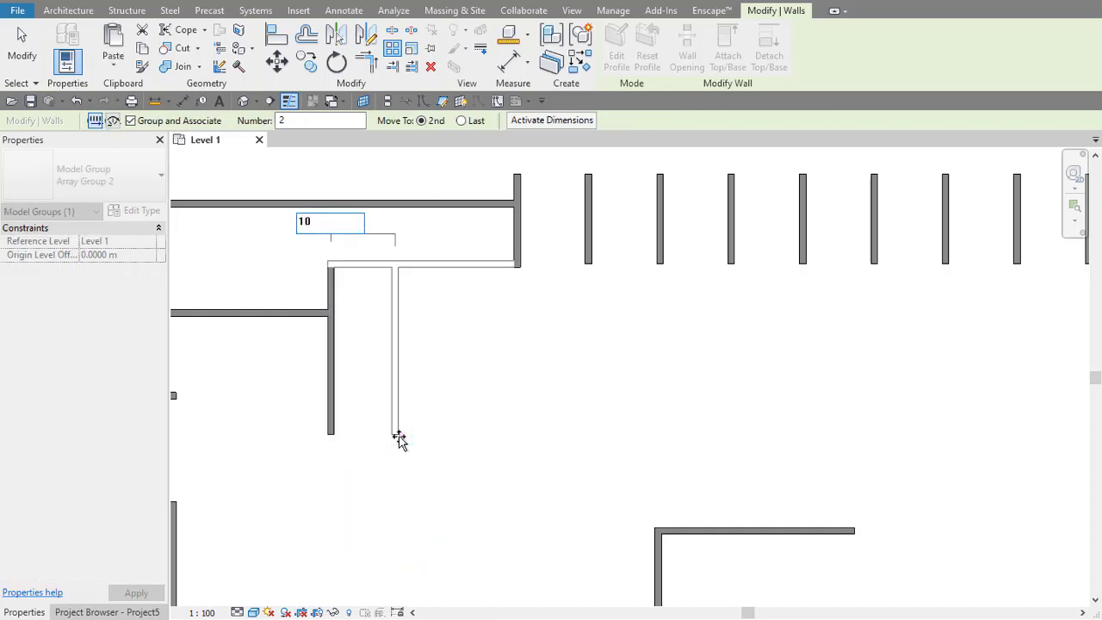
key(Return)
Step: Undo the last change and select the rightmost wall group
scroll(376, 364, down, 3)
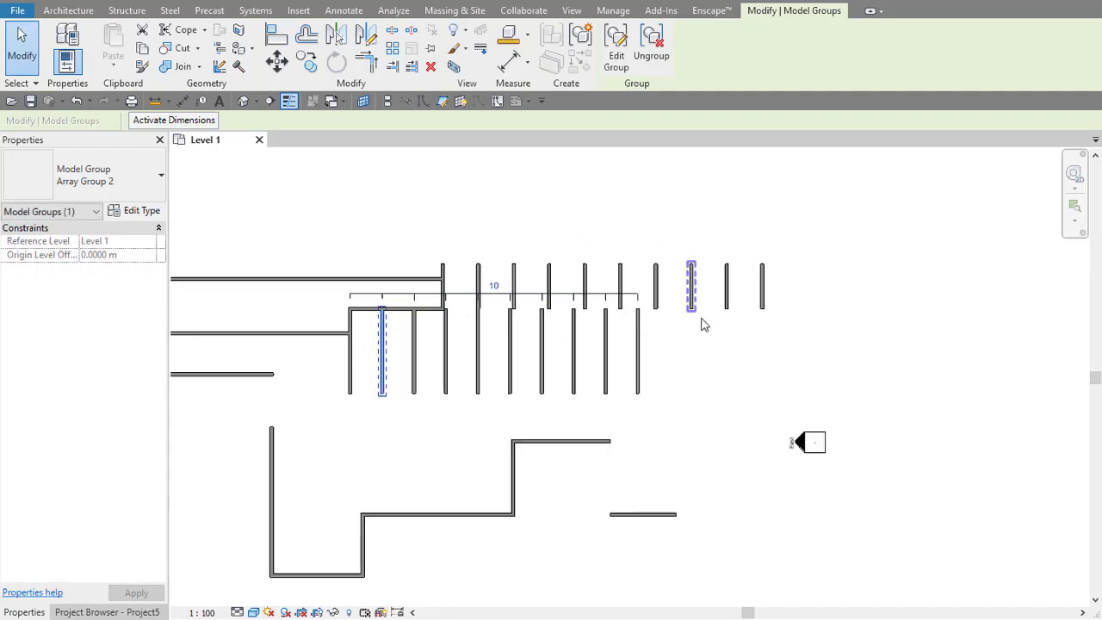
key(ctrl+z)
scroll(394, 376, up, 2)
click(400, 336)
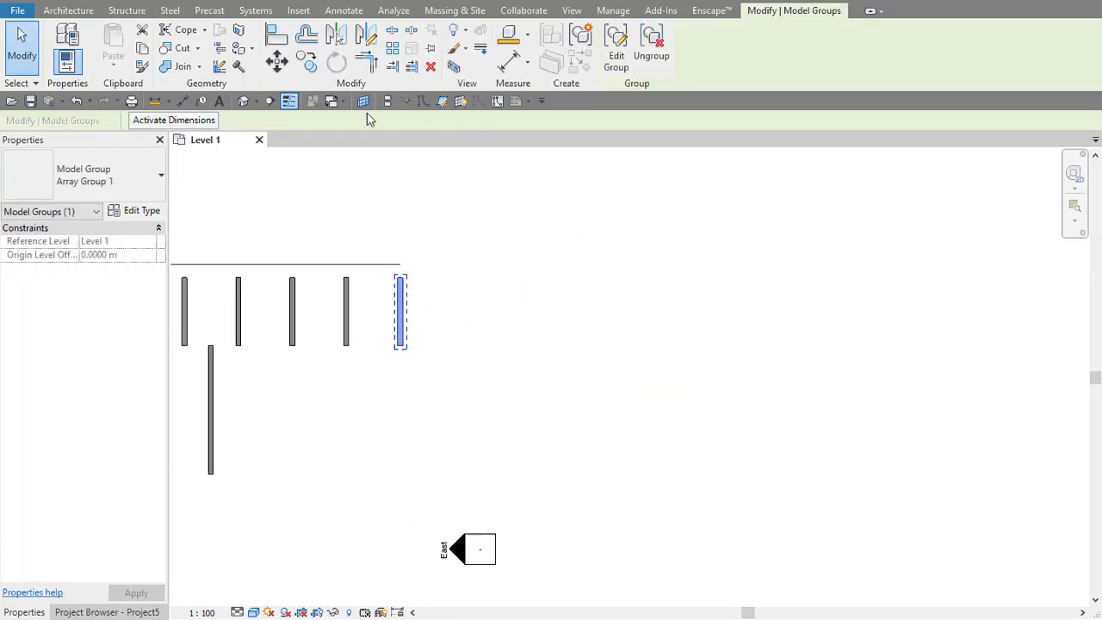
Step: Re-array the rightmost wall with Move To: Last as 5 walls spanning about 17.6 m
click(392, 48)
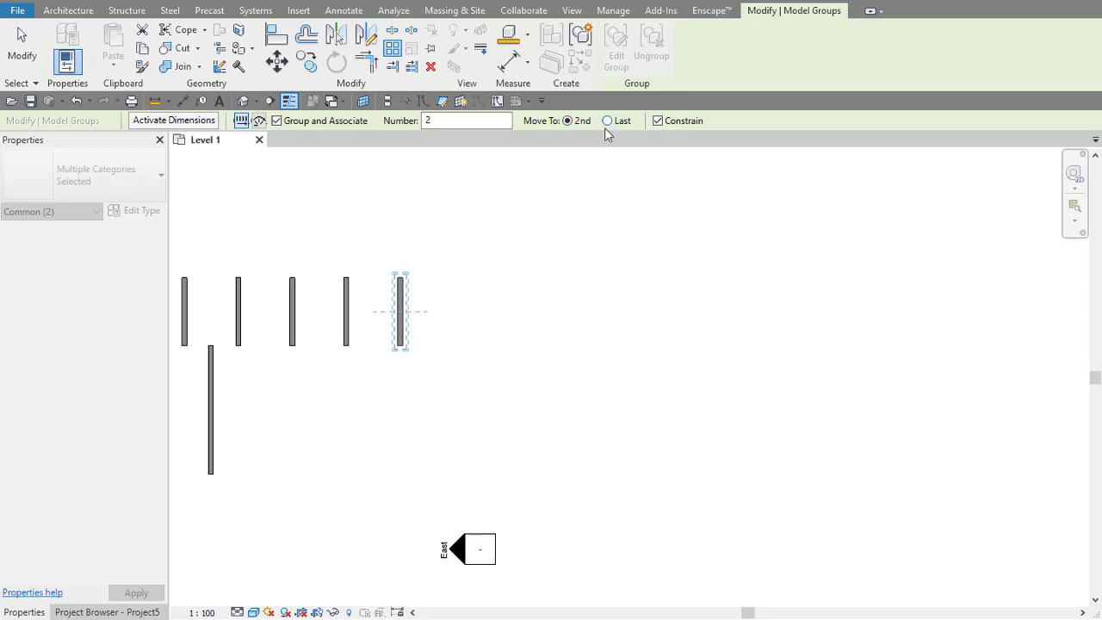
click(608, 122)
click(401, 346)
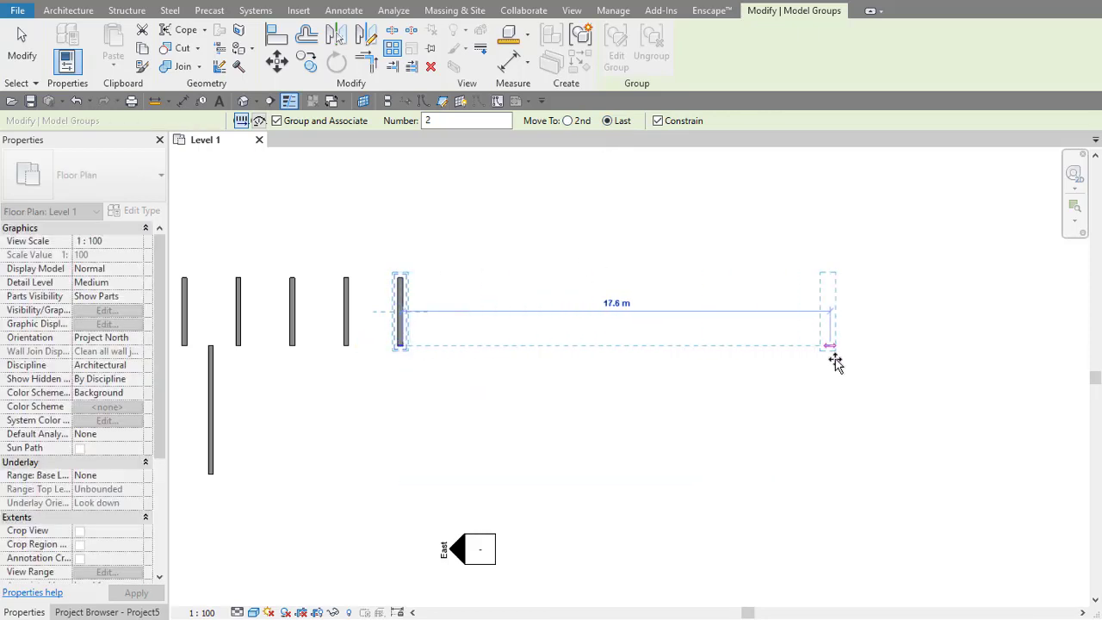
click(858, 360)
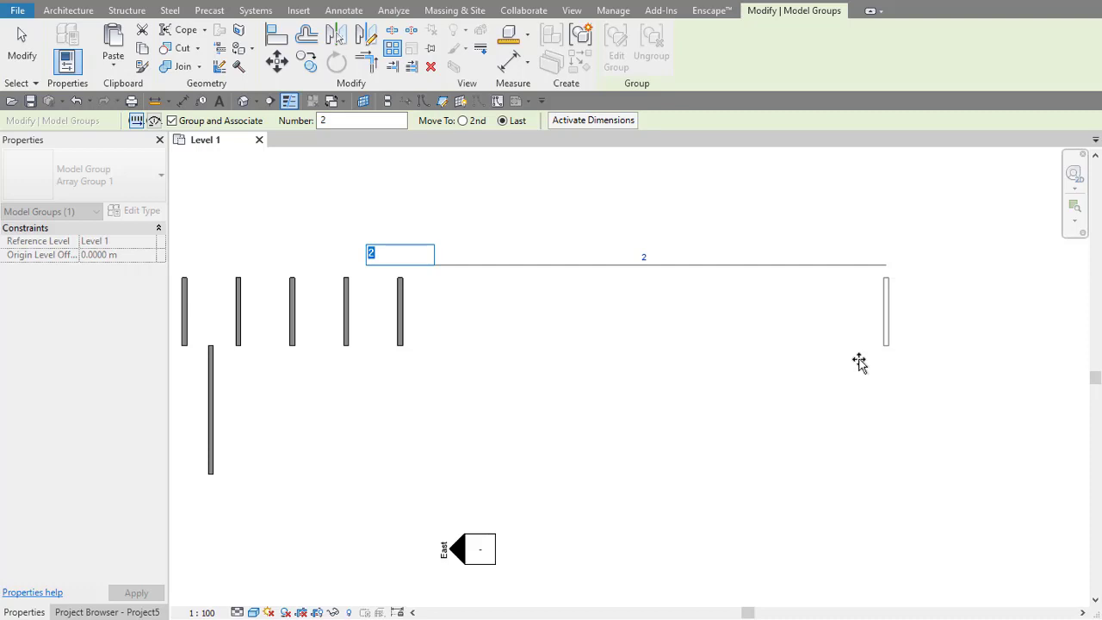
text(5)
key(Return)
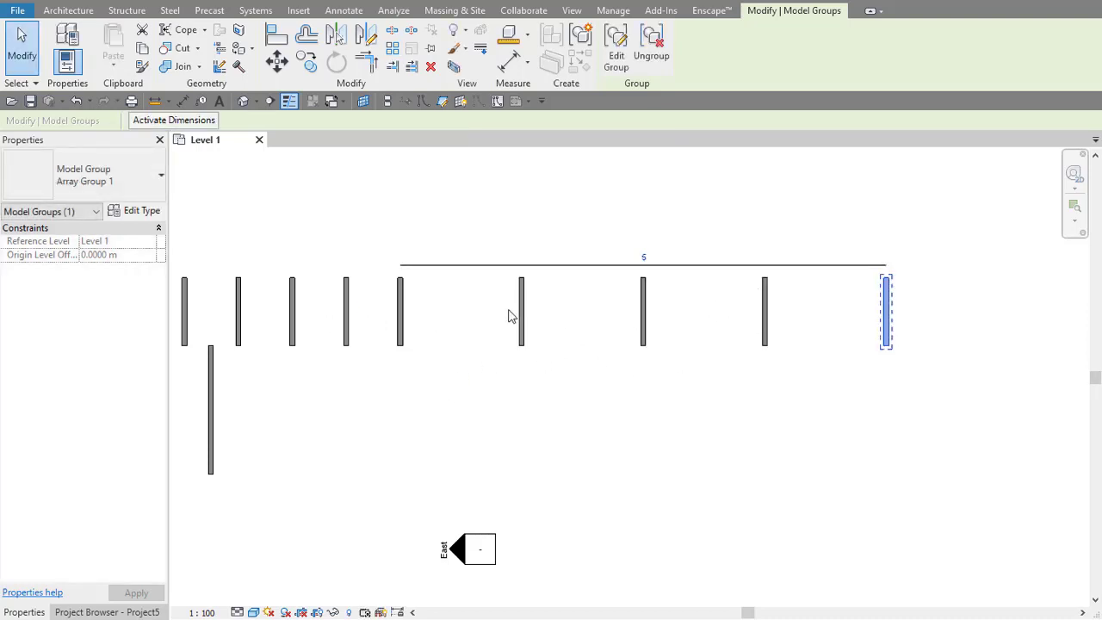
key(Escape)
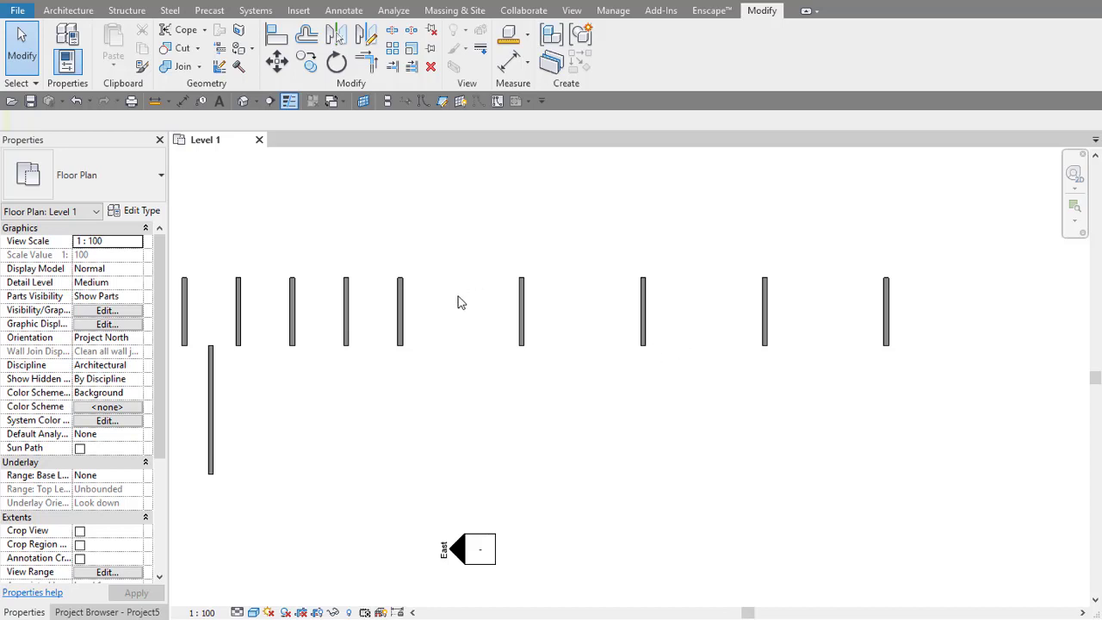
key(ctrl+z)
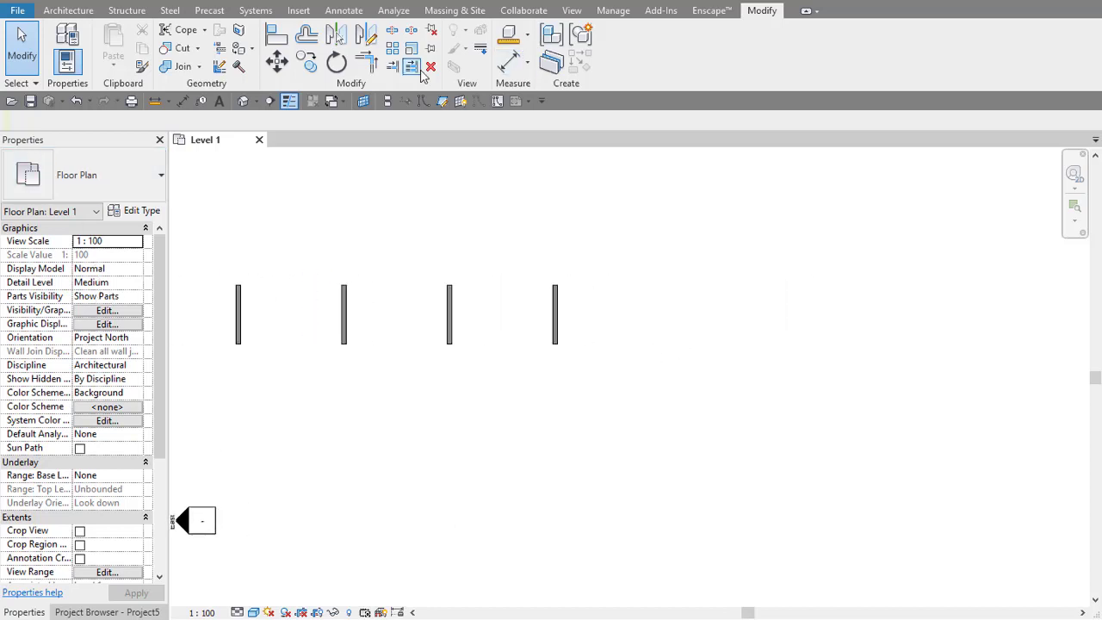
drag(620, 243, 497, 418)
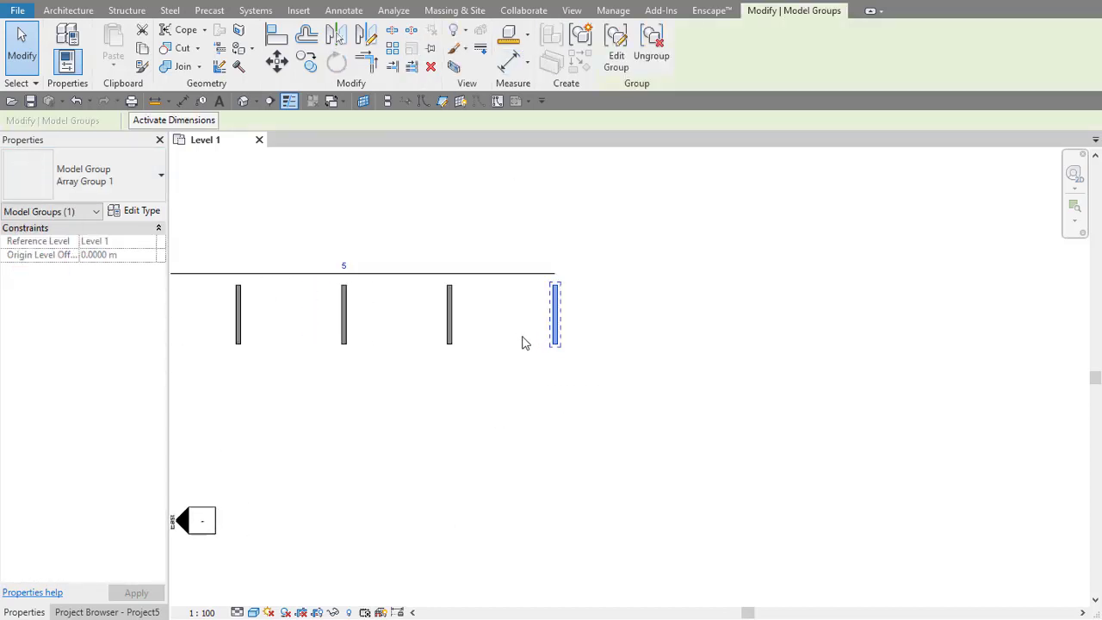
Step: Graphically scale the lower horizontal wall from its end, making it 7.38 m long
scroll(686, 310, down, 2)
click(711, 267)
drag(712, 268, 455, 445)
click(398, 445)
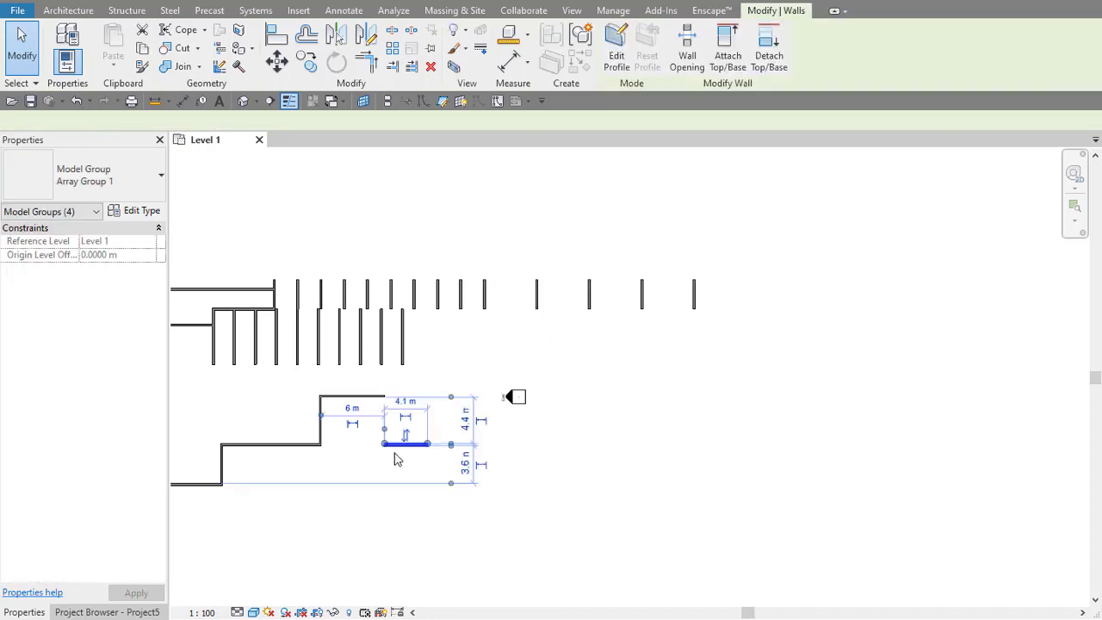
scroll(450, 405, up, 1)
scroll(434, 342, up, 2)
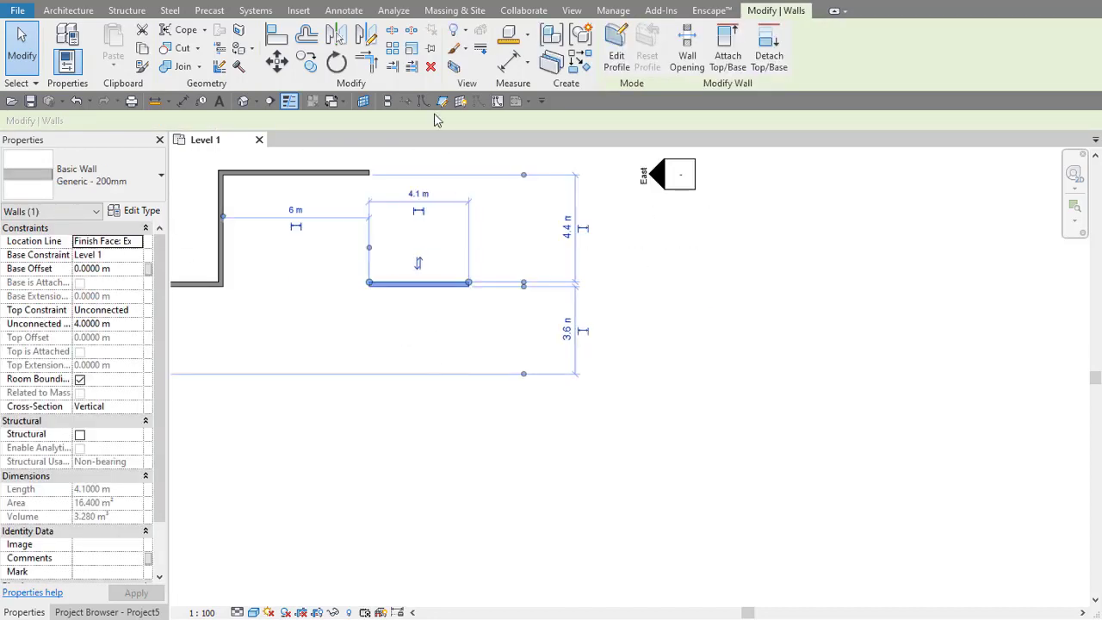
click(411, 48)
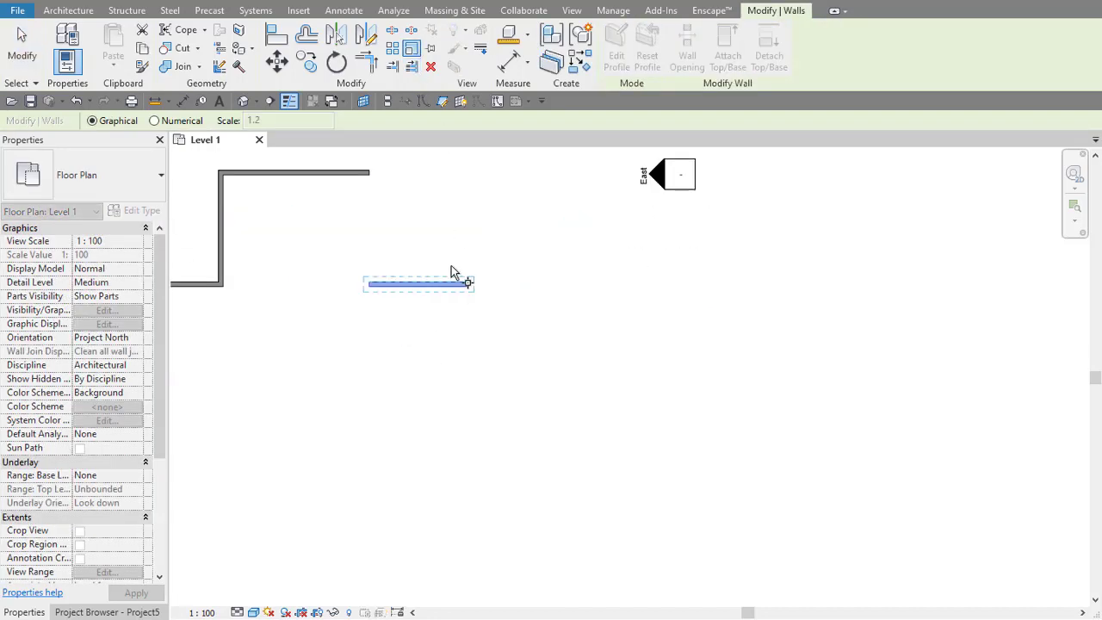
click(465, 297)
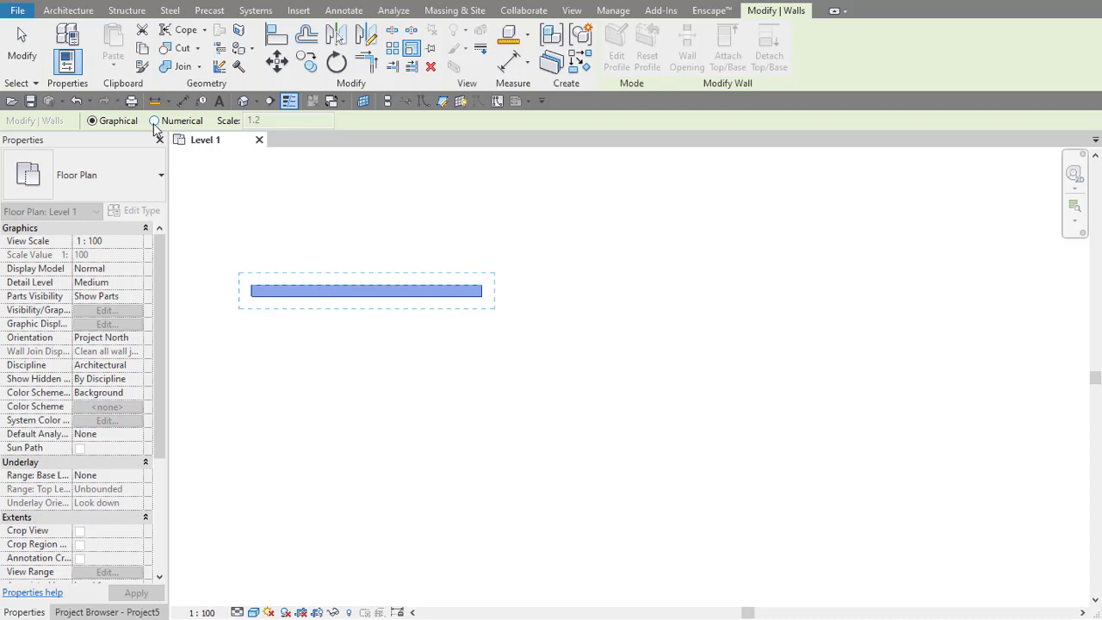
click(481, 294)
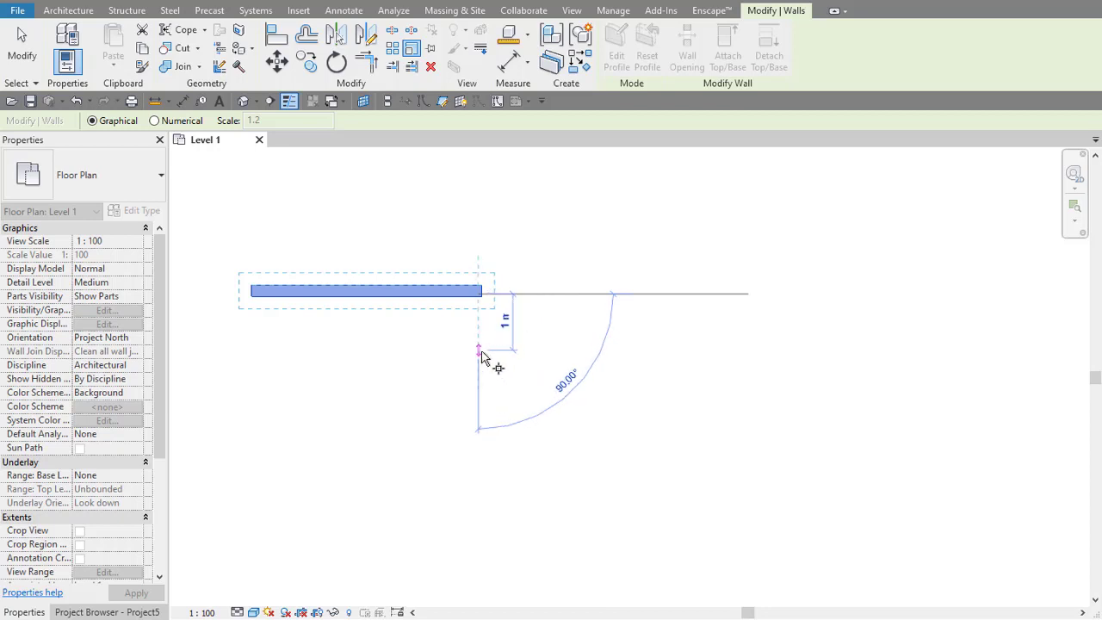
click(482, 354)
scroll(504, 423, down, 4)
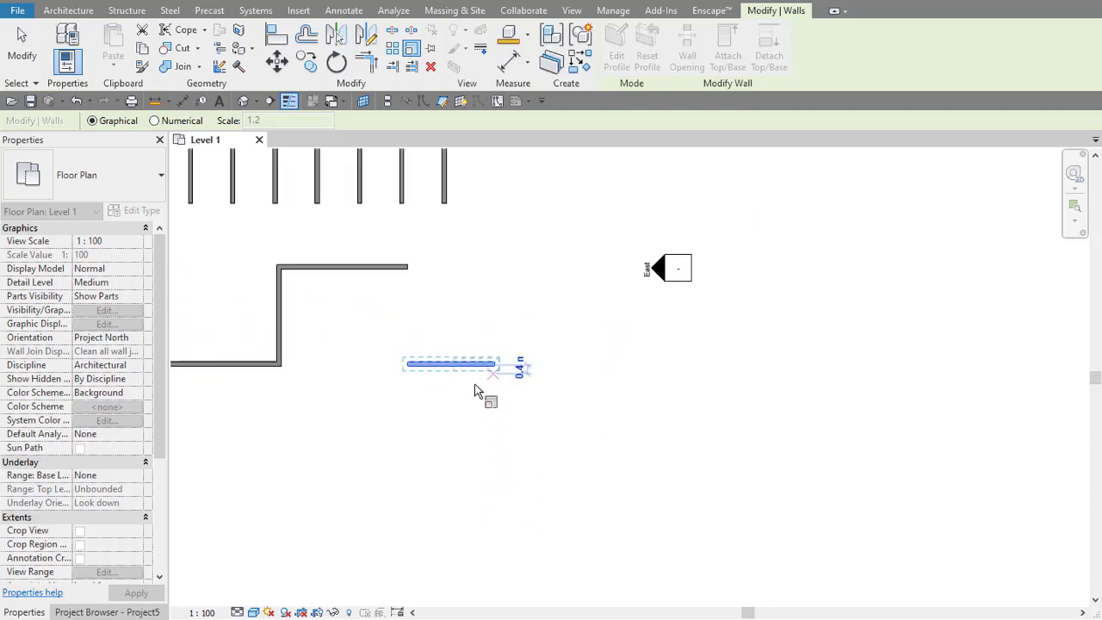
click(478, 412)
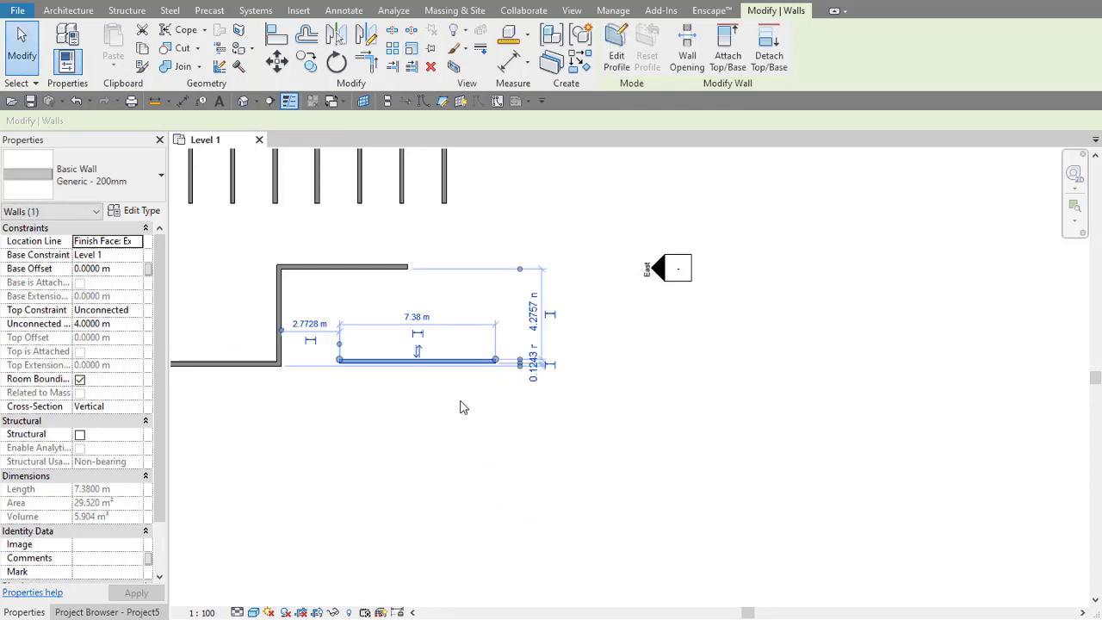
click(465, 398)
Step: Scale the wall by a numeric factor, doubling it to 14.76 m
click(474, 360)
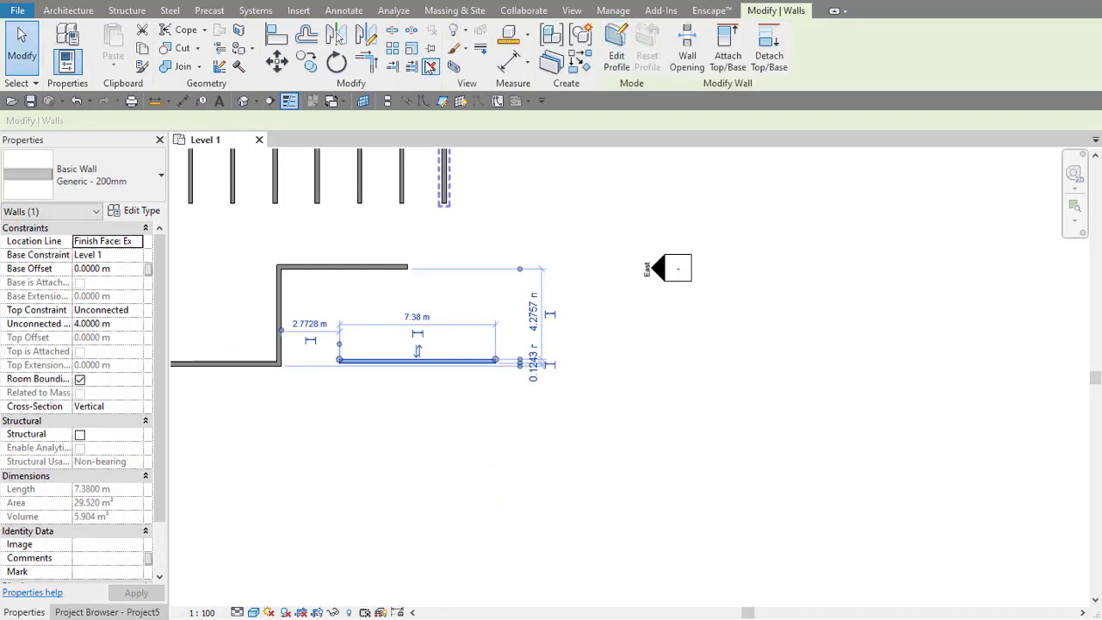
click(412, 49)
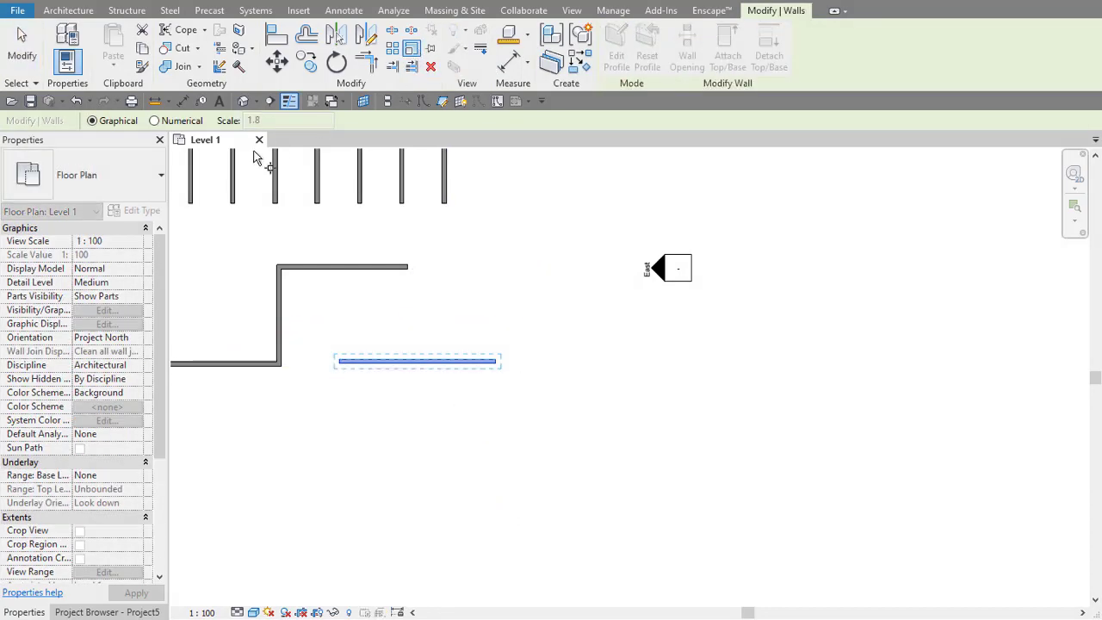
click(156, 123)
text(2)
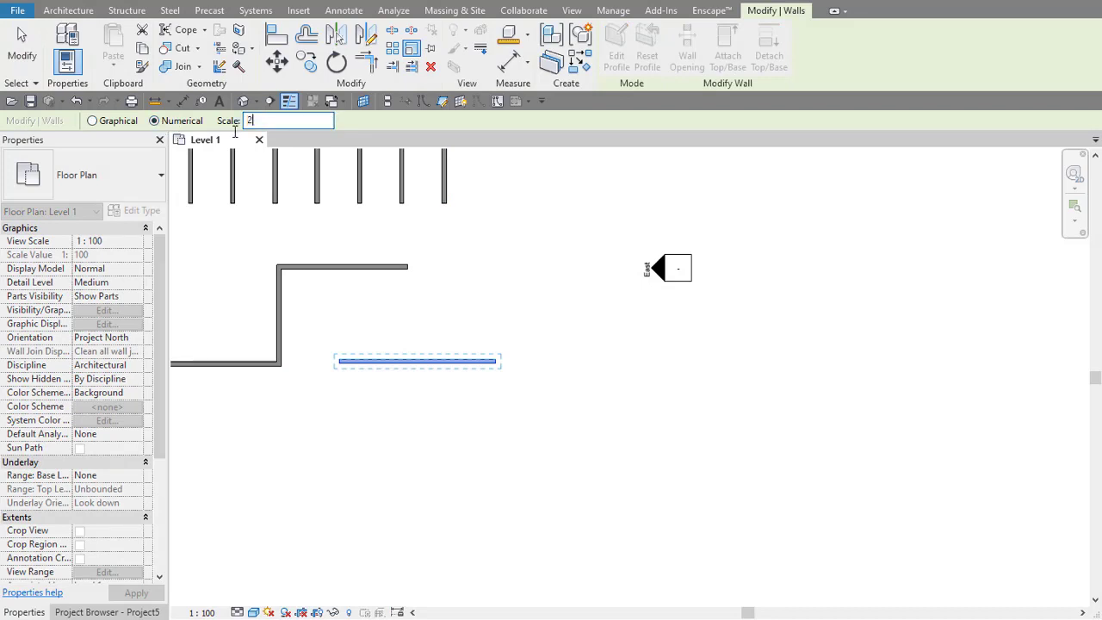
scroll(329, 246, down, 1)
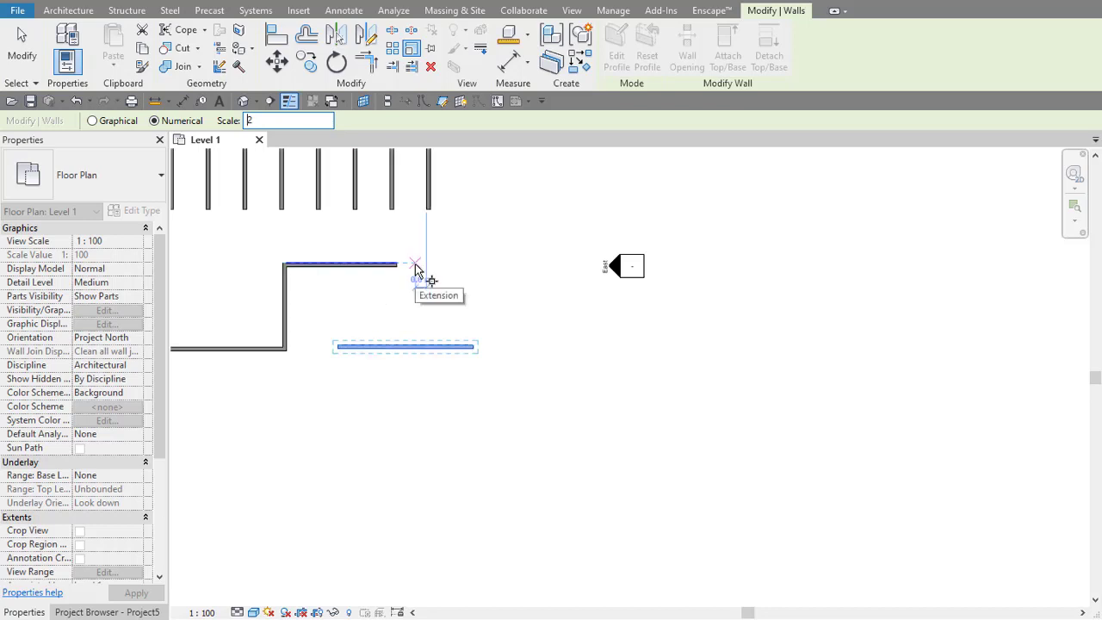
click(449, 276)
scroll(419, 344, down, 2)
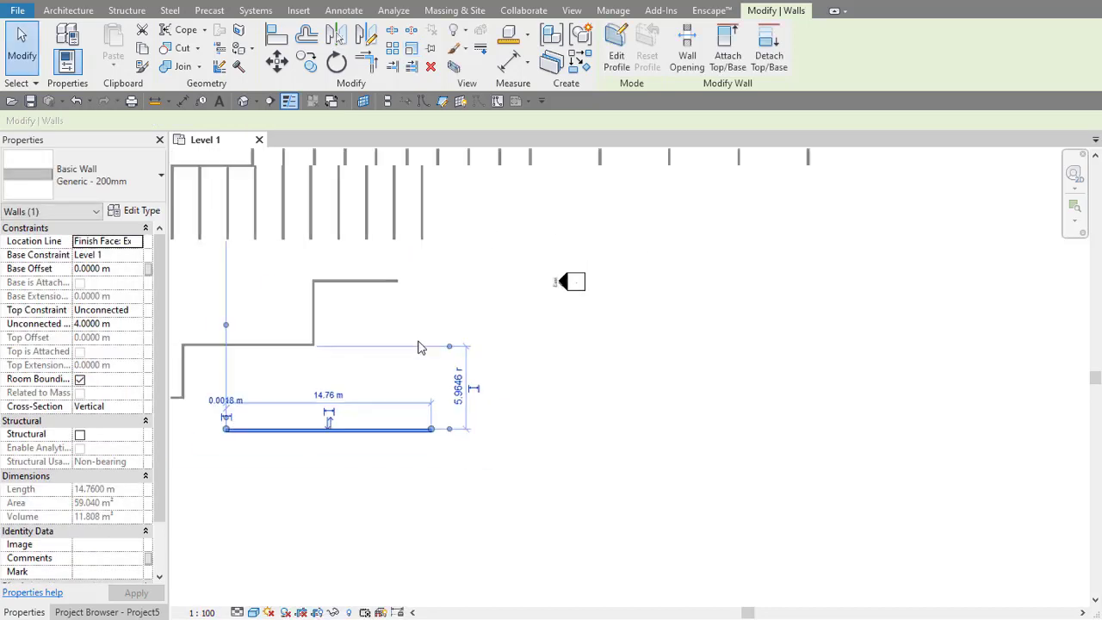
middle_drag(419, 344, 846, 270)
scroll(733, 337, up, 3)
click(733, 337)
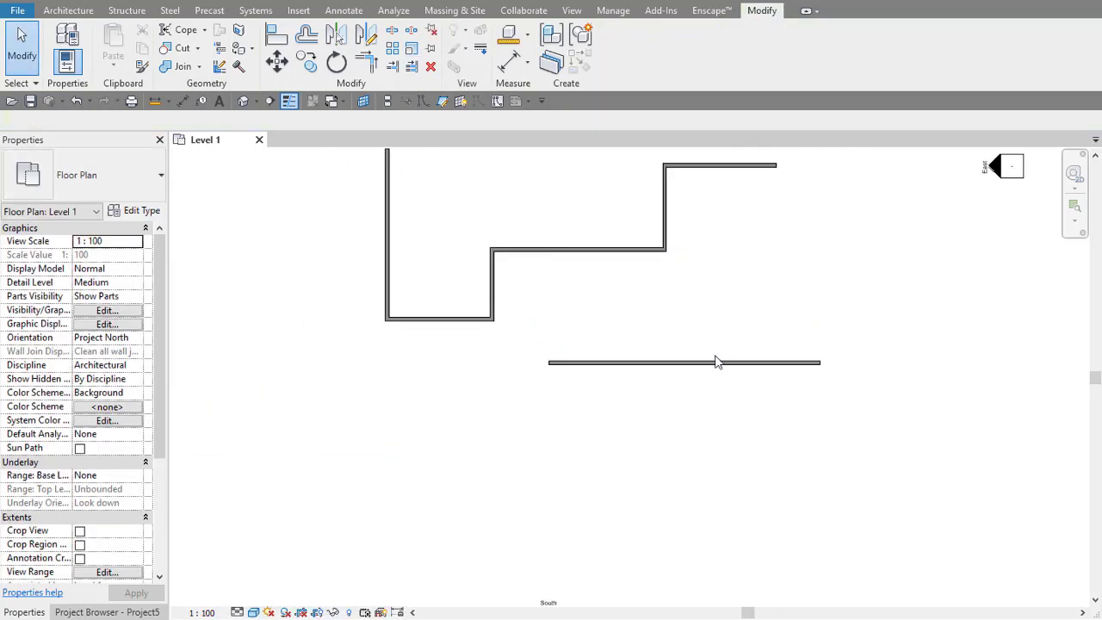
Step: Scale the long wall numerically to halve its length
click(716, 361)
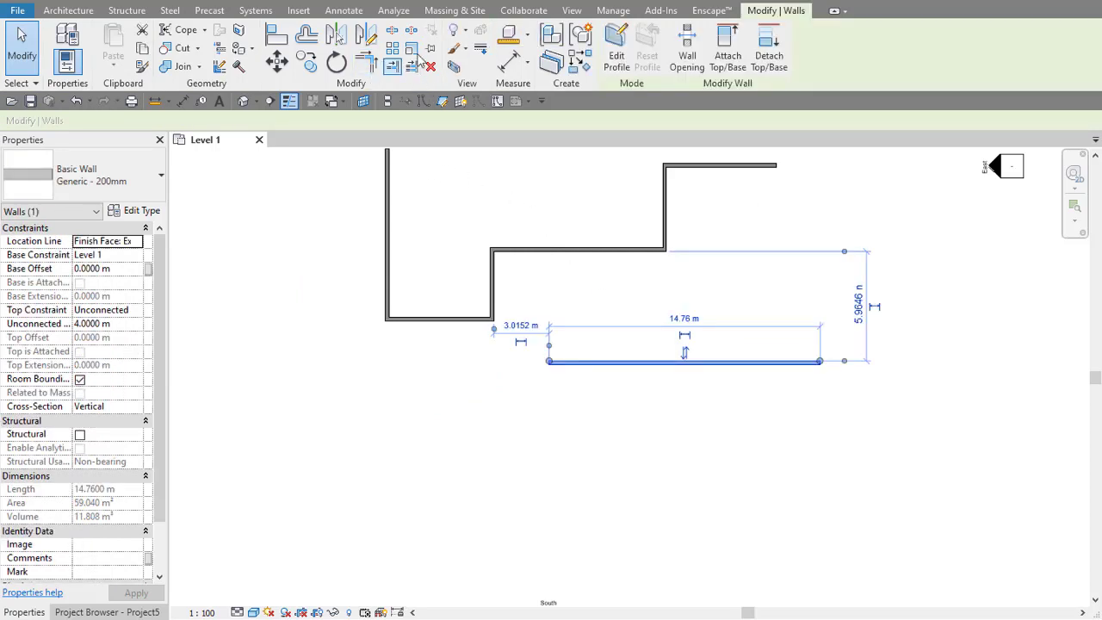
click(411, 49)
click(289, 120)
drag(290, 120, 222, 127)
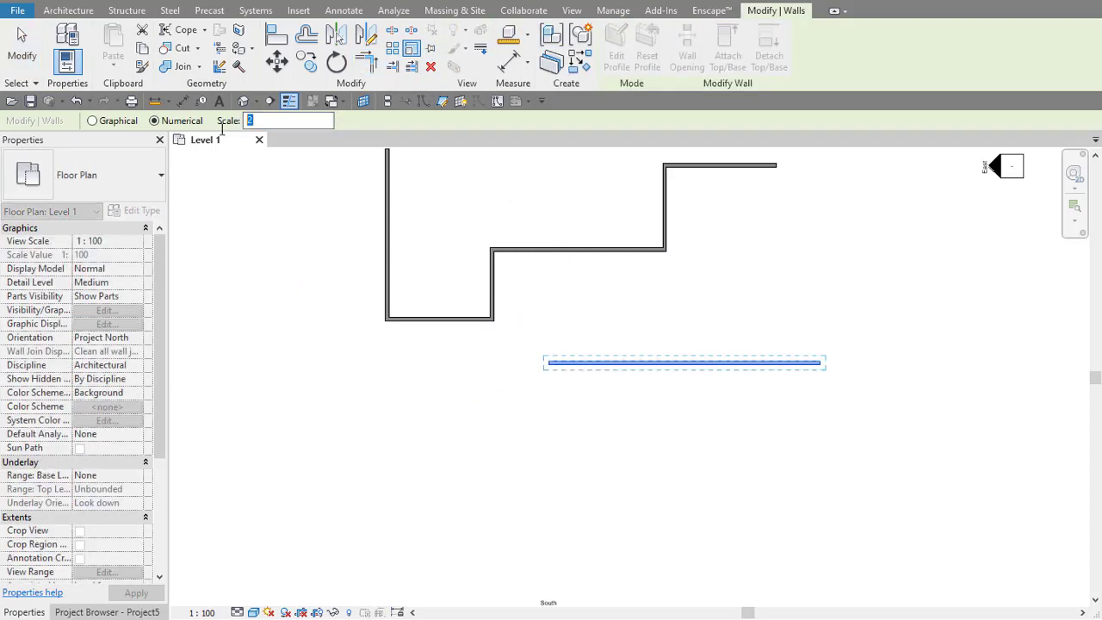
click(278, 290)
scroll(492, 349, up, 3)
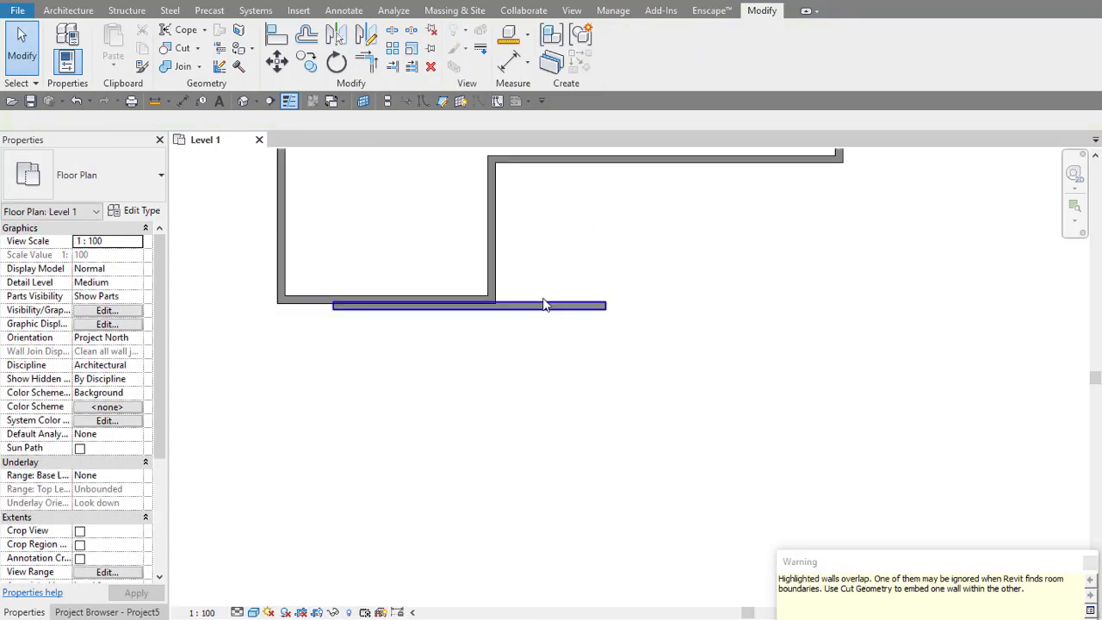
Step: Nudge the lower overlapping wall down off the overlap and reselect it
drag(583, 272, 531, 386)
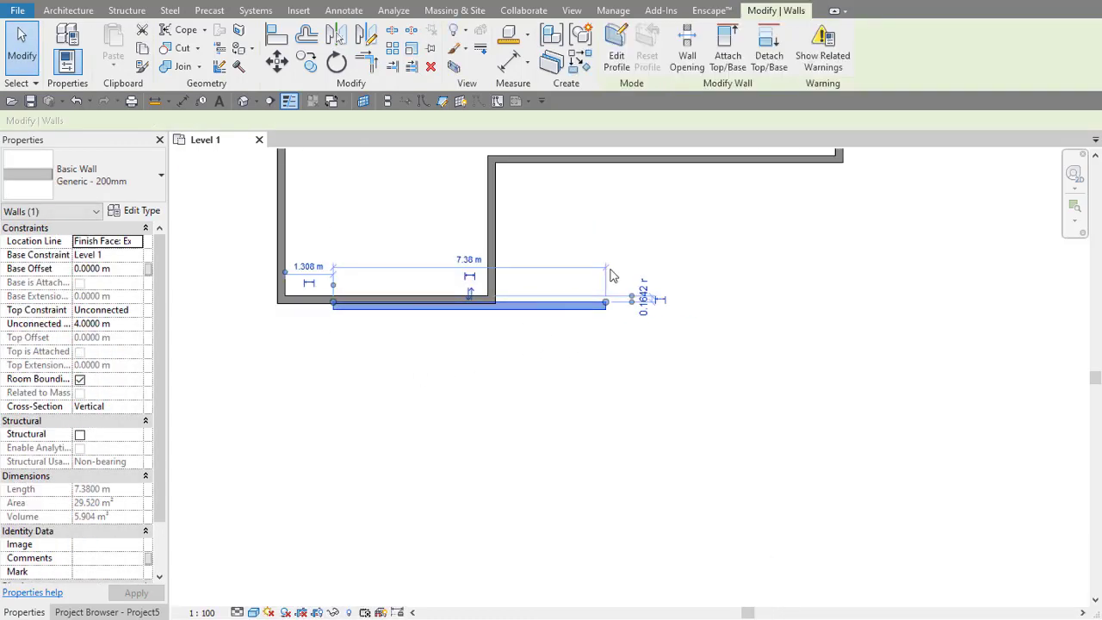
key(Down)
key(Down)
key(Down)
click(457, 433)
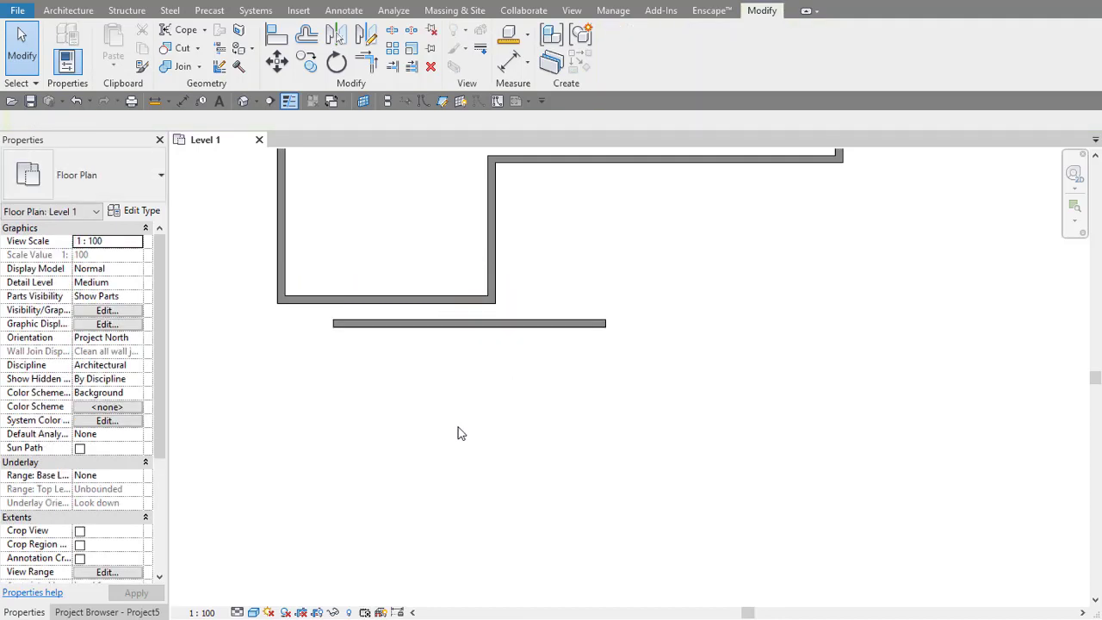
click(465, 324)
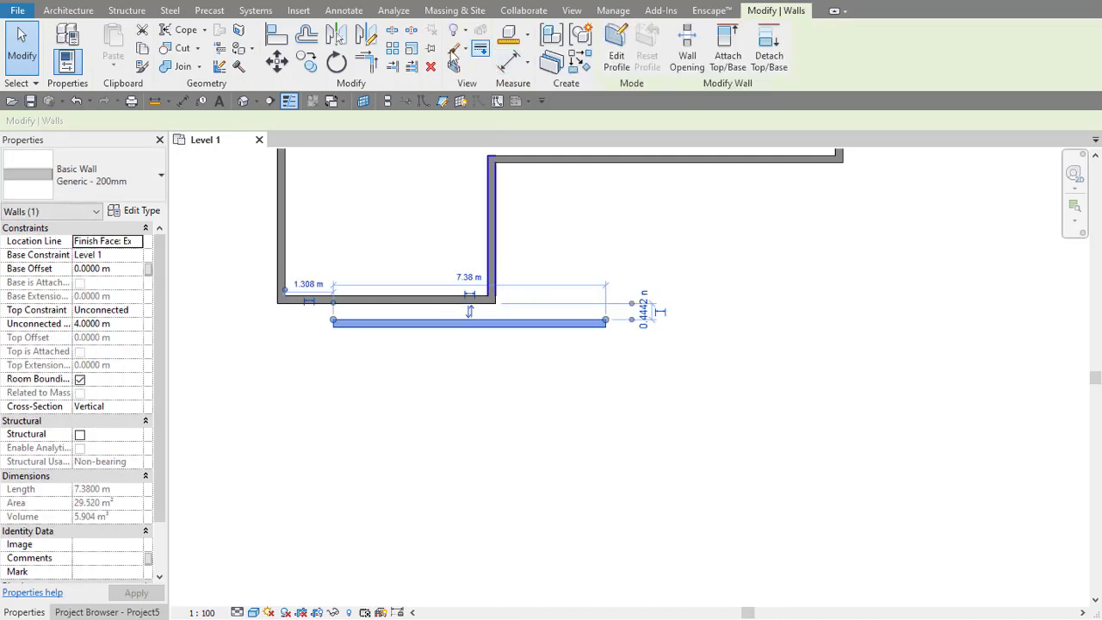
Step: Graphically scale the lower wall from its right end, shrinking it to 3.69 m
click(410, 48)
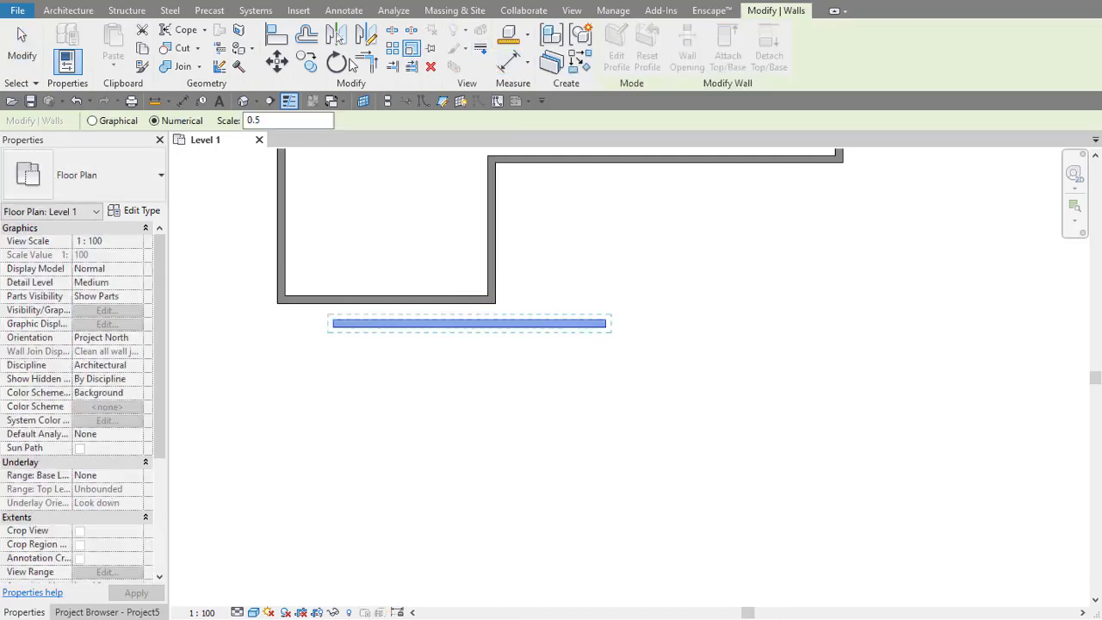
click(92, 120)
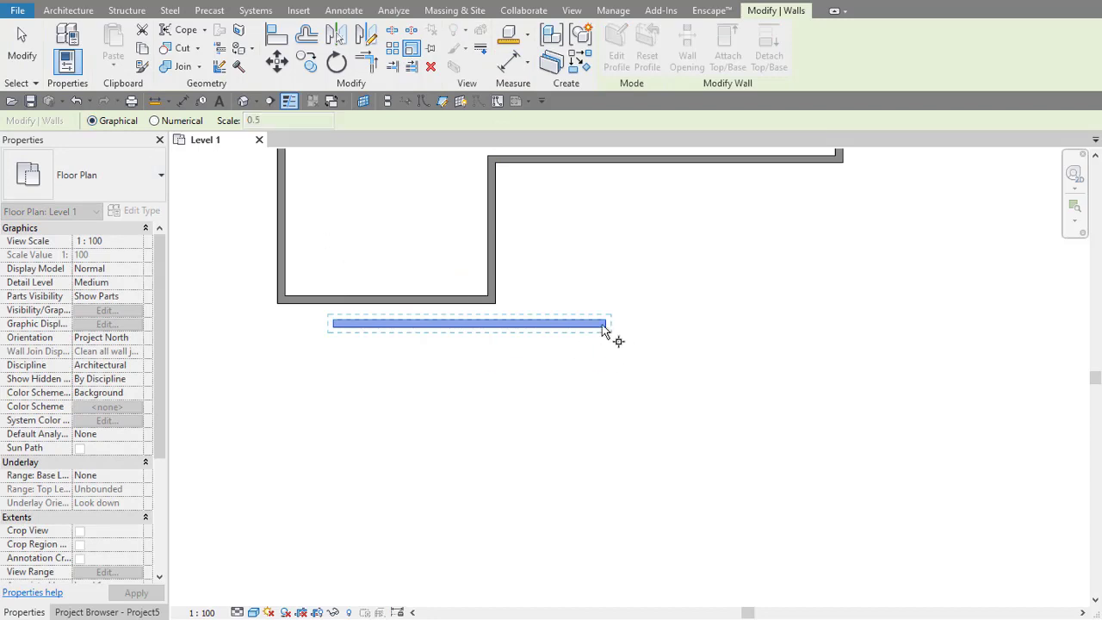
click(600, 326)
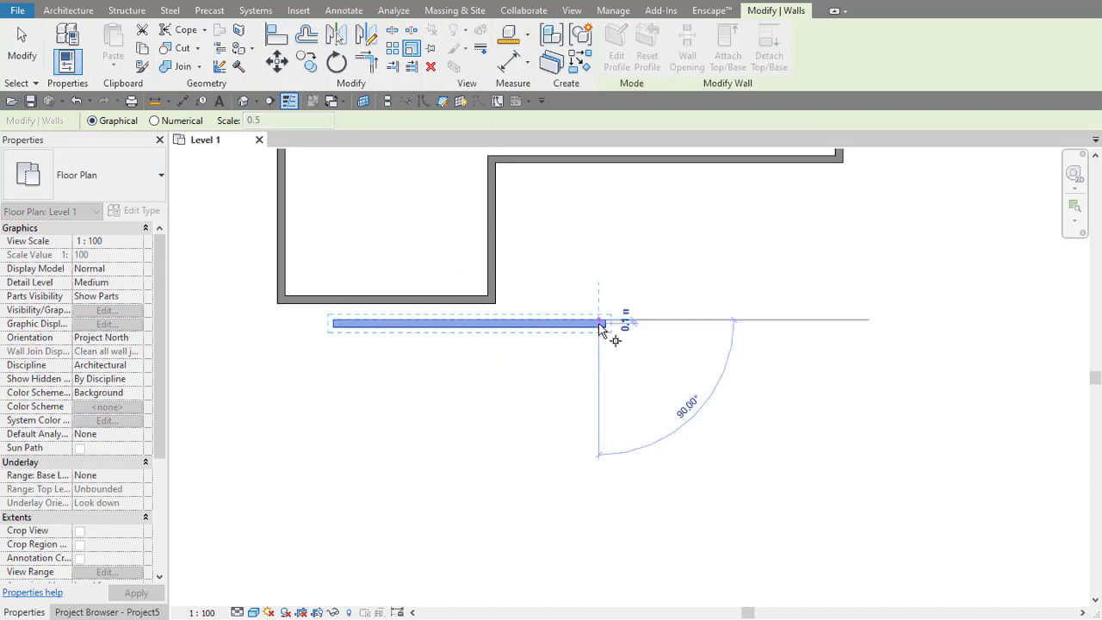
click(697, 323)
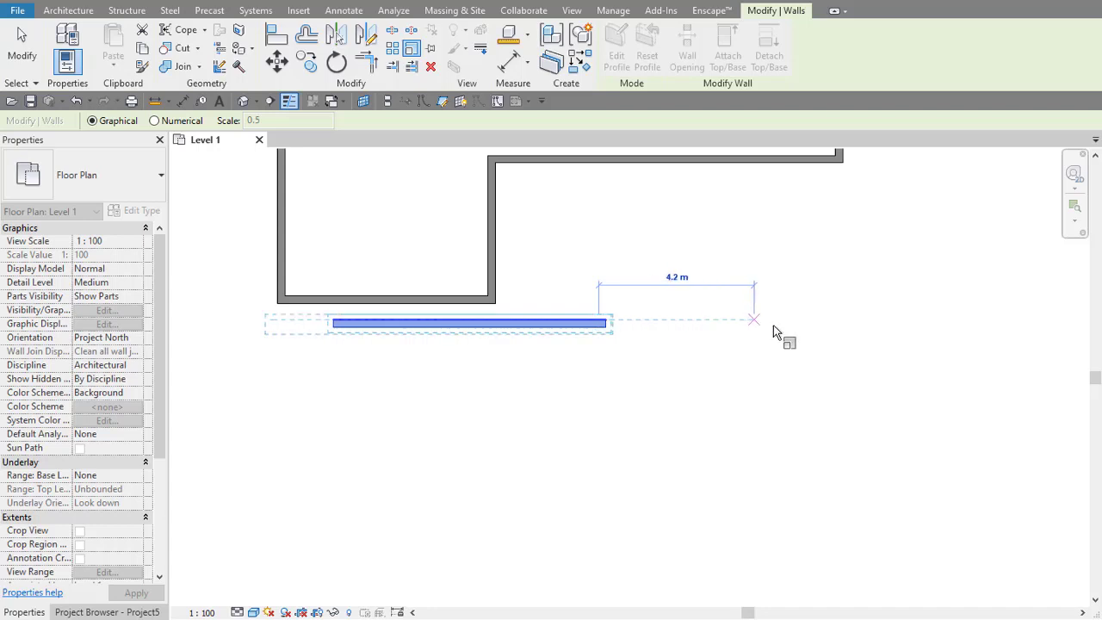
click(663, 315)
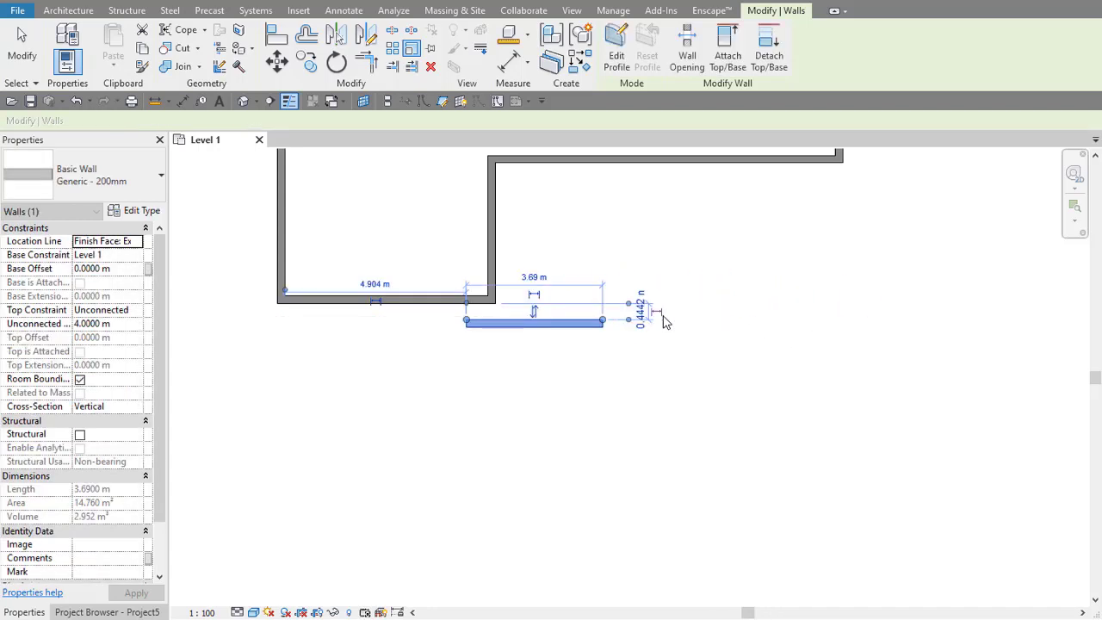
click(544, 371)
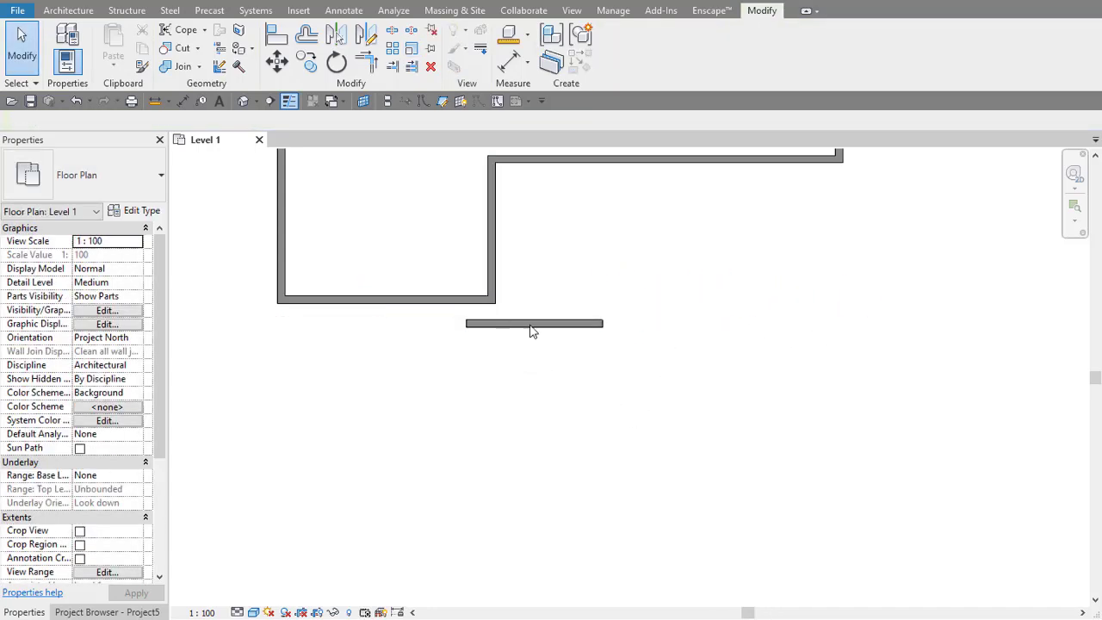
scroll(529, 330, down, 2)
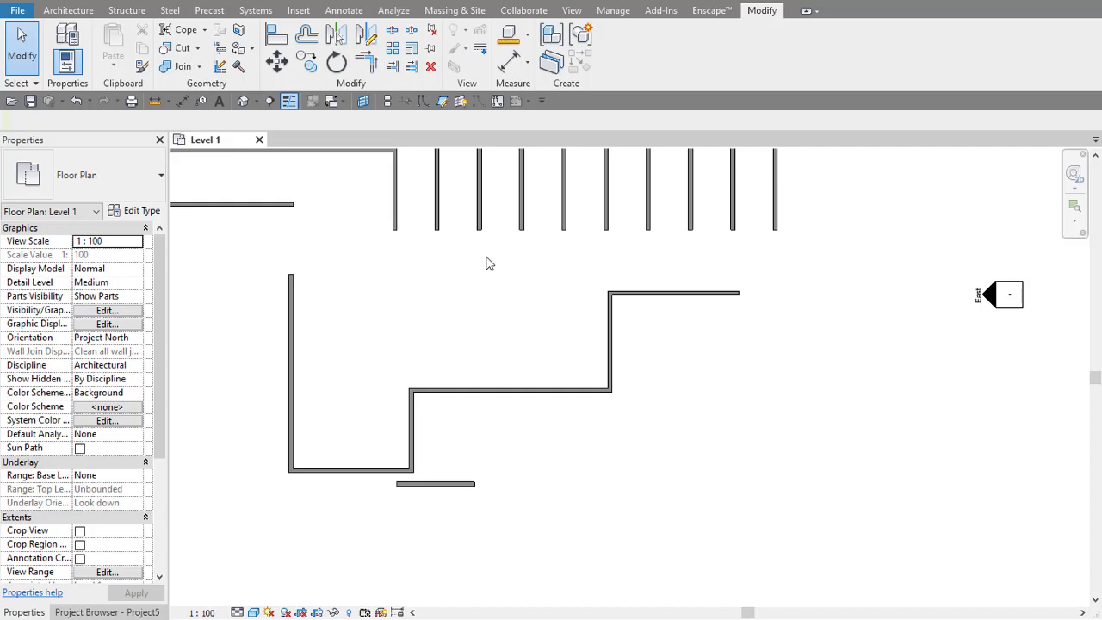
Step: Move the short wall further down and delete the row of short parallel walls
drag(445, 486, 444, 520)
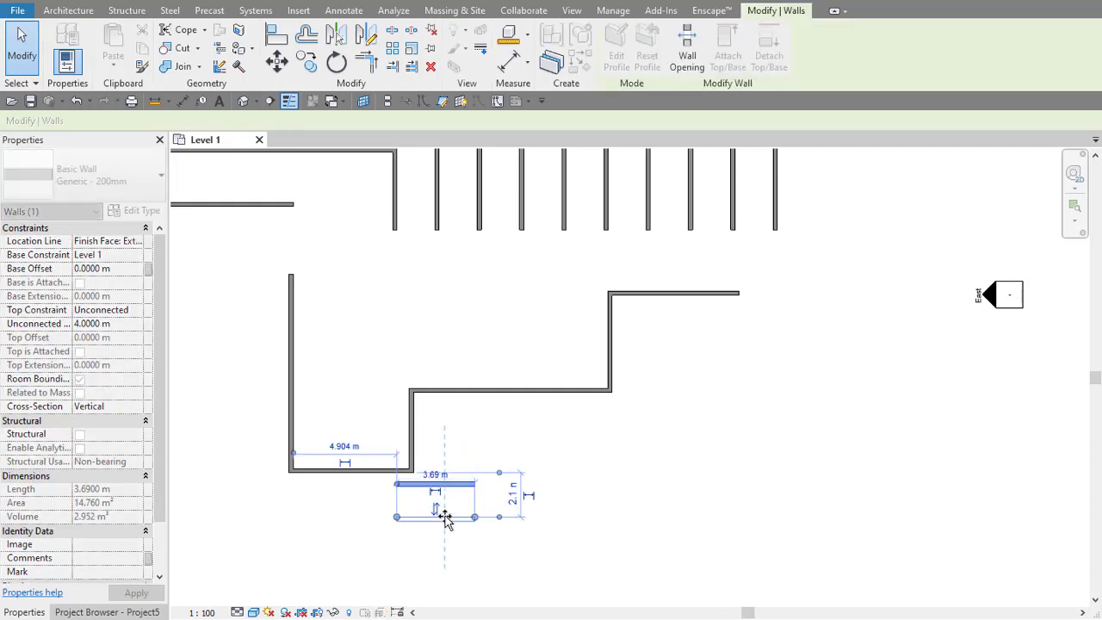
click(431, 411)
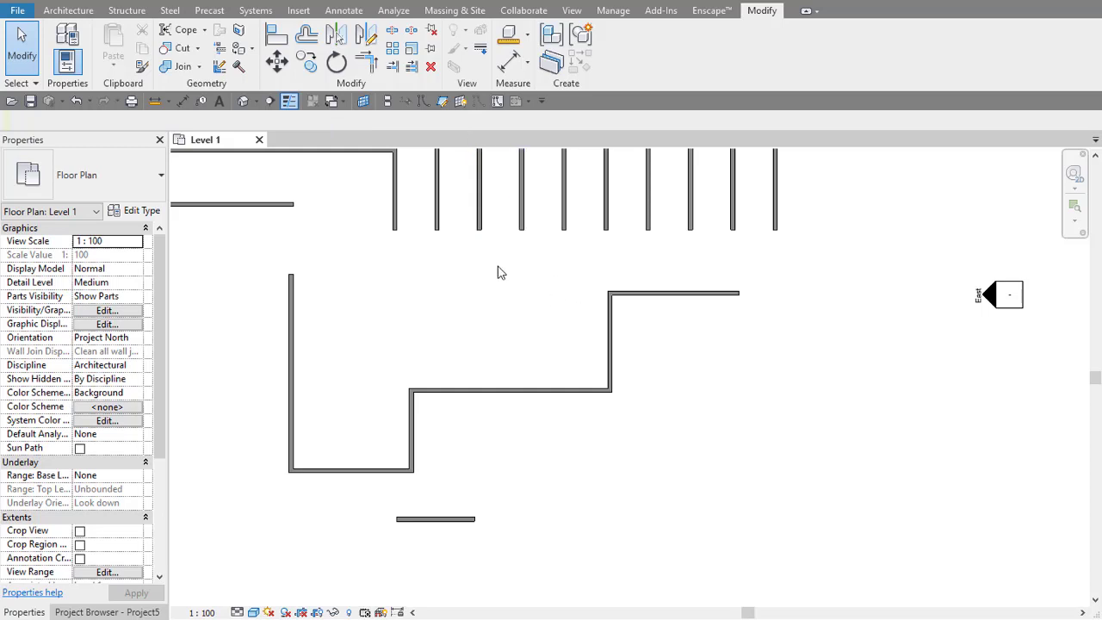
scroll(495, 278, down, 2)
scroll(514, 288, down, 2)
scroll(480, 333, down, 2)
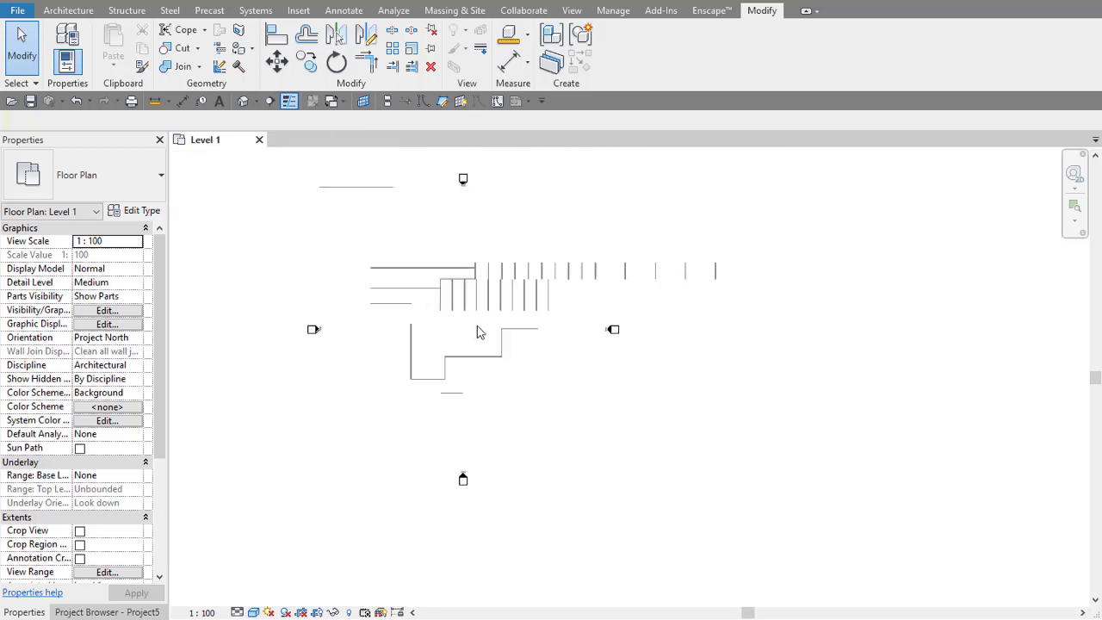
scroll(480, 333, down, 1)
drag(671, 233, 445, 298)
key(Delete)
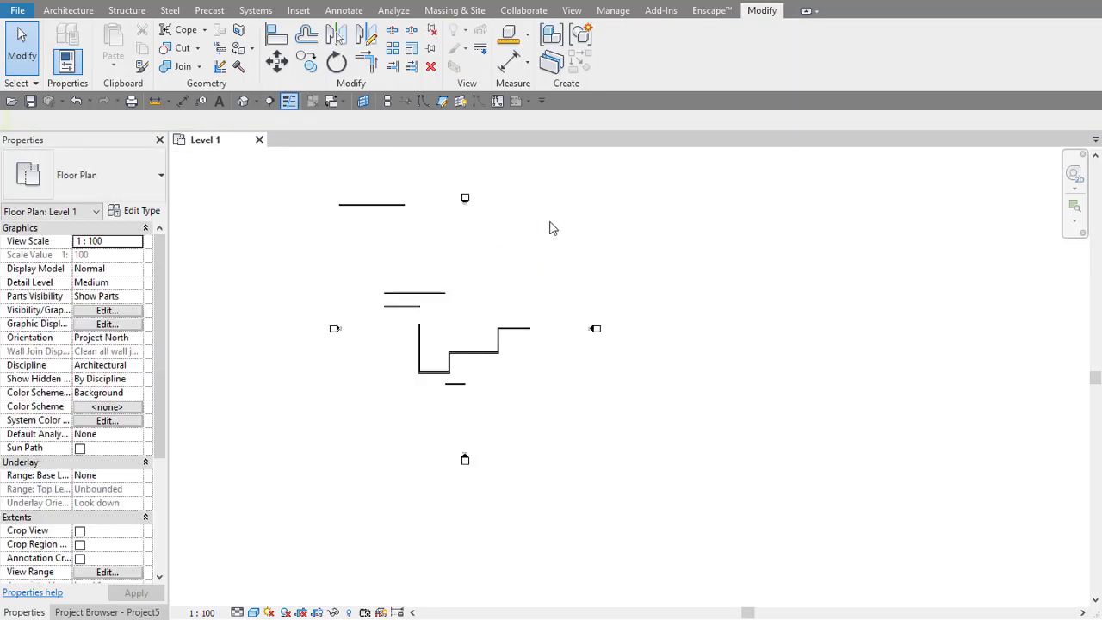
Step: Delete the stepped walls, short lines and the last remaining wall near the top
drag(542, 234, 419, 398)
key(Delete)
click(371, 205)
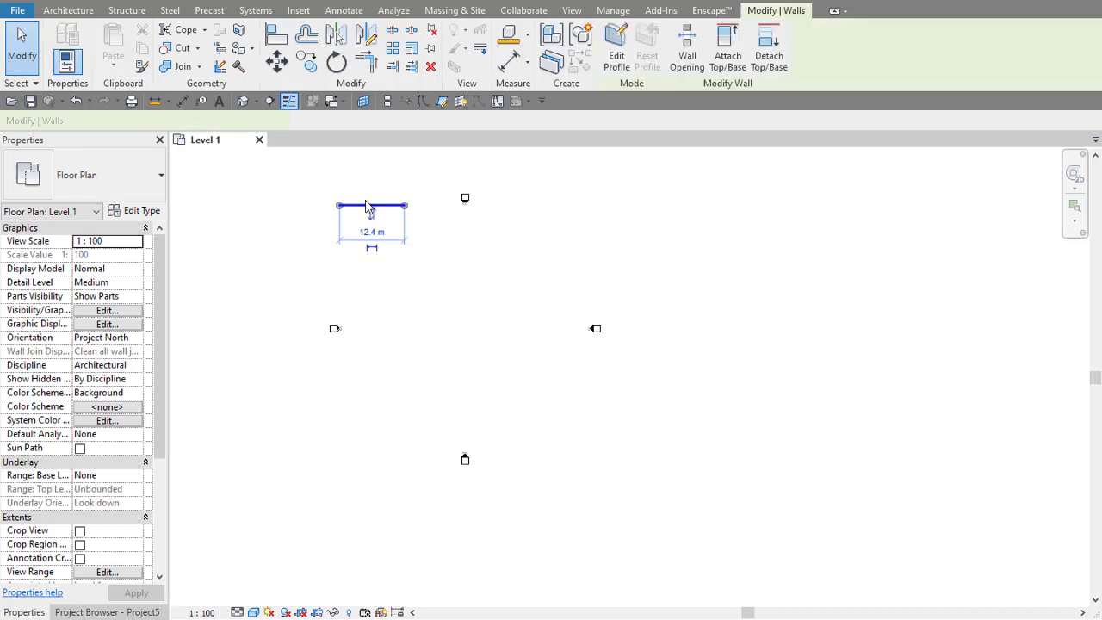
key(Delete)
click(68, 10)
Step: Draw a chained cluster of overlapping rectangular walls
click(62, 36)
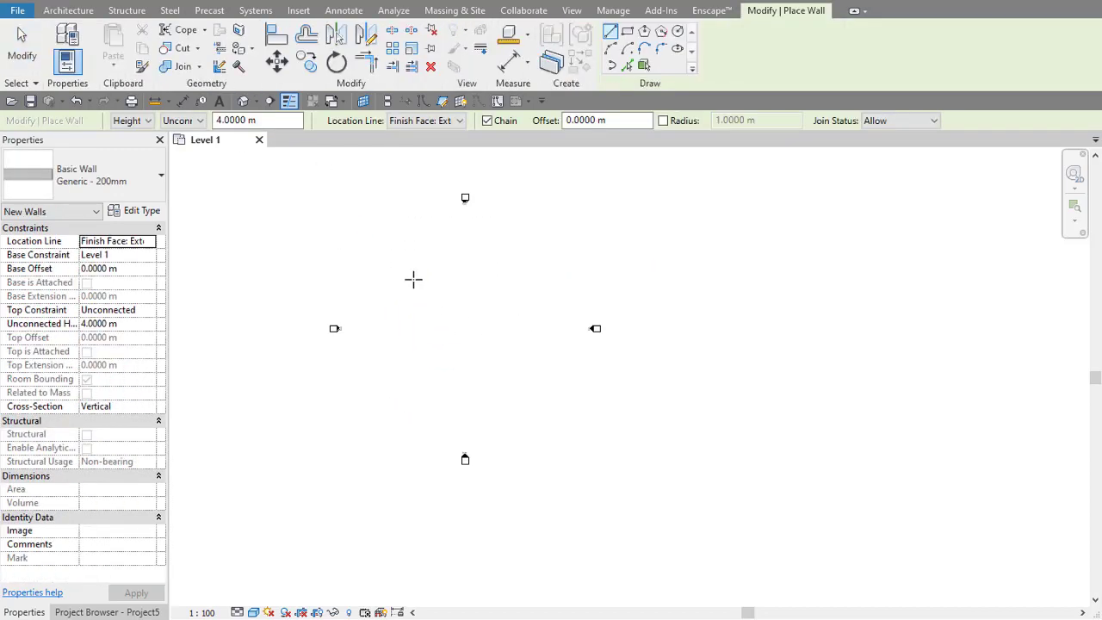
click(387, 259)
click(538, 258)
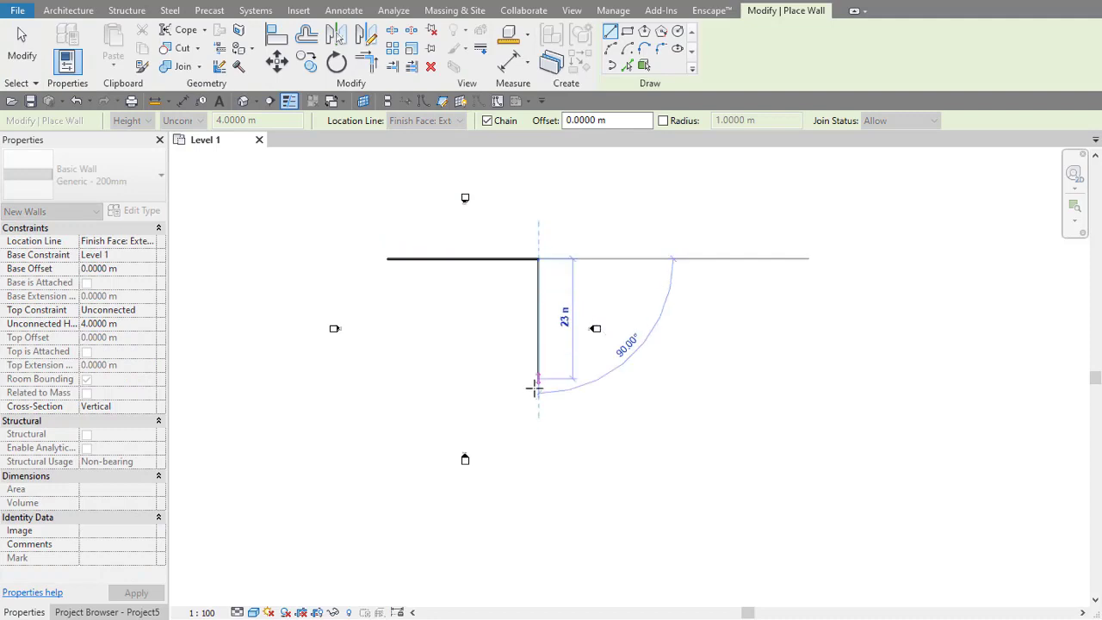
click(538, 398)
click(424, 398)
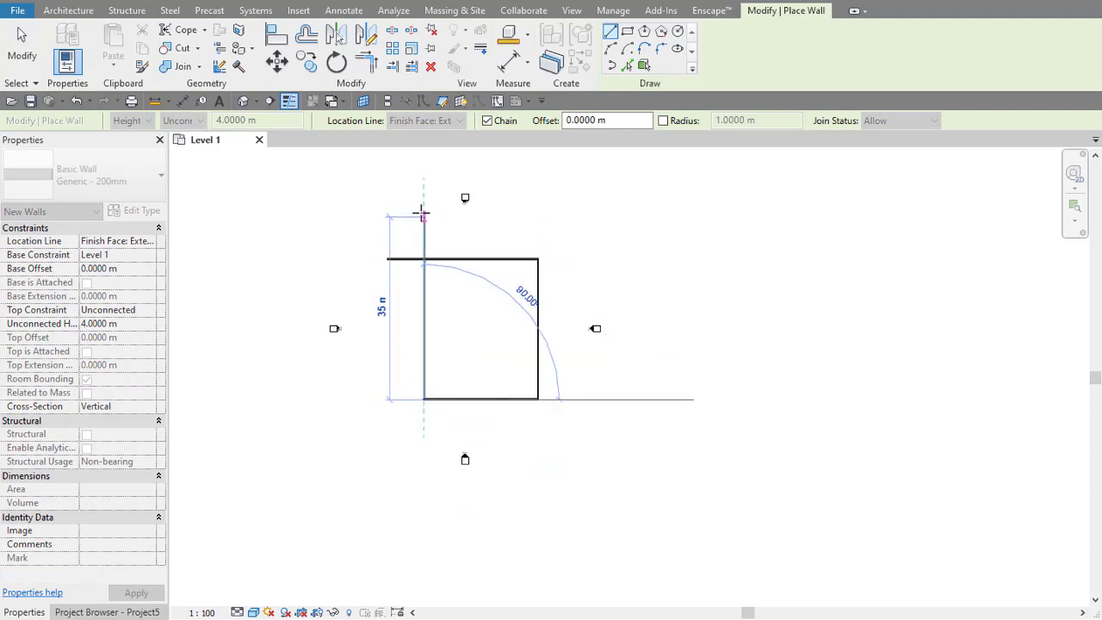
click(424, 211)
click(481, 211)
click(481, 341)
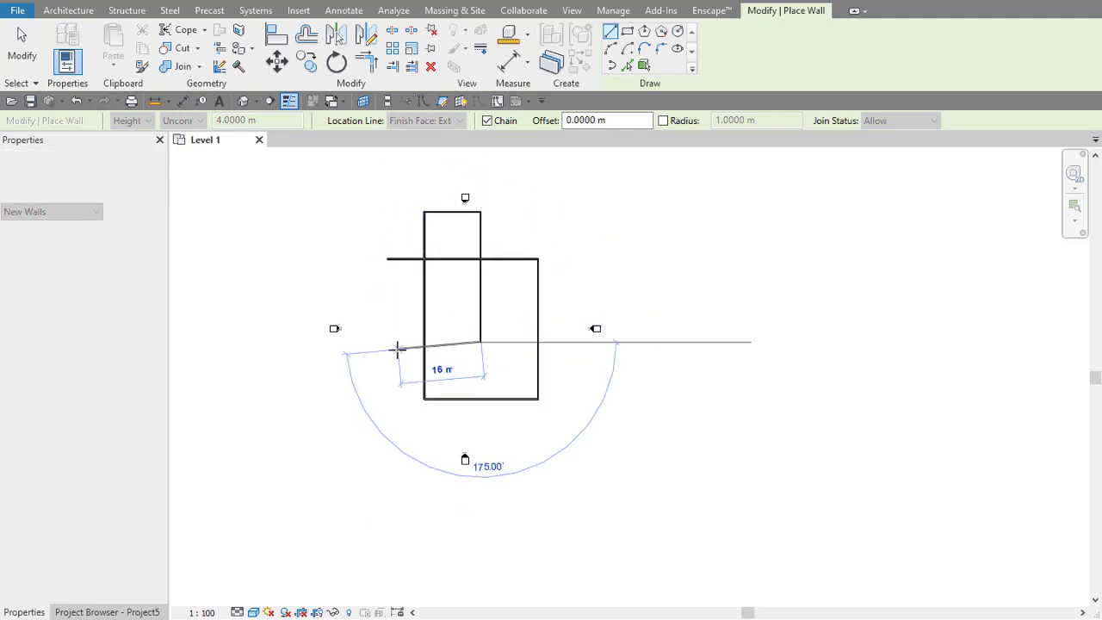
click(388, 342)
click(440, 297)
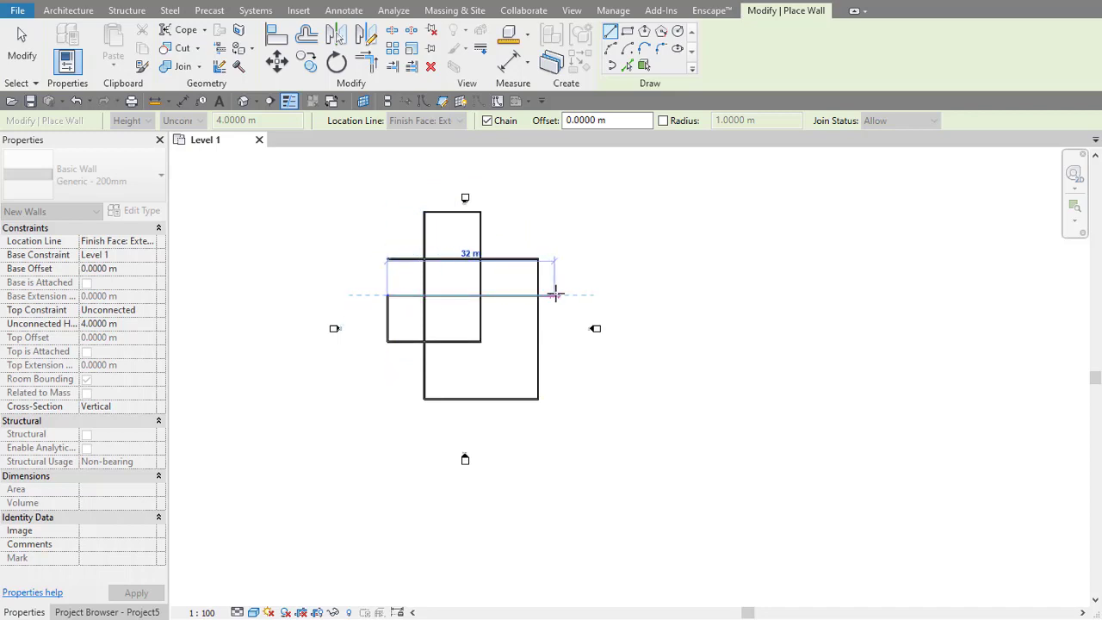
click(553, 296)
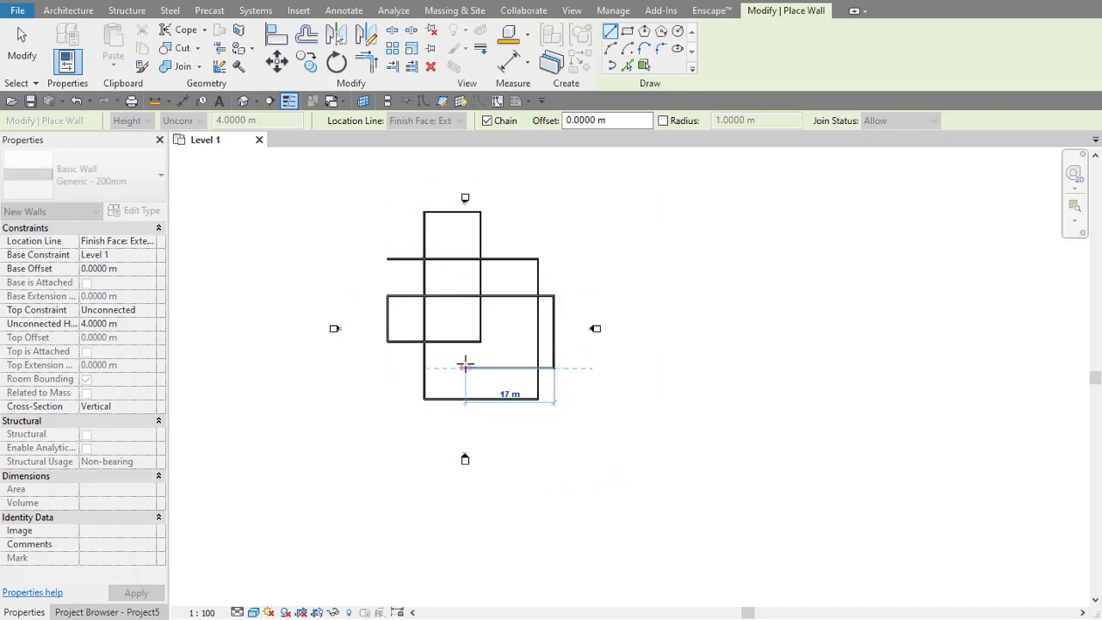
click(465, 367)
key(Escape)
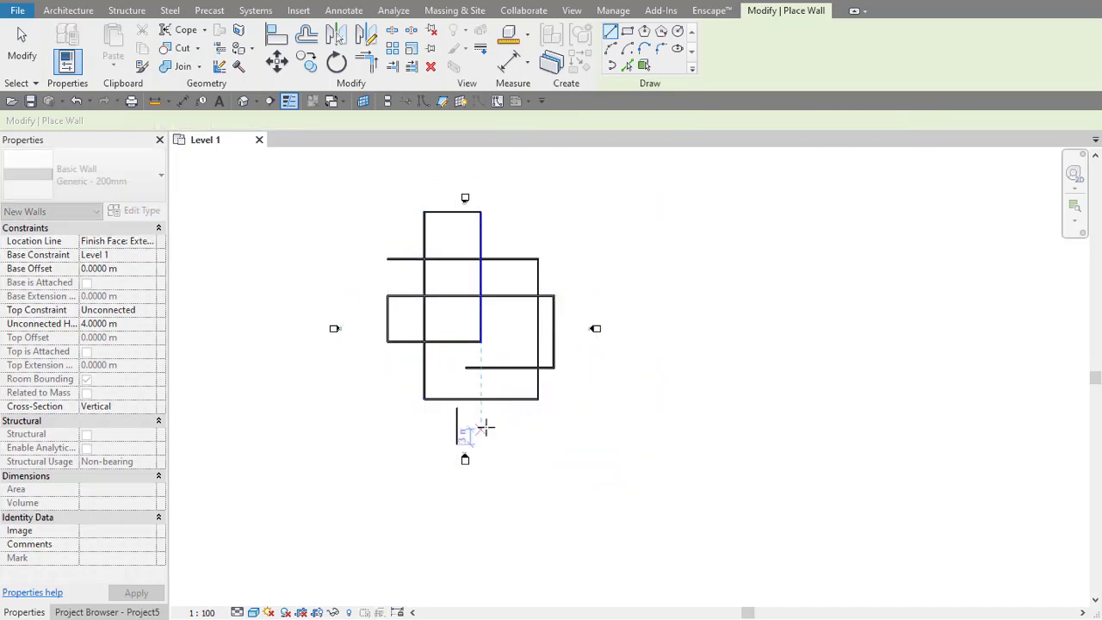
Step: Draw two short separate walls below the rectangle cluster
click(459, 410)
click(496, 444)
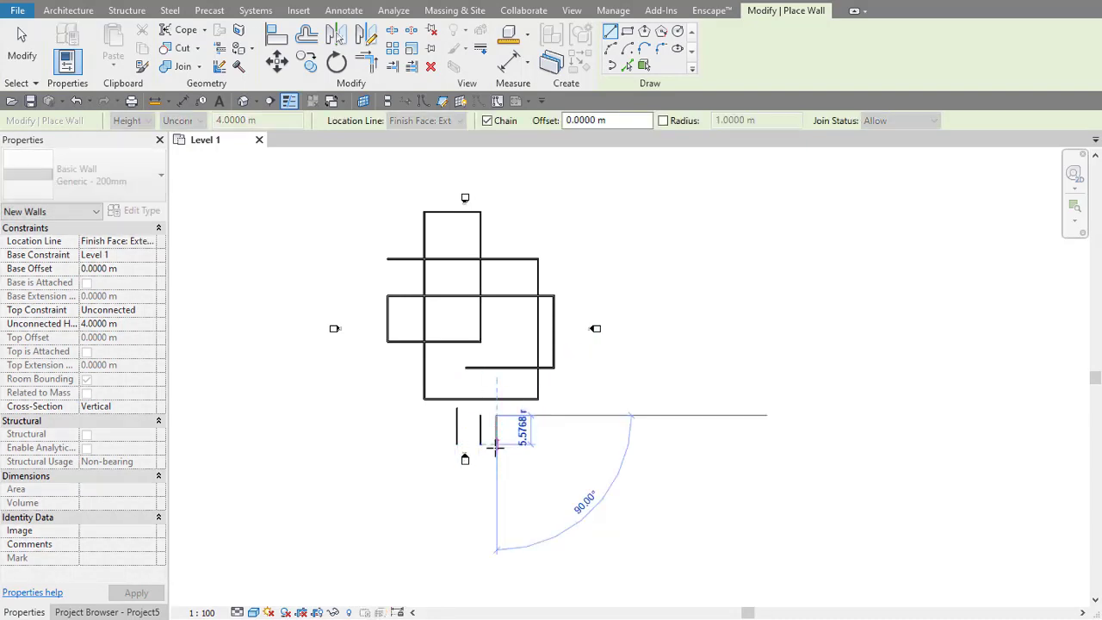
key(Escape)
click(512, 451)
click(512, 417)
key(Escape)
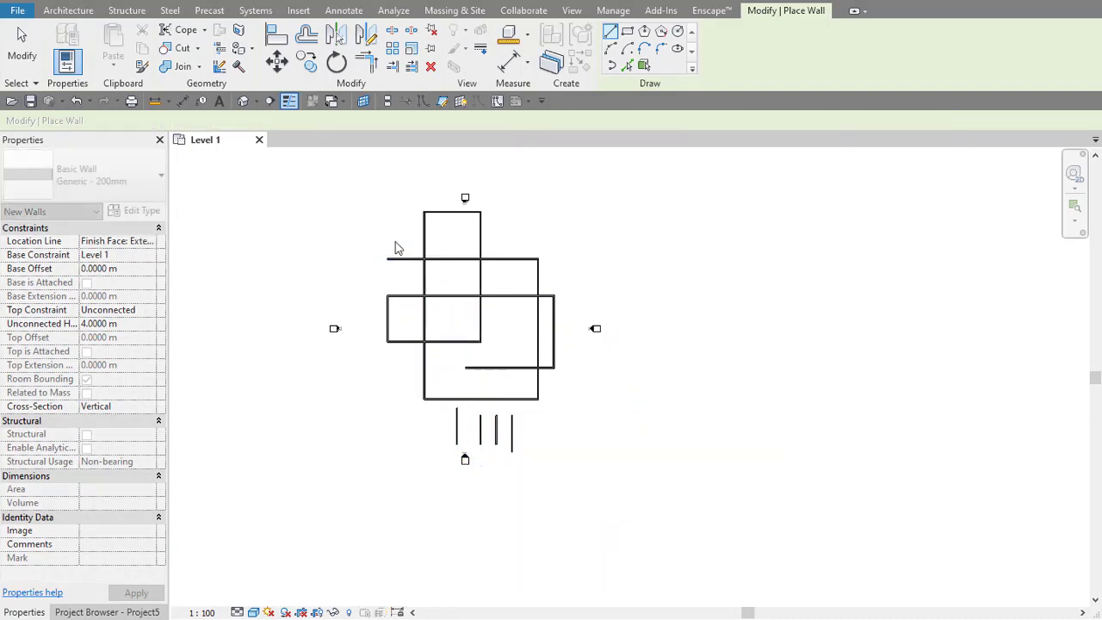
Step: Draw two short vertical walls at the upper left and finish wall placement
click(335, 187)
click(334, 224)
key(Escape)
click(360, 188)
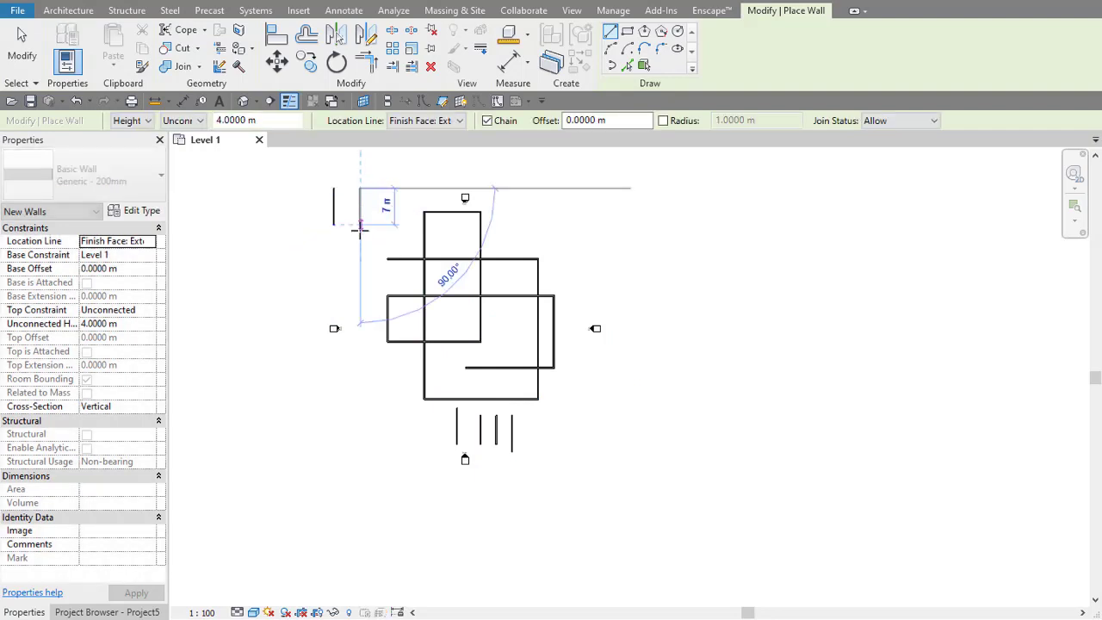
click(360, 242)
key(Escape)
key(Escape)
click(418, 258)
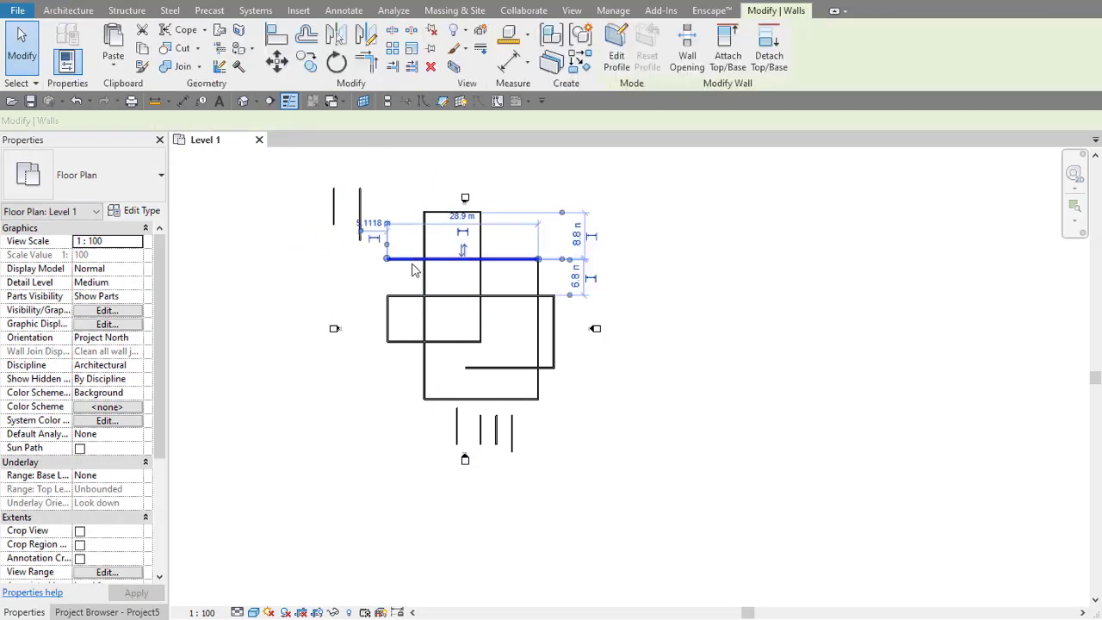
key(Escape)
click(751, 11)
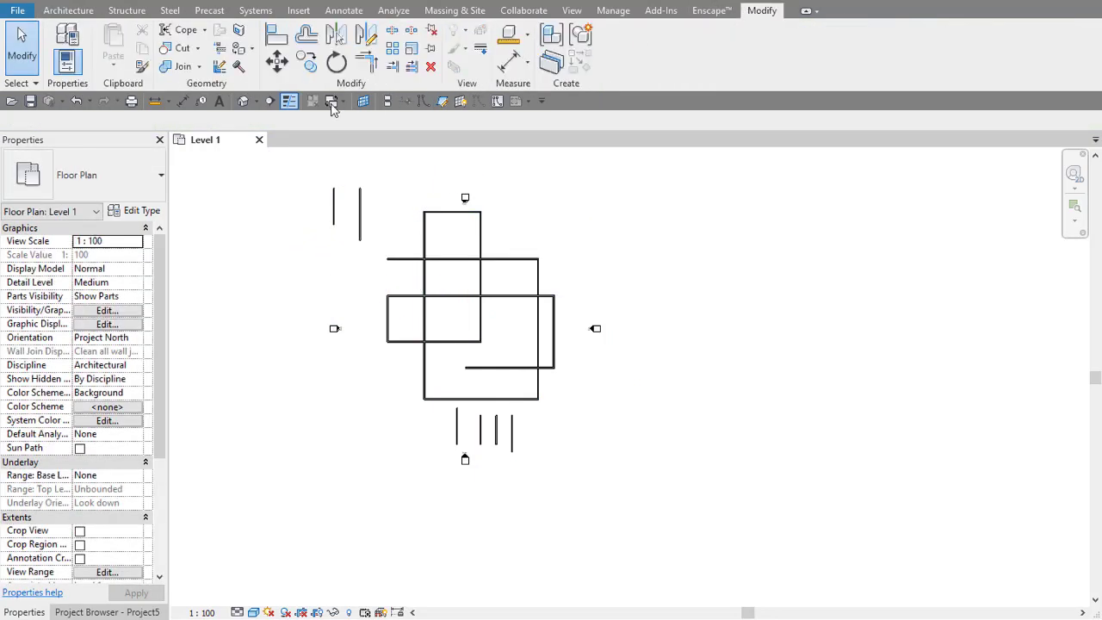
Step: Try a corner trim between the top horizontal wall and the left wall, then undo it
click(369, 64)
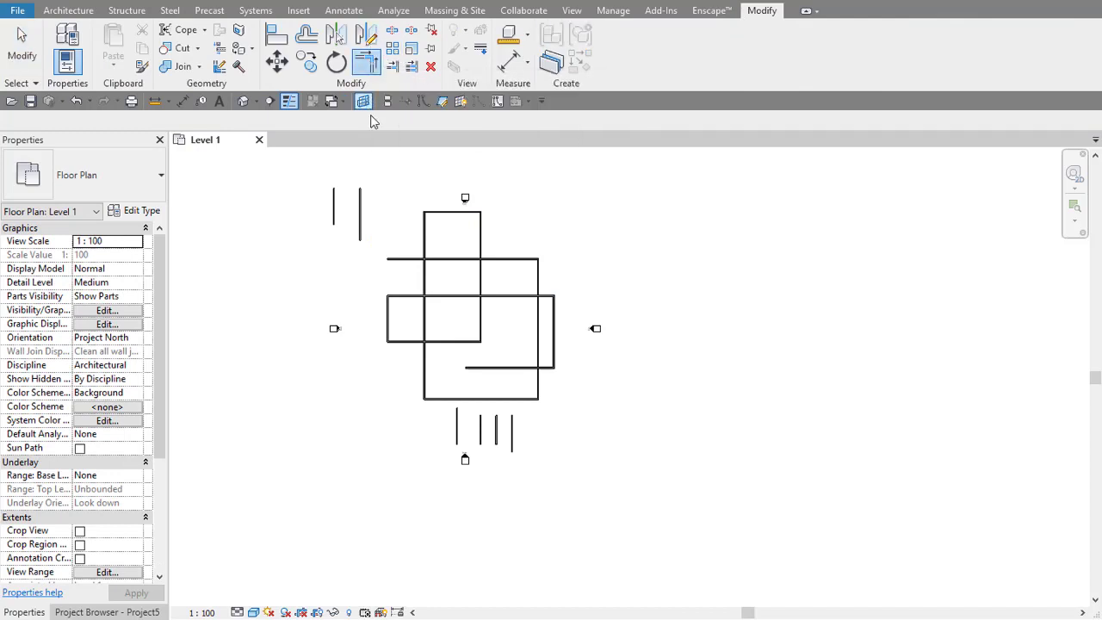
click(394, 261)
scroll(400, 249, up, 4)
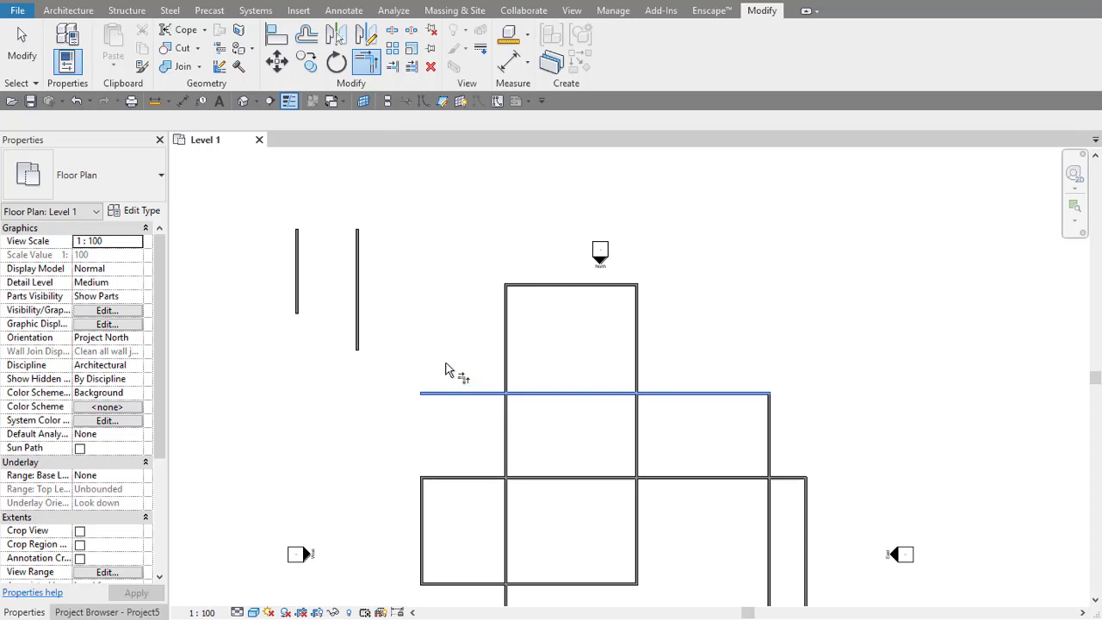
click(363, 327)
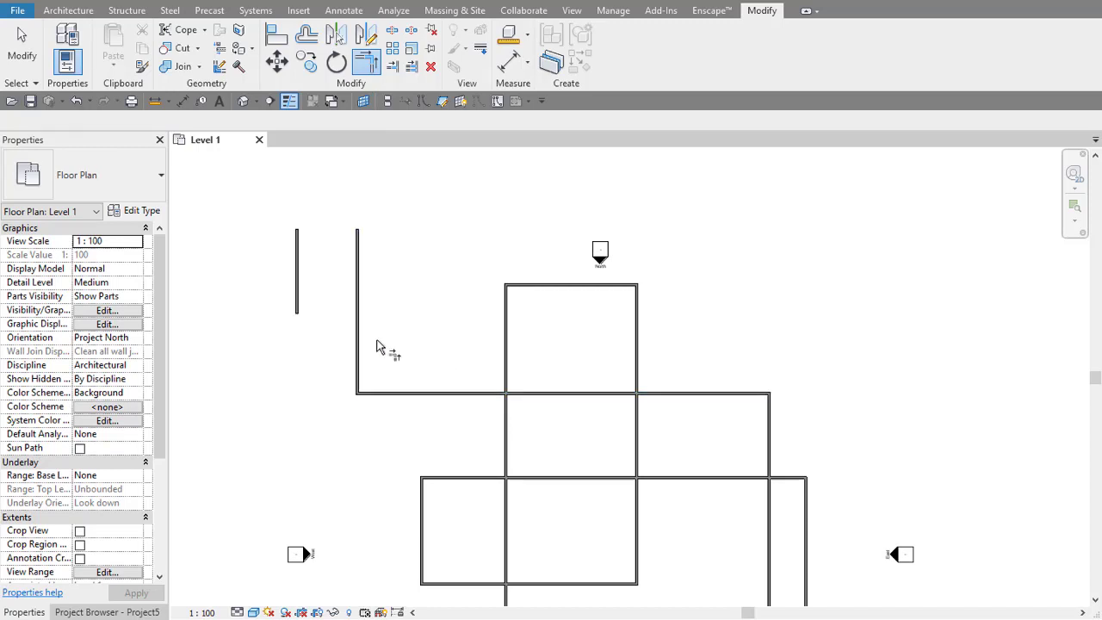
key(ctrl+z)
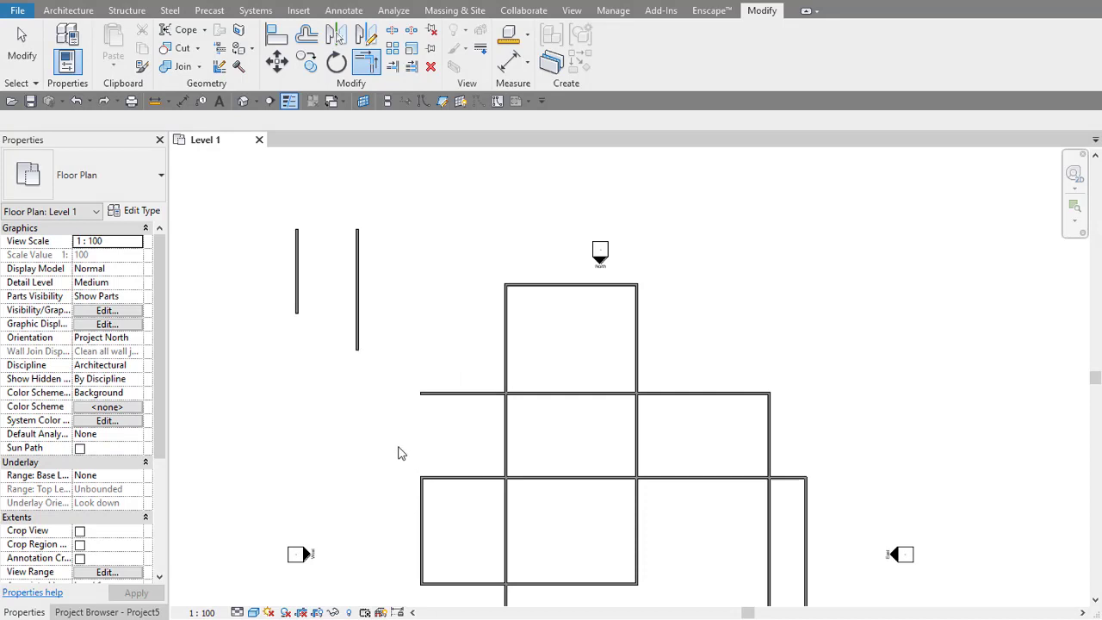
Step: Join the left vertical wall and the long horizontal wall into an L-shaped corner
click(373, 62)
click(433, 398)
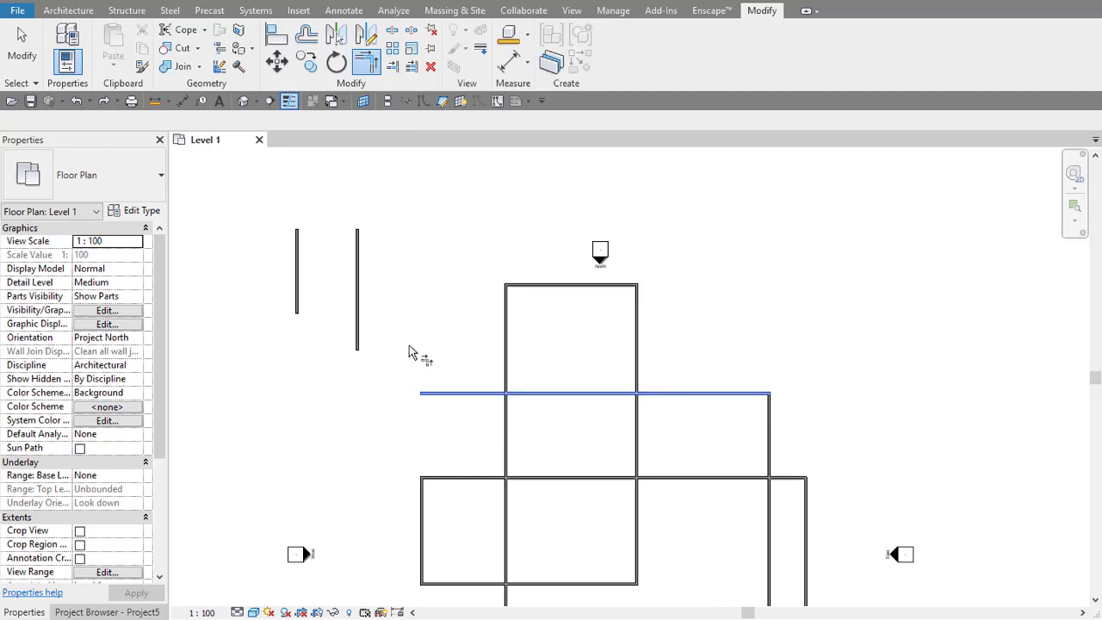
click(357, 321)
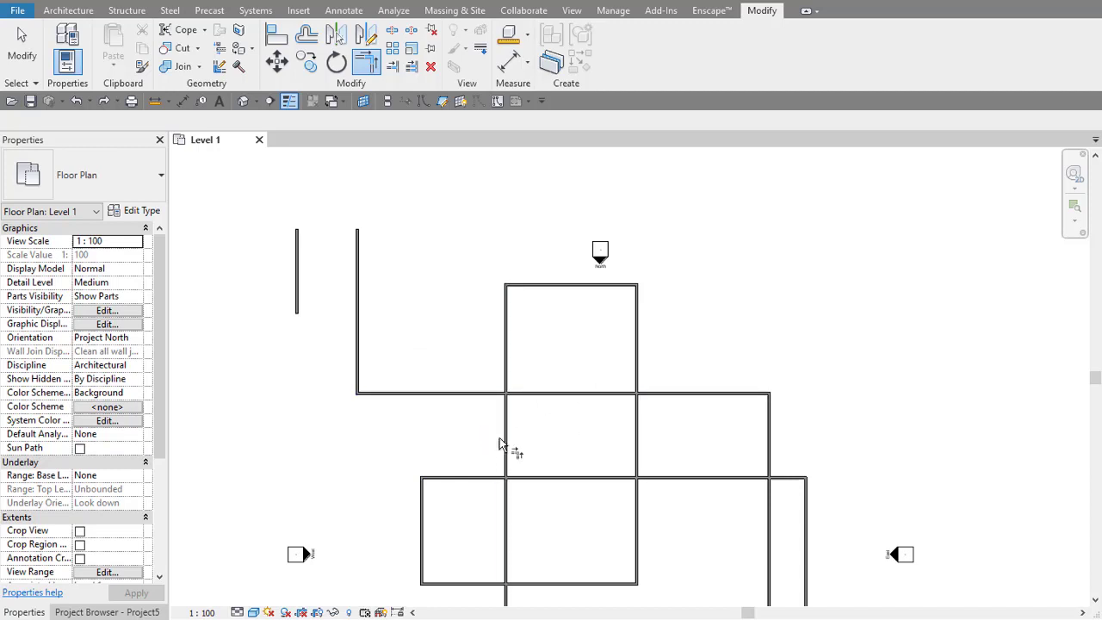
Step: Test corner trims on the crossing walls further right, undoing the trial corners
click(480, 396)
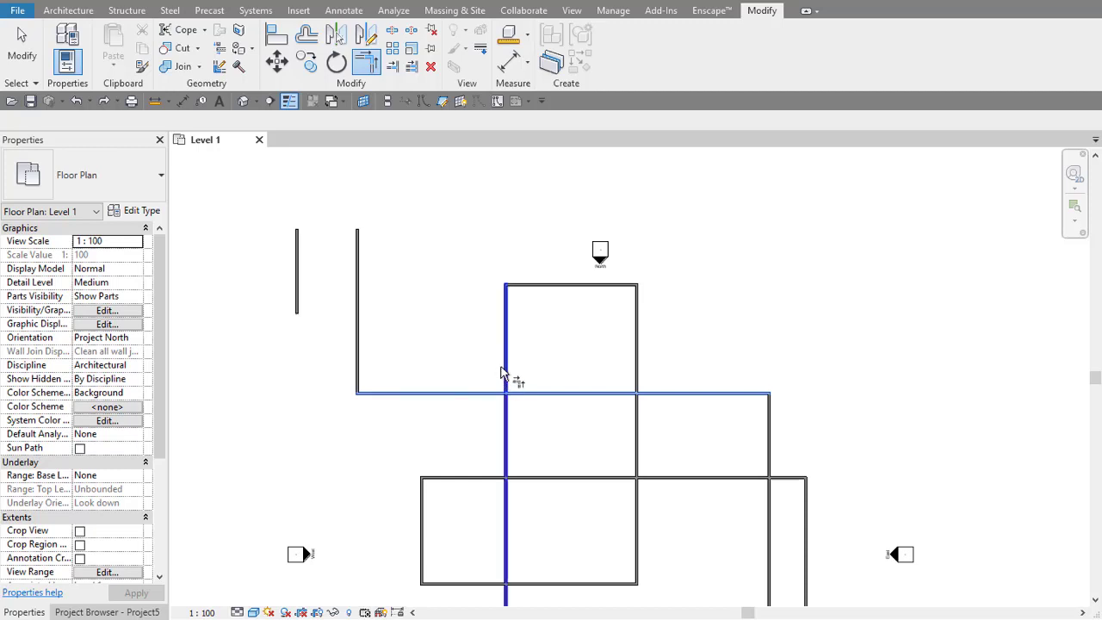
click(505, 374)
scroll(504, 372, down, 3)
scroll(505, 339, up, 2)
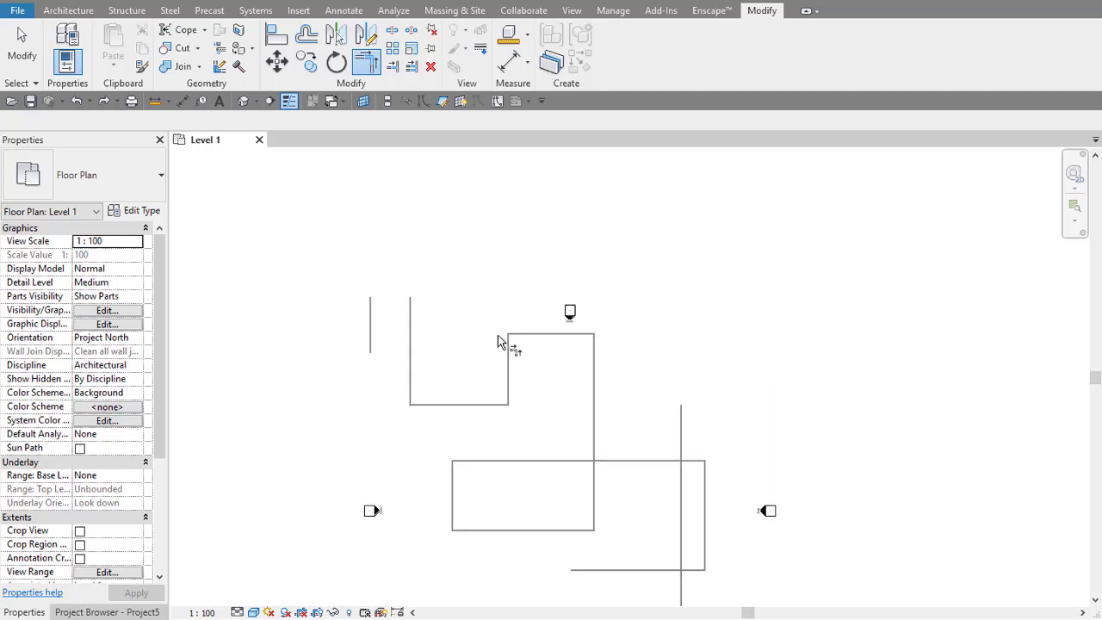
scroll(506, 403, down, 2)
scroll(534, 395, down, 1)
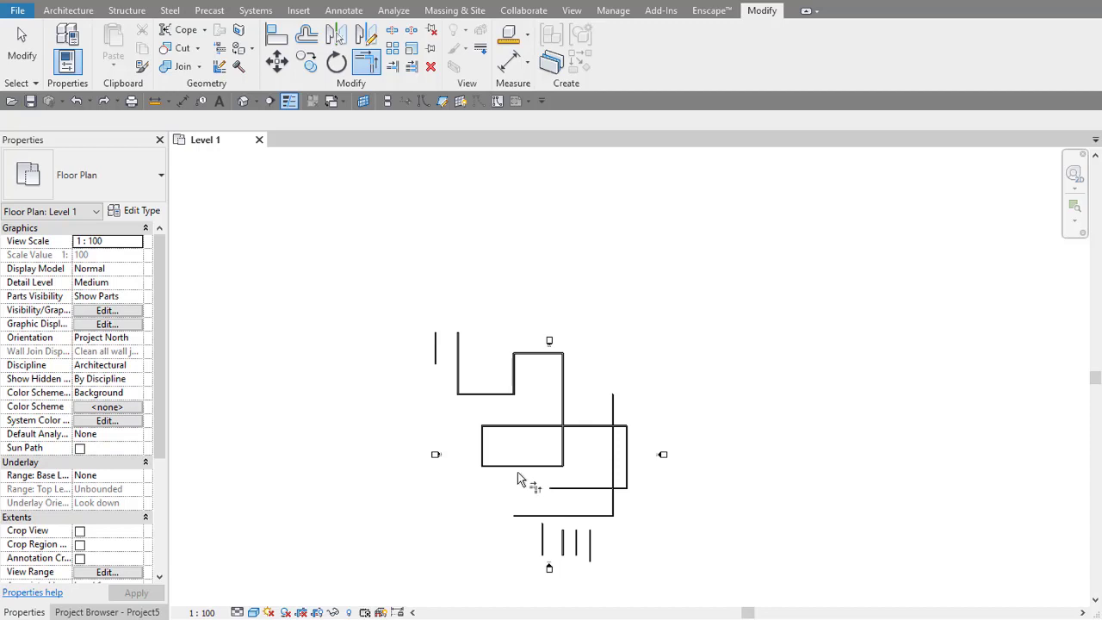
scroll(518, 479, up, 3)
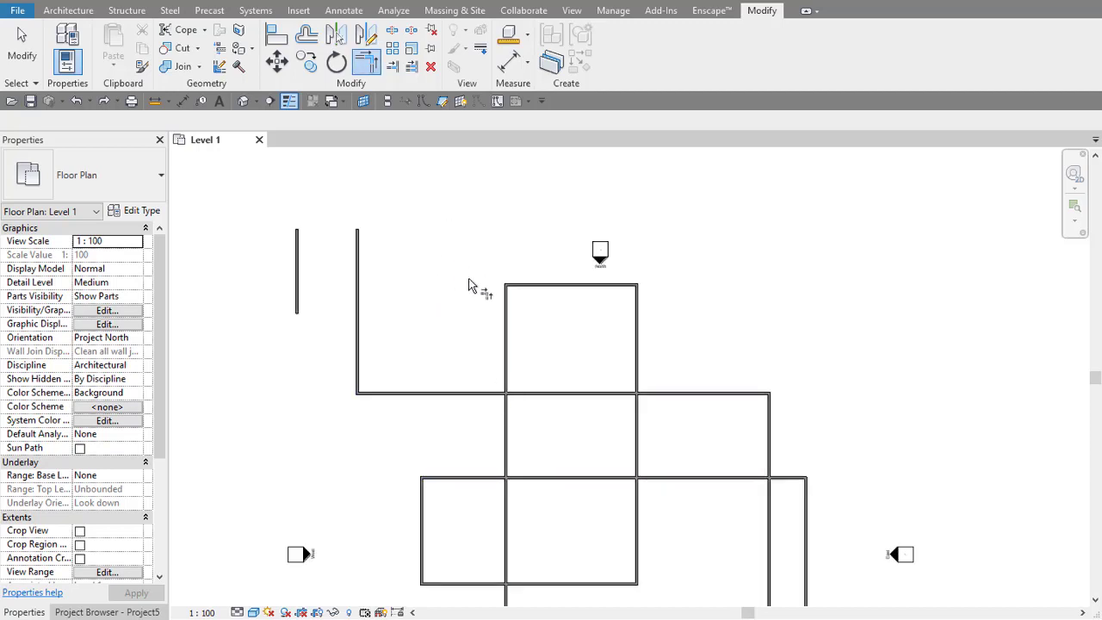
click(458, 399)
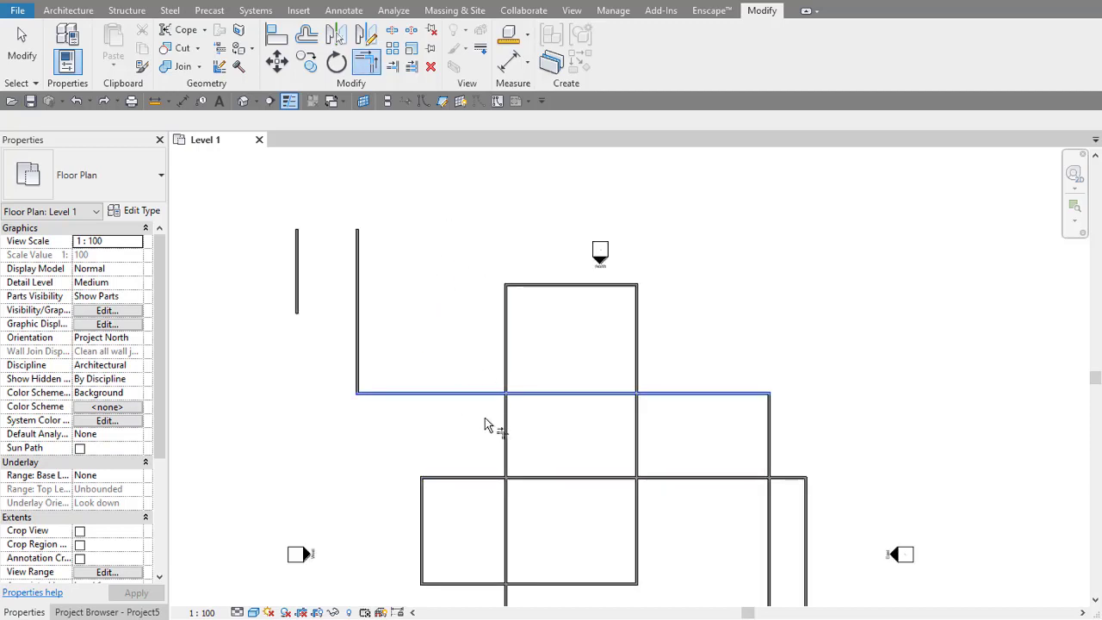
click(506, 379)
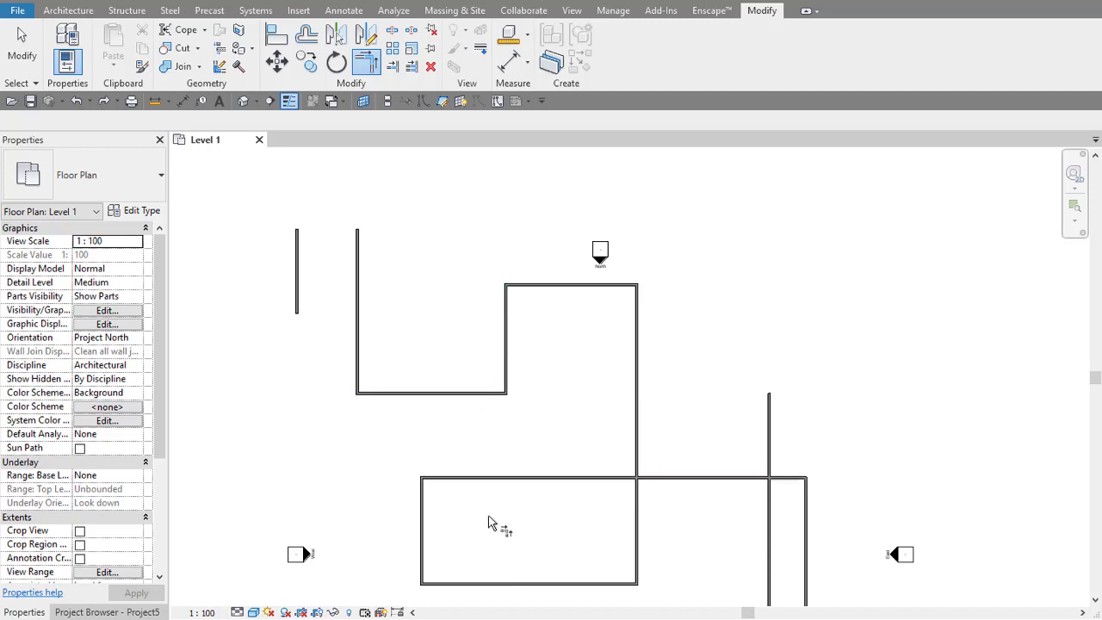
key(ctrl+z)
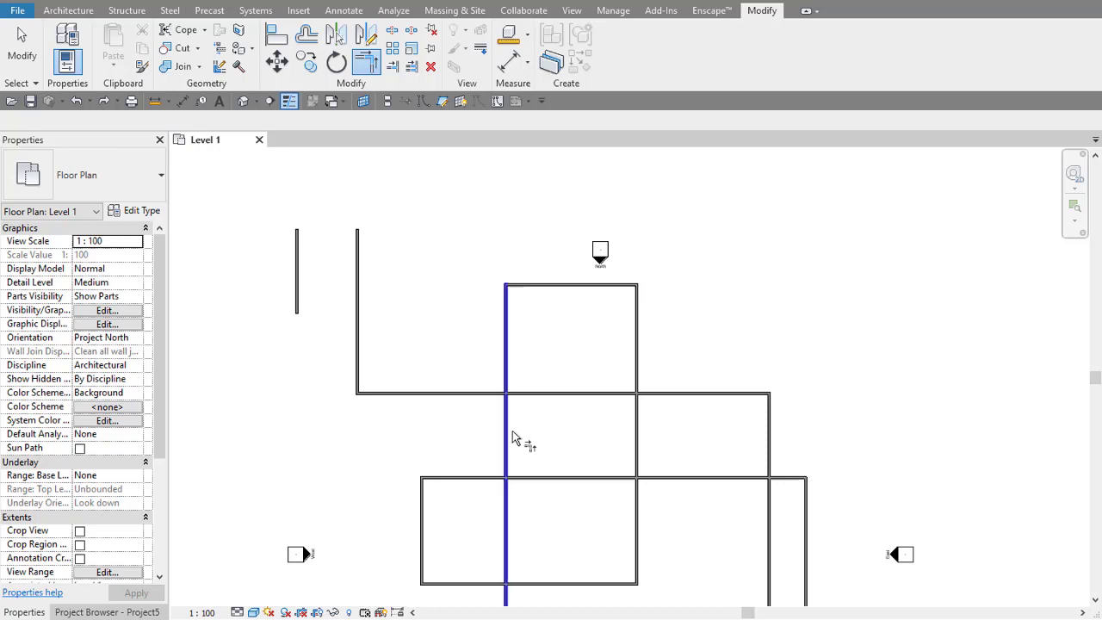
click(506, 434)
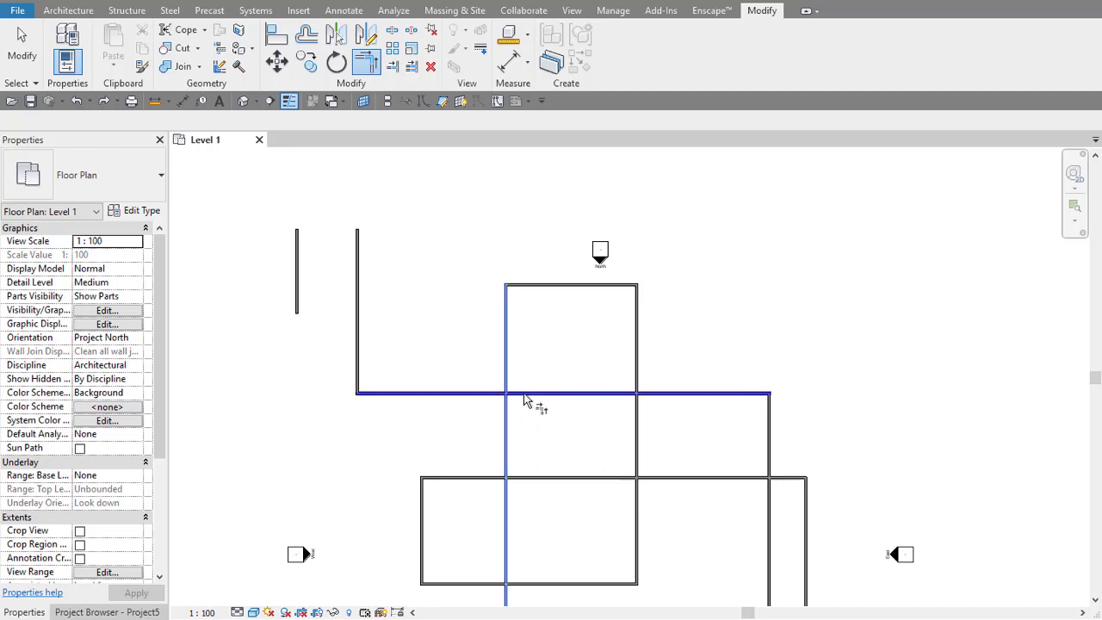
click(525, 397)
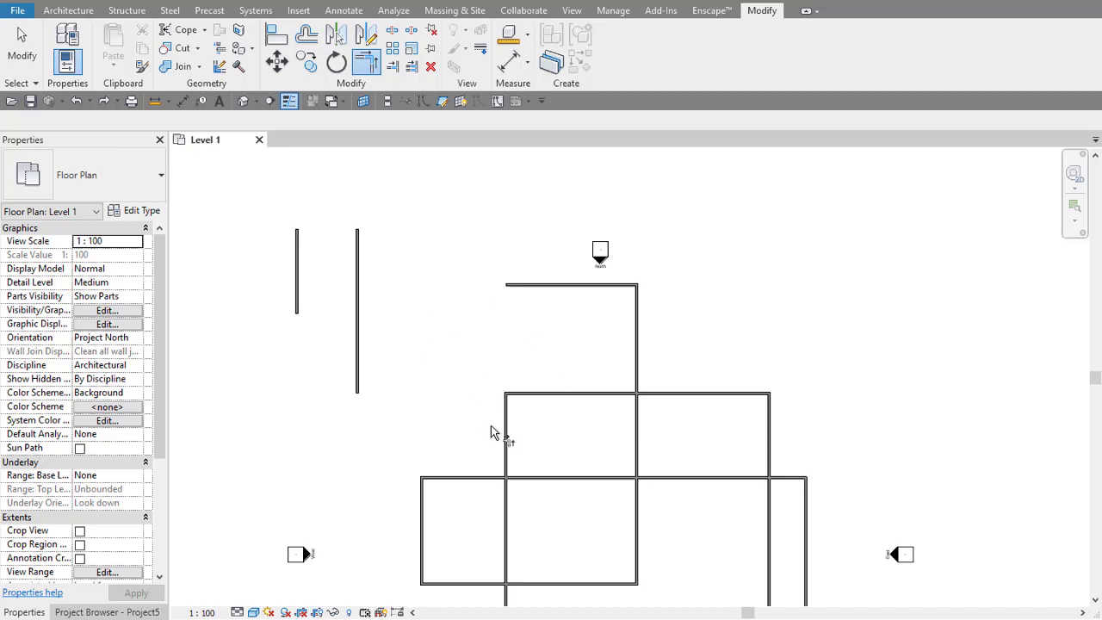
key(ctrl+z)
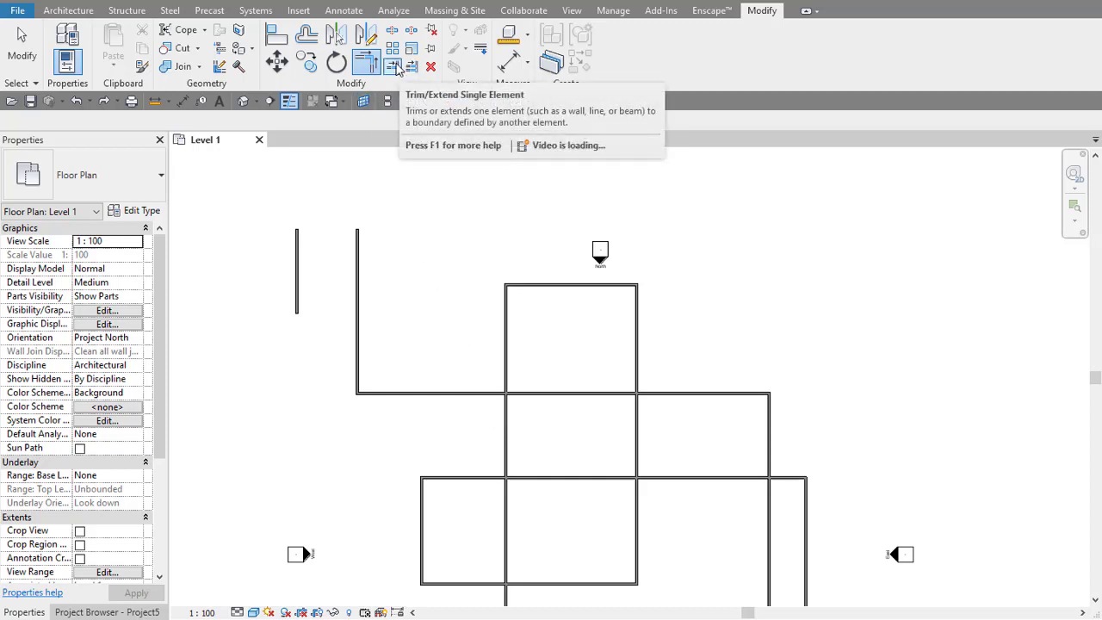
Step: With Trim/Extend Single Element, test-trim the horizontal wall at the vertical wall, then undo
click(395, 67)
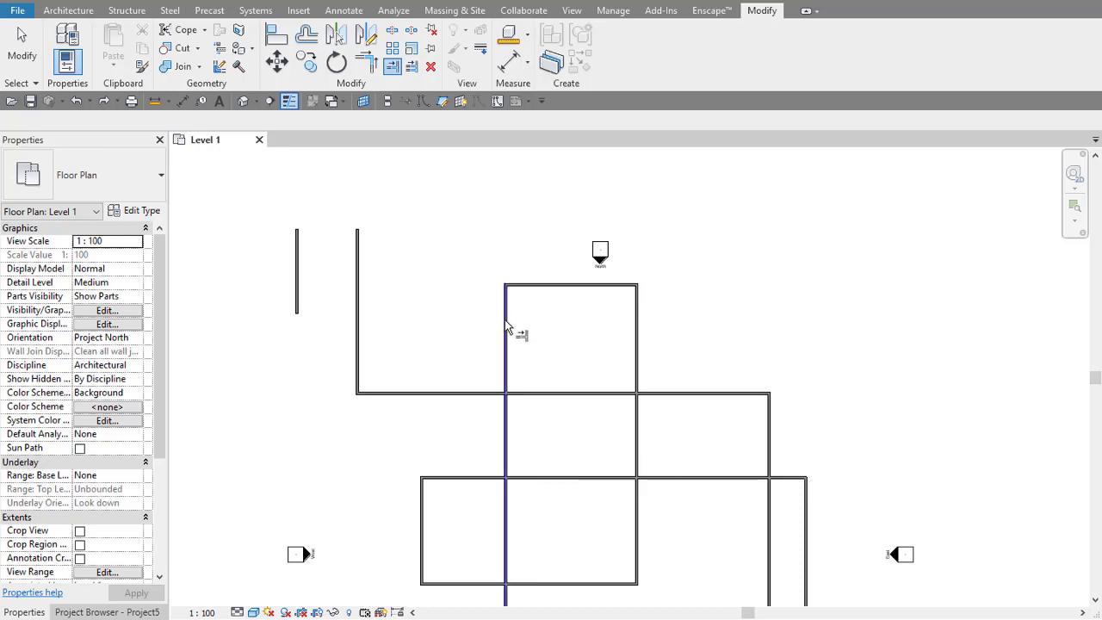
click(510, 454)
click(504, 444)
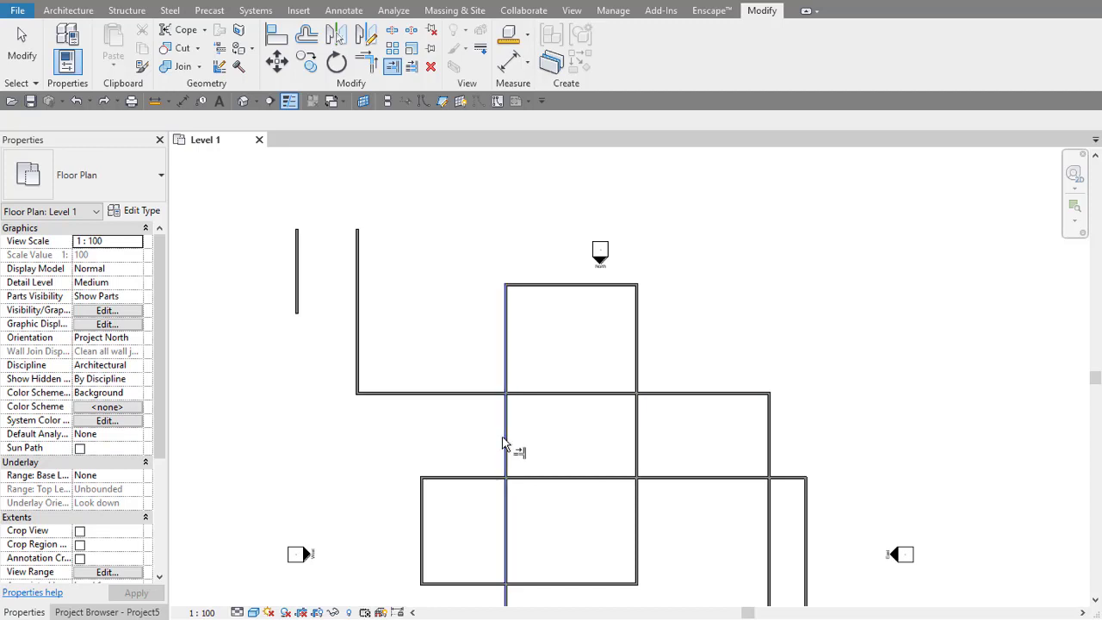
click(535, 398)
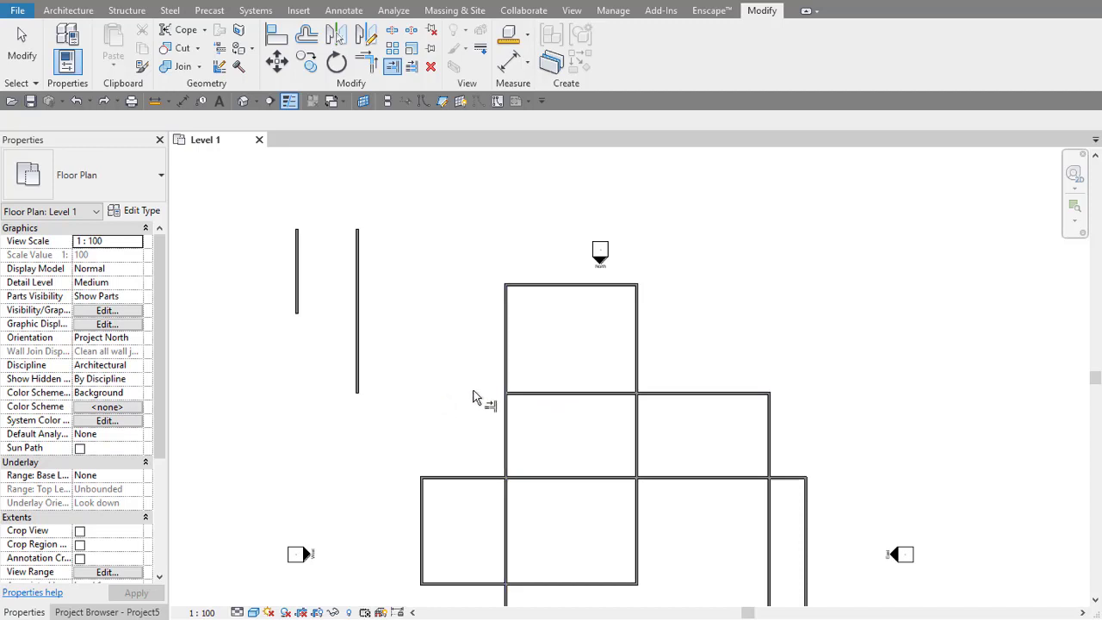
key(ctrl+z)
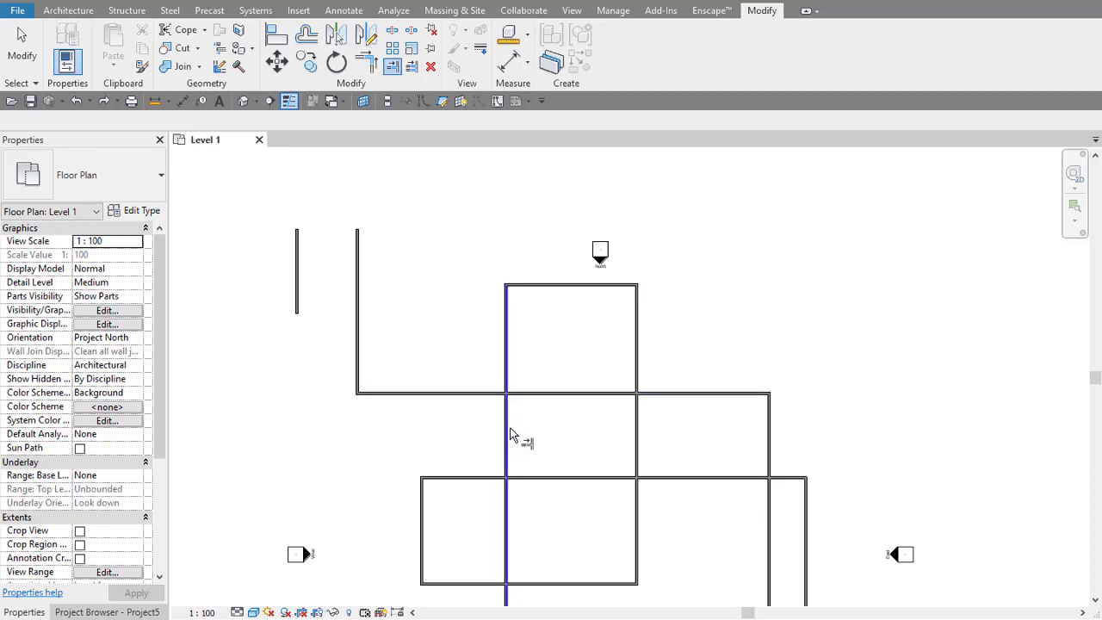
Step: Retry the single-wall trim against the vertical wall, undo it, and pick a new boundary
click(511, 435)
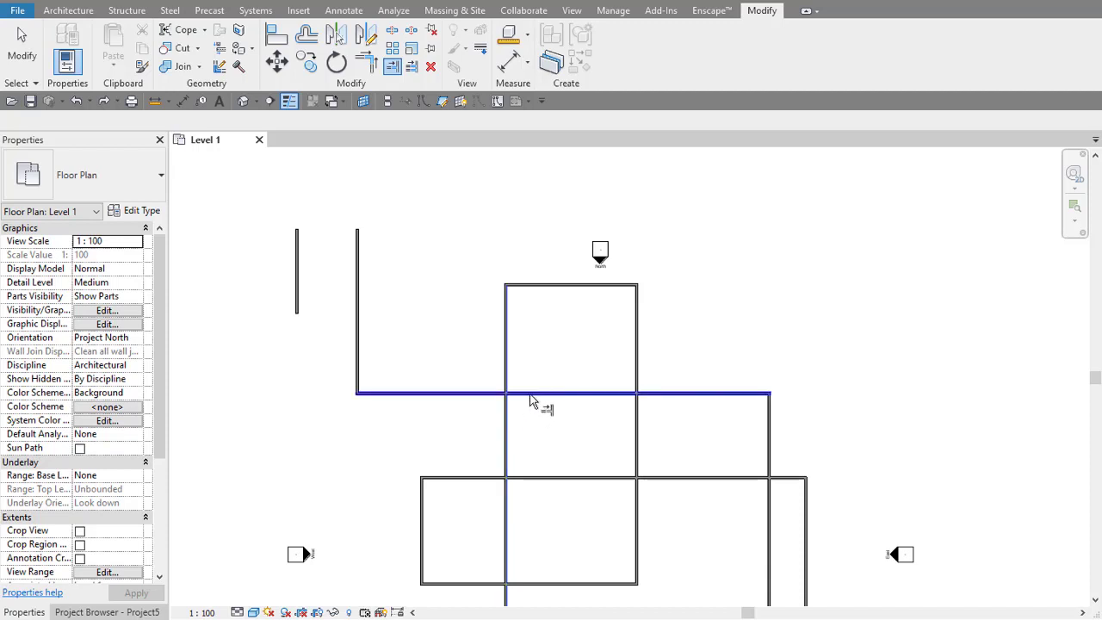
click(532, 400)
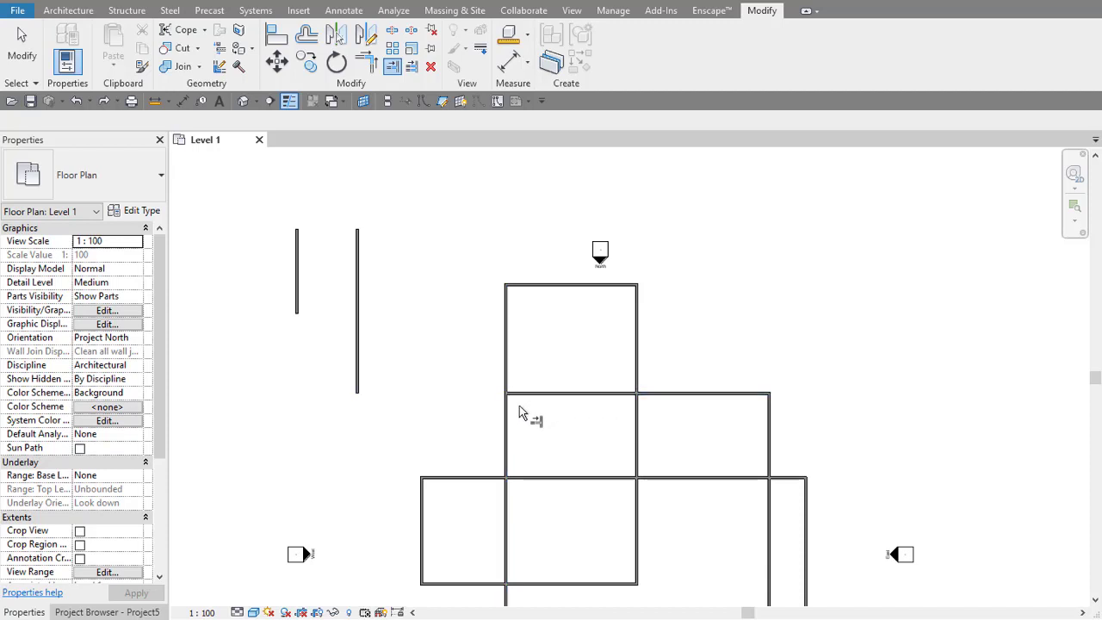
key(ctrl+z)
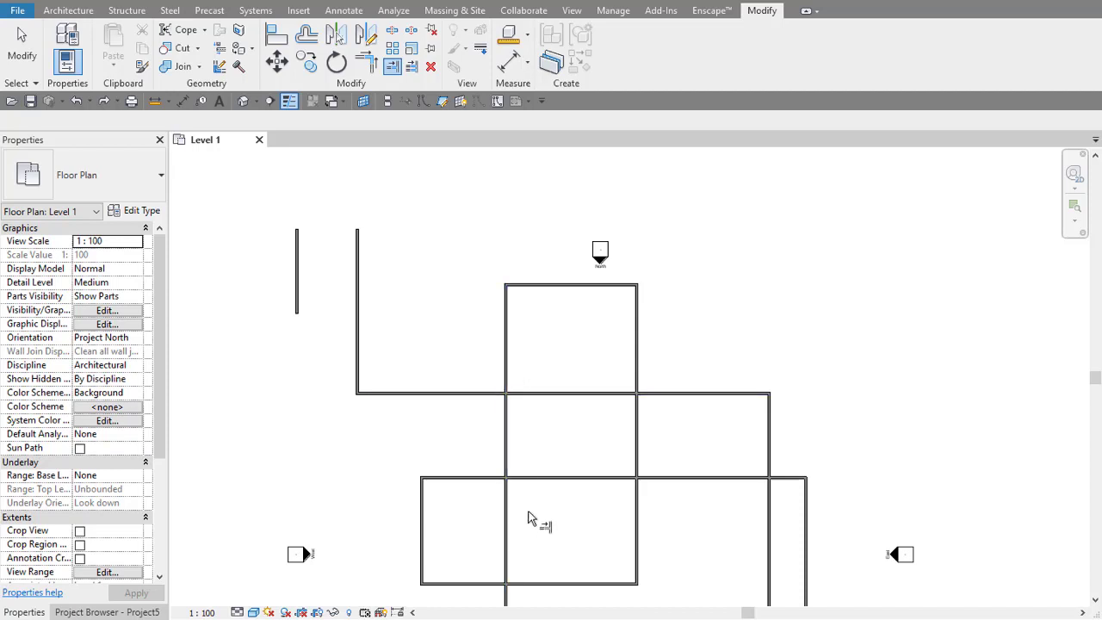
click(493, 403)
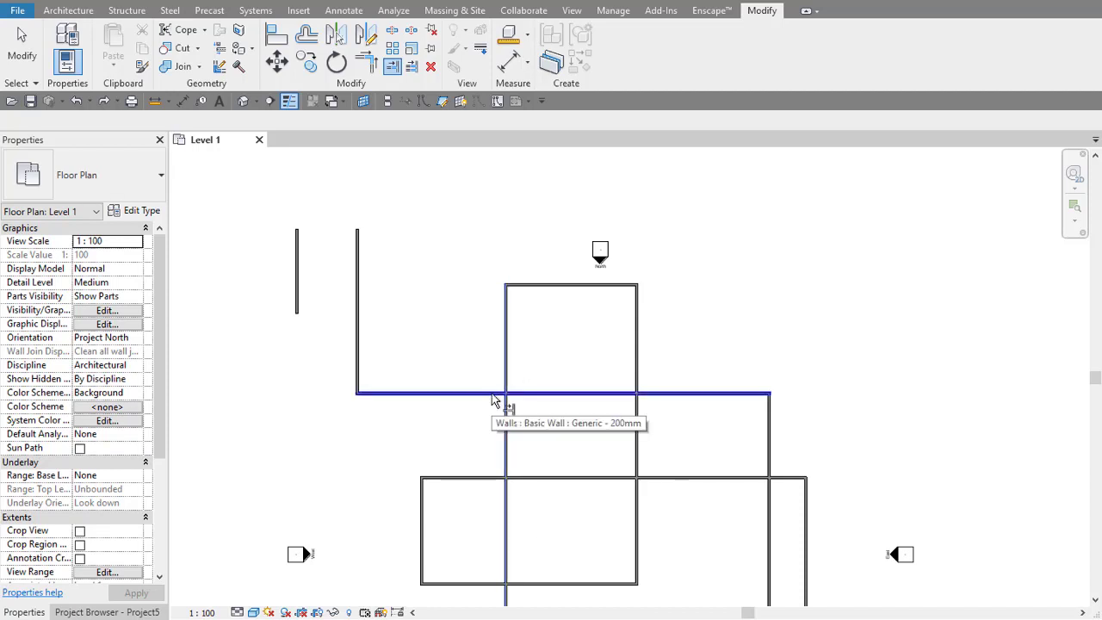
click(495, 402)
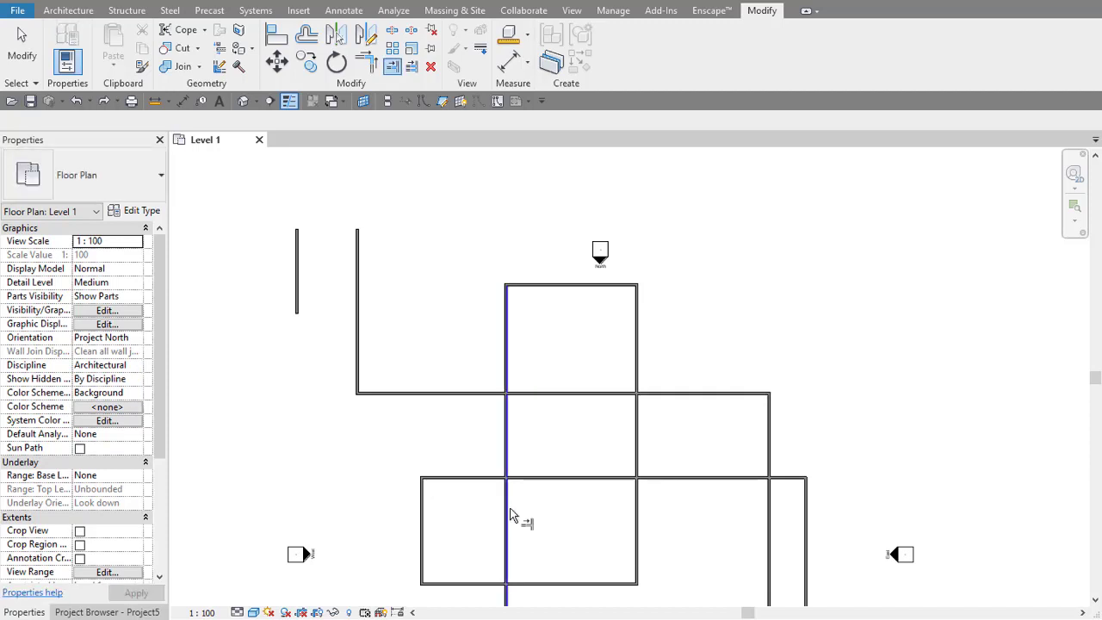
middle_drag(511, 514, 375, 332)
Step: Try trimming the horizontal wall right of the vertical wall, then undo and exit
scroll(372, 272, up, 3)
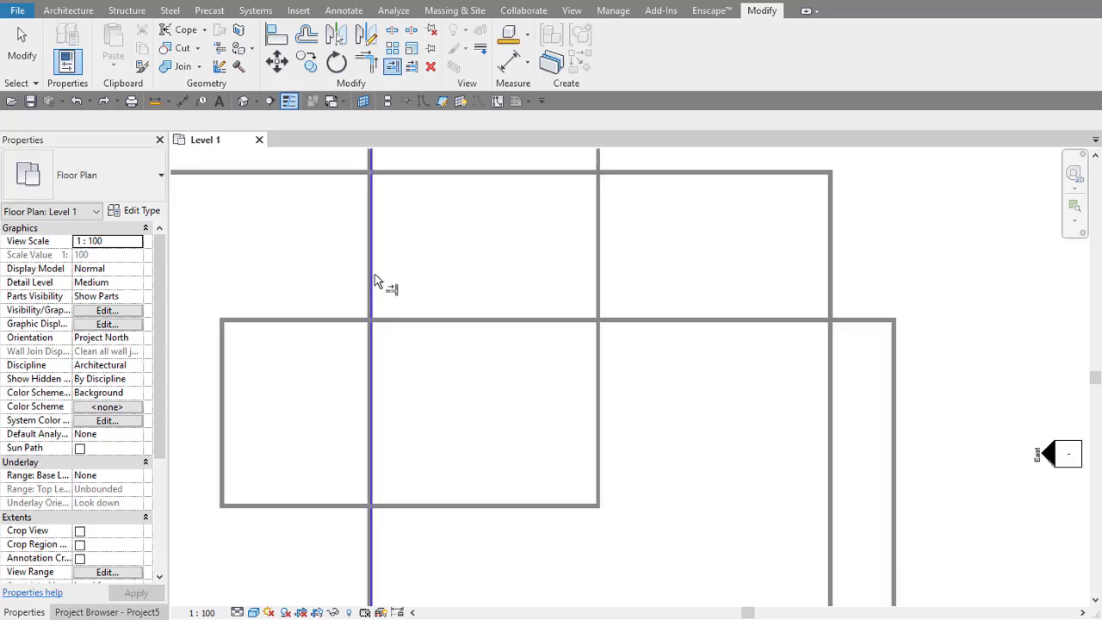
click(372, 368)
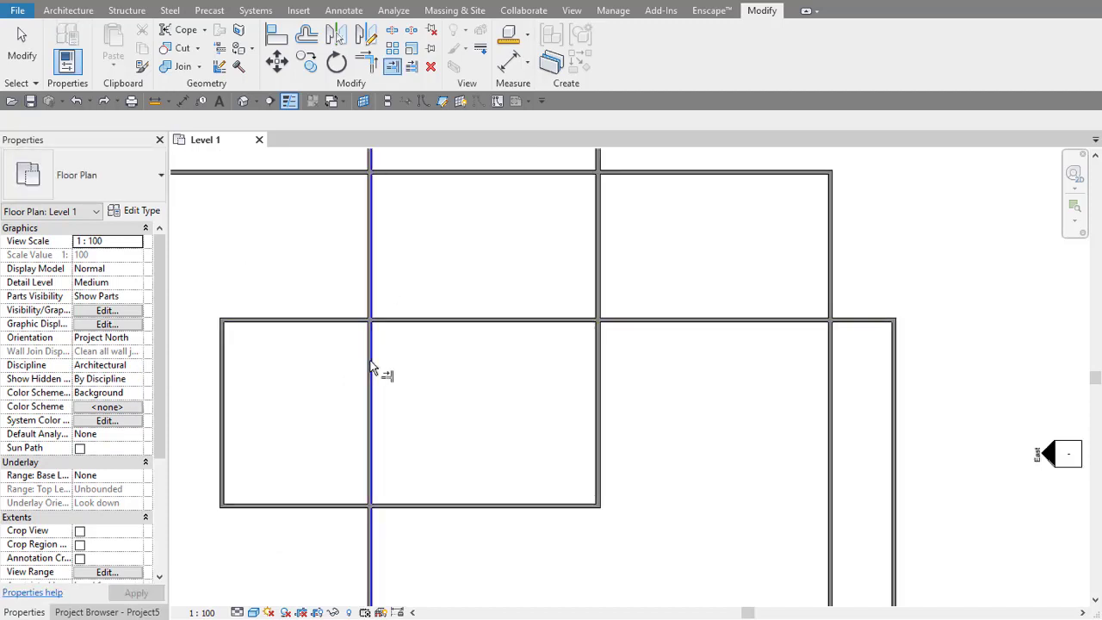
click(335, 321)
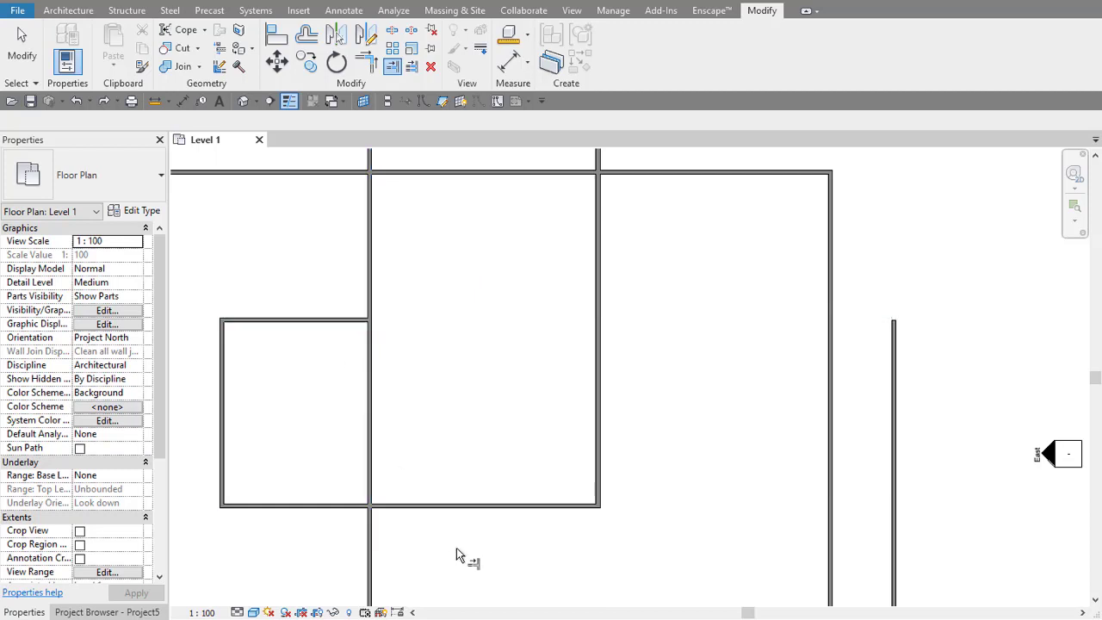
key(ctrl+z)
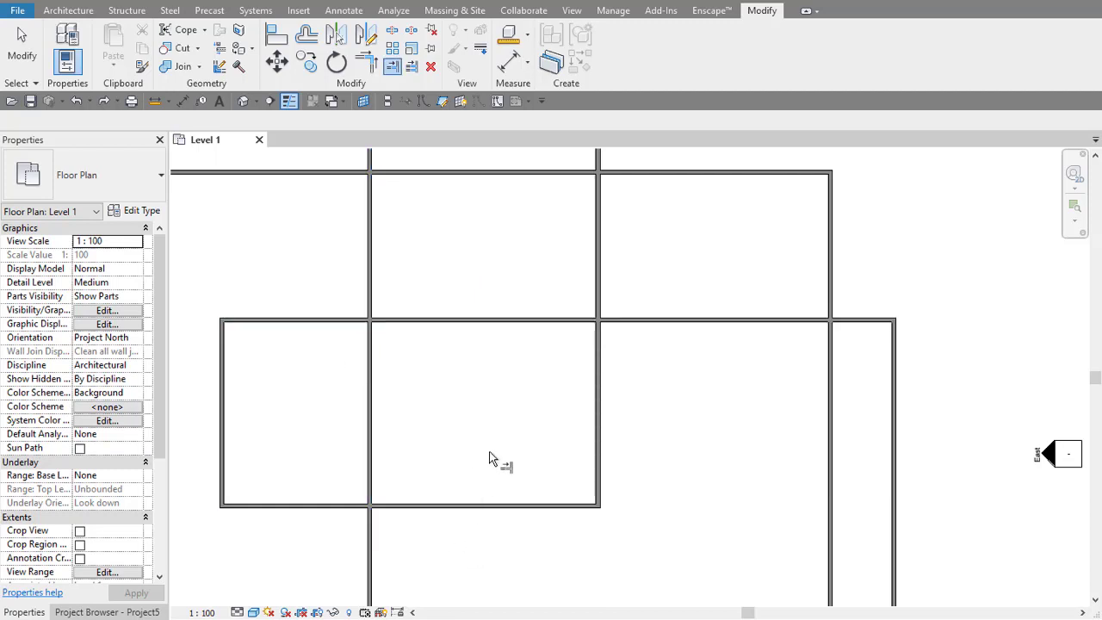
key(Escape)
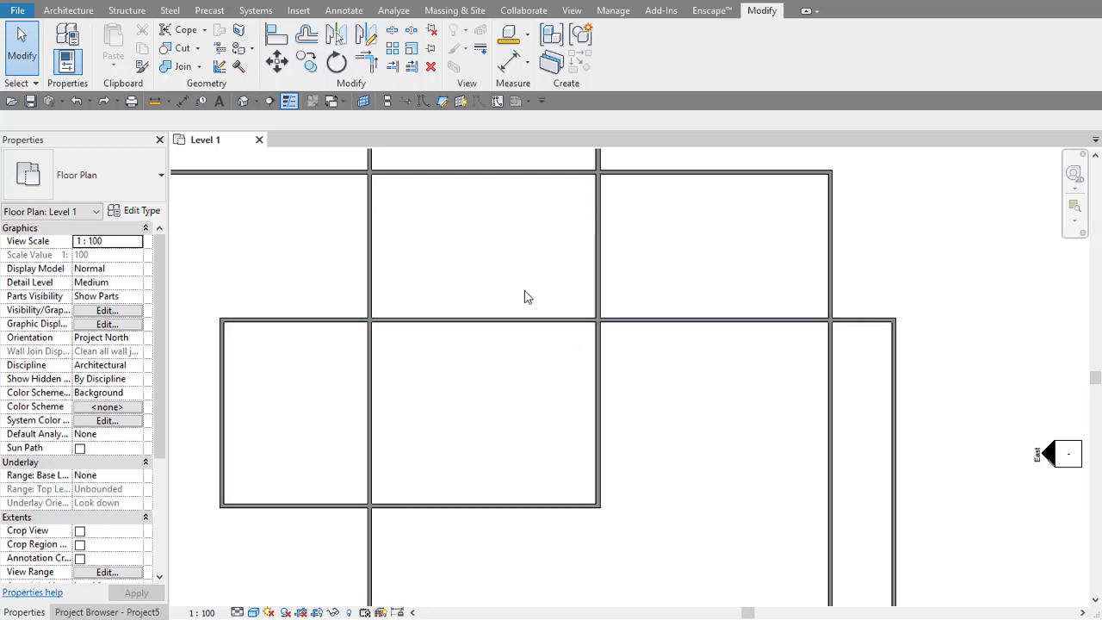
Step: Split the horizontal wall and trim the stray piece back to the left vertical wall's corner
click(392, 30)
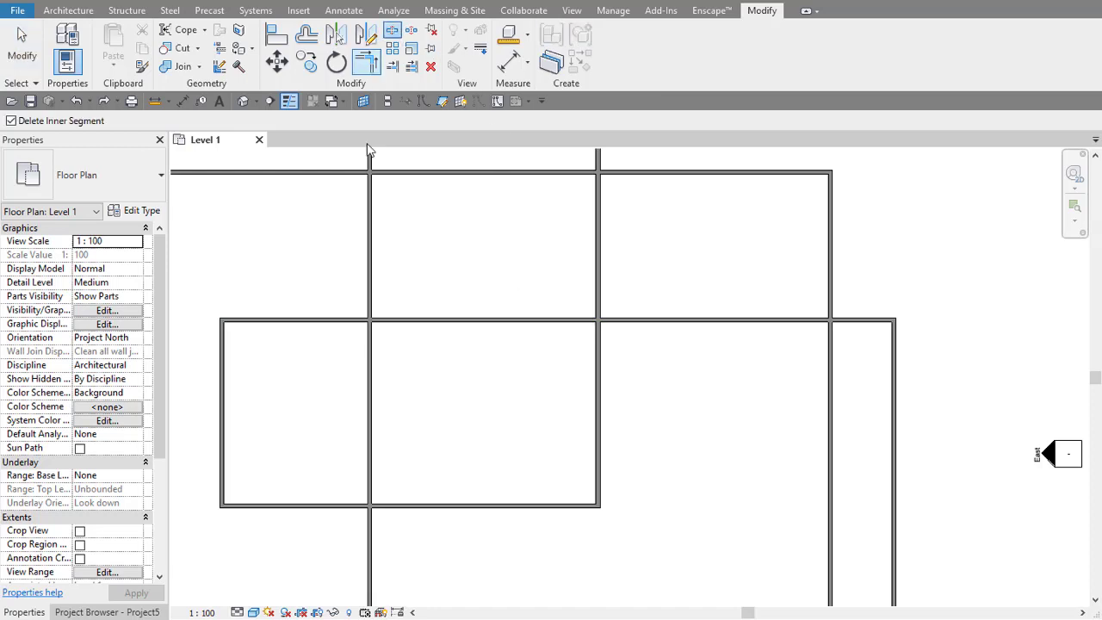
click(481, 405)
key(Escape)
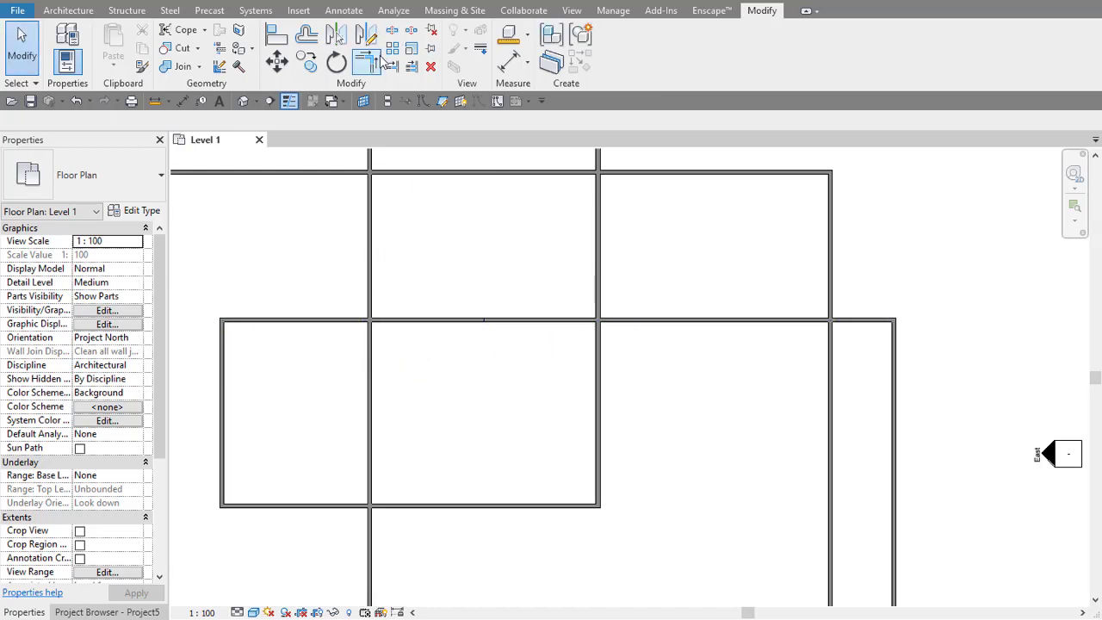
click(400, 73)
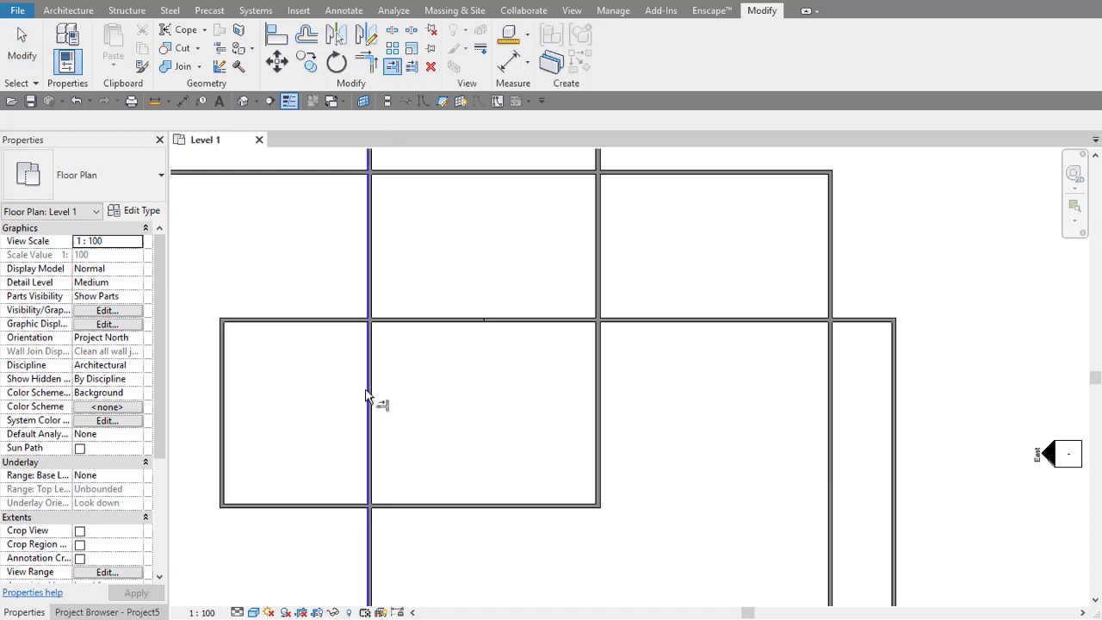
click(368, 397)
click(313, 322)
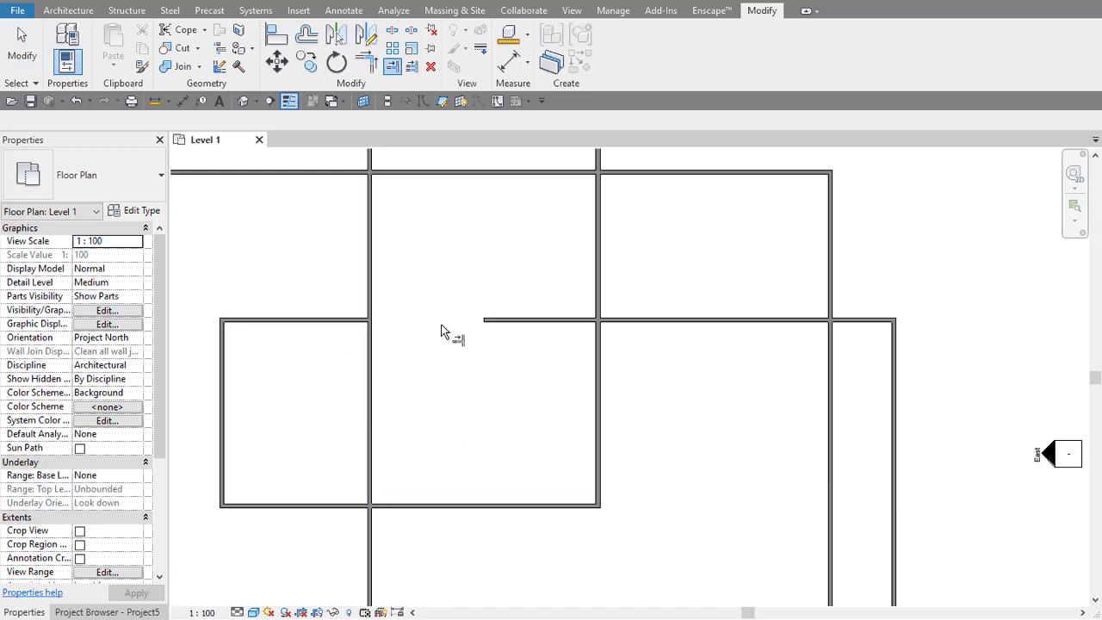
key(Escape)
Step: Trim the remaining horizontal wall back to the middle vertical wall
click(542, 324)
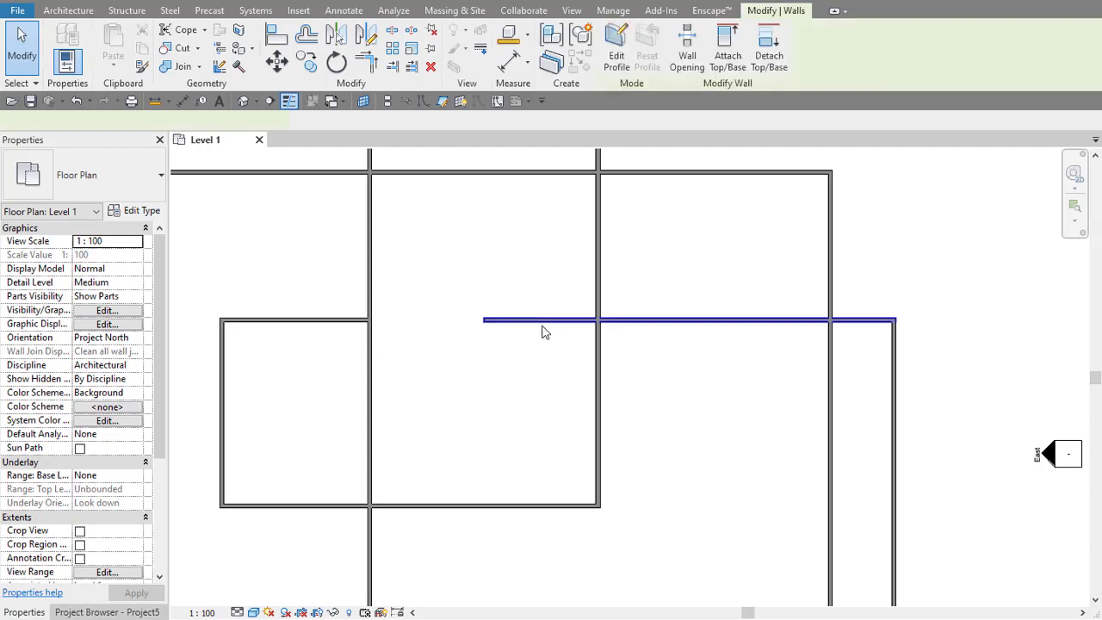
drag(485, 321, 597, 320)
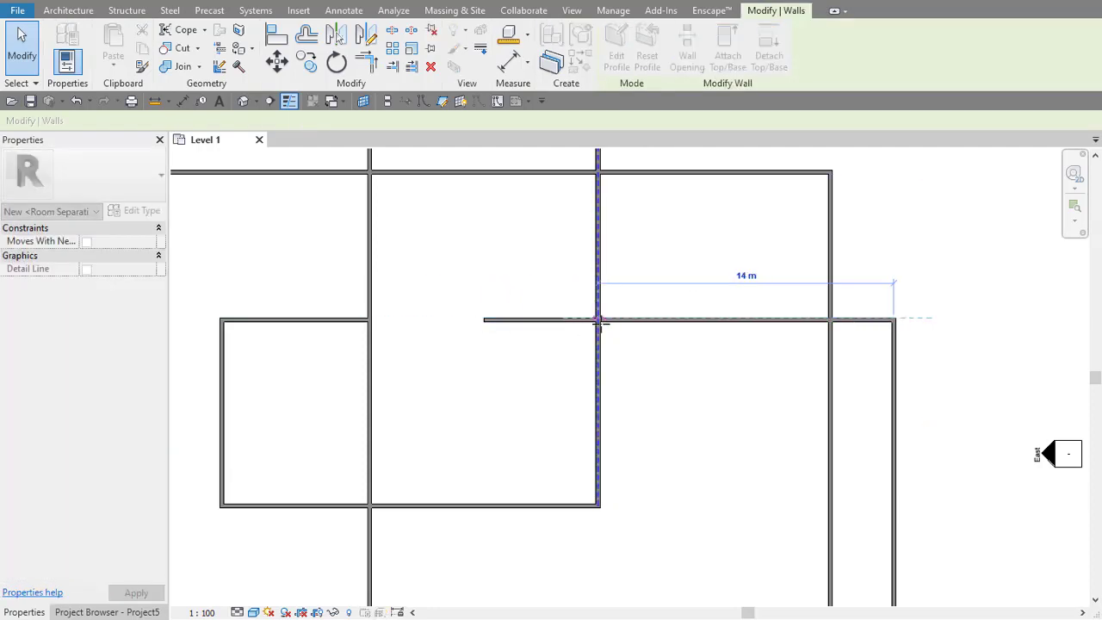
key(ctrl+z)
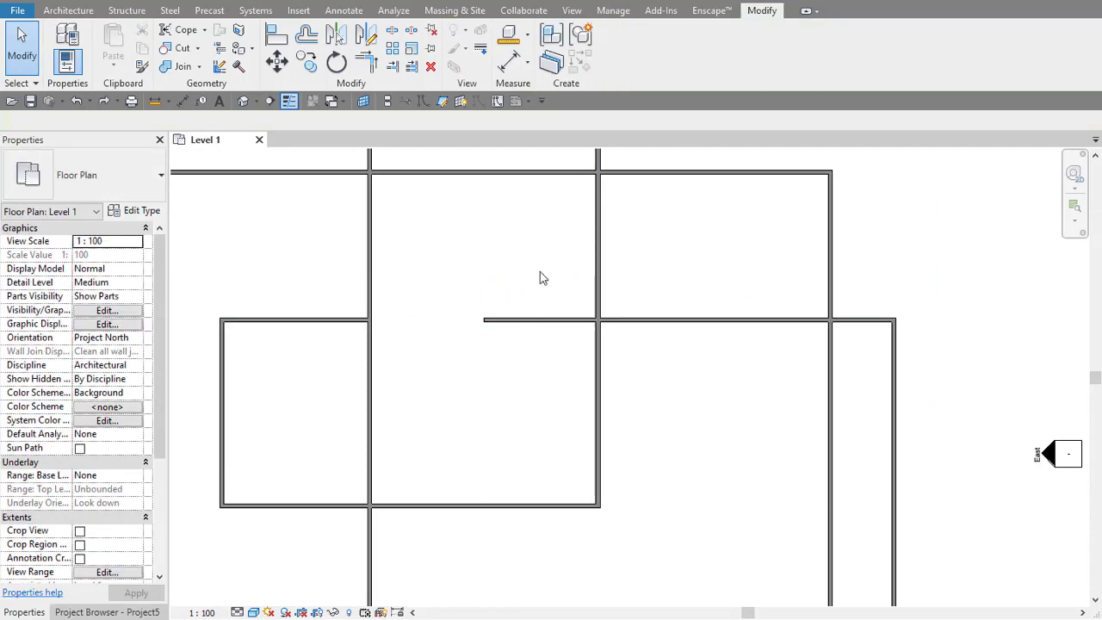
click(396, 71)
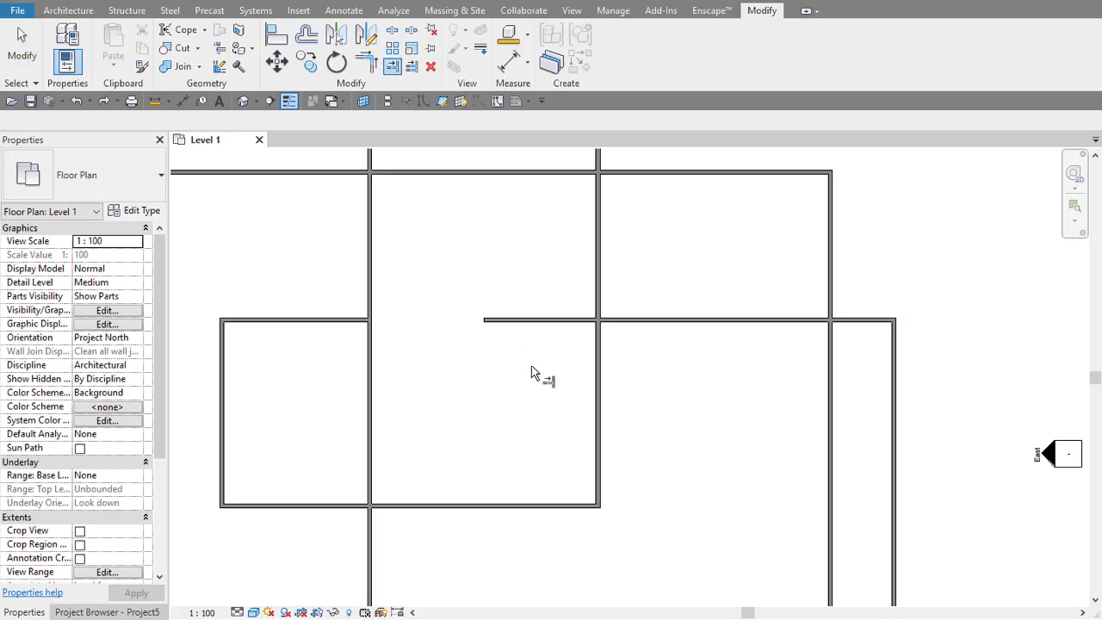
click(598, 370)
click(605, 338)
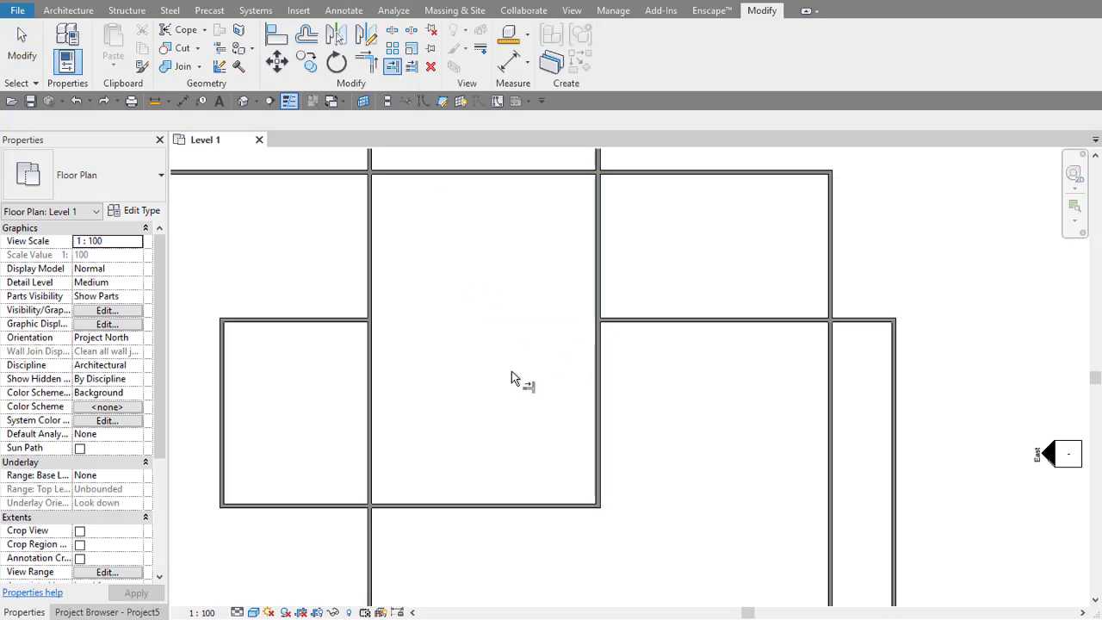
scroll(482, 156, down, 1)
scroll(477, 231, down, 3)
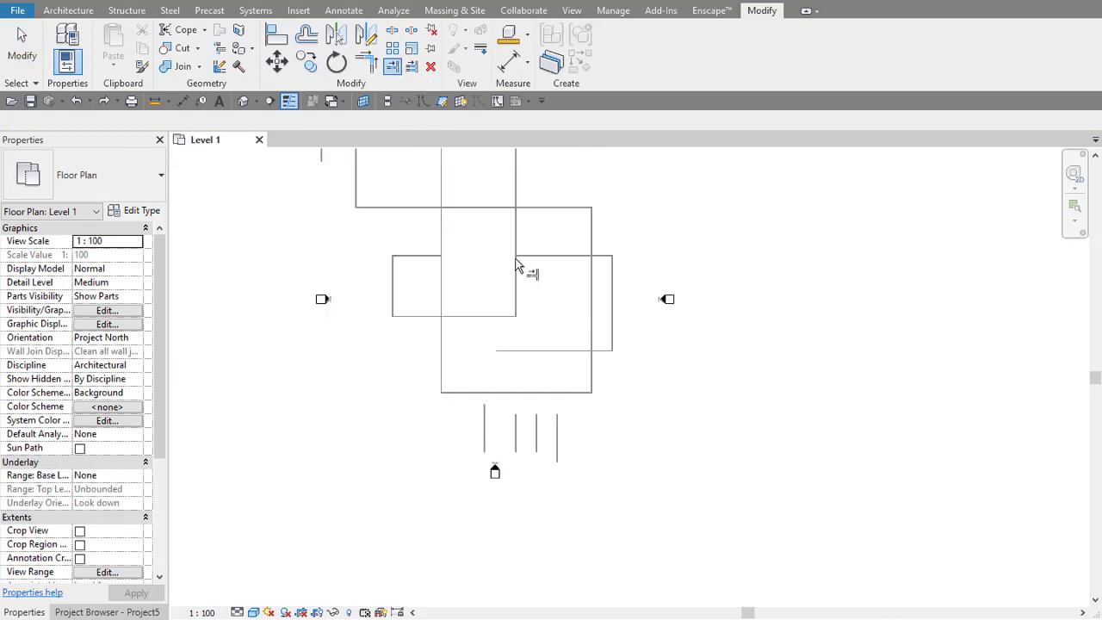
scroll(544, 415, up, 2)
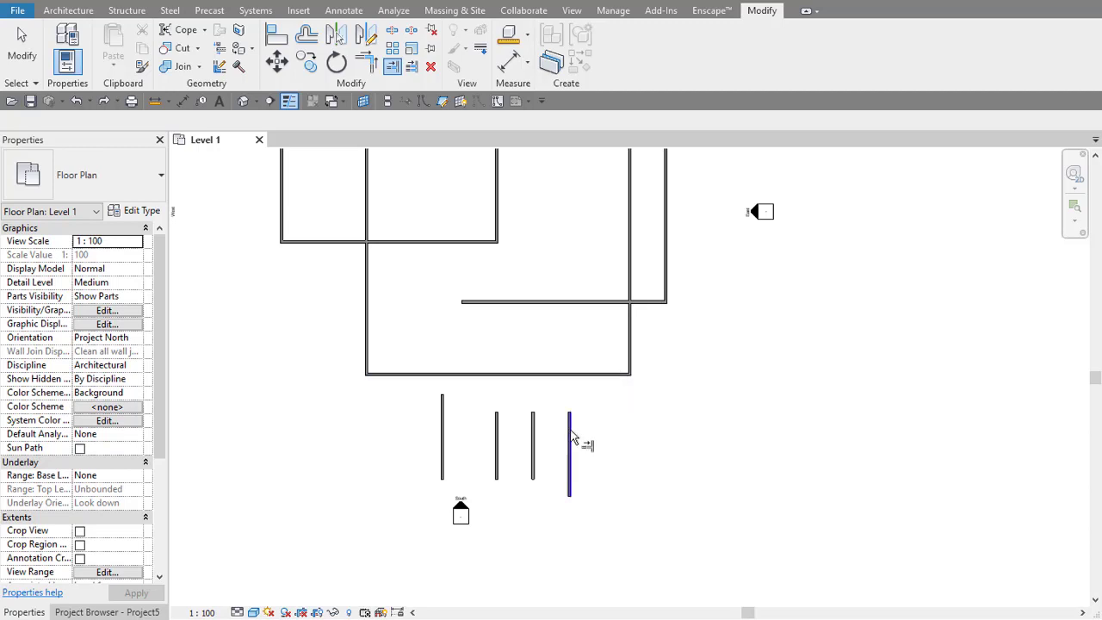
scroll(572, 437, up, 3)
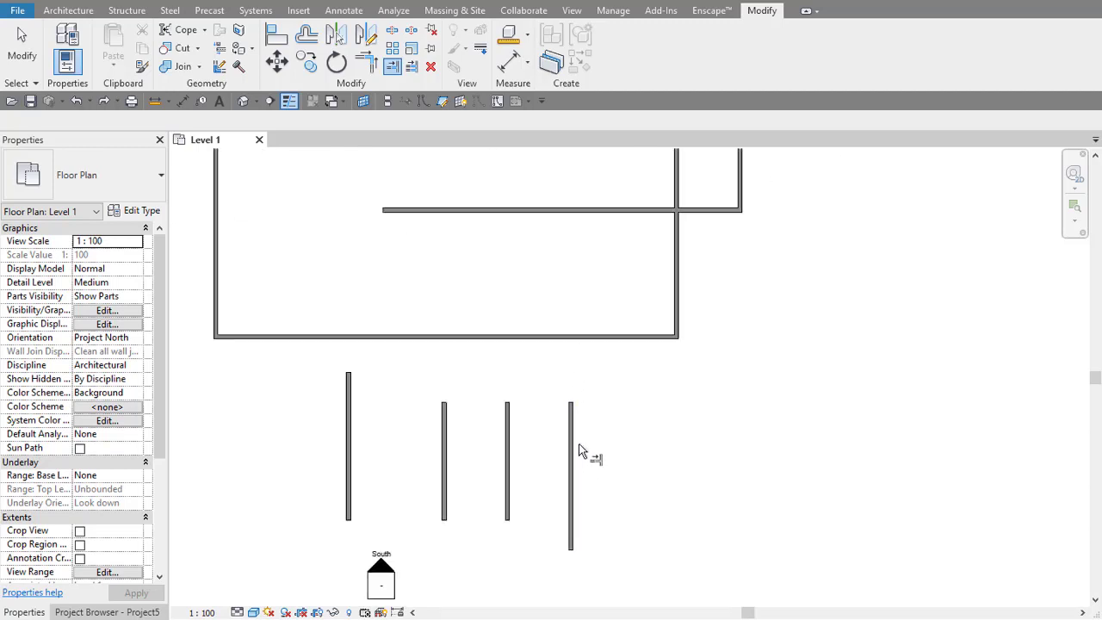
click(600, 341)
click(573, 405)
click(518, 341)
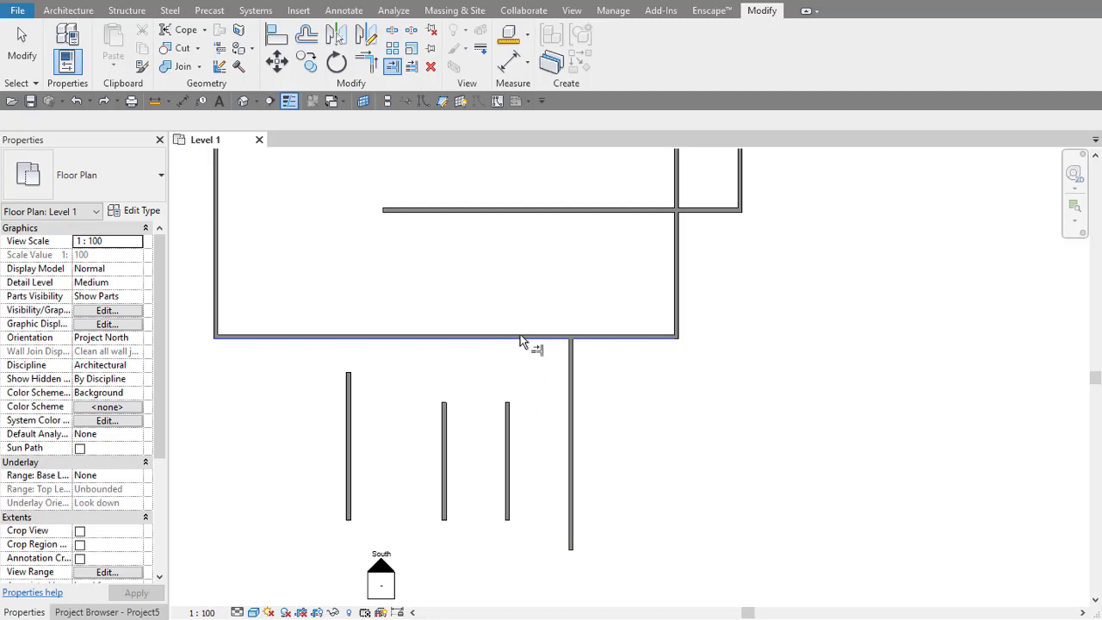
click(506, 405)
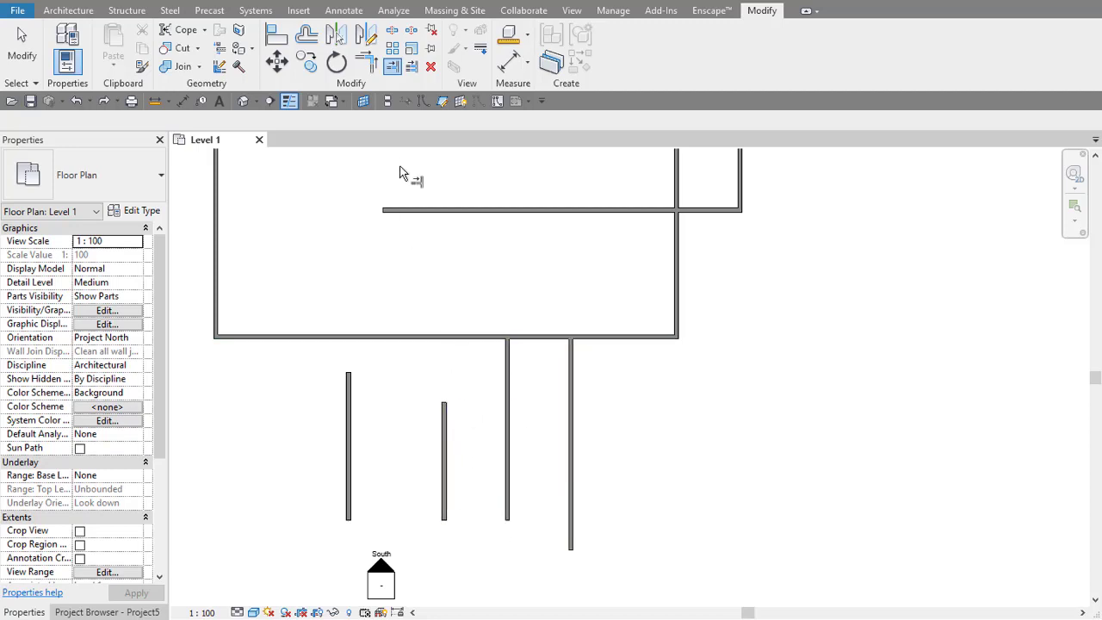
key(ctrl+z)
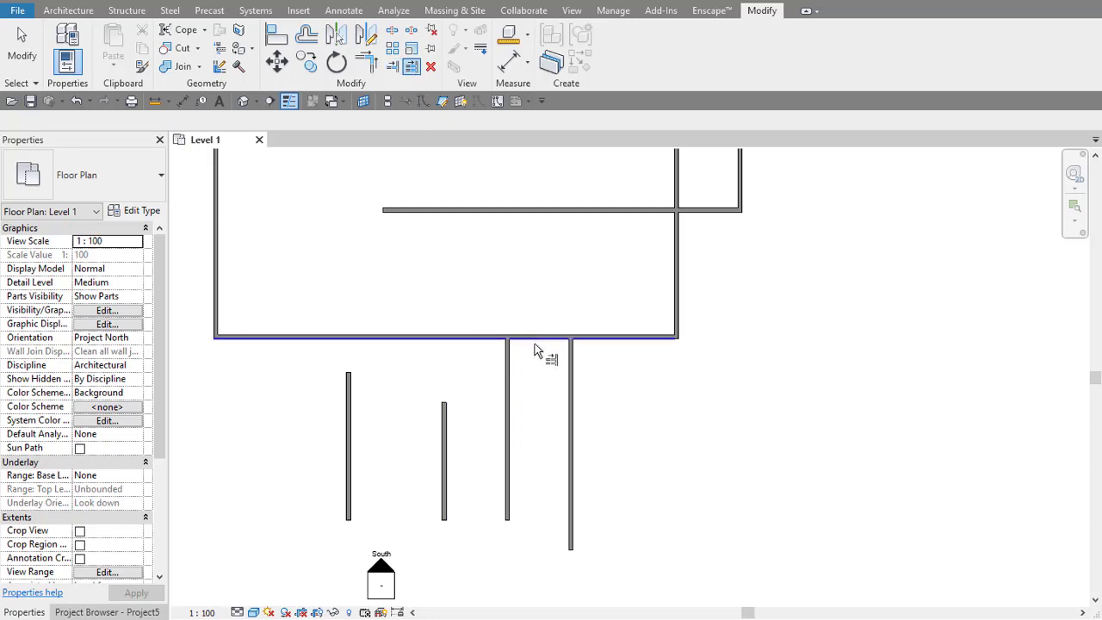
key(ctrl+z)
key(Return)
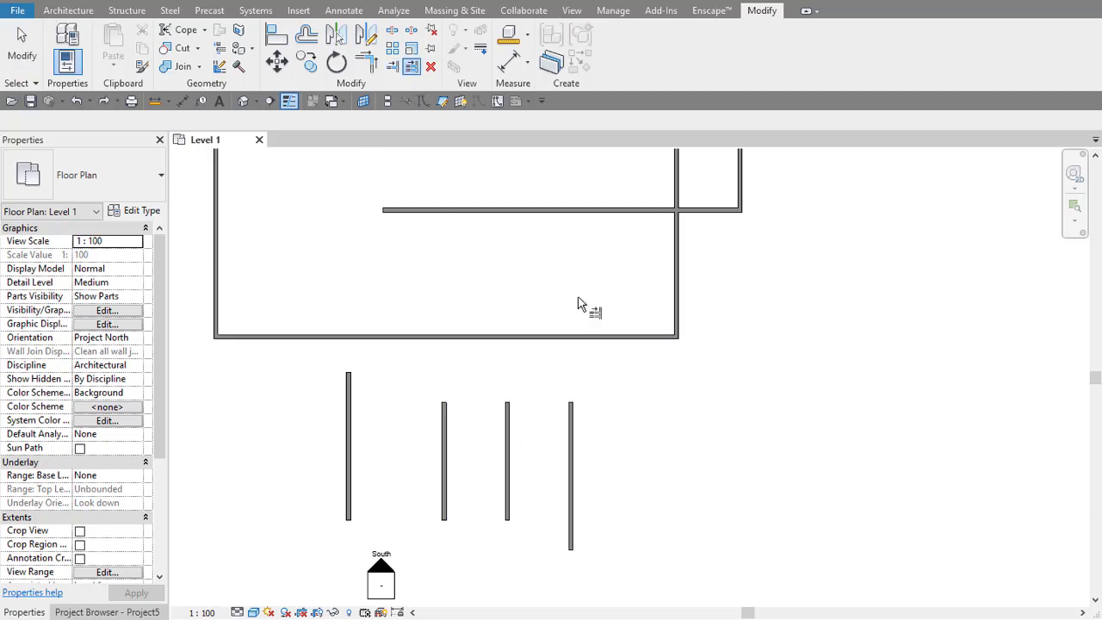
click(600, 344)
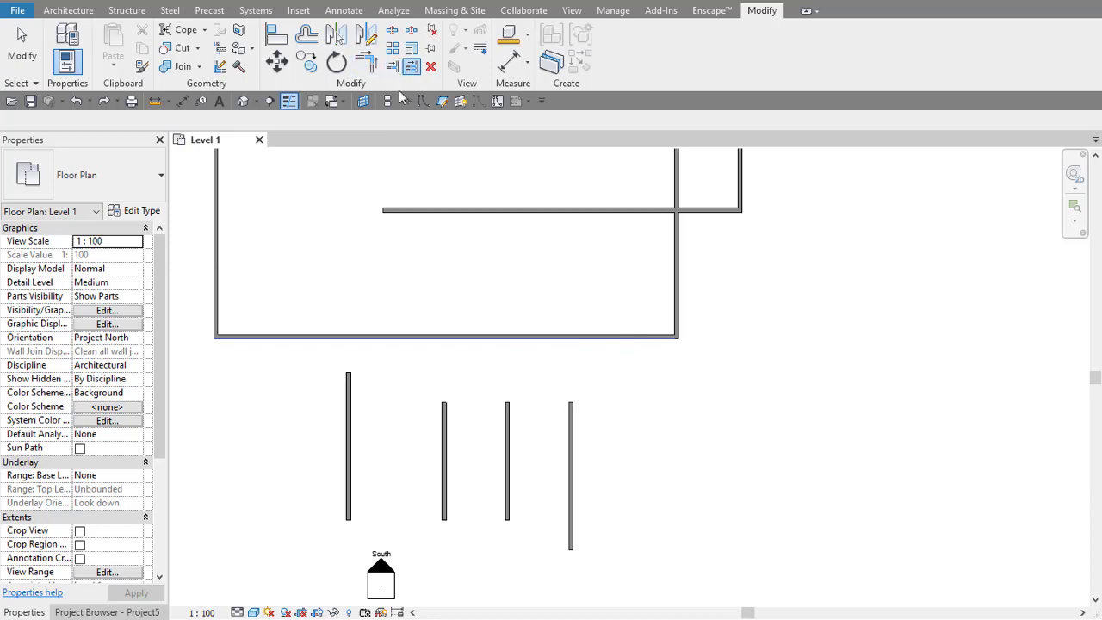
click(570, 422)
click(508, 417)
key(Escape)
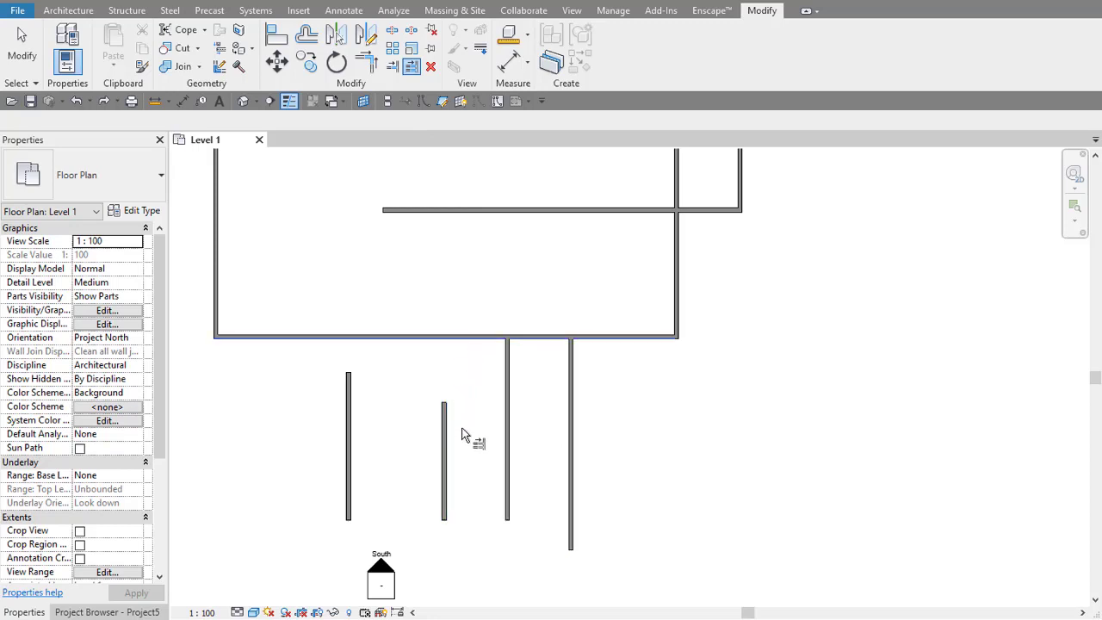
key(Escape)
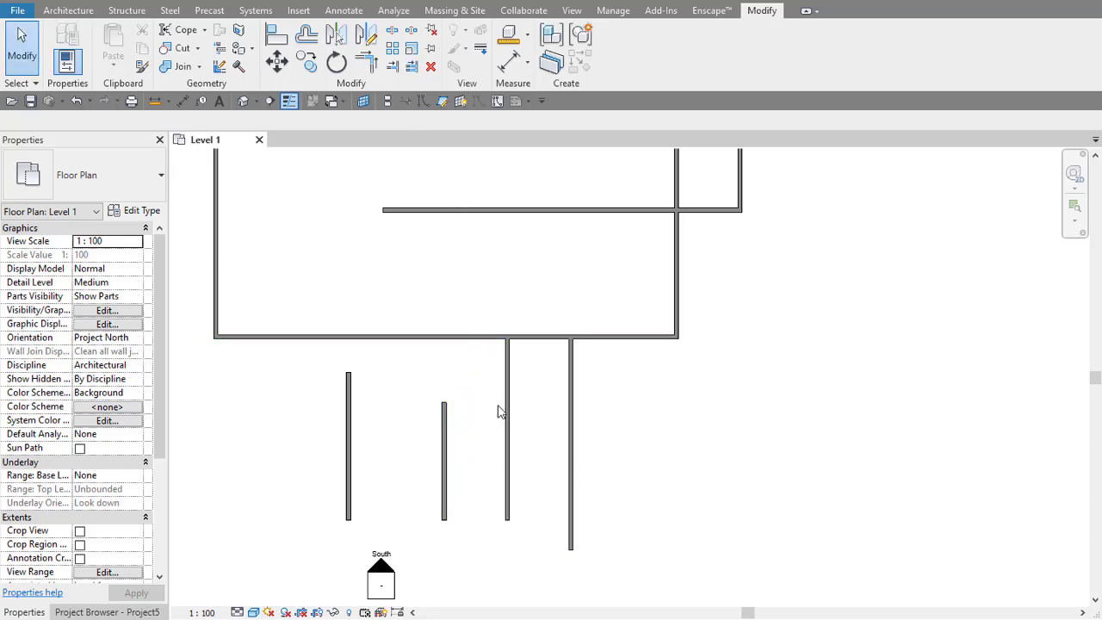
key(ctrl+z)
key(ctrl+z)
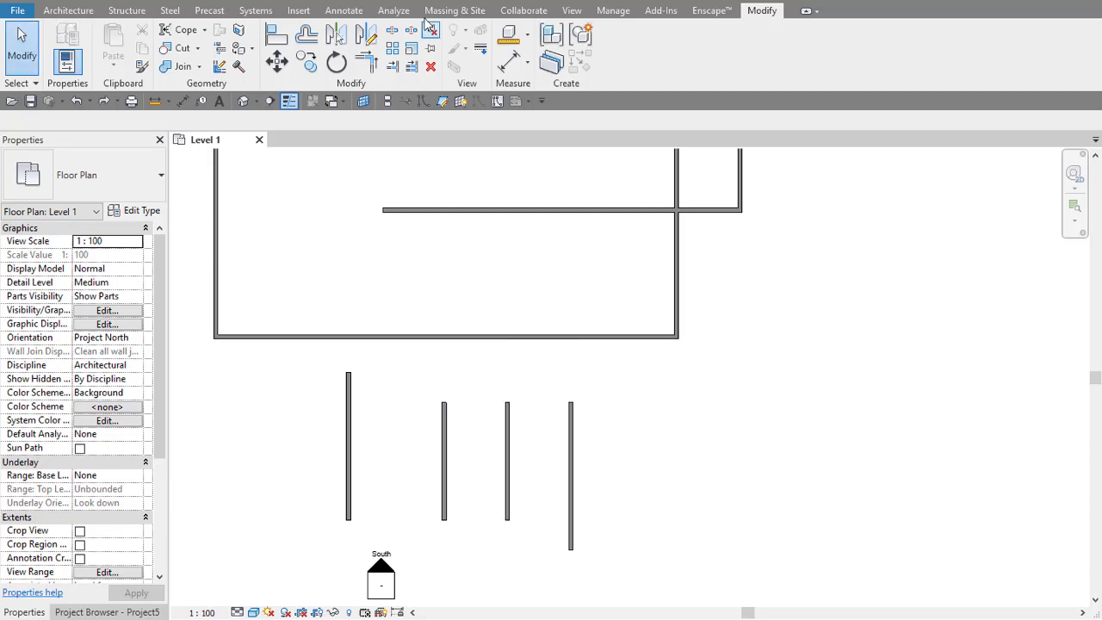
Step: Extend the four vertical walls, right to left, up to the long horizontal wall with Trim/Extend Multiple
click(412, 69)
click(615, 337)
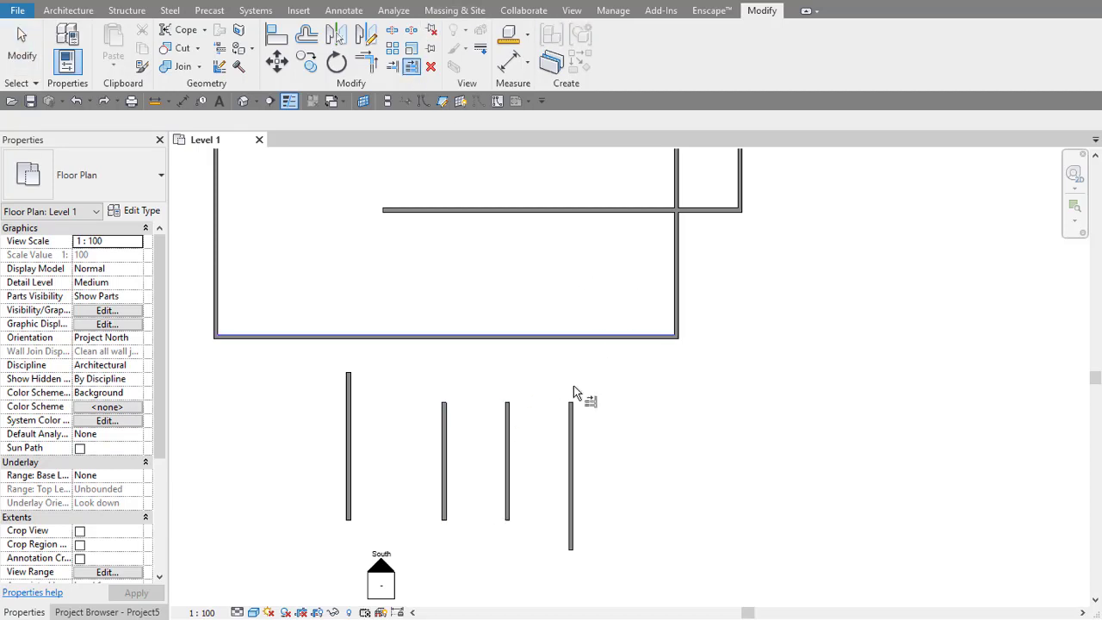
click(571, 406)
click(507, 405)
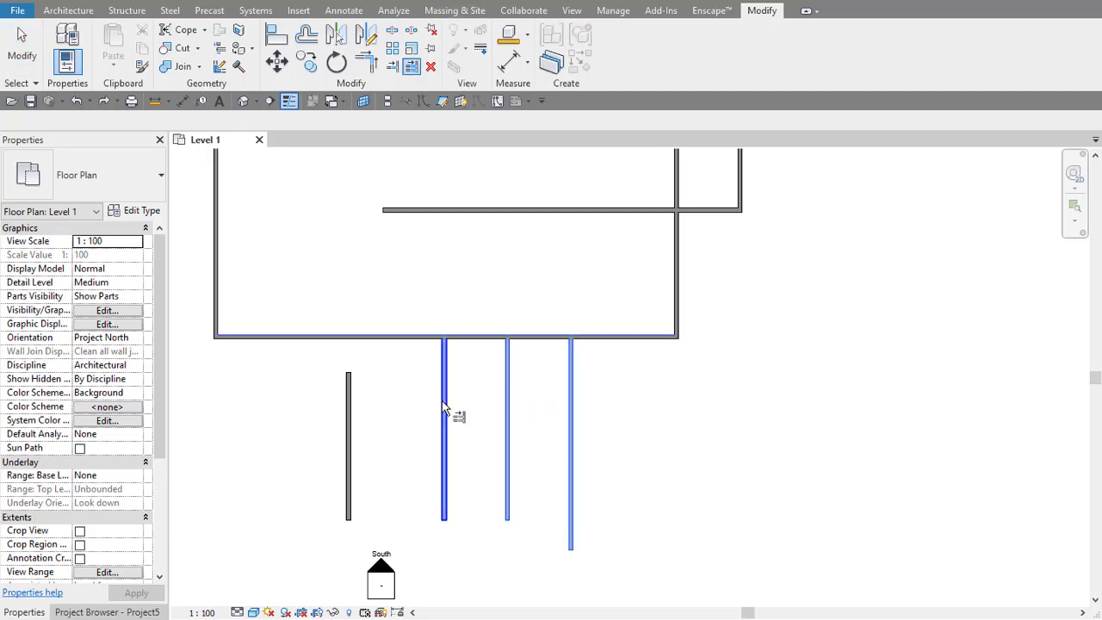
click(444, 401)
click(349, 389)
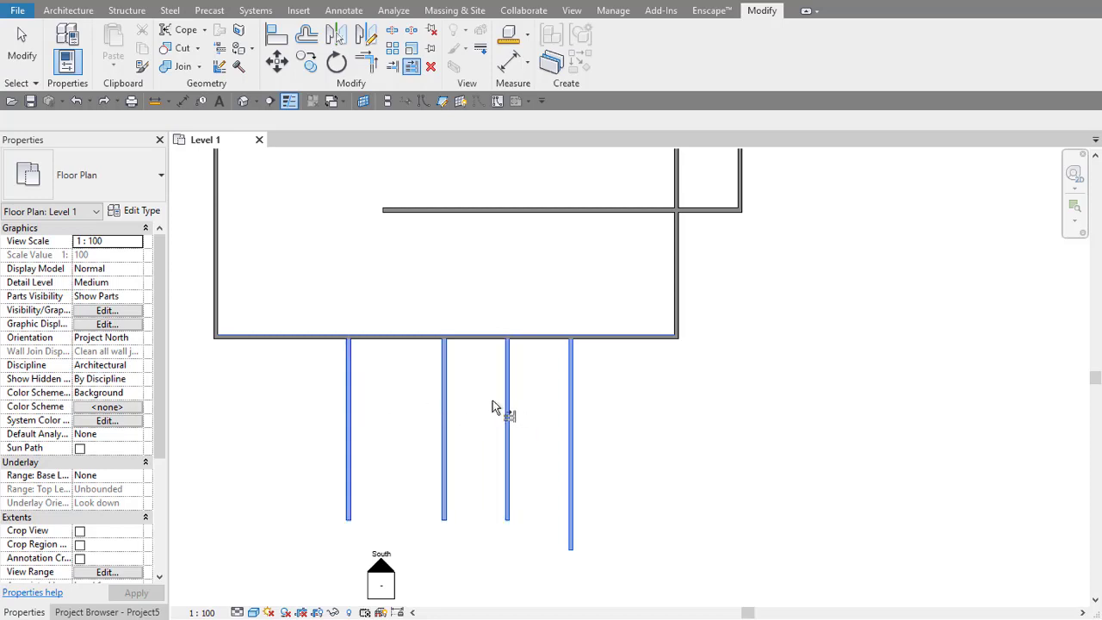
key(Escape)
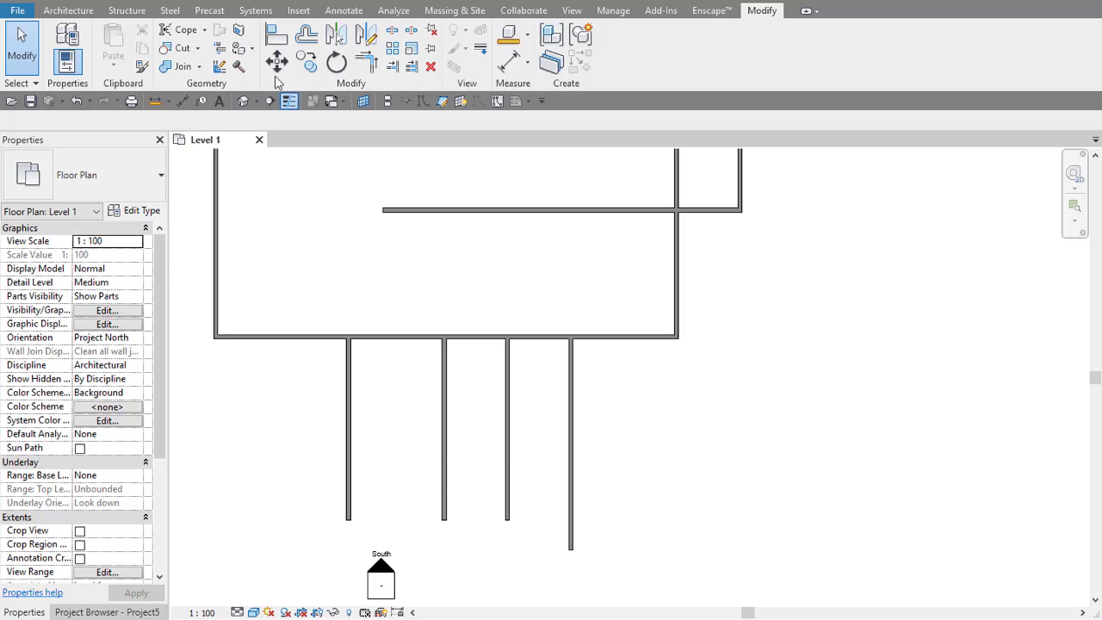
click(79, 10)
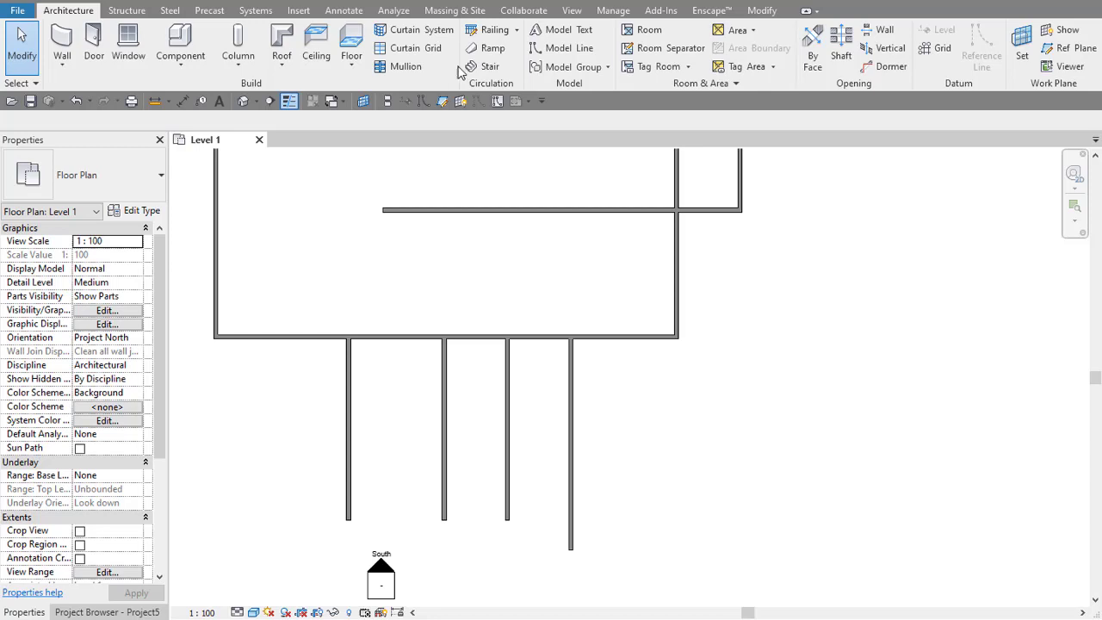
click(766, 12)
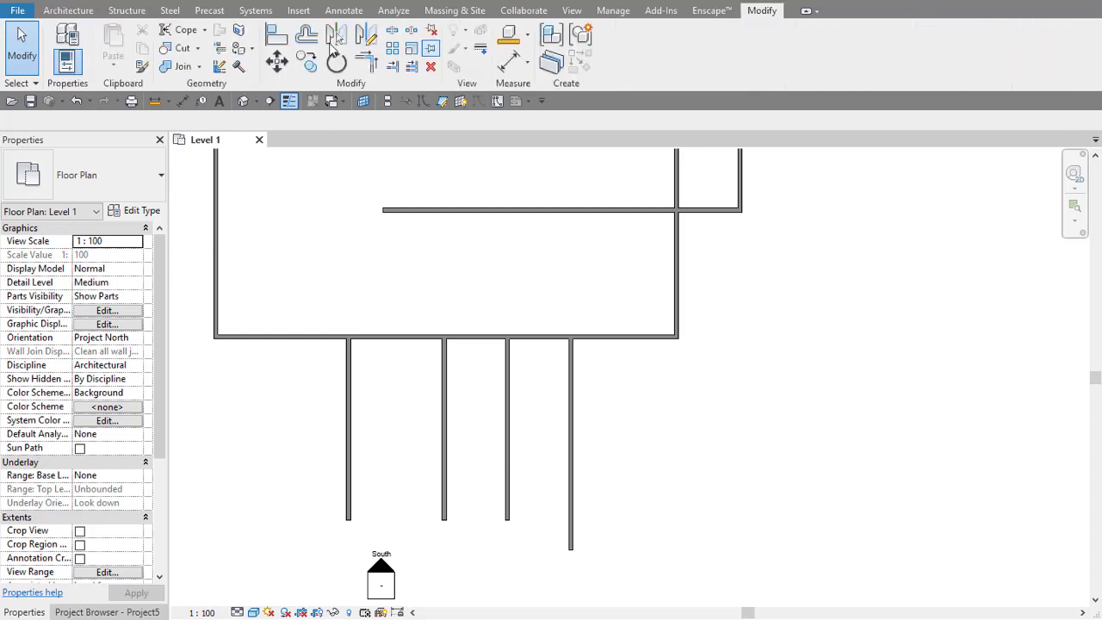